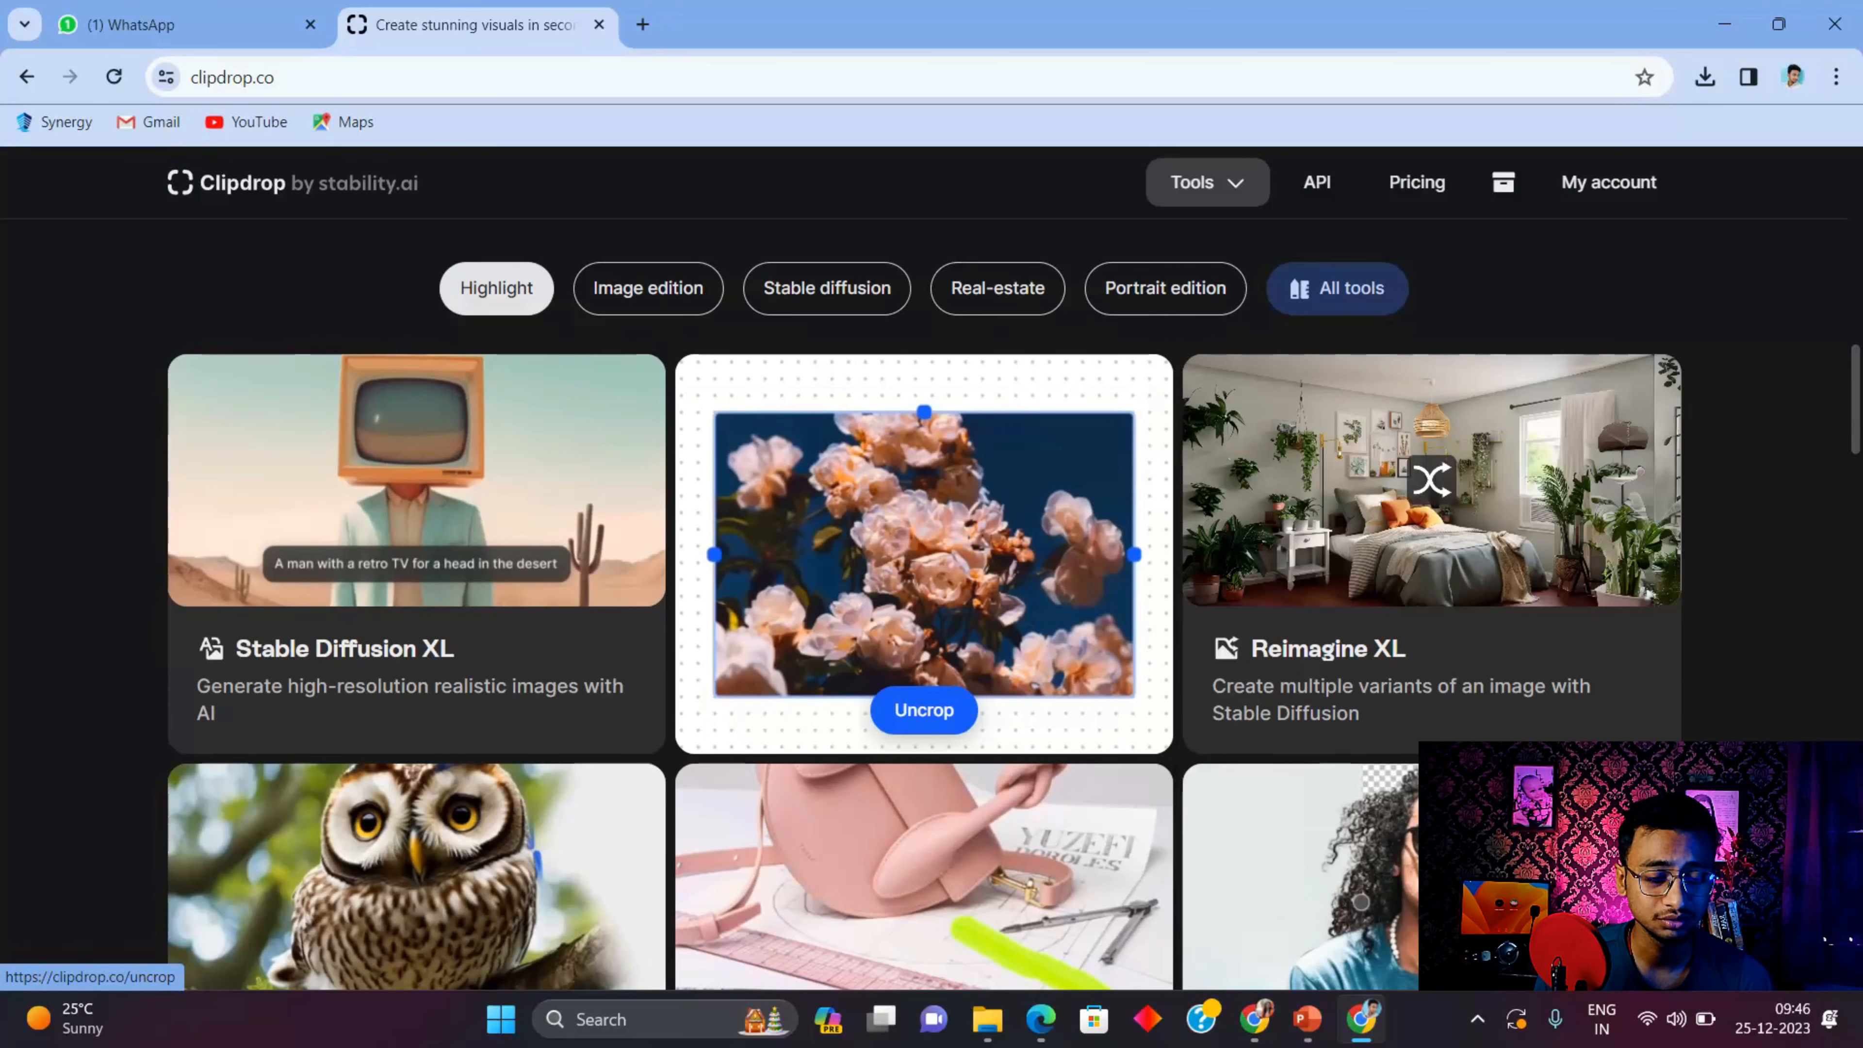
Look through the highlighted Clipdrop tools on the home page and open the Uncrop tool
{"action": "scroll", "coordinate": [923, 550], "scroll_direction": "down", "scroll_amount": 1}
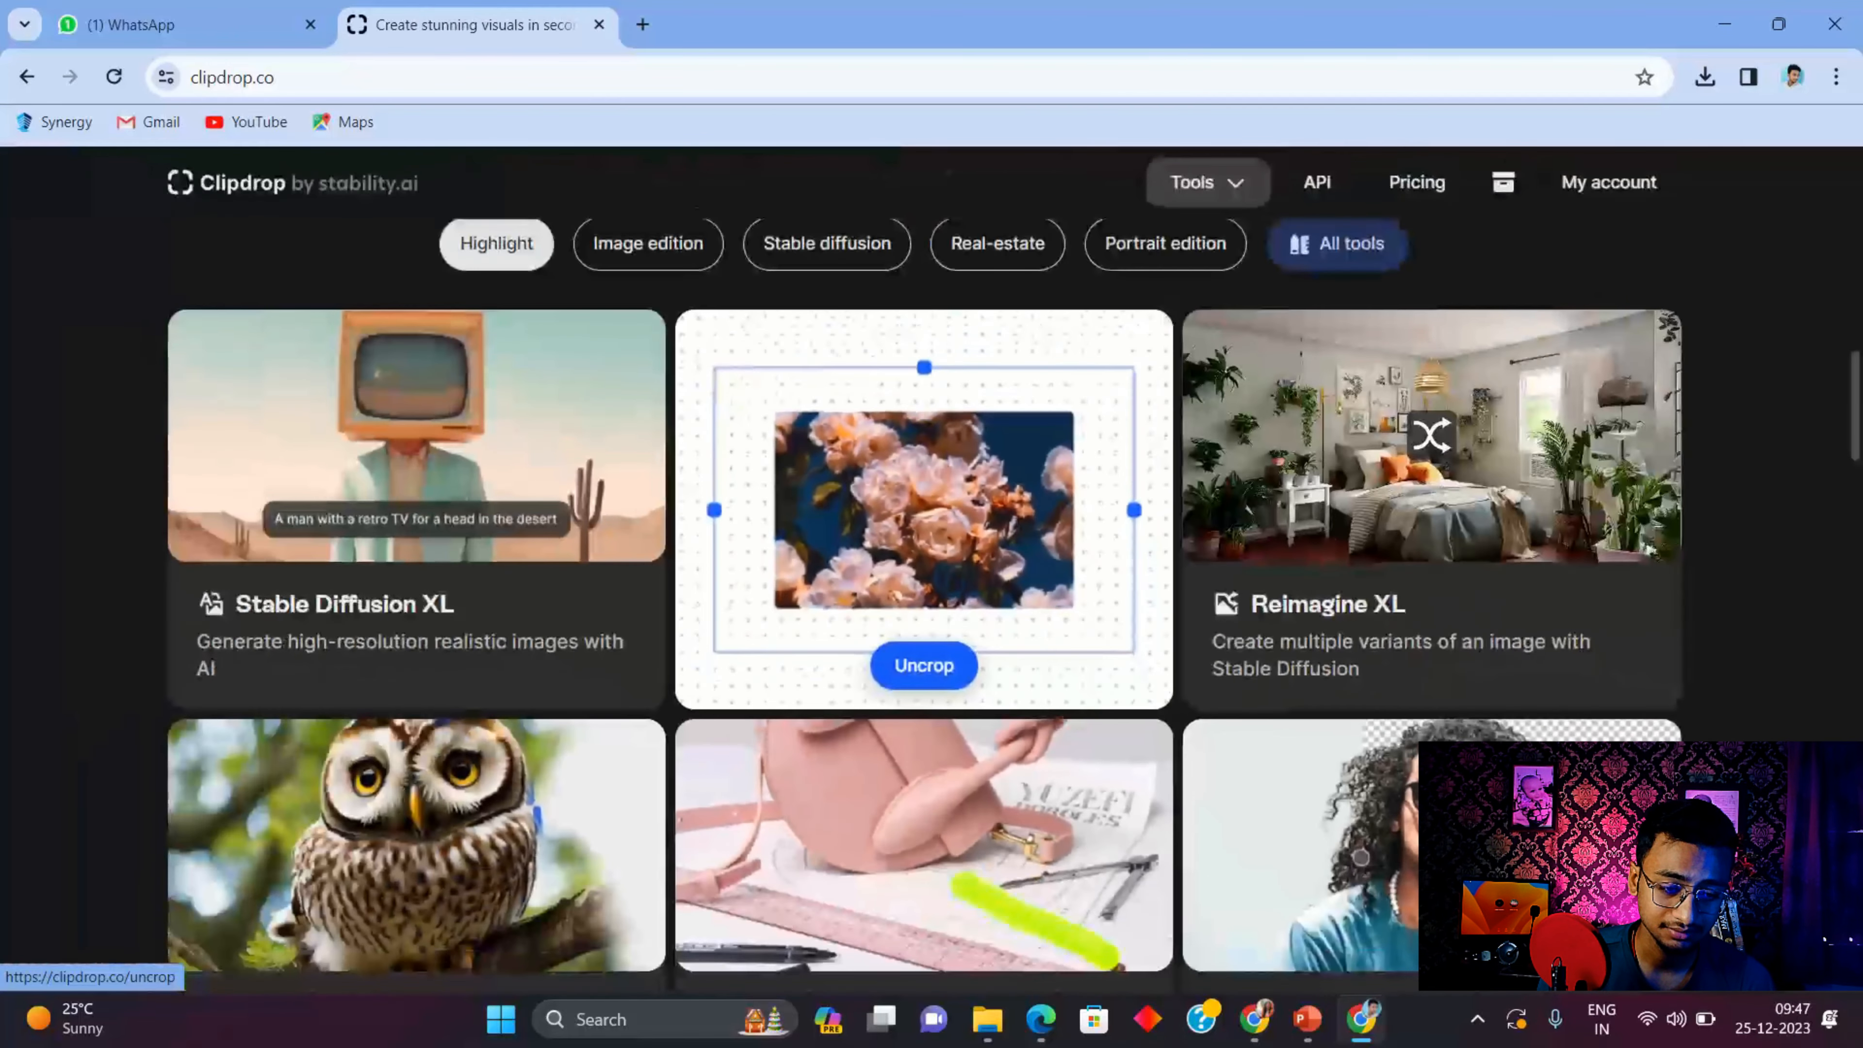
{"action": "scroll", "coordinate": [924, 588], "scroll_direction": "down", "scroll_amount": 3}
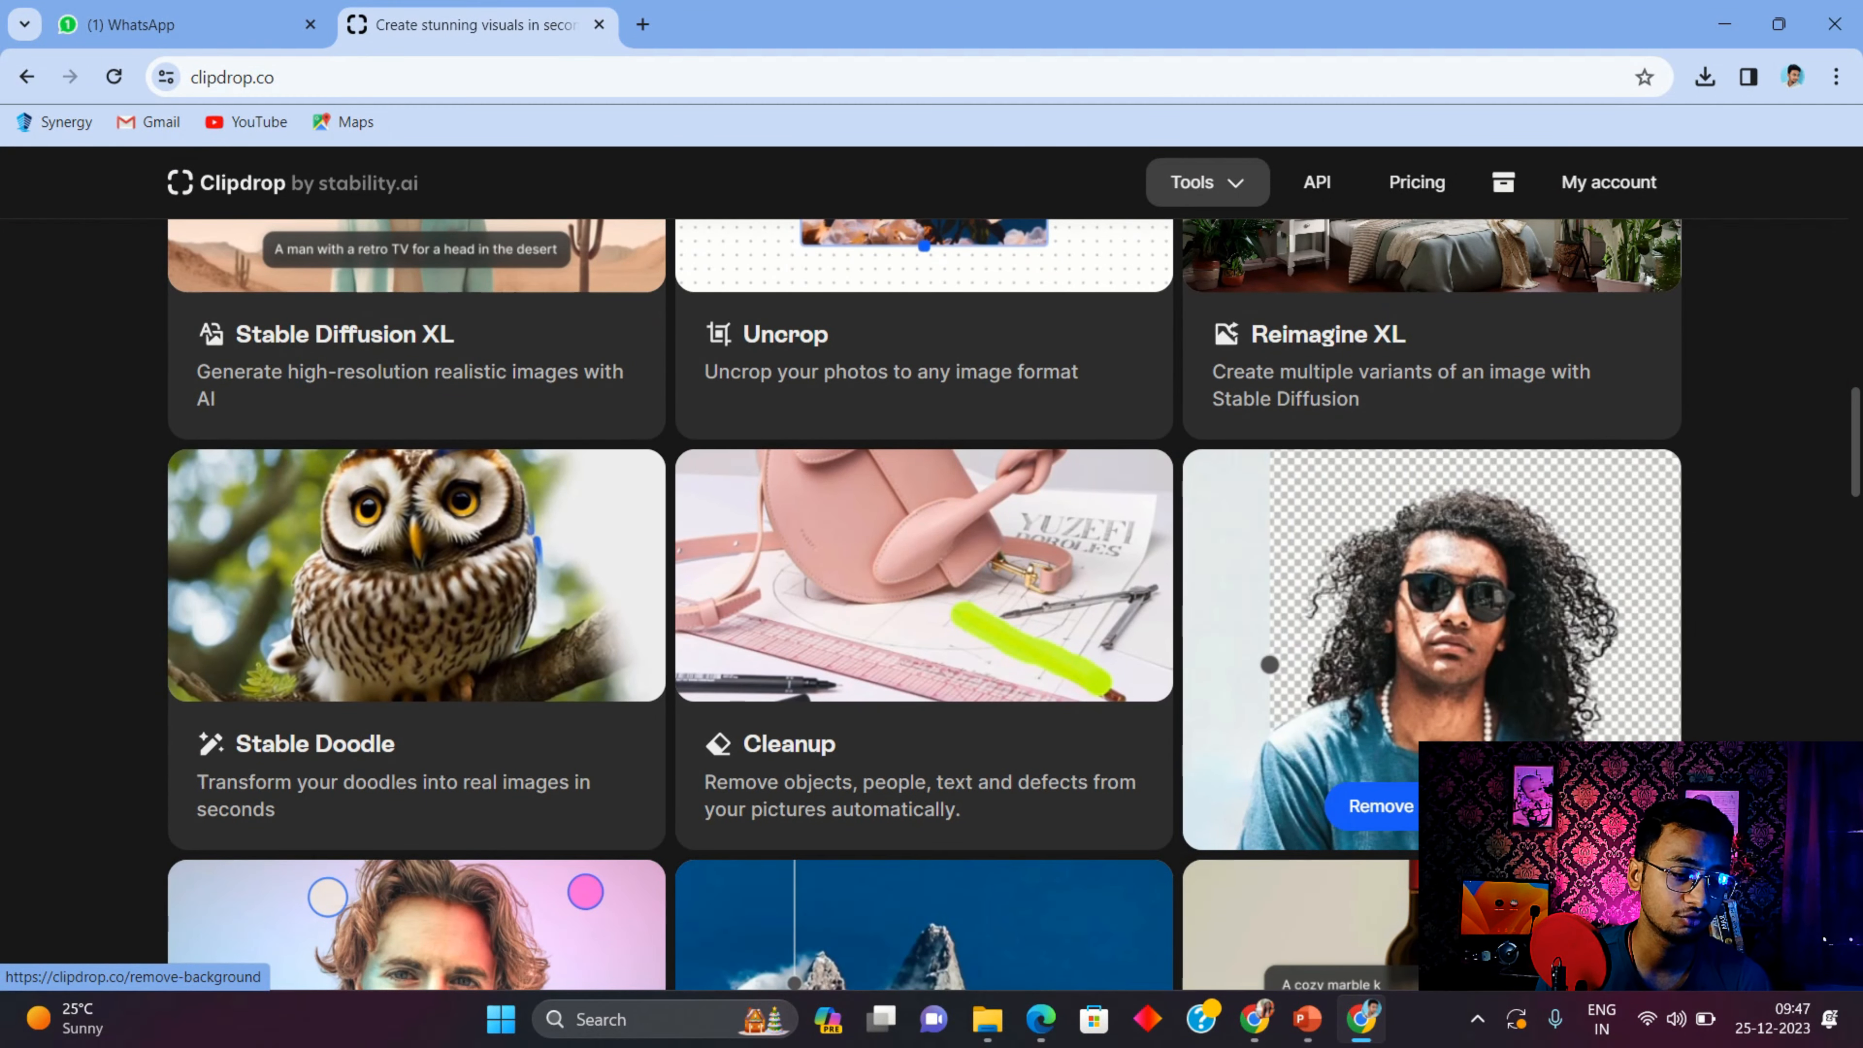
{"action": "scroll", "coordinate": [1411, 763], "scroll_direction": "up", "scroll_amount": 5}
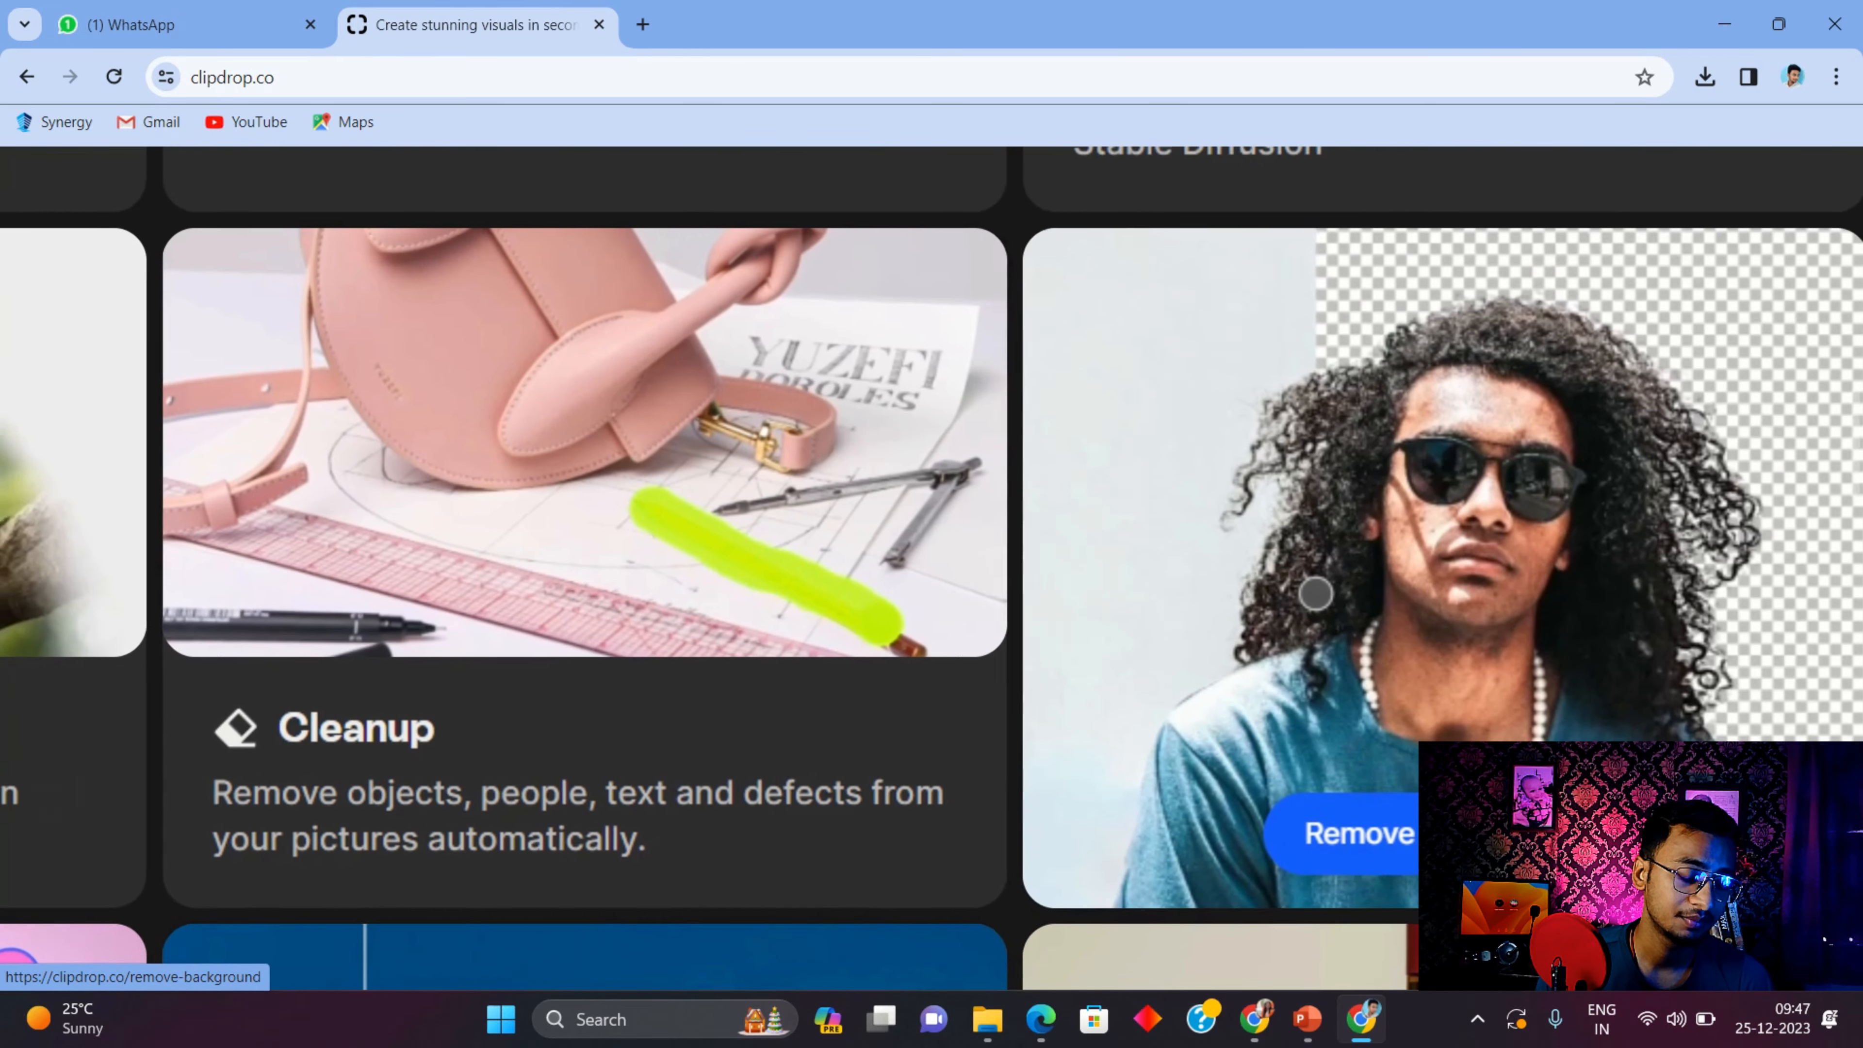
{"action": "scroll", "coordinate": [1411, 763], "scroll_direction": "down", "scroll_amount": 5}
{"action": "scroll", "coordinate": [924, 660], "scroll_direction": "up", "scroll_amount": 4}
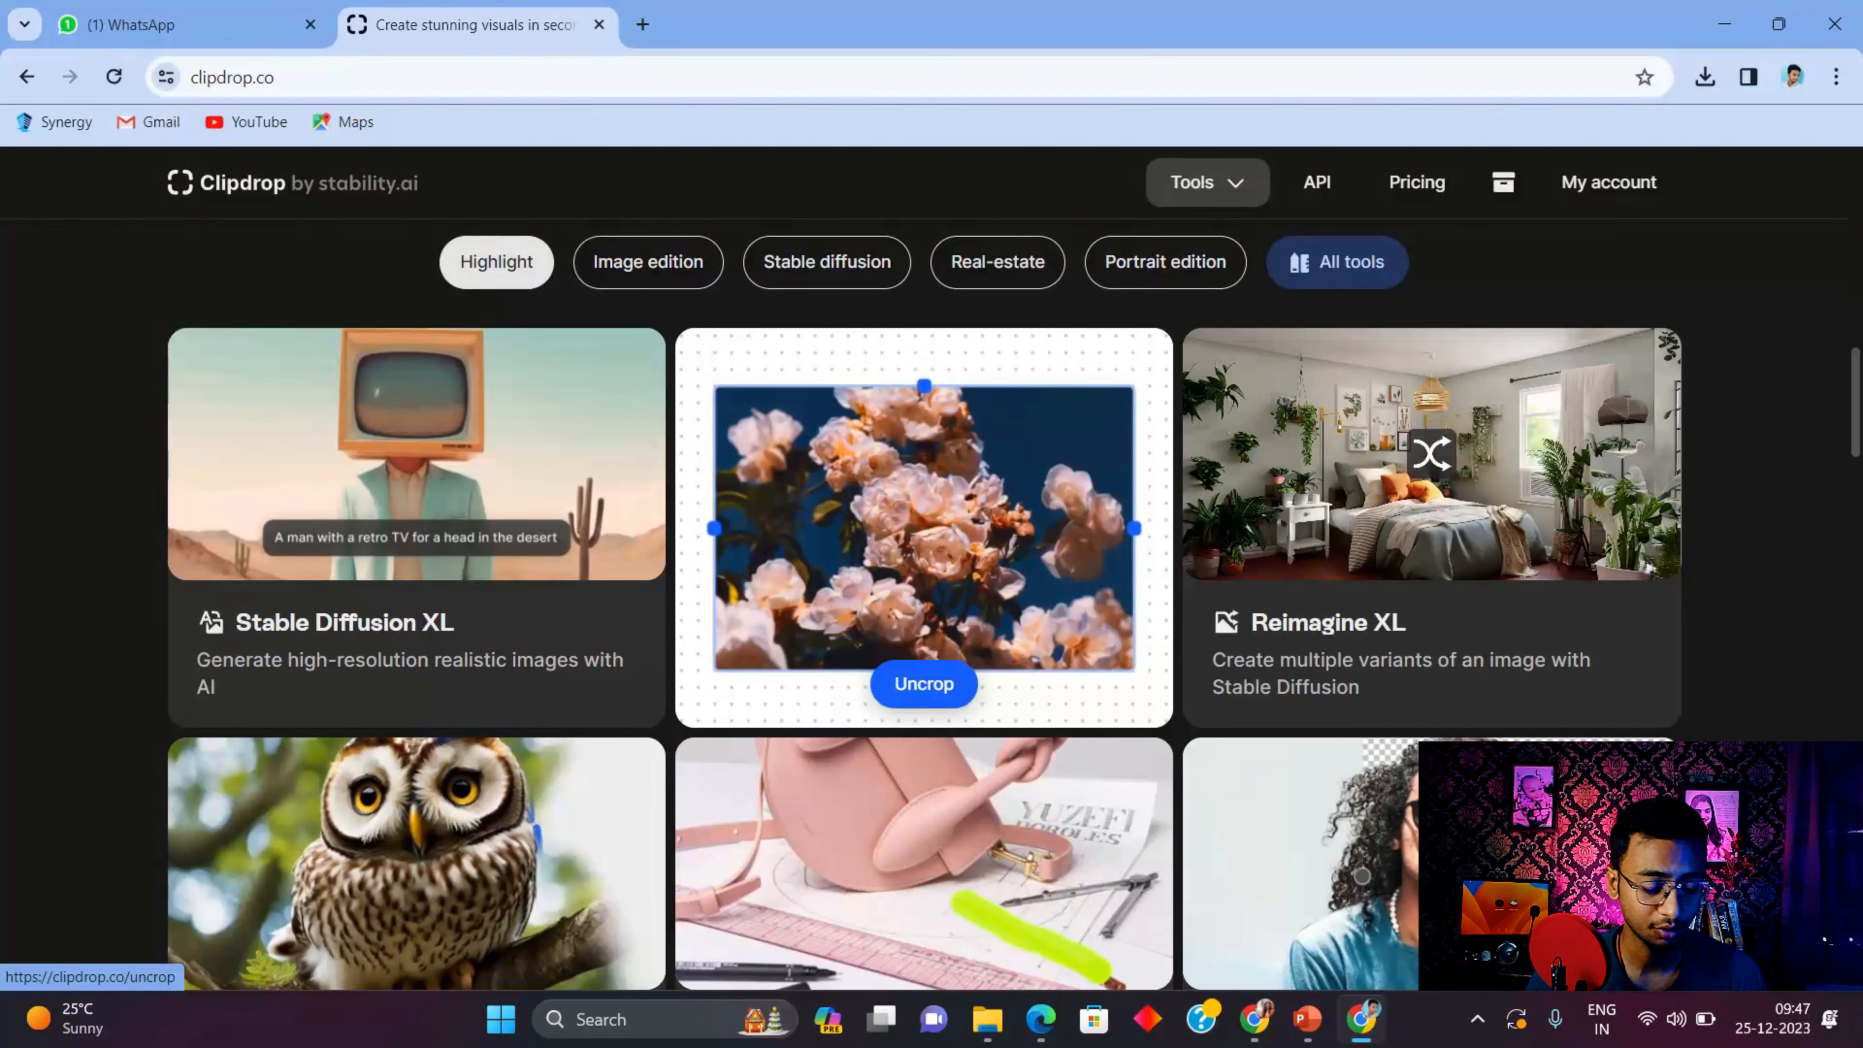
{"action": "left_click", "coordinate": [924, 660]}
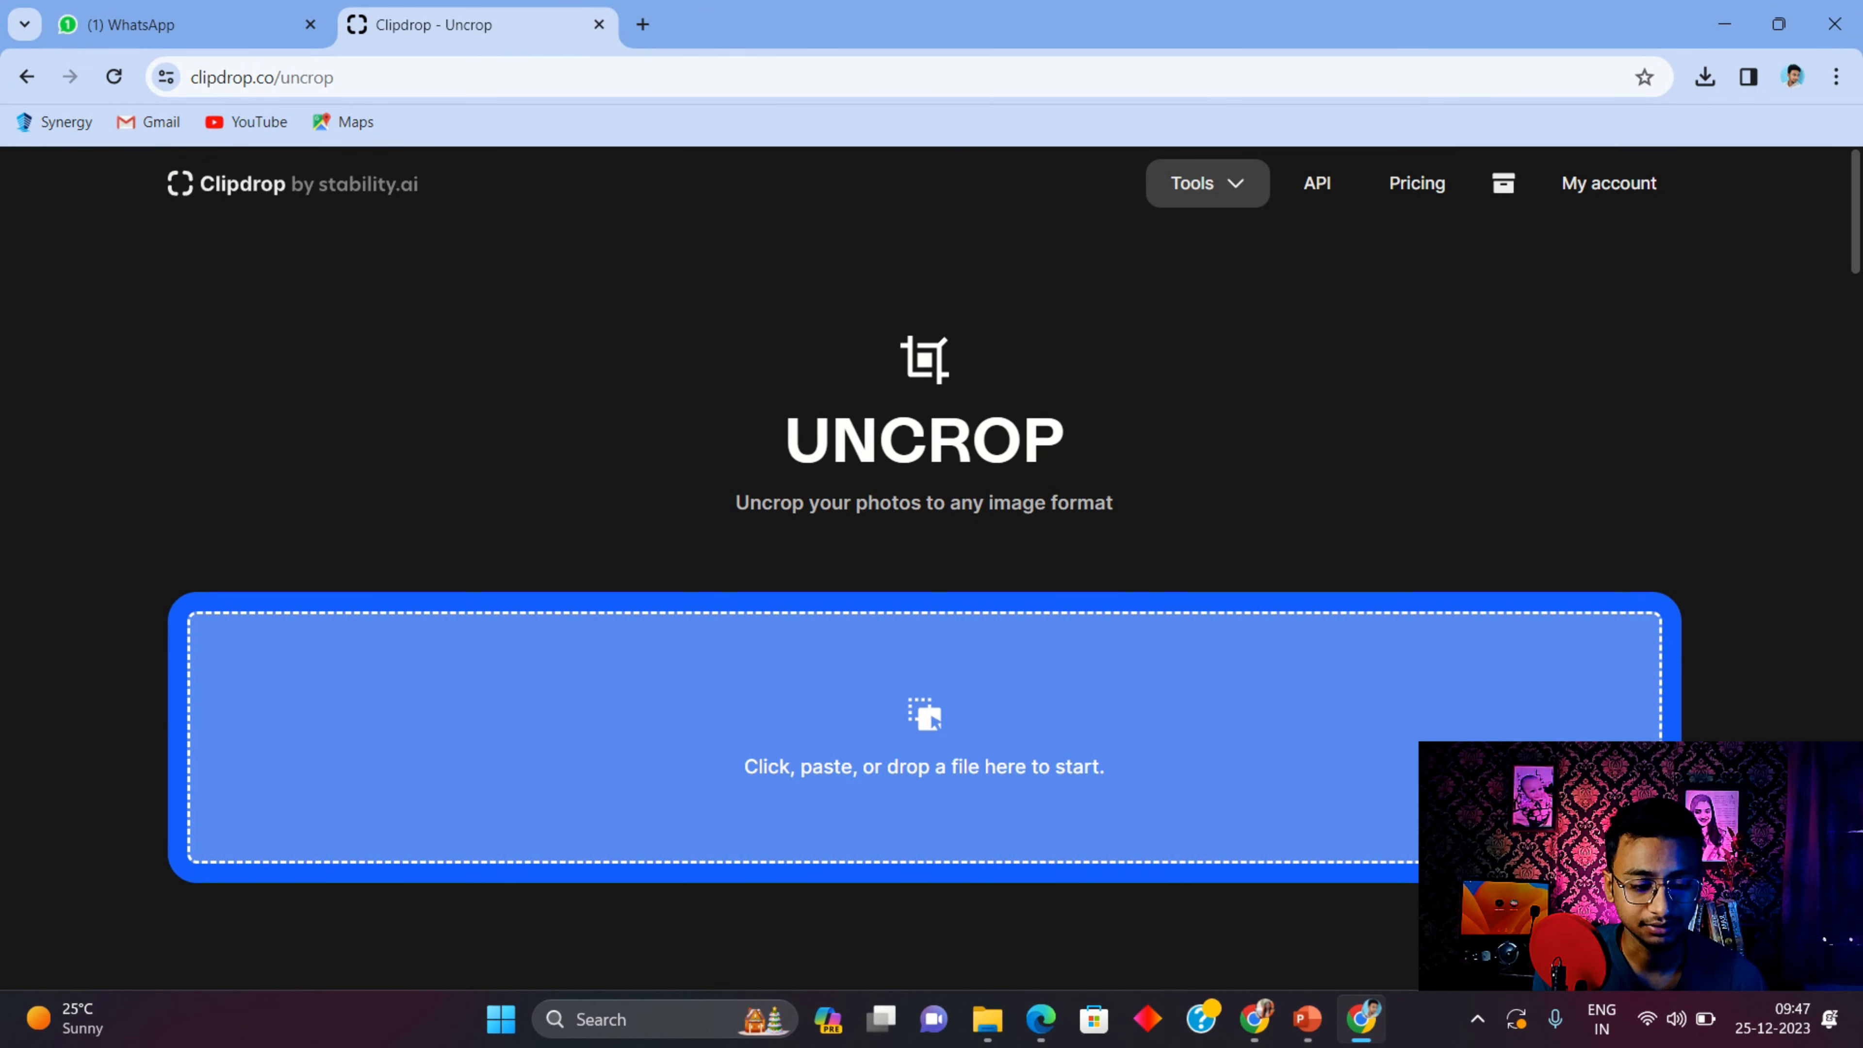
Upload the upright fairground portrait, a WhatsApp Image dated 2023-11-26 in Downloads, to the Uncrop tool
{"action": "scroll", "coordinate": [924, 573], "scroll_direction": "down", "scroll_amount": 2}
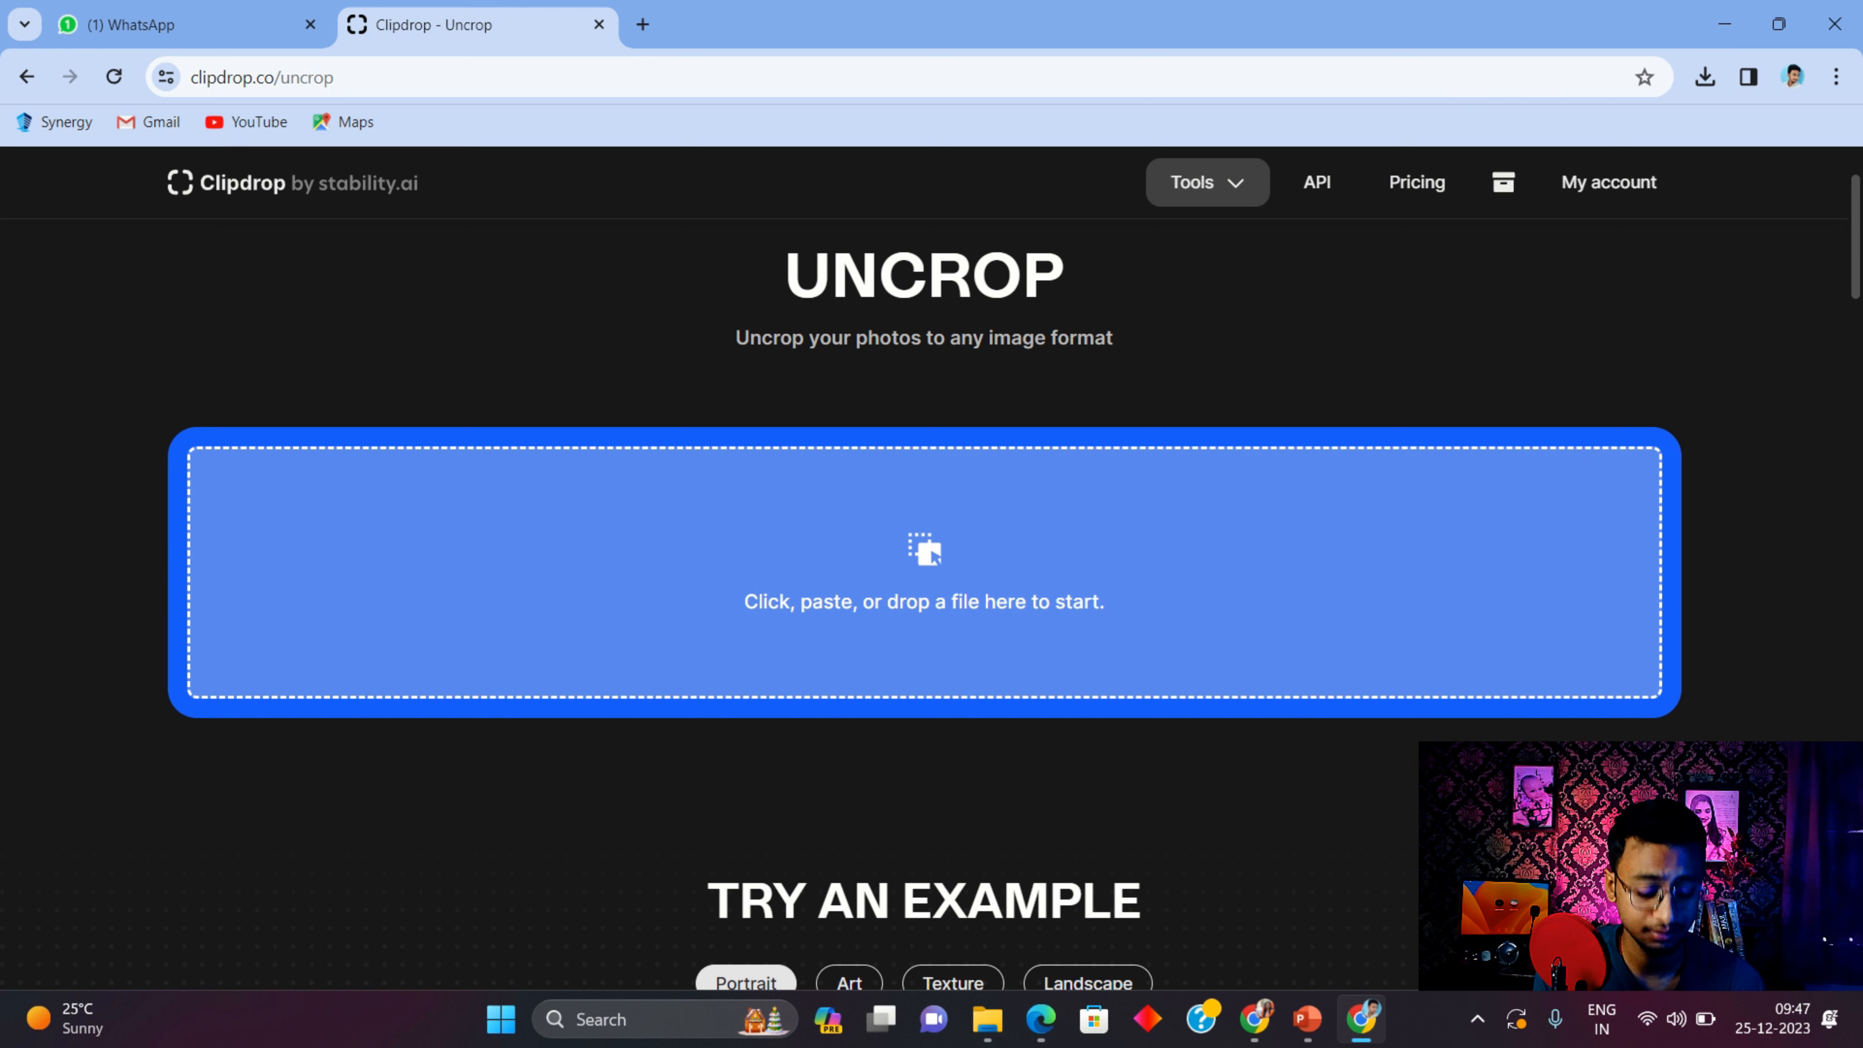
{"action": "left_click", "coordinate": [675, 470]}
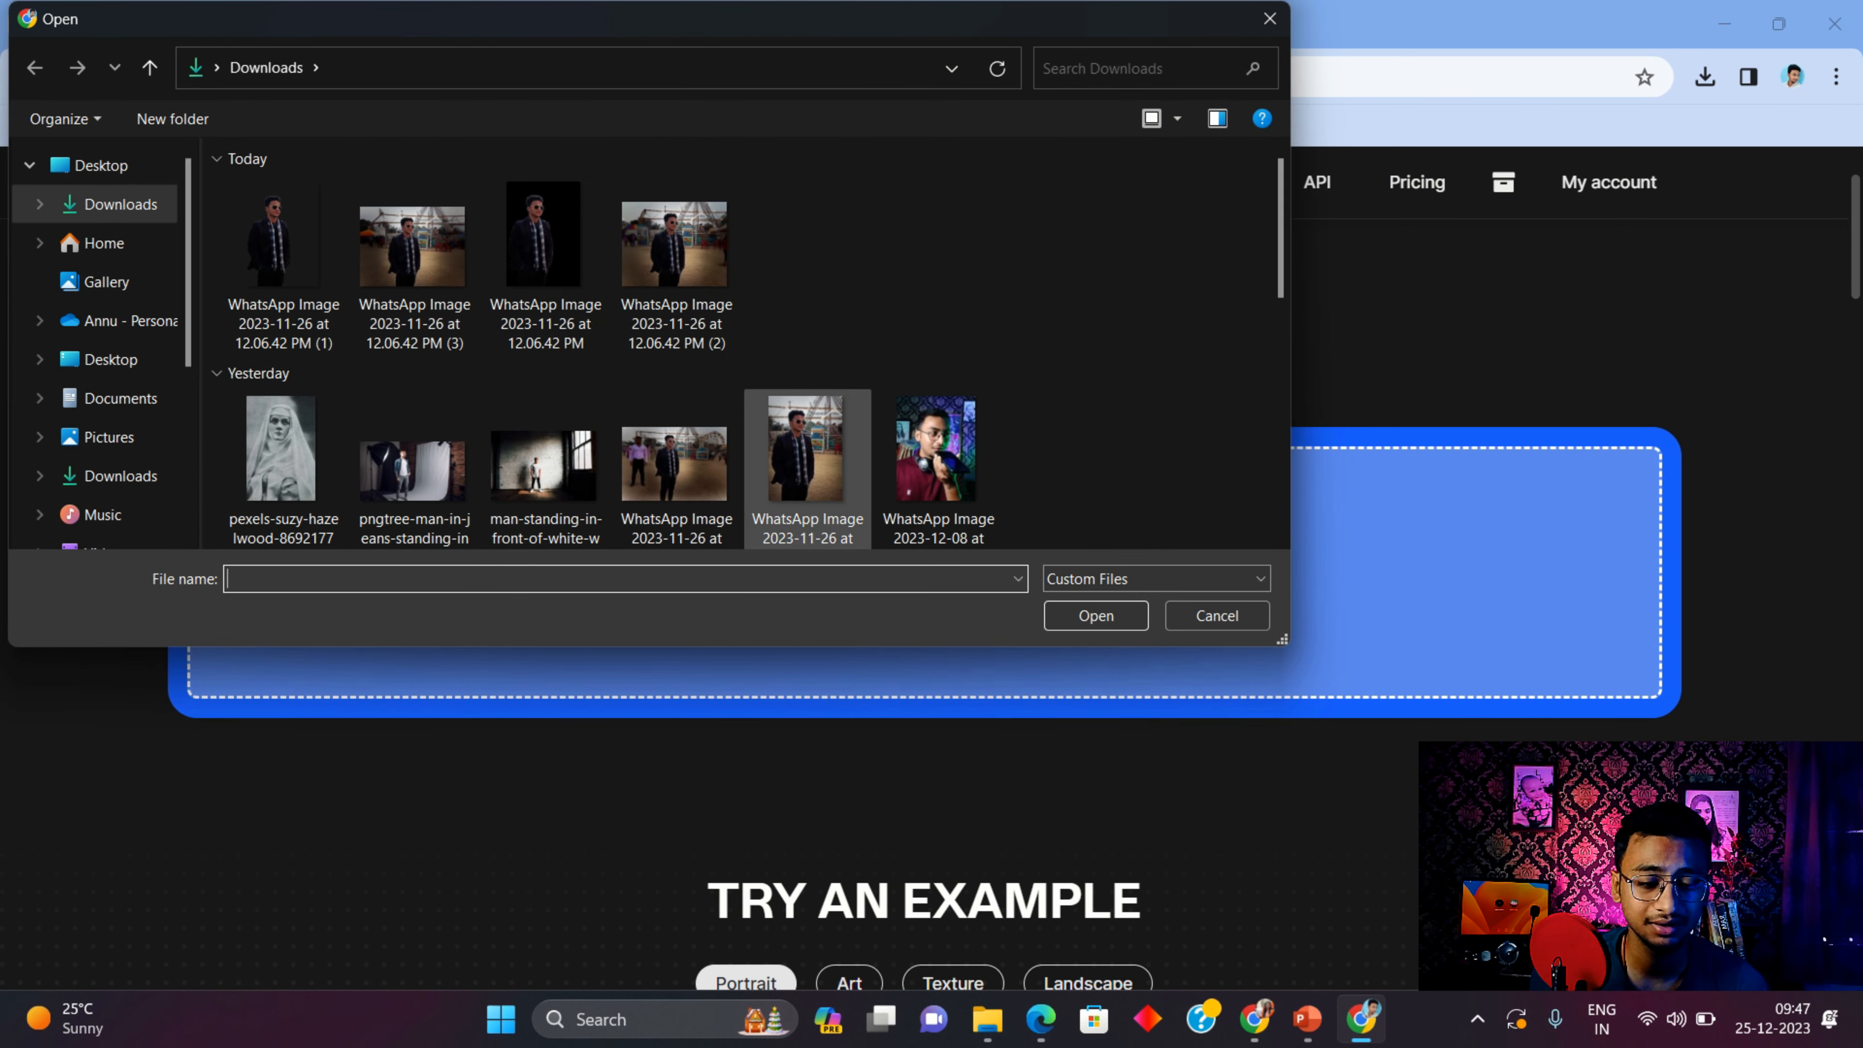
{"action": "double_click", "coordinate": [806, 448]}
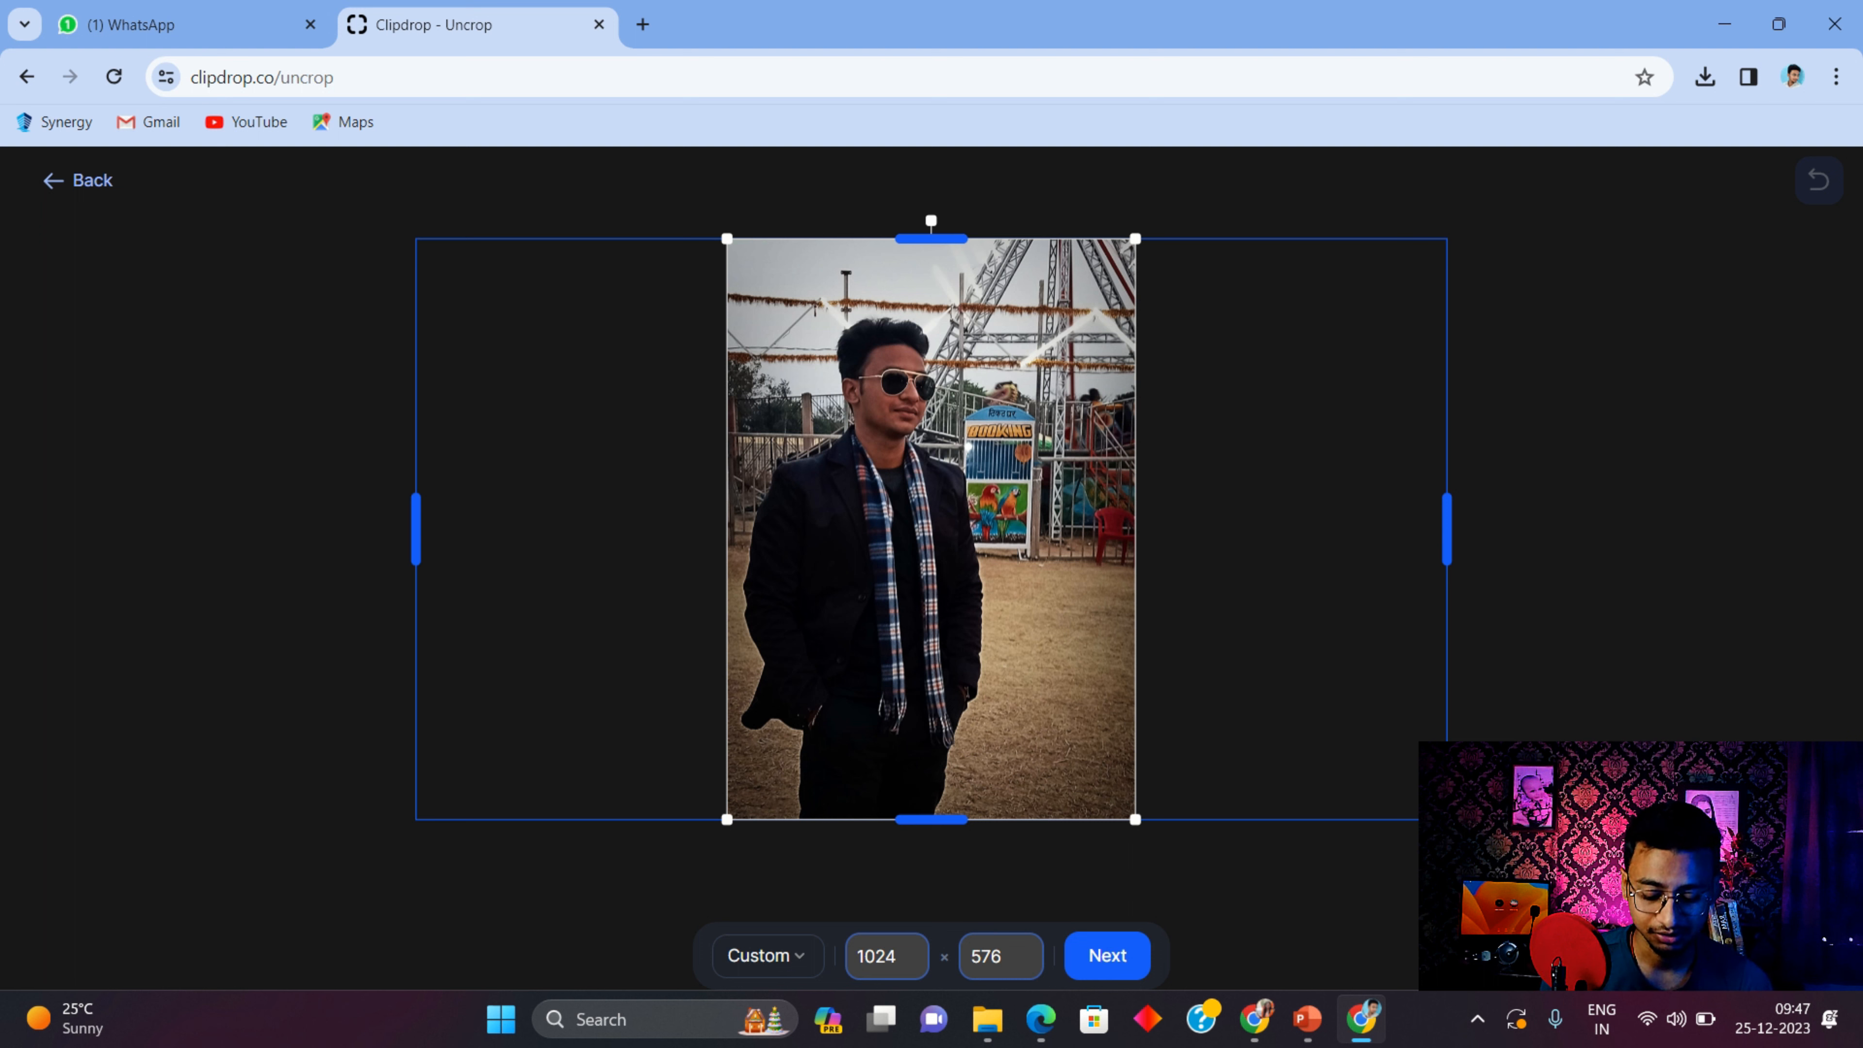
Narrow the uncrop frame on both sides to about 849 × 576 and generate the extended image
{"action": "left_click_drag", "start_coordinate": [416, 529], "coordinate": [503, 528]}
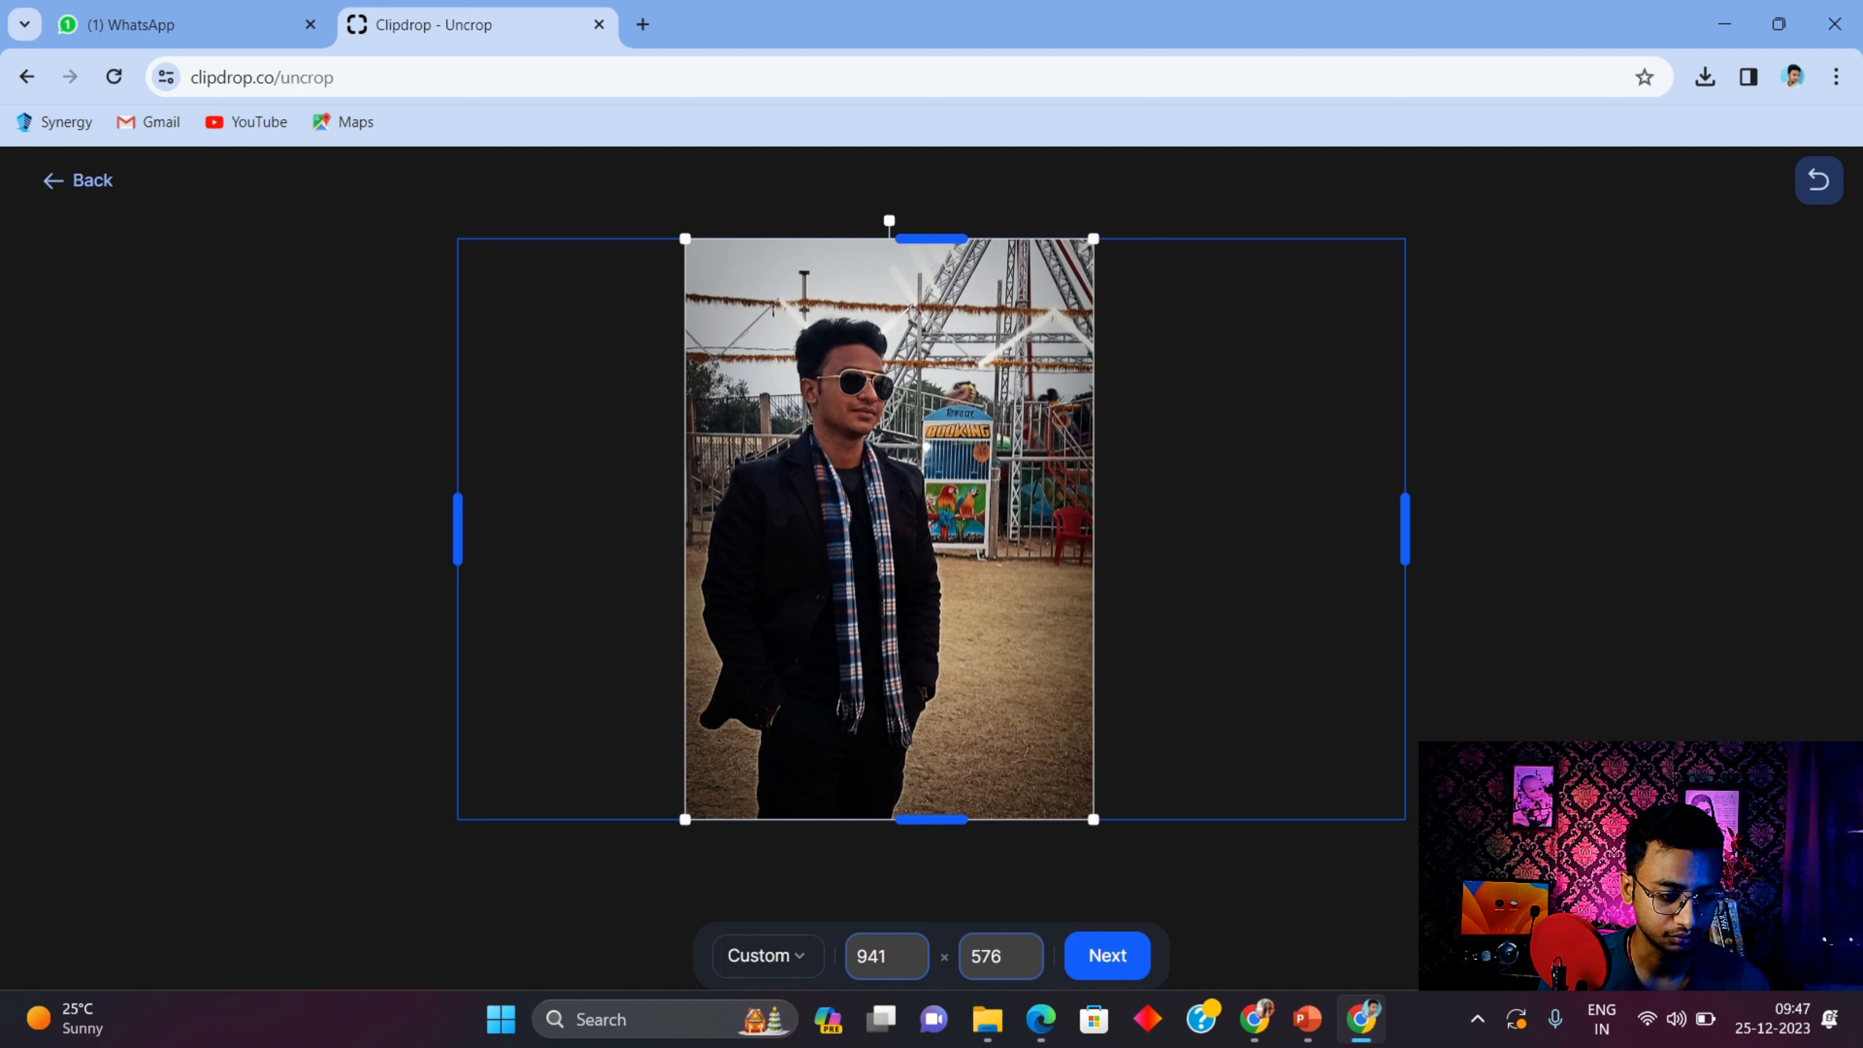
{"action": "left_click_drag", "start_coordinate": [1405, 528], "coordinate": [1309, 529]}
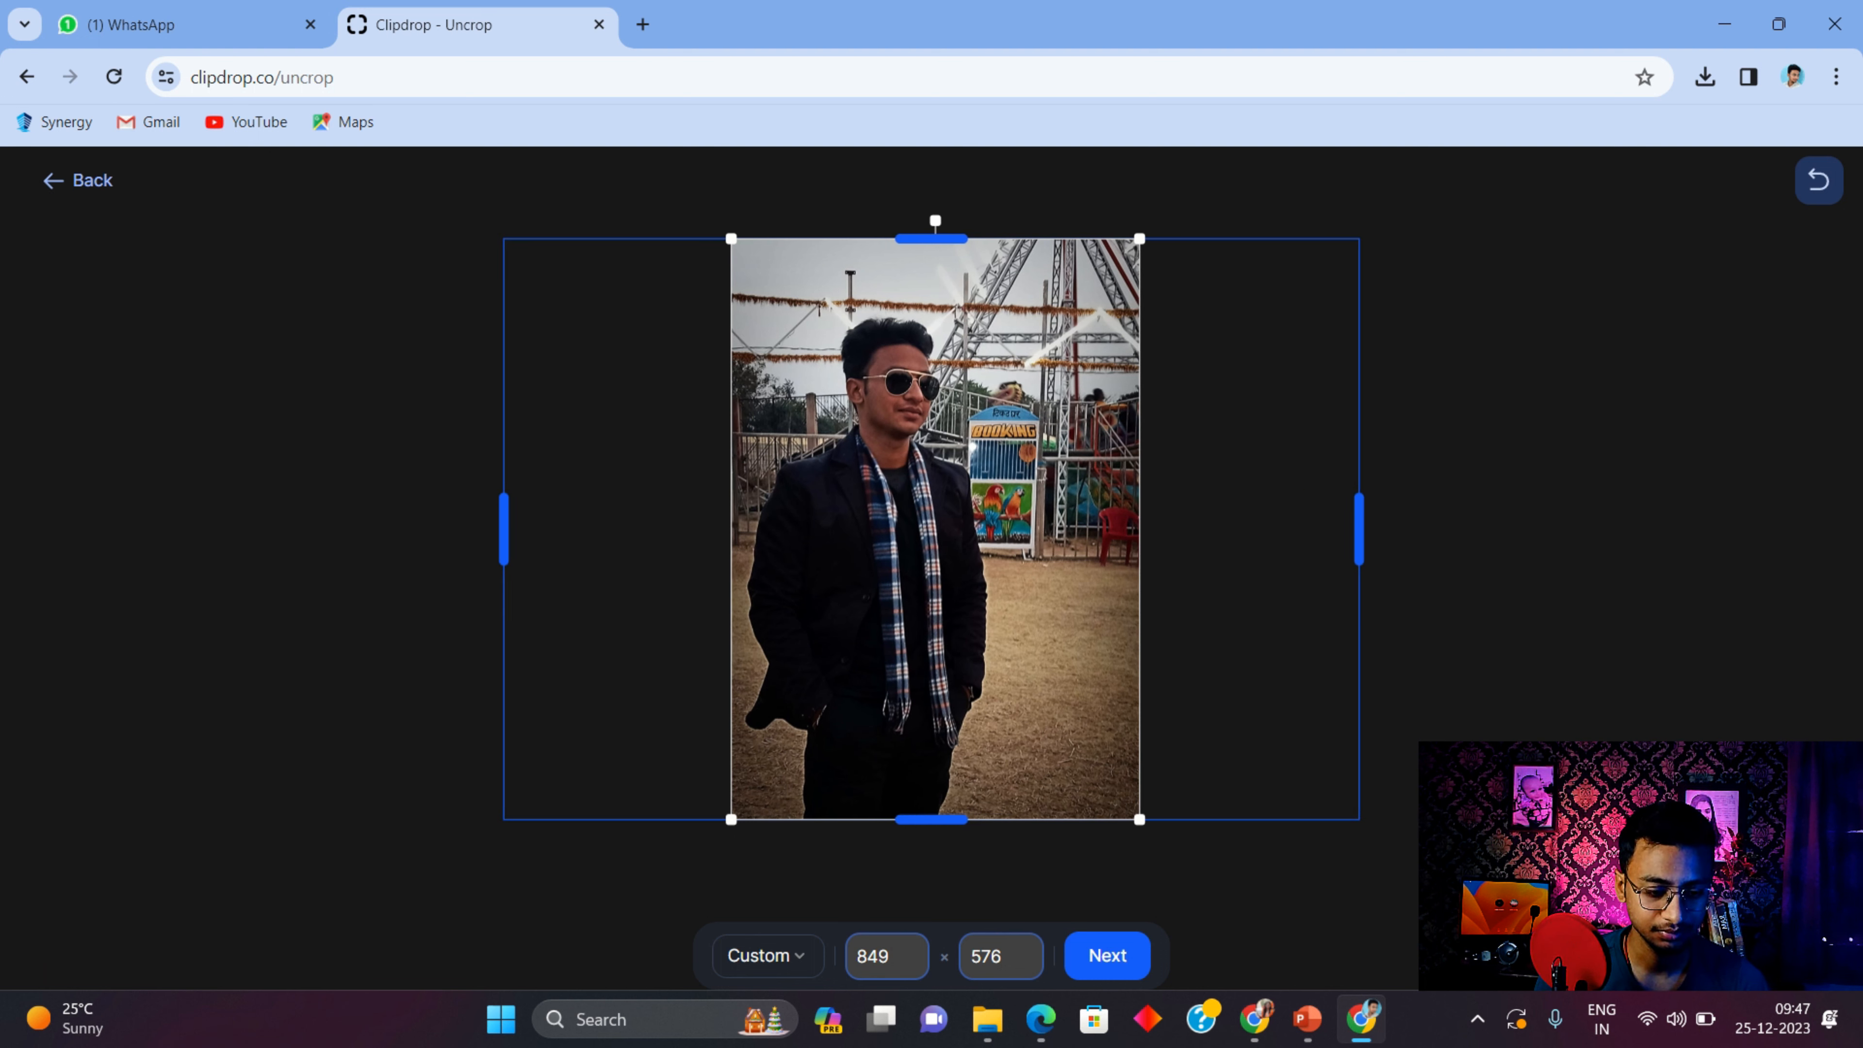
{"action": "left_click", "coordinate": [1107, 955]}
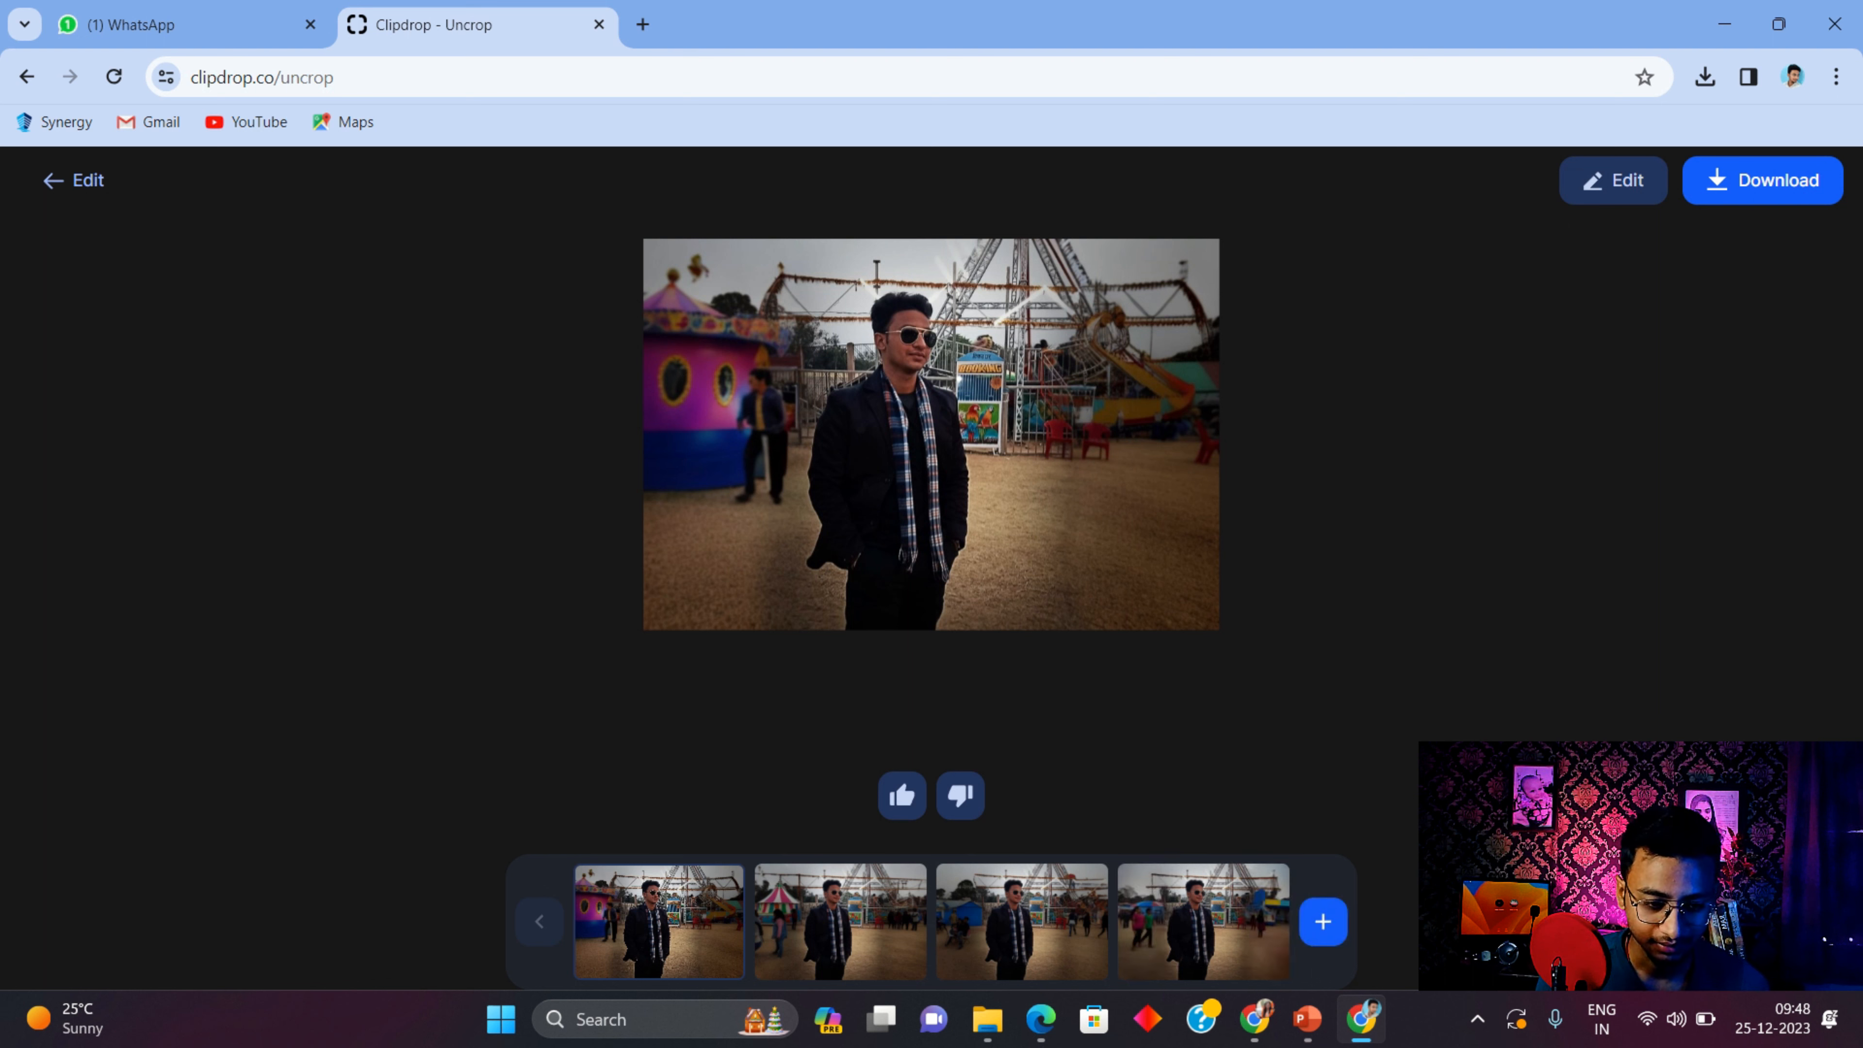
Compare the four generated uncrop variants and select the third one, with the plain blue tent
{"action": "left_click", "coordinate": [840, 921]}
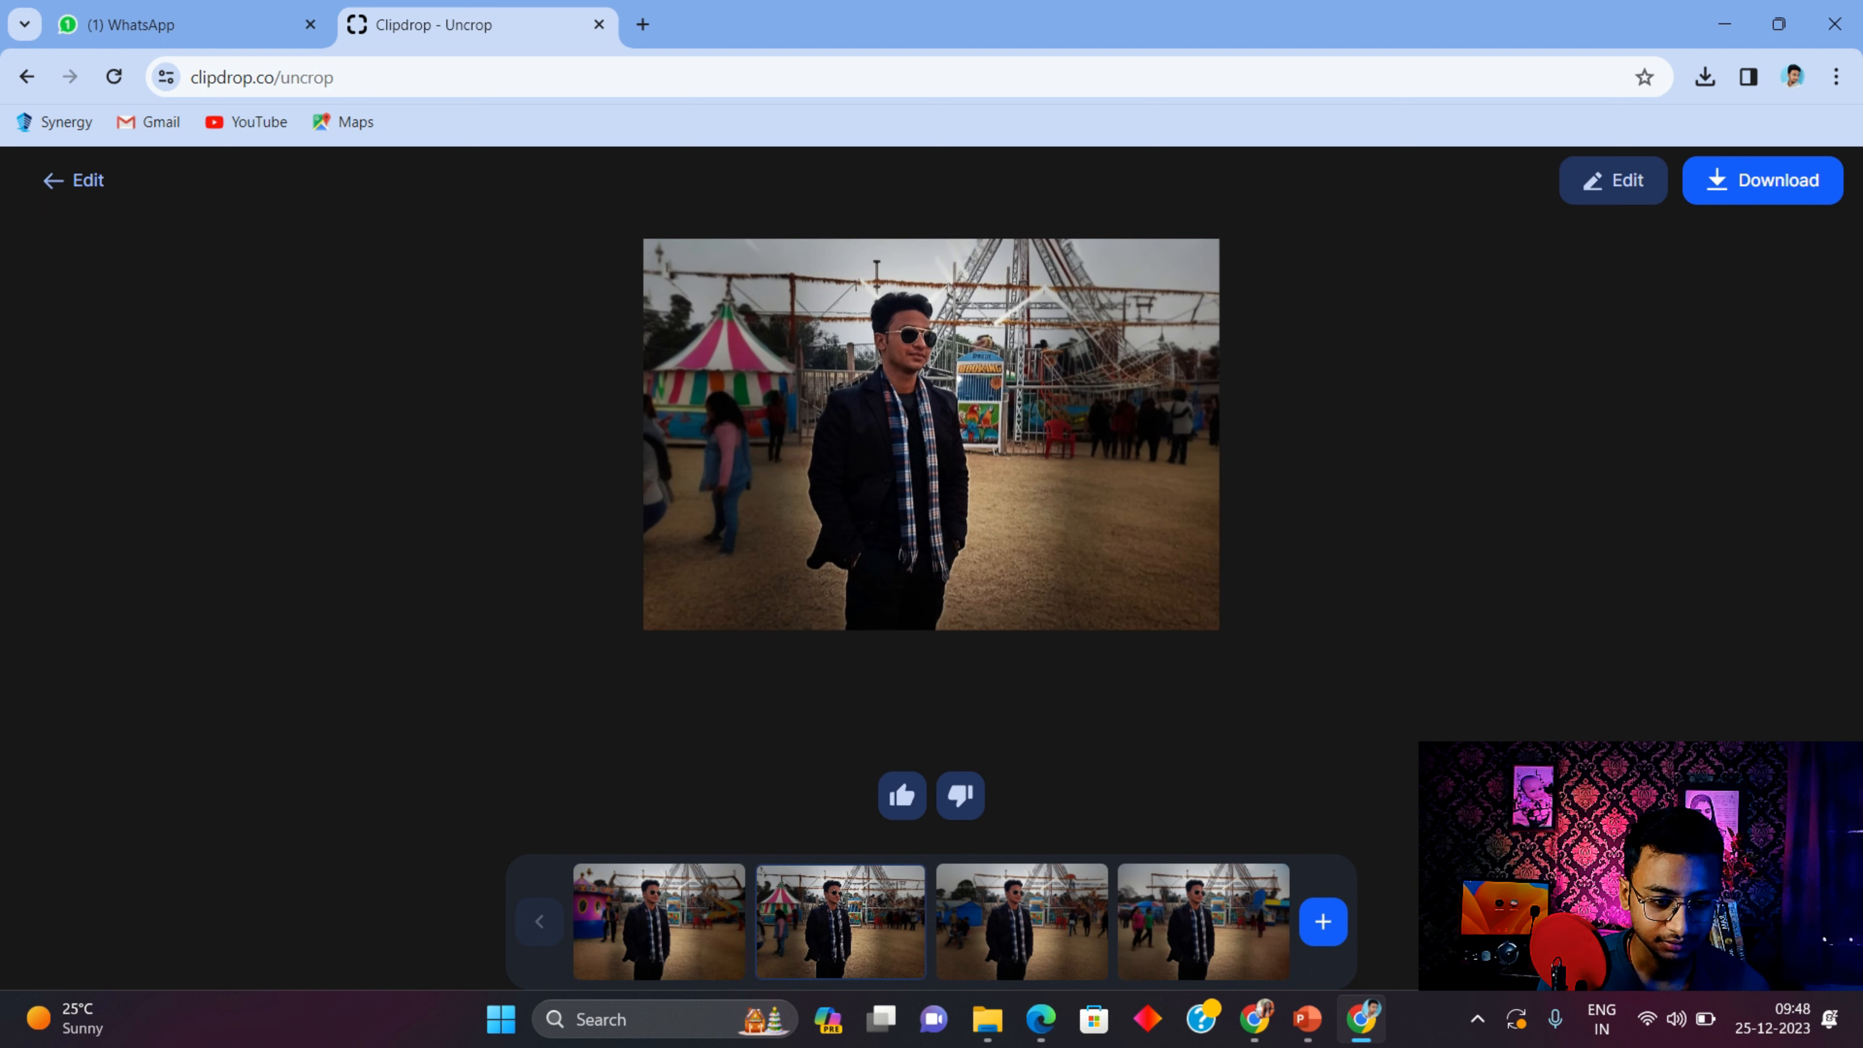
{"action": "left_click", "coordinate": [1022, 921]}
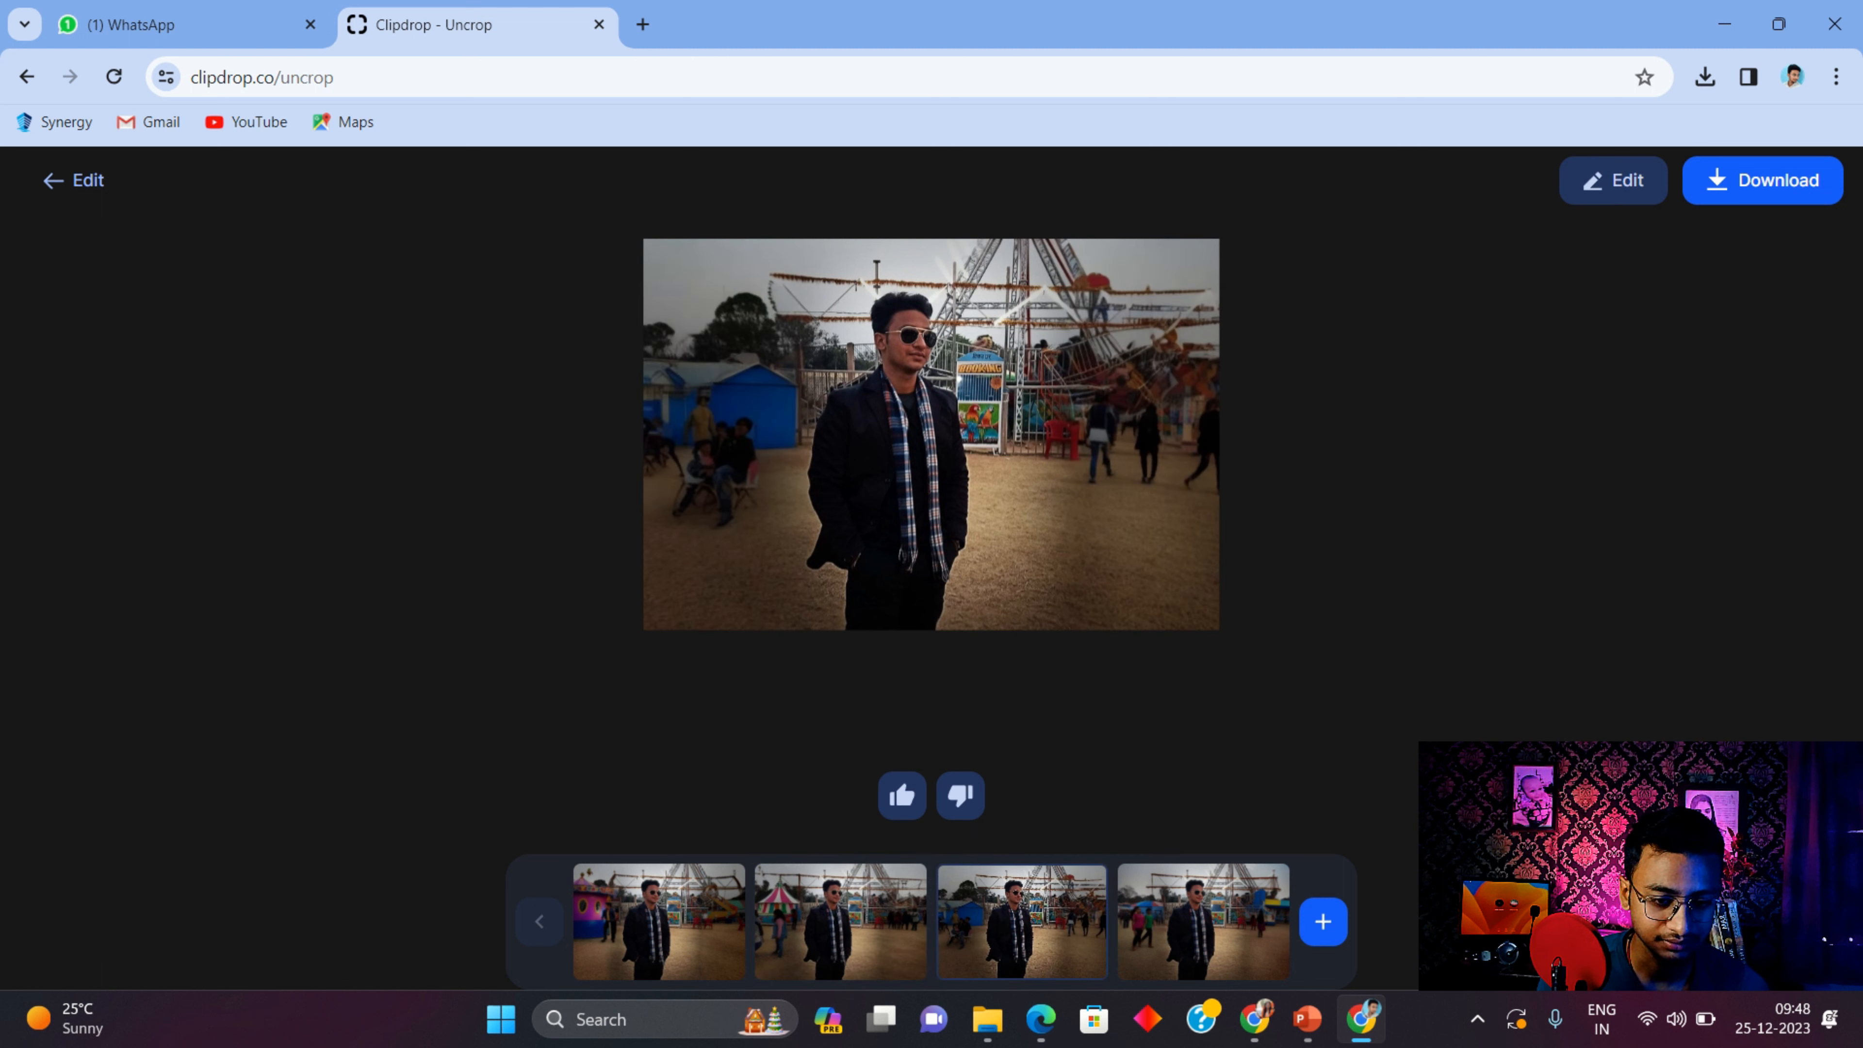
{"action": "left_click", "coordinate": [1202, 920]}
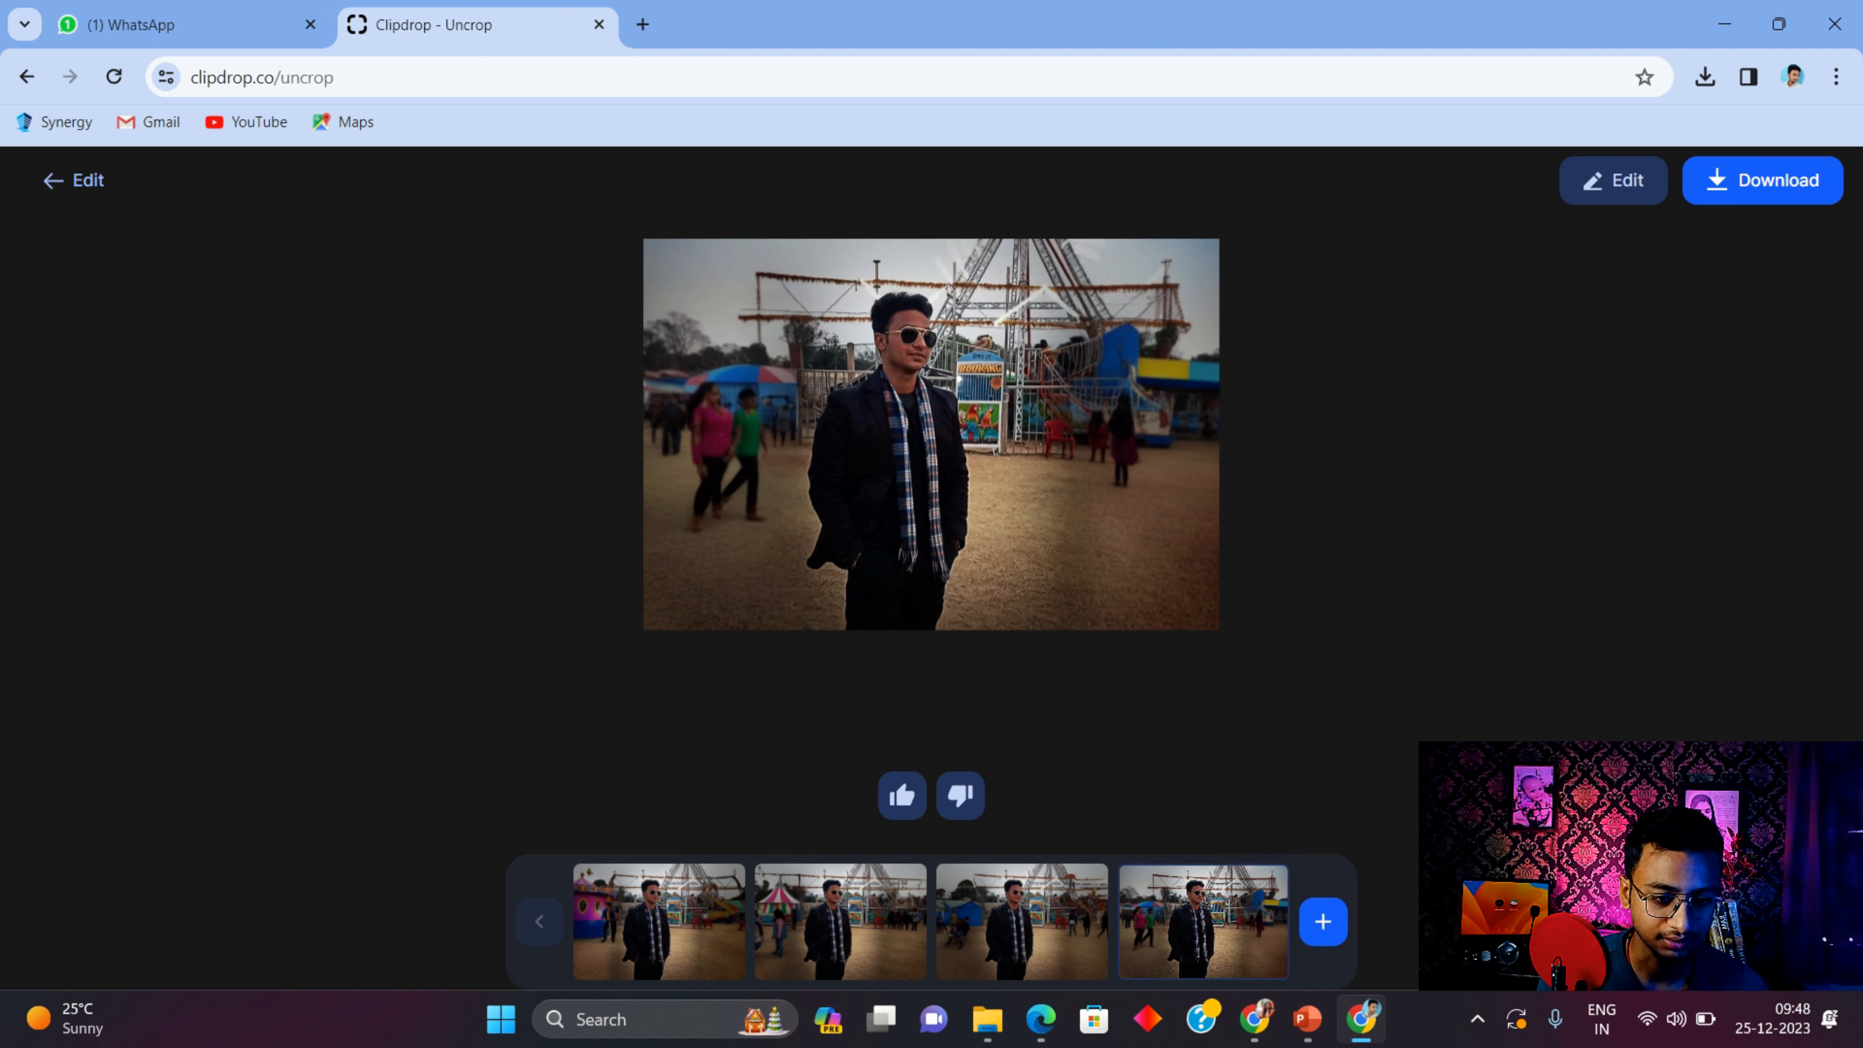
{"action": "left_click", "coordinate": [1022, 921]}
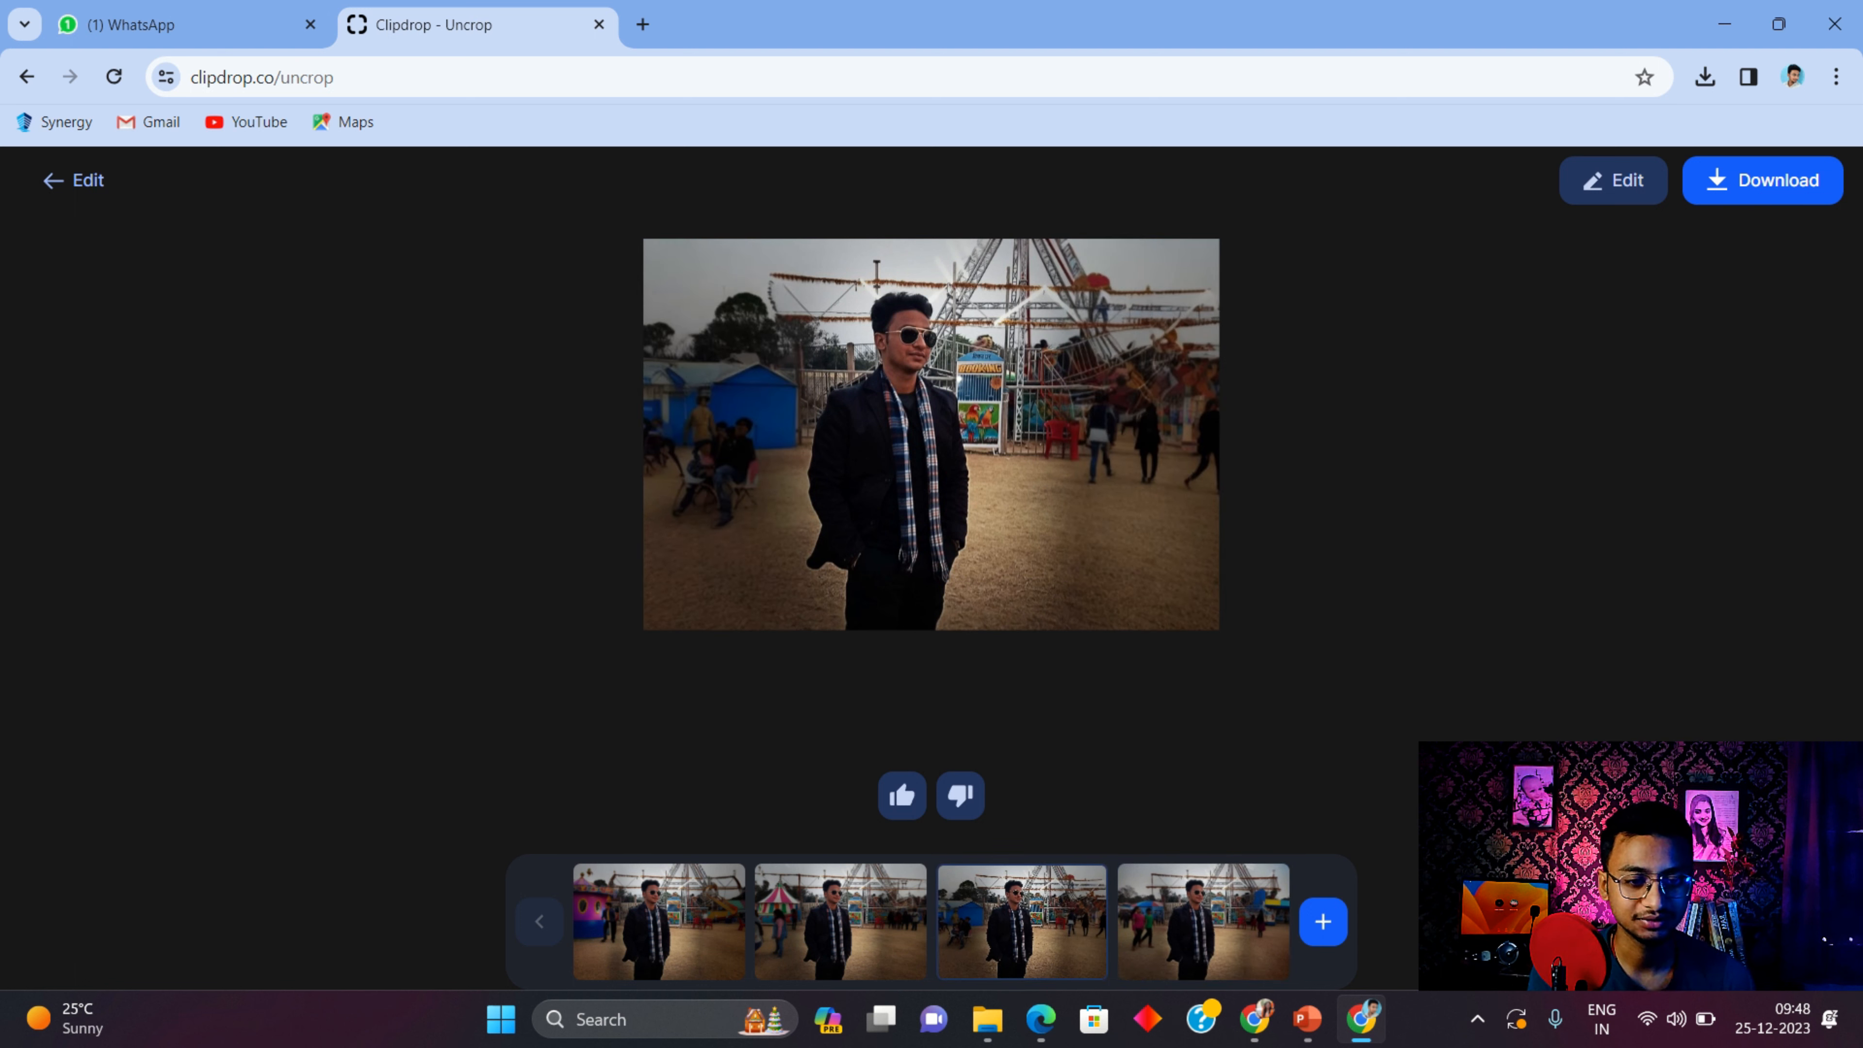
{"action": "left_click", "coordinate": [840, 921]}
{"action": "left_click", "coordinate": [659, 921]}
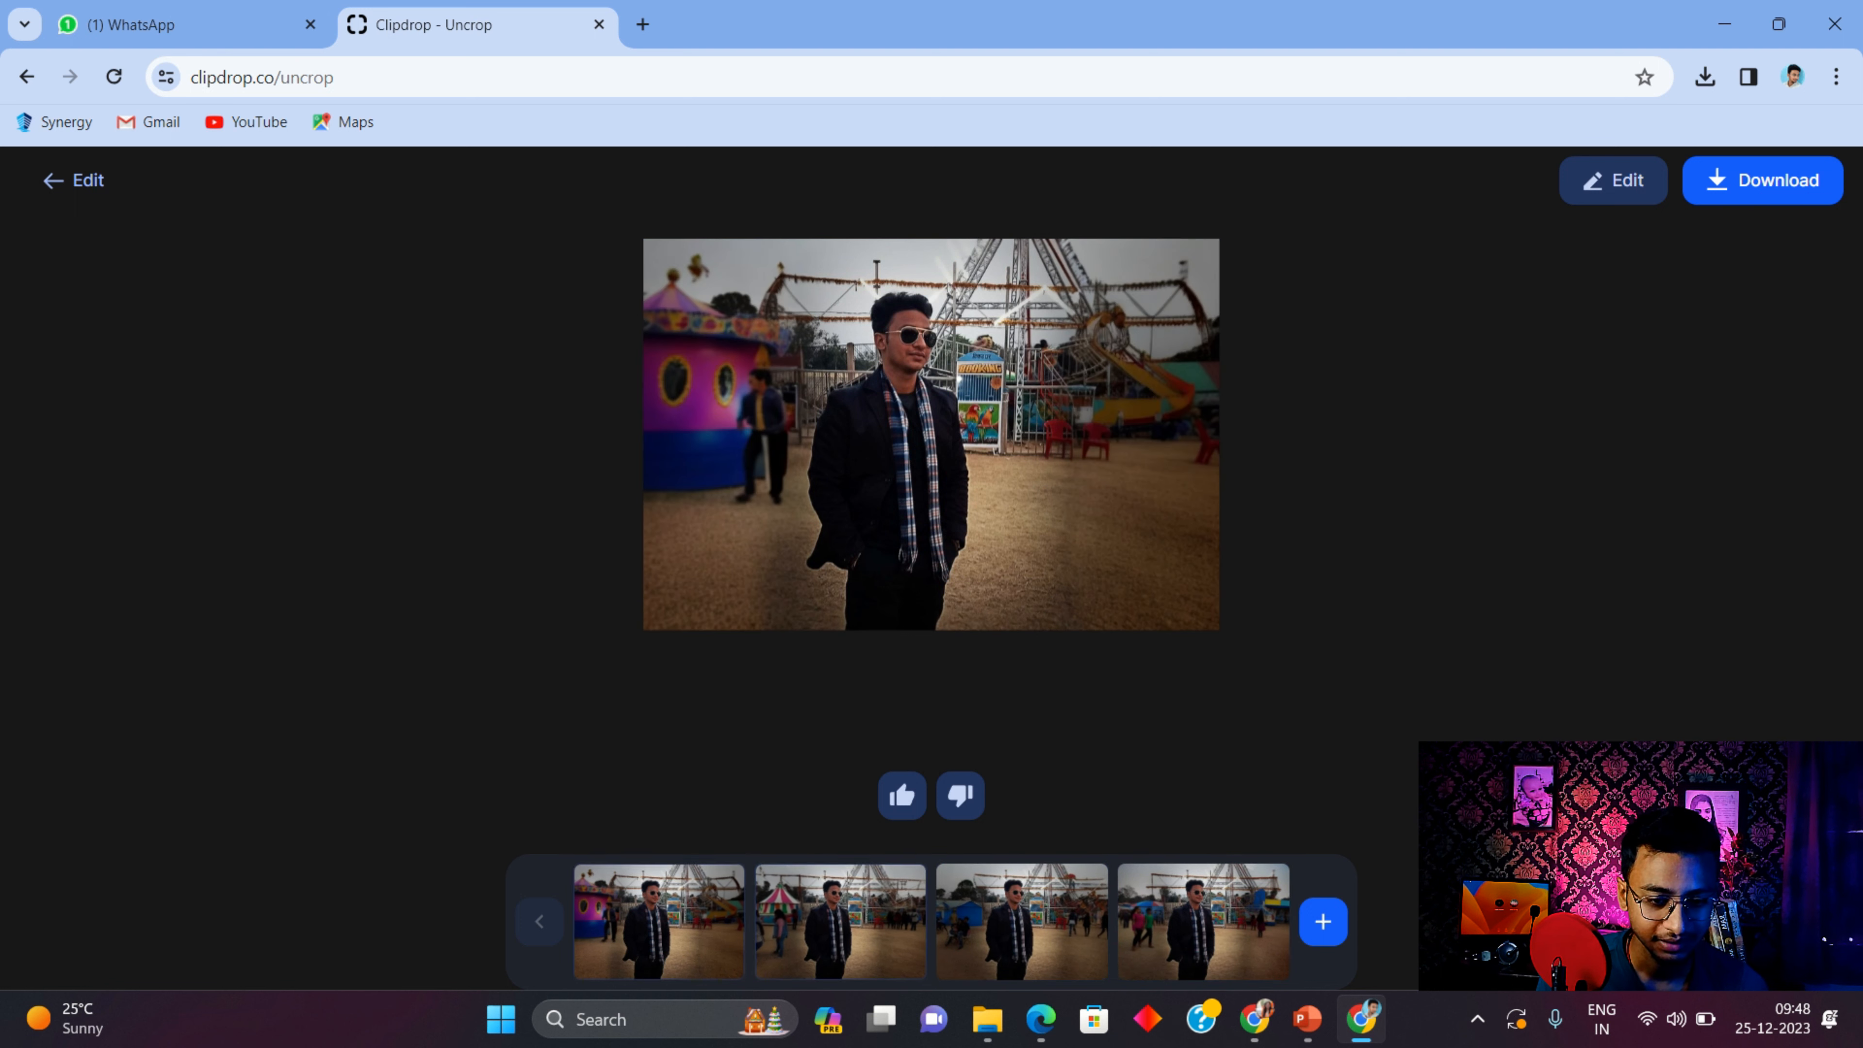
{"action": "left_click", "coordinate": [1022, 921]}
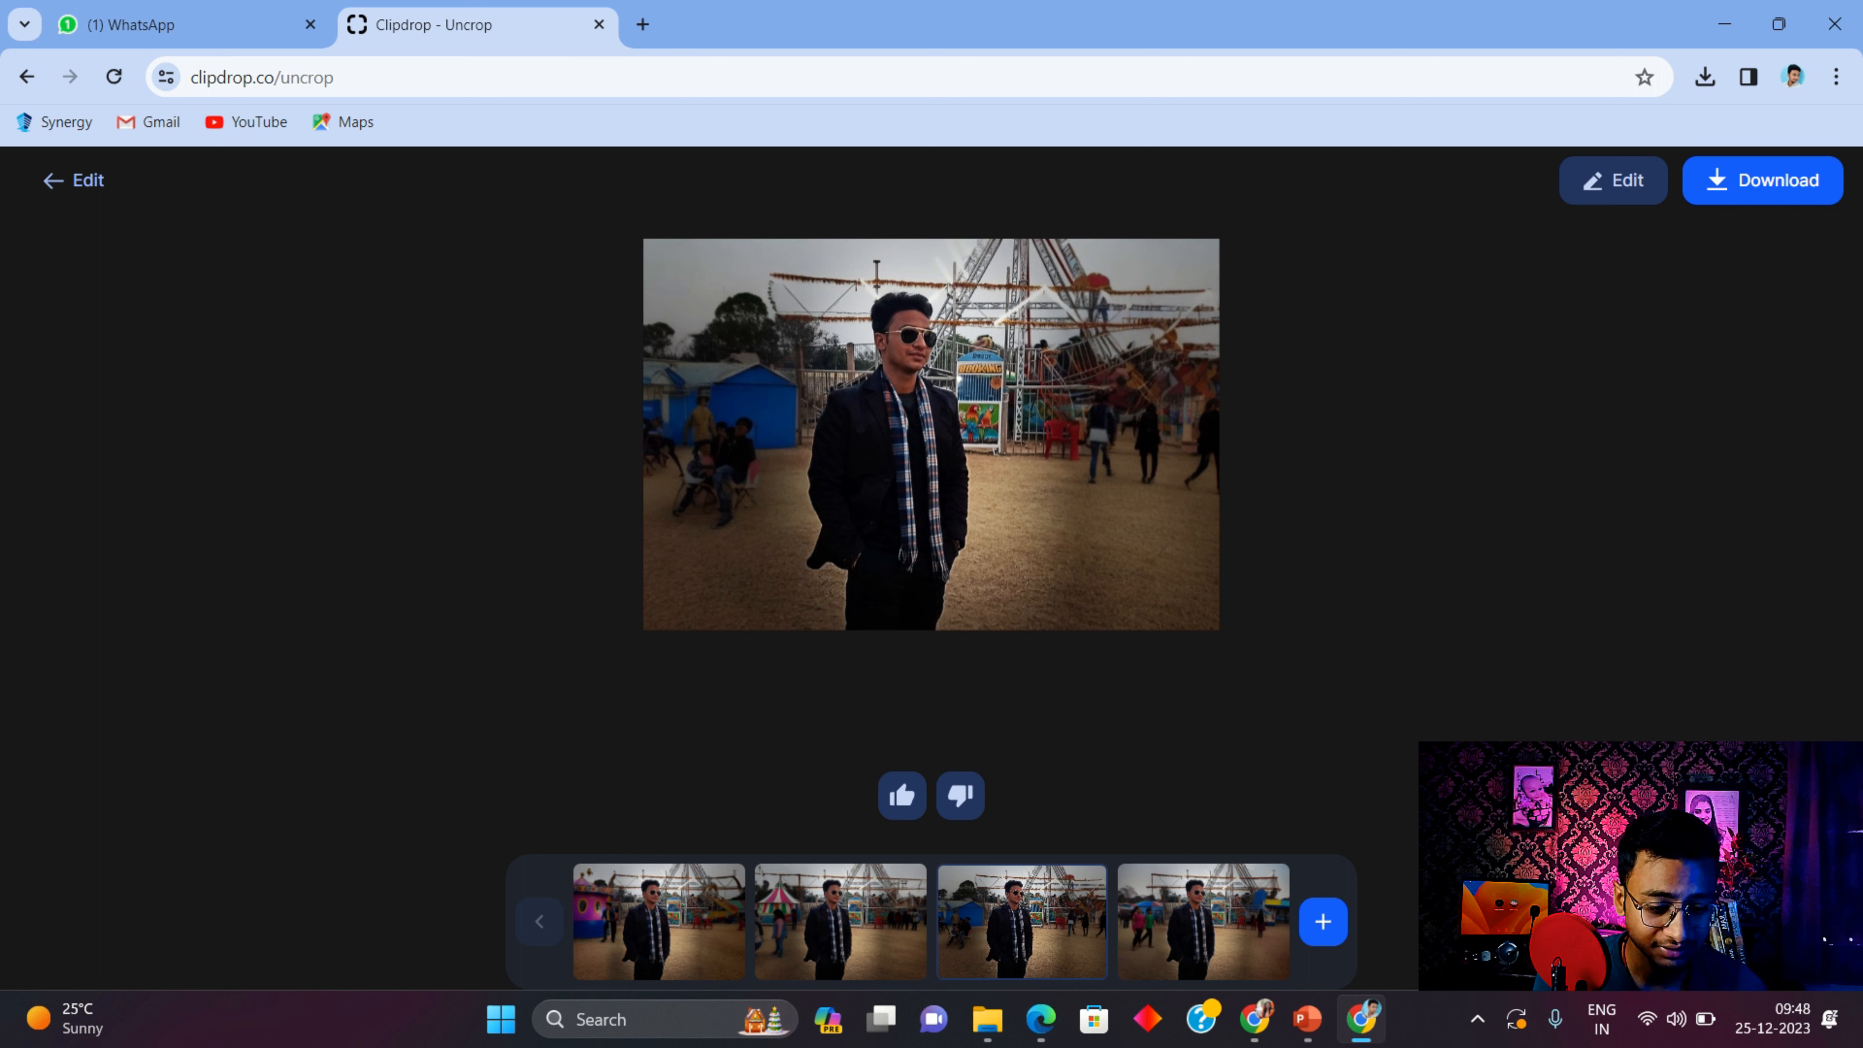
Download the selected uncropped variant and view the saved JPEG before returning to the browser
{"action": "left_click", "coordinate": [1762, 180]}
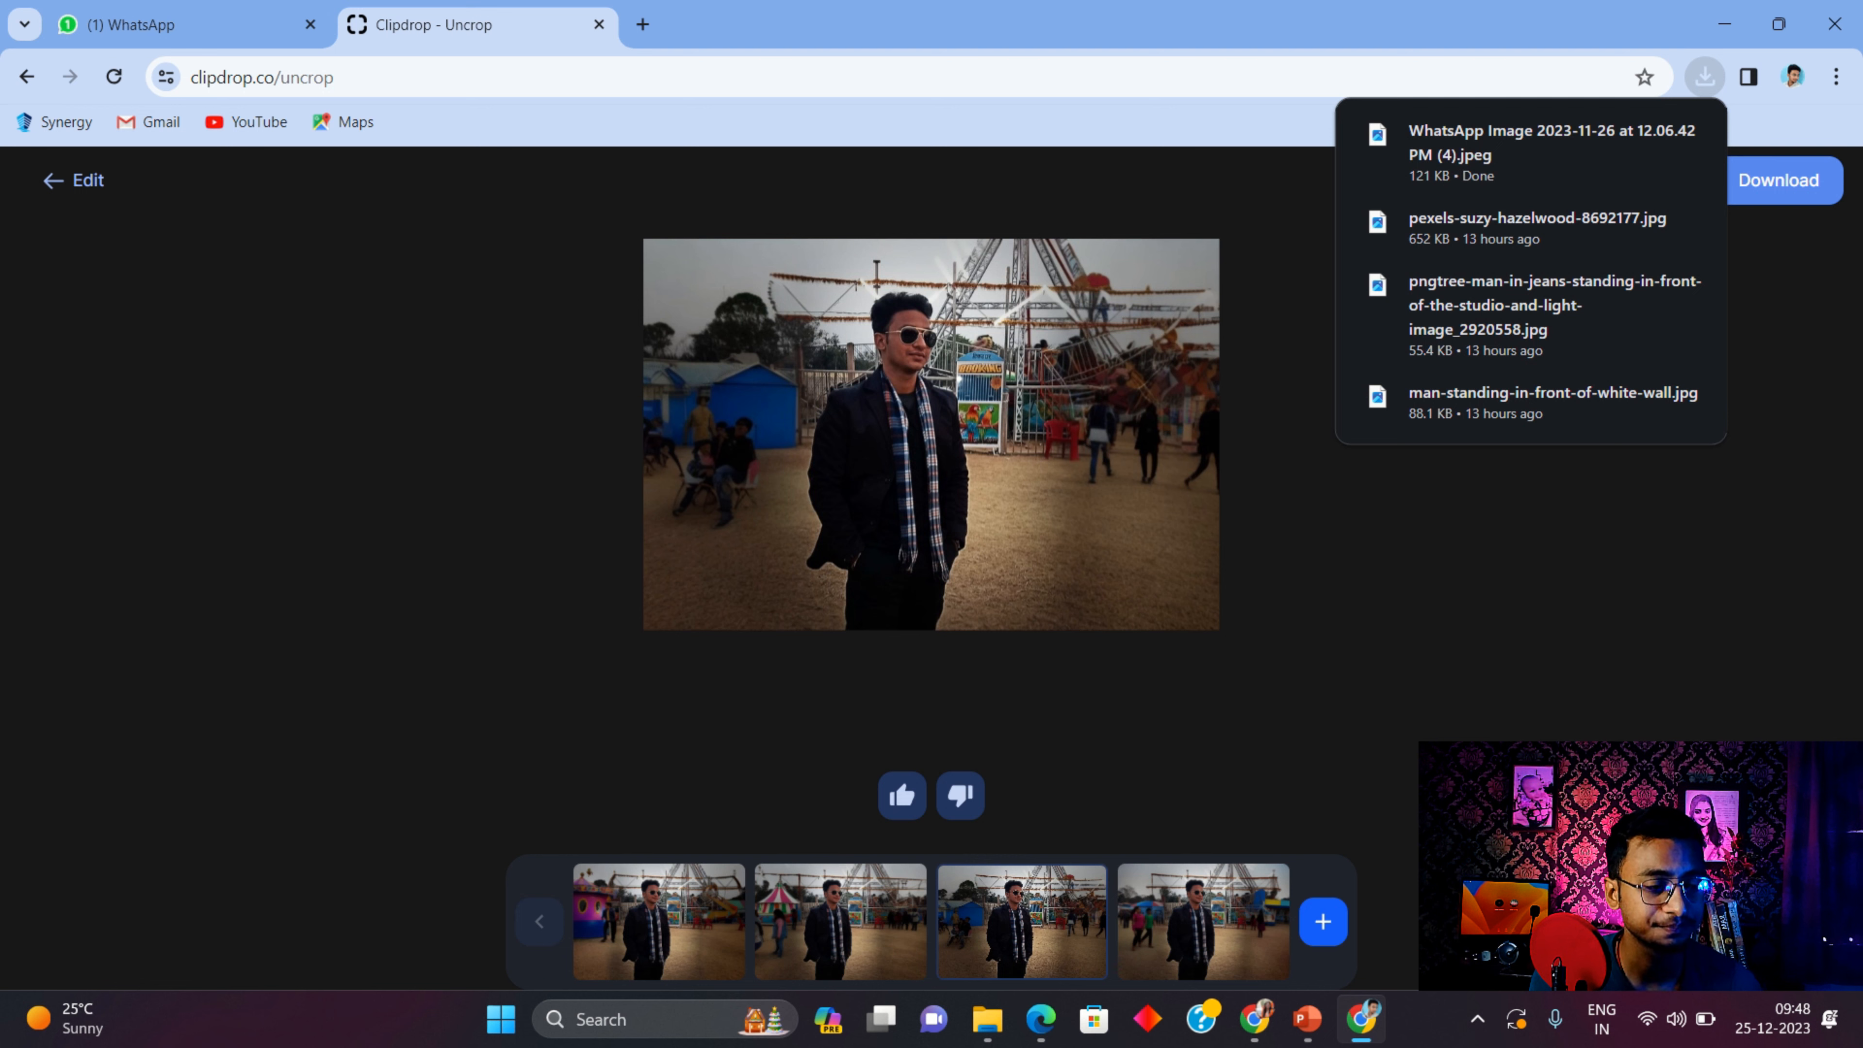
{"action": "left_click", "coordinate": [1511, 150]}
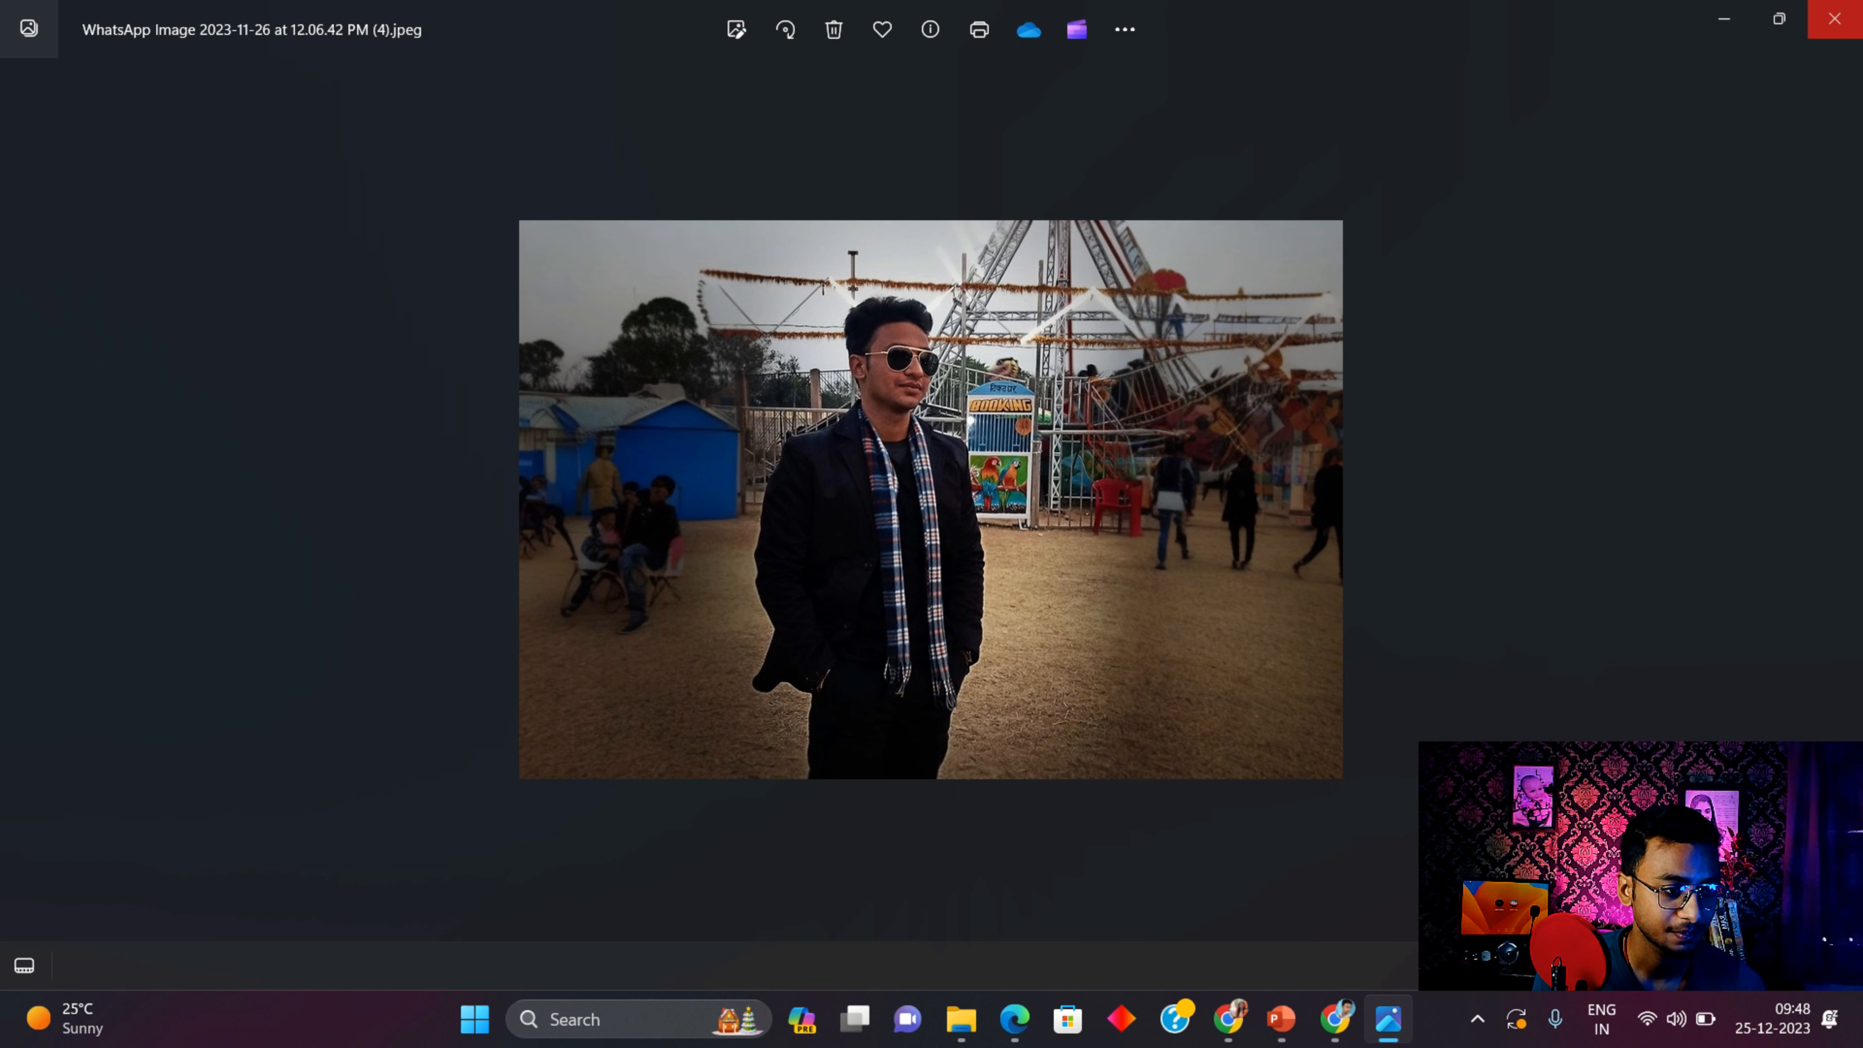
{"action": "left_click", "coordinate": [1835, 18]}
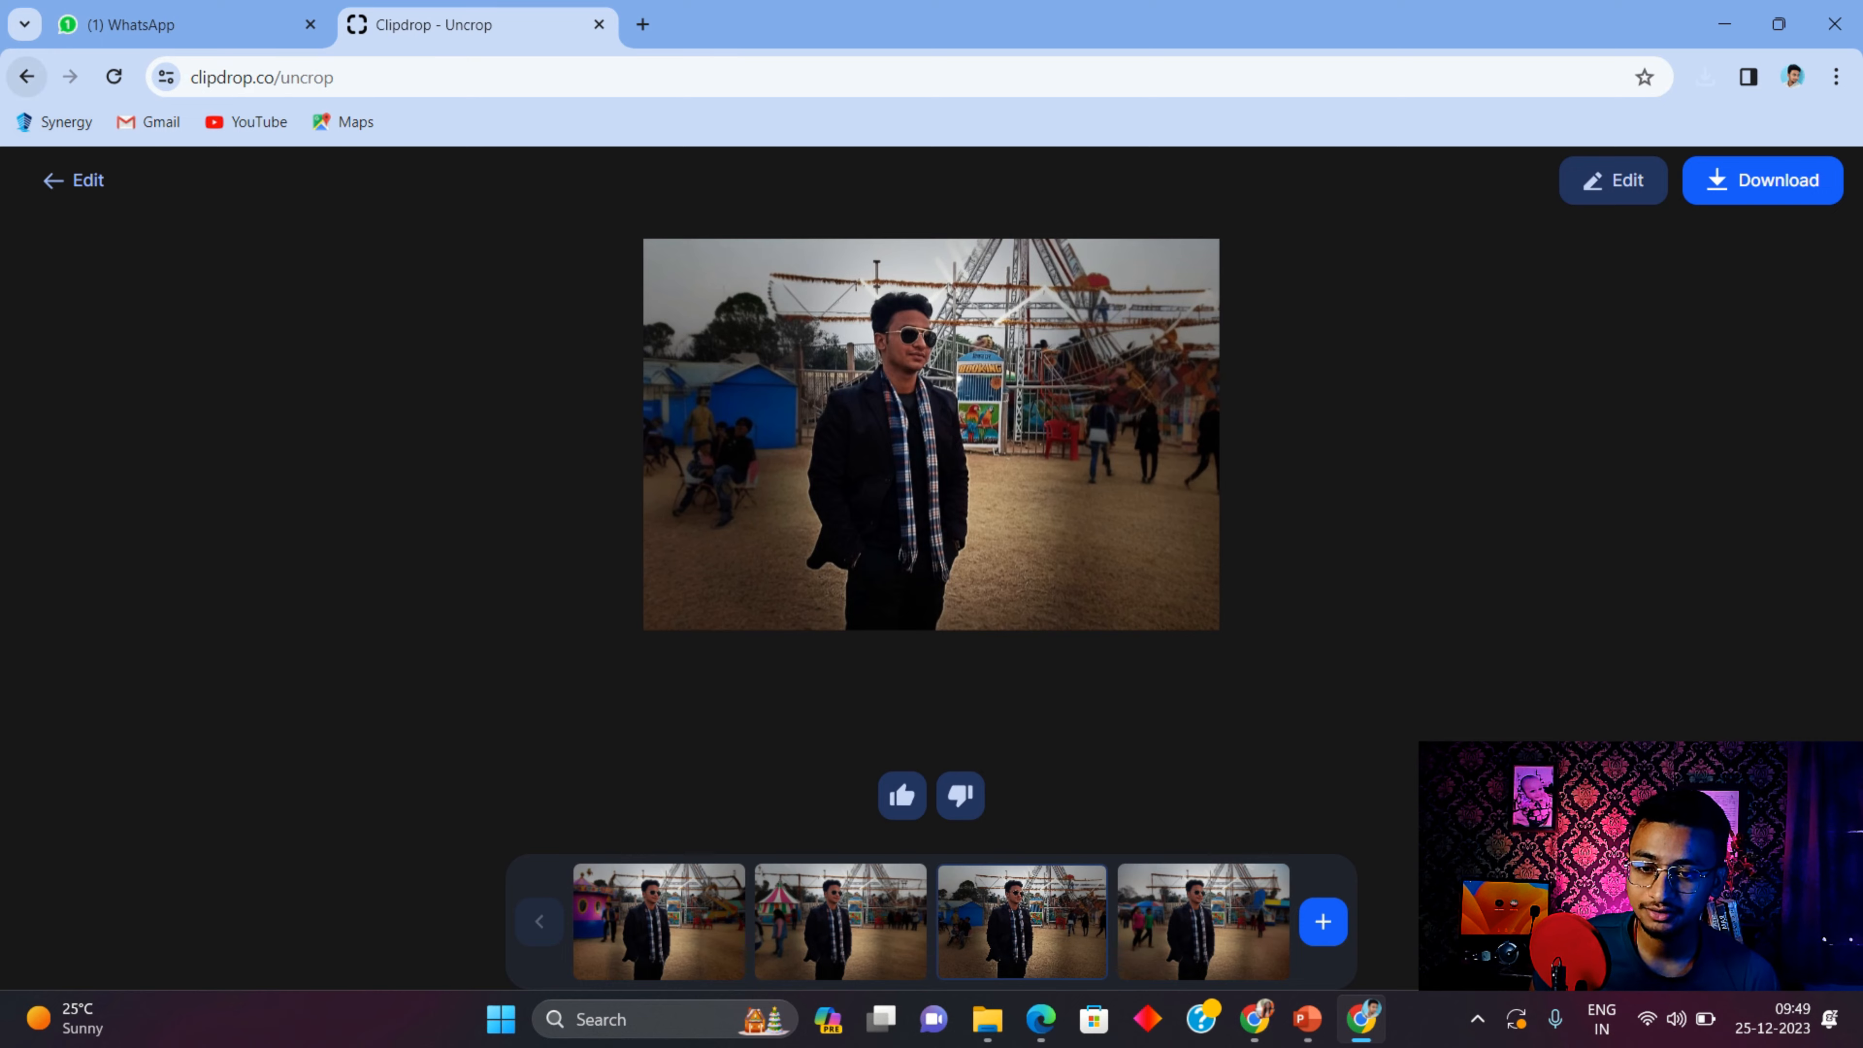
Return to the Clipdrop home page and open the Remove background tool
{"action": "left_click", "coordinate": [26, 76]}
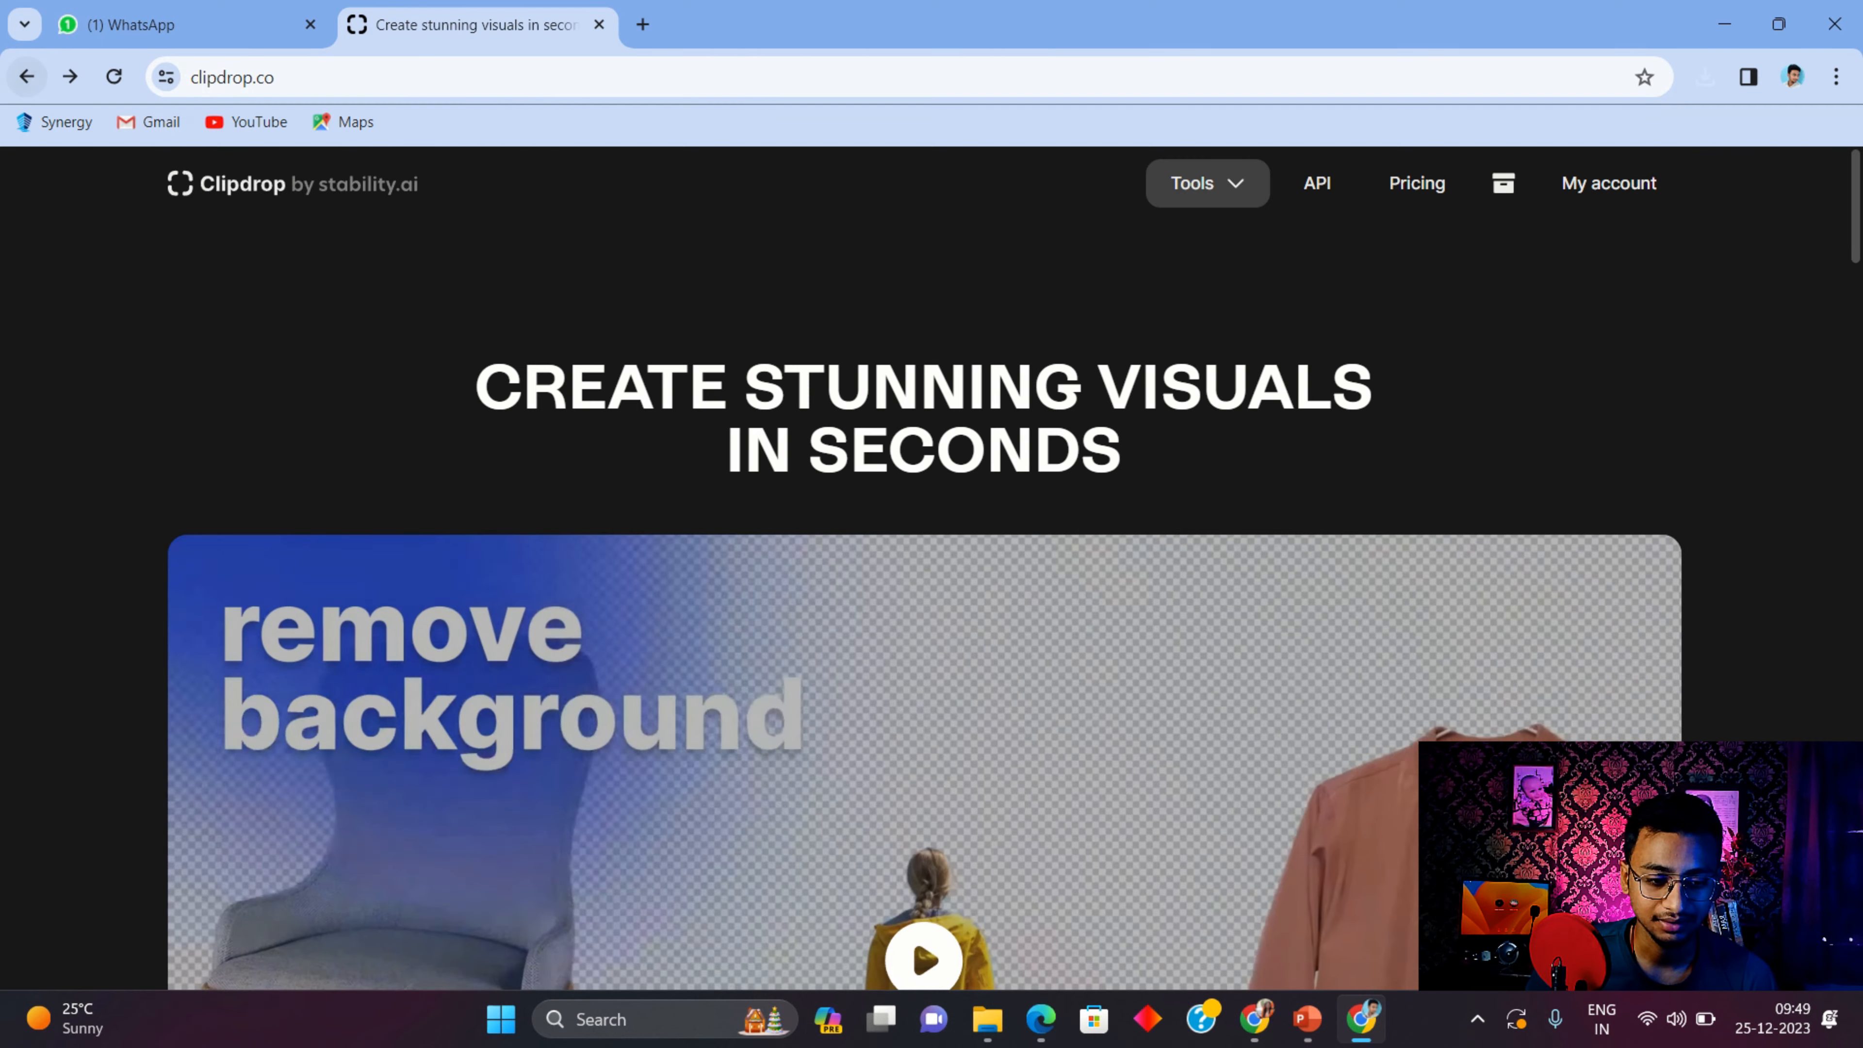
{"action": "scroll", "coordinate": [925, 587], "scroll_direction": "down", "scroll_amount": 5}
{"action": "scroll", "coordinate": [938, 980], "scroll_direction": "down", "scroll_amount": 10}
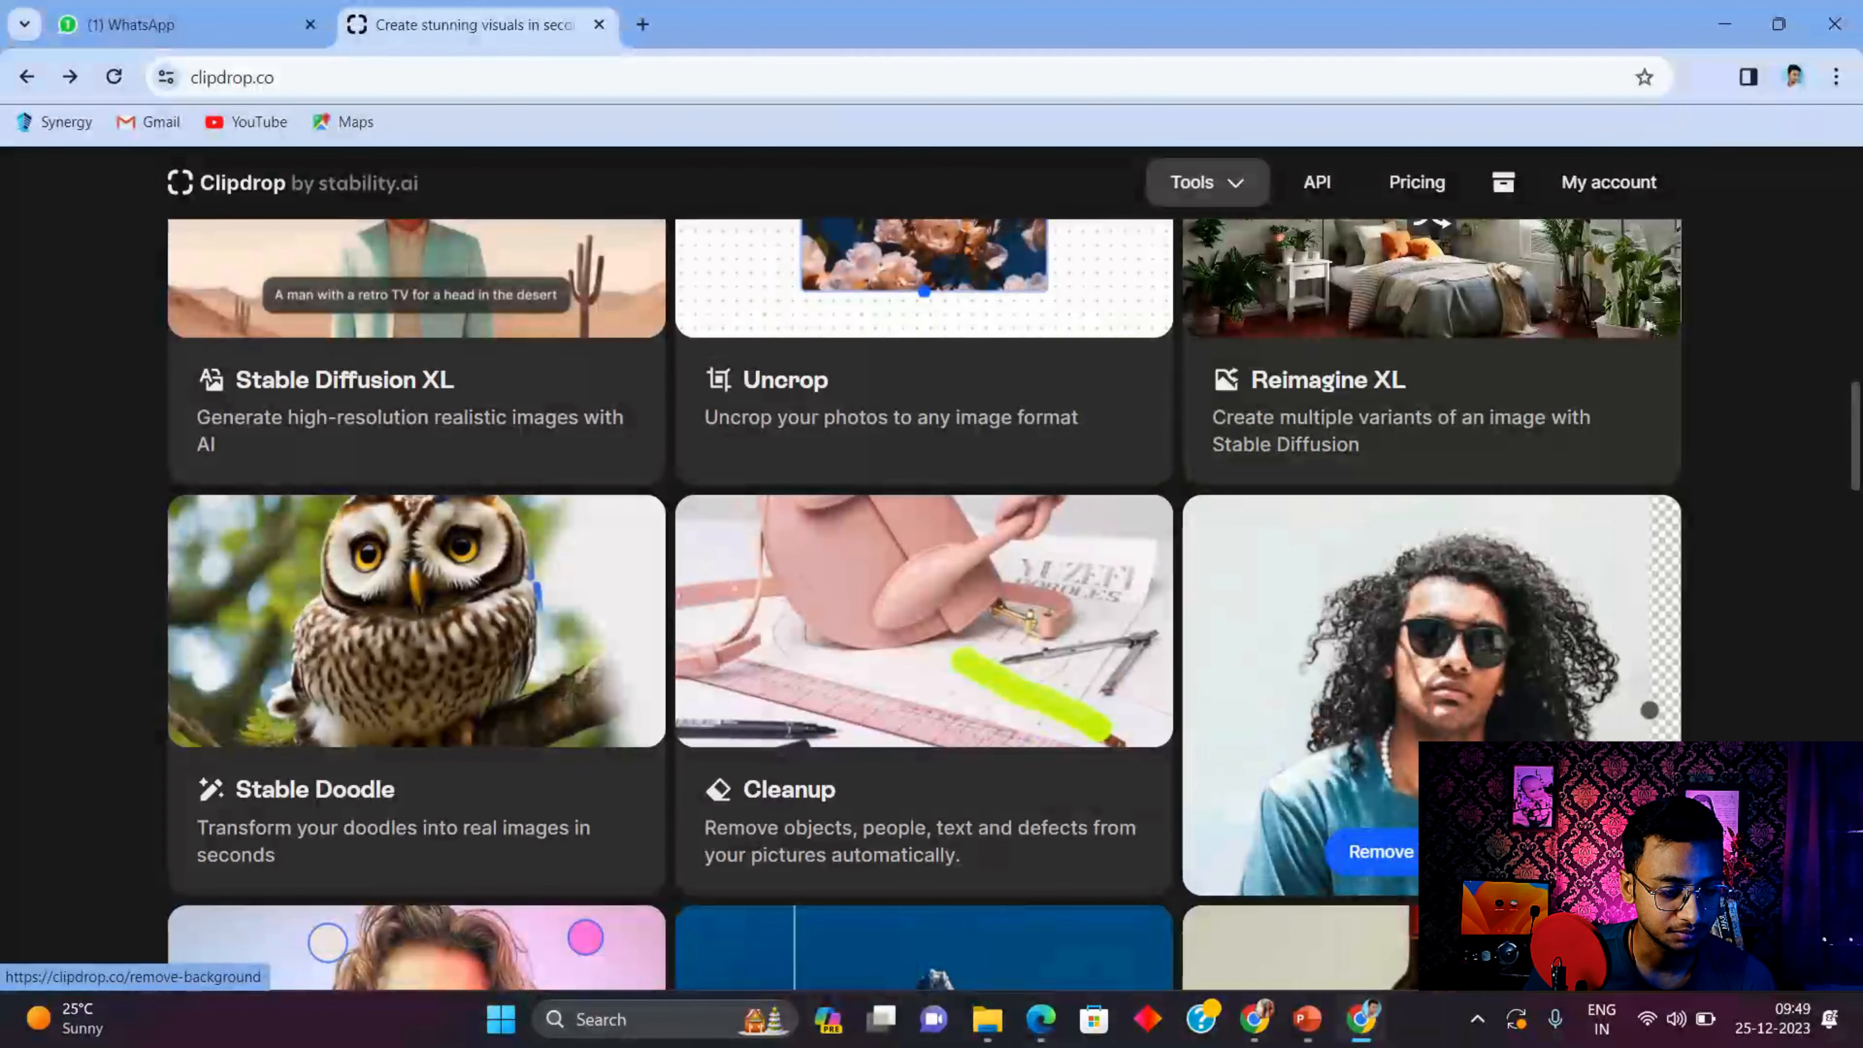
{"action": "left_click", "coordinate": [1357, 661]}
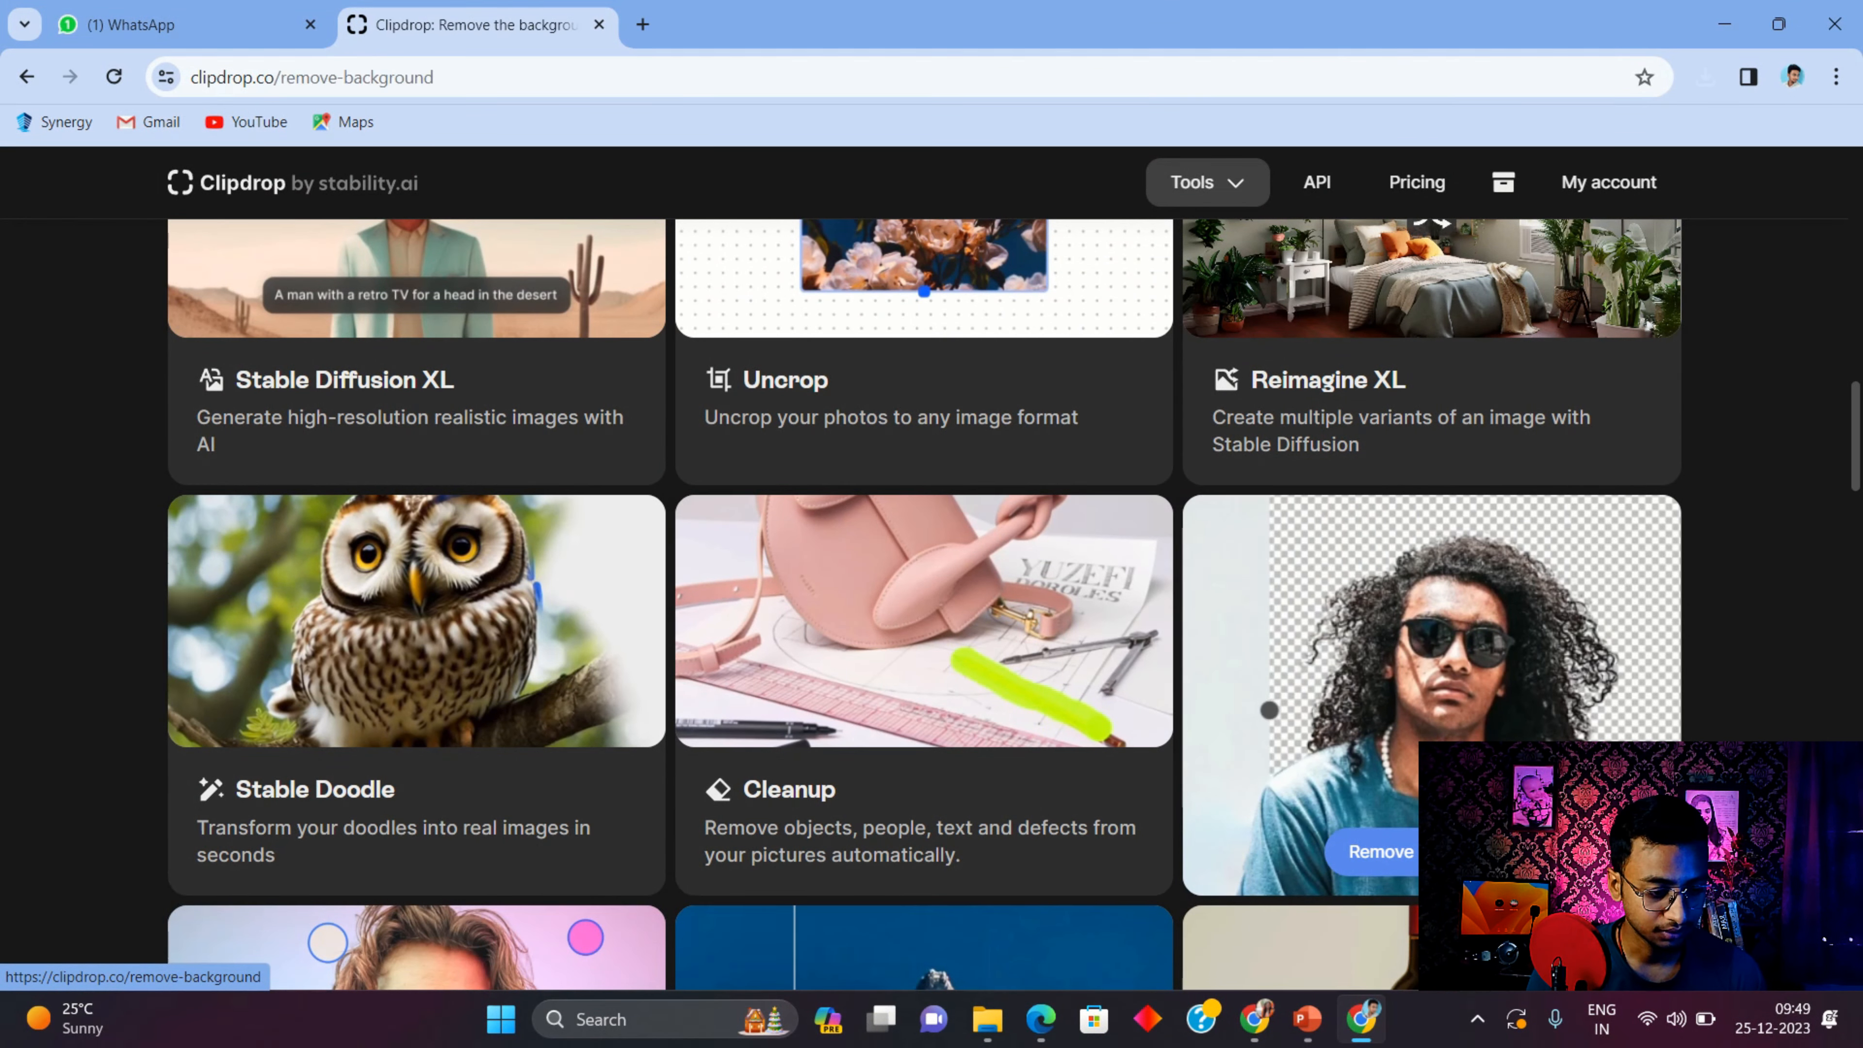
Add the upright fairground portrait from Downloads to the Remove background batch
{"action": "scroll", "coordinate": [924, 866], "scroll_direction": "down", "scroll_amount": 3}
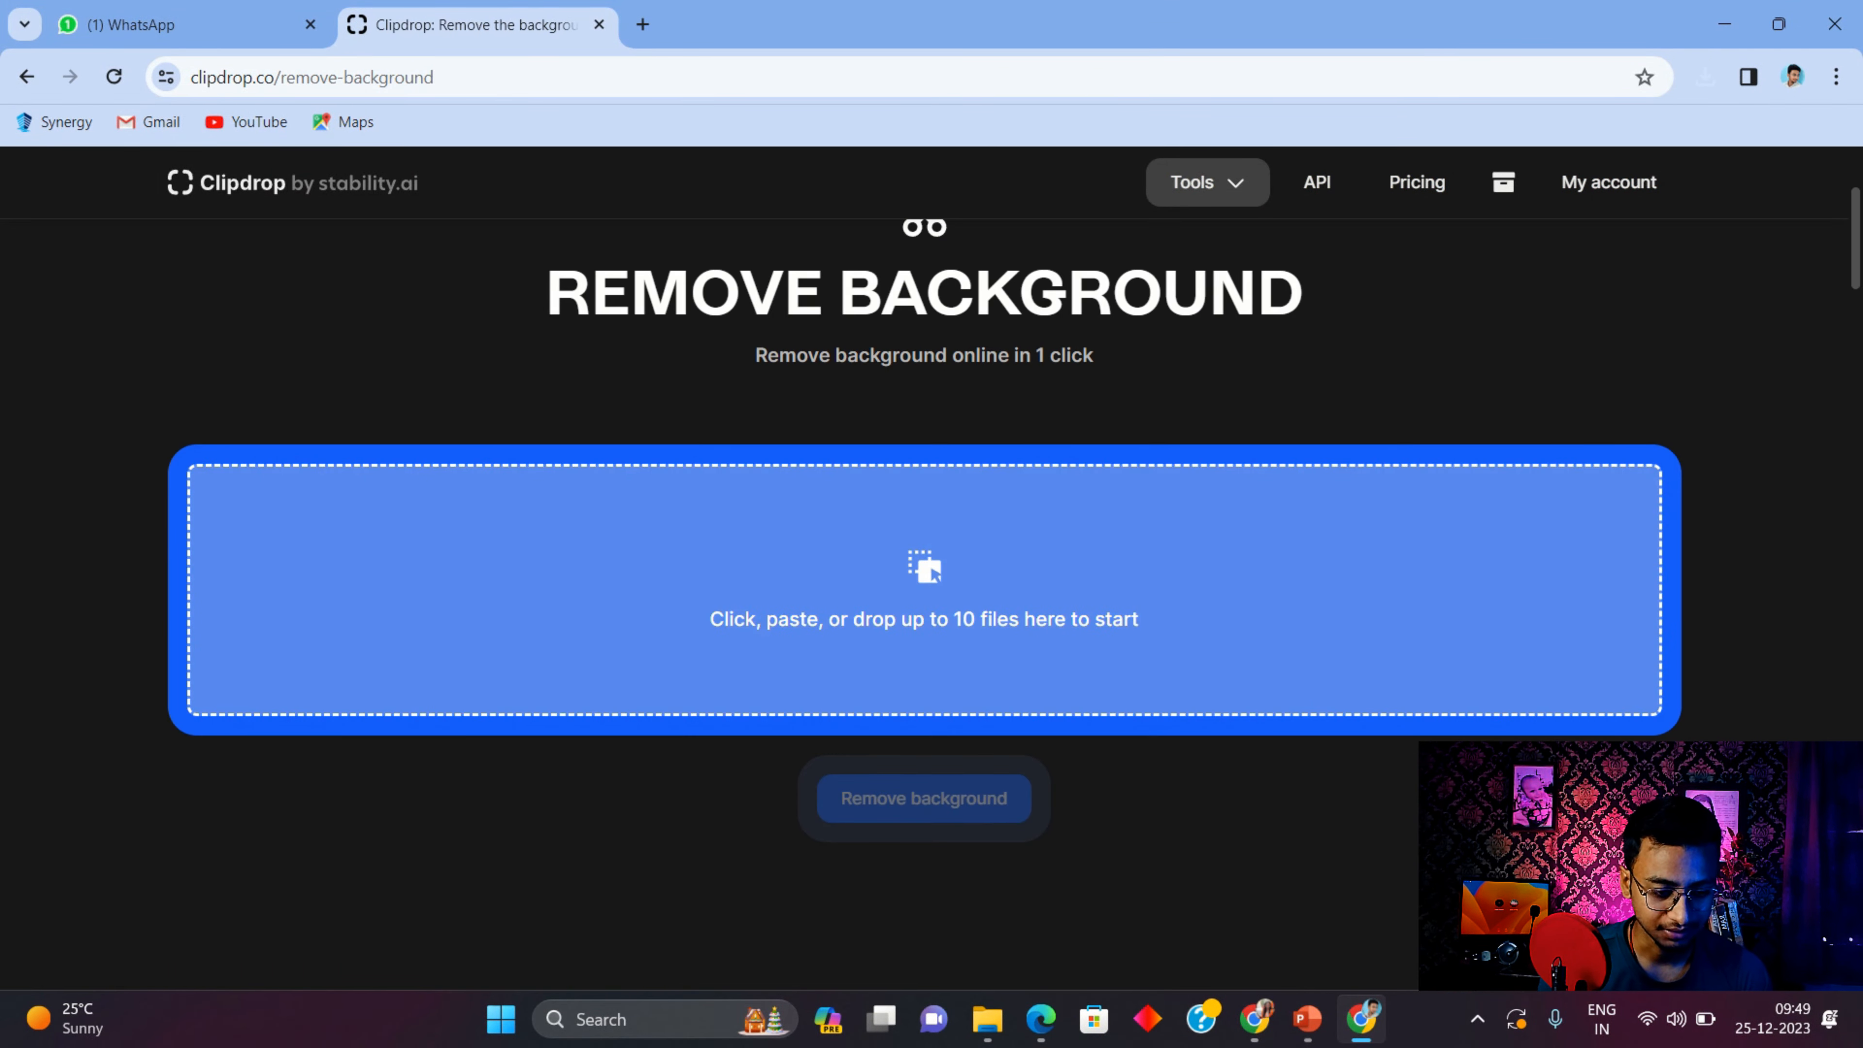
{"action": "left_click", "coordinate": [924, 591]}
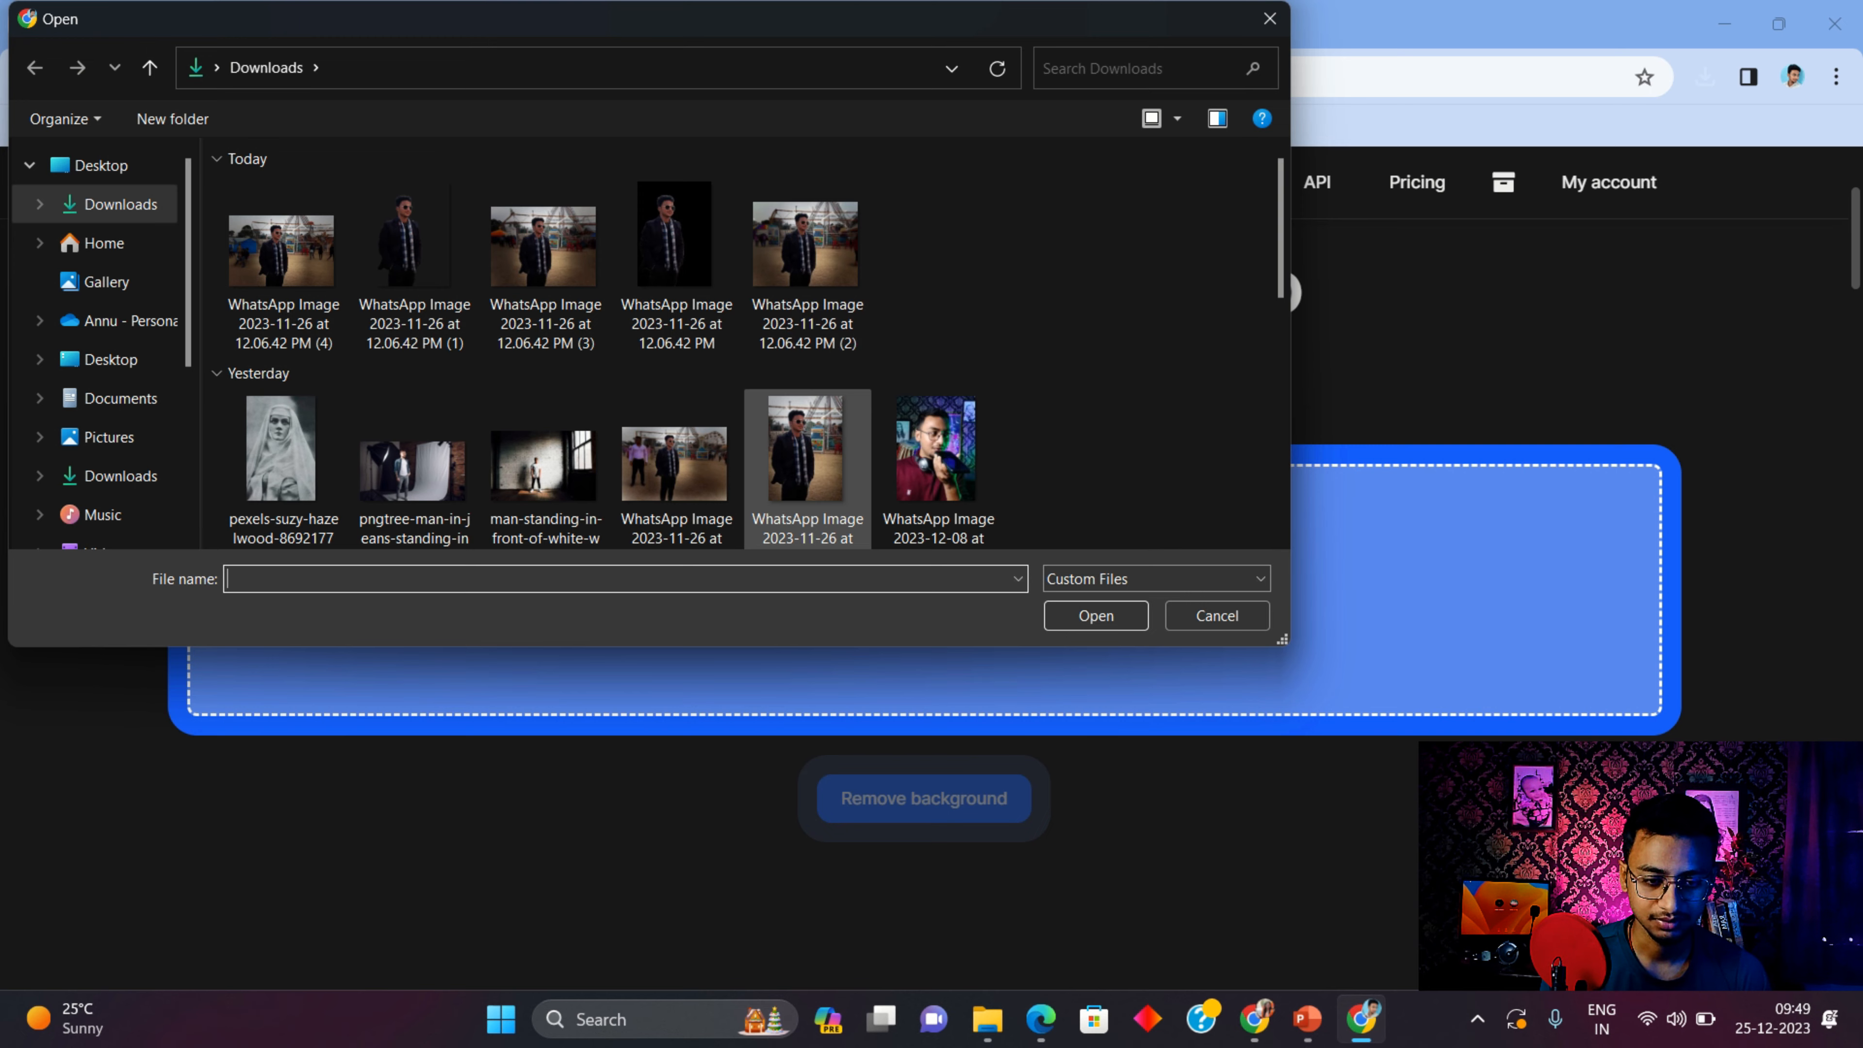
{"action": "double_click", "coordinate": [804, 449]}
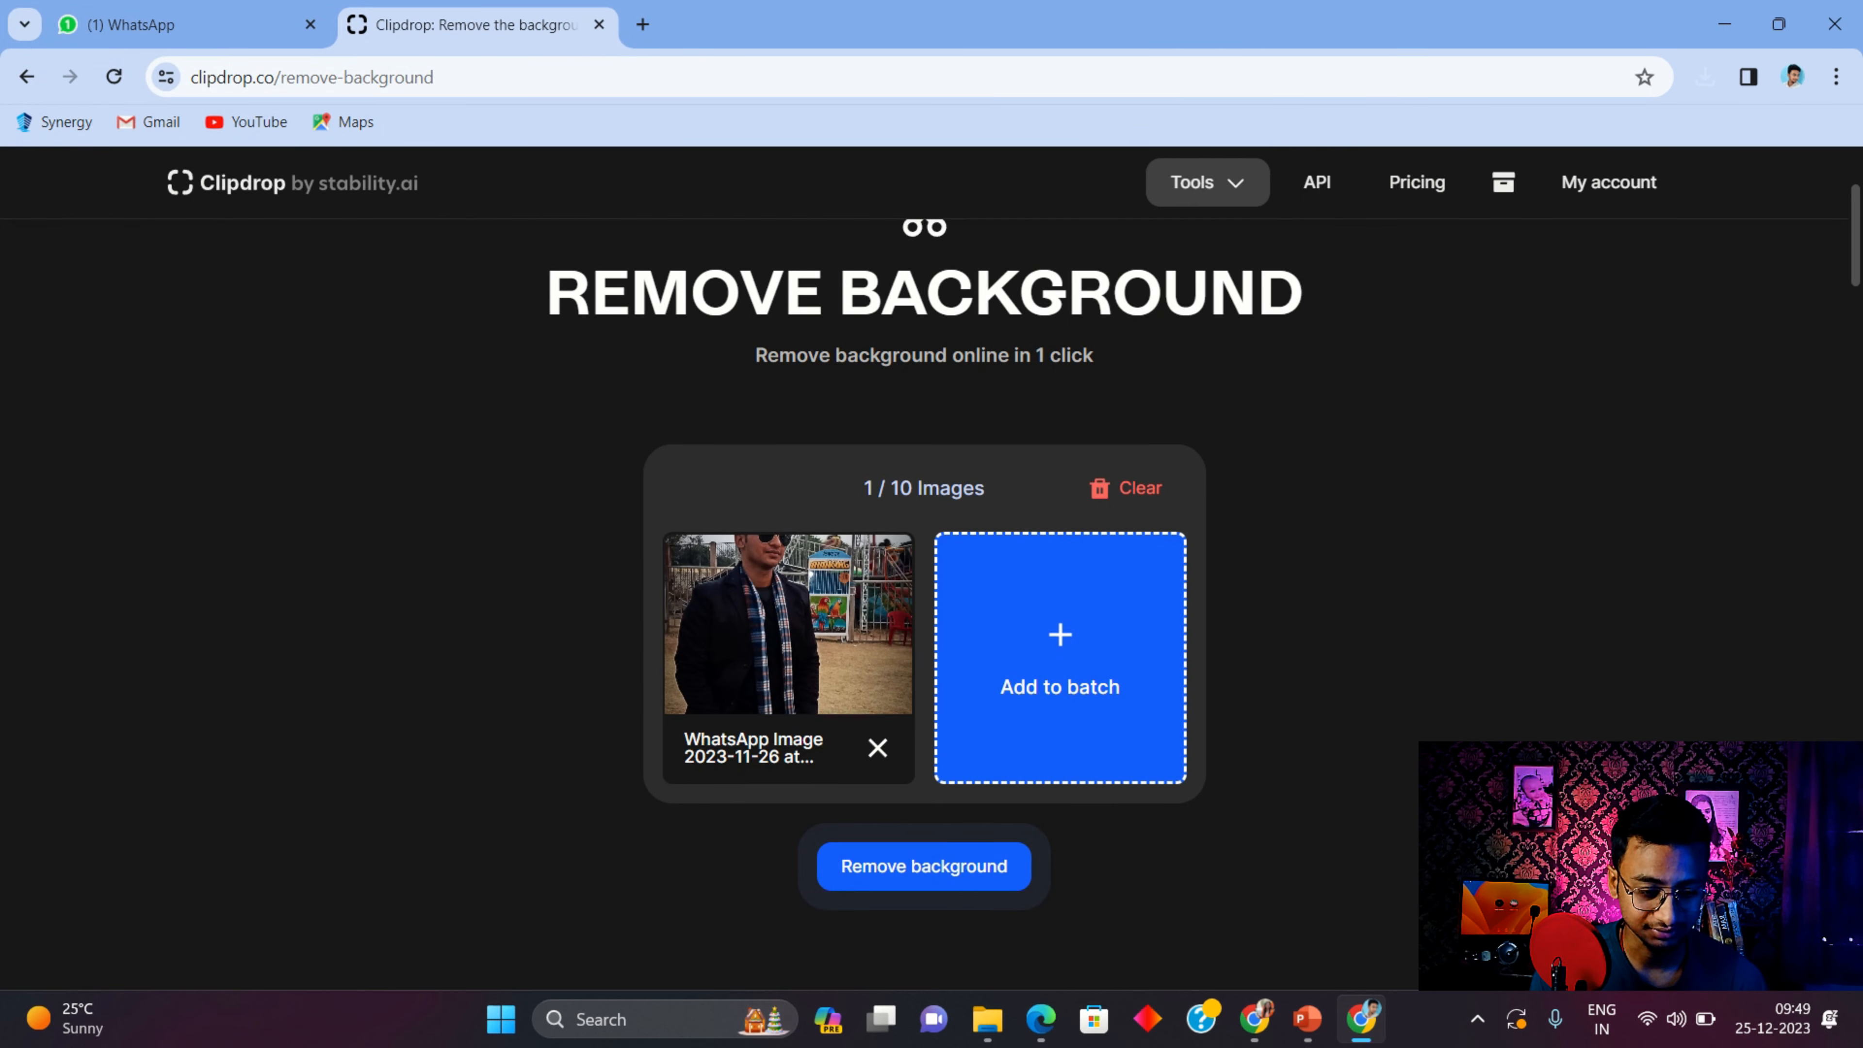
Remove the portrait's background, continuing with the image downscaled to the SD size of 721 × 1024
{"action": "scroll", "coordinate": [924, 550], "scroll_direction": "down", "scroll_amount": 1}
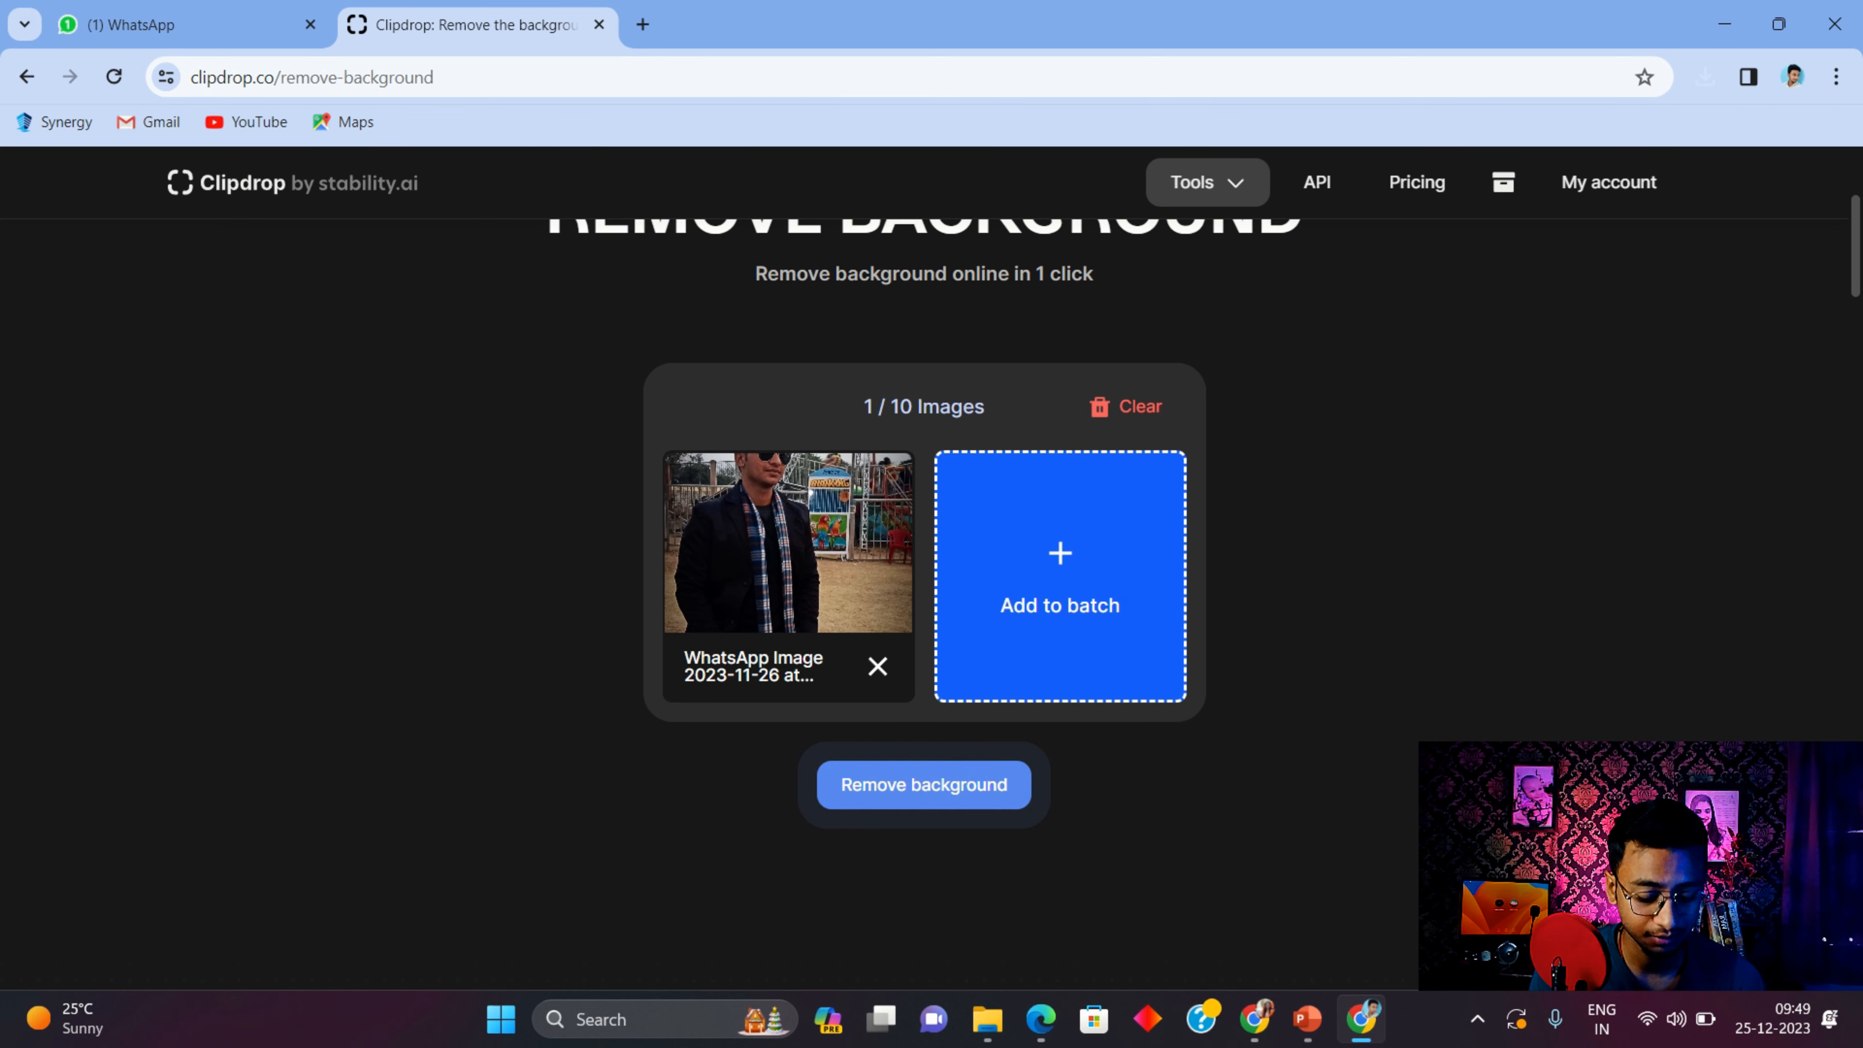
{"action": "left_click", "coordinate": [924, 784]}
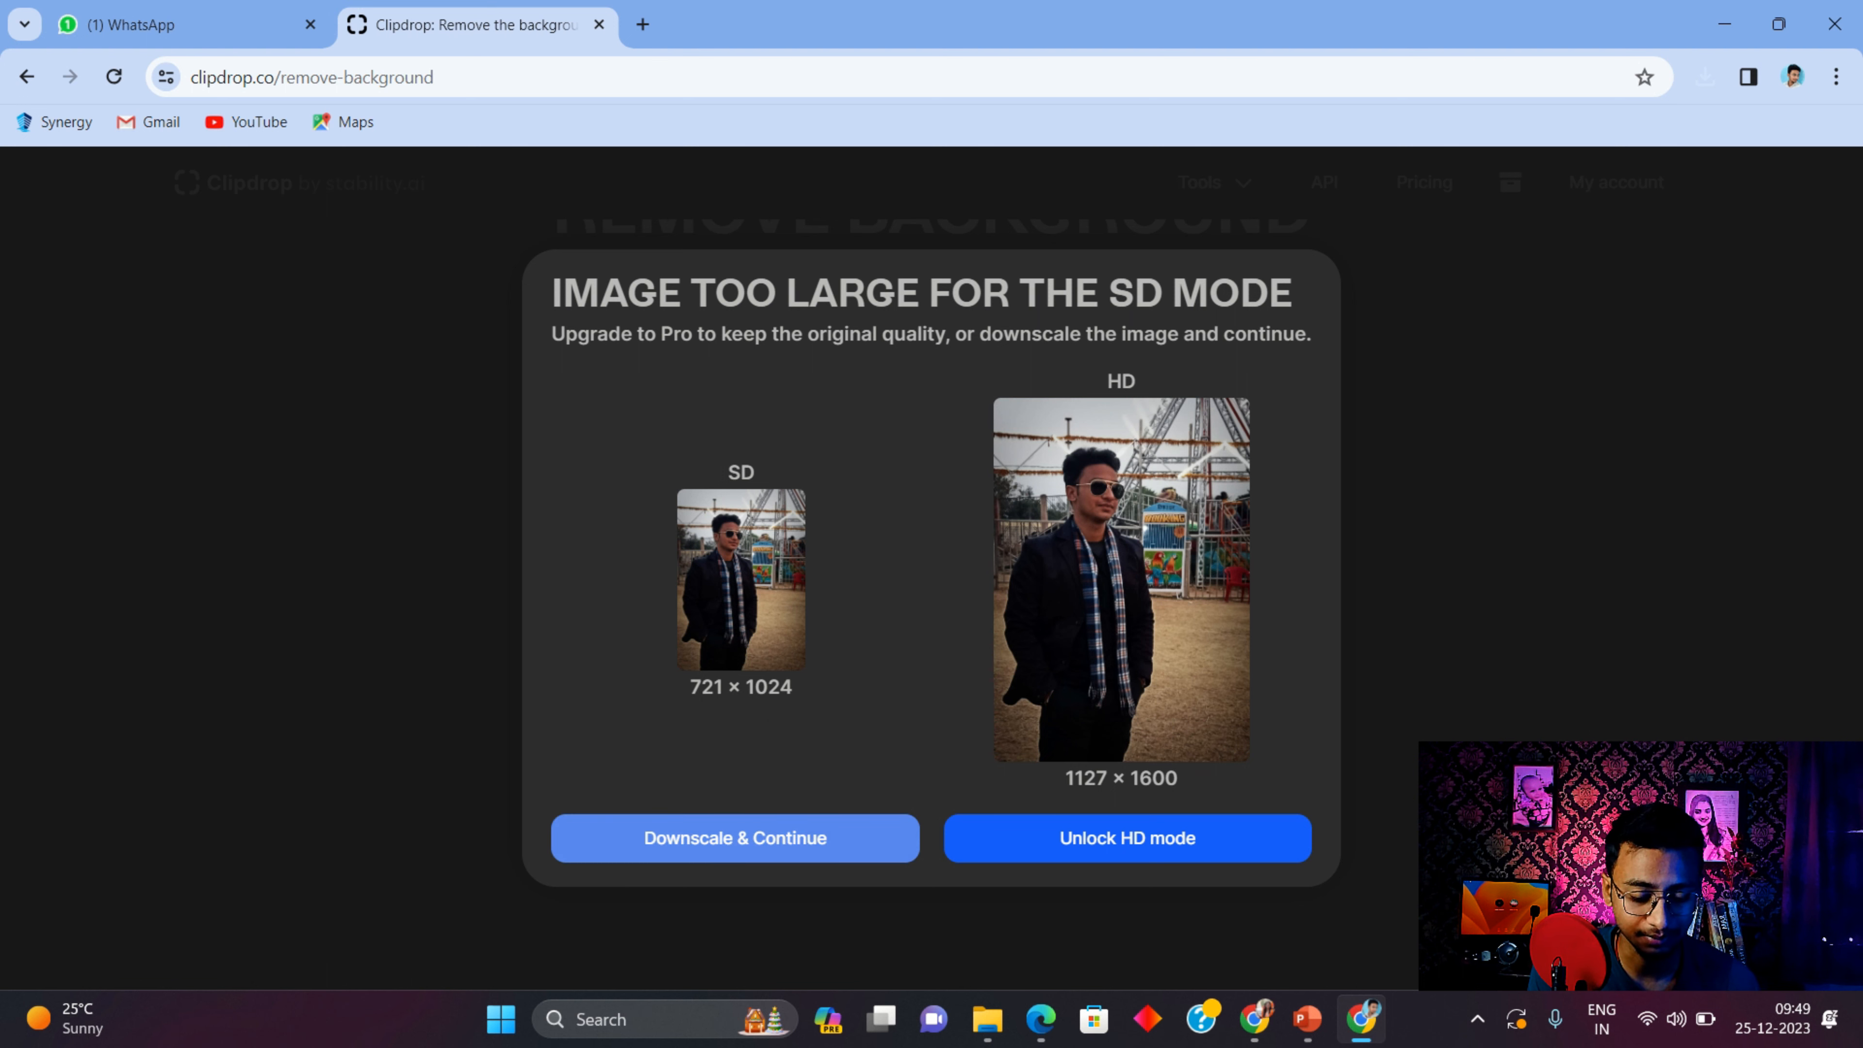
{"action": "left_click", "coordinate": [735, 837]}
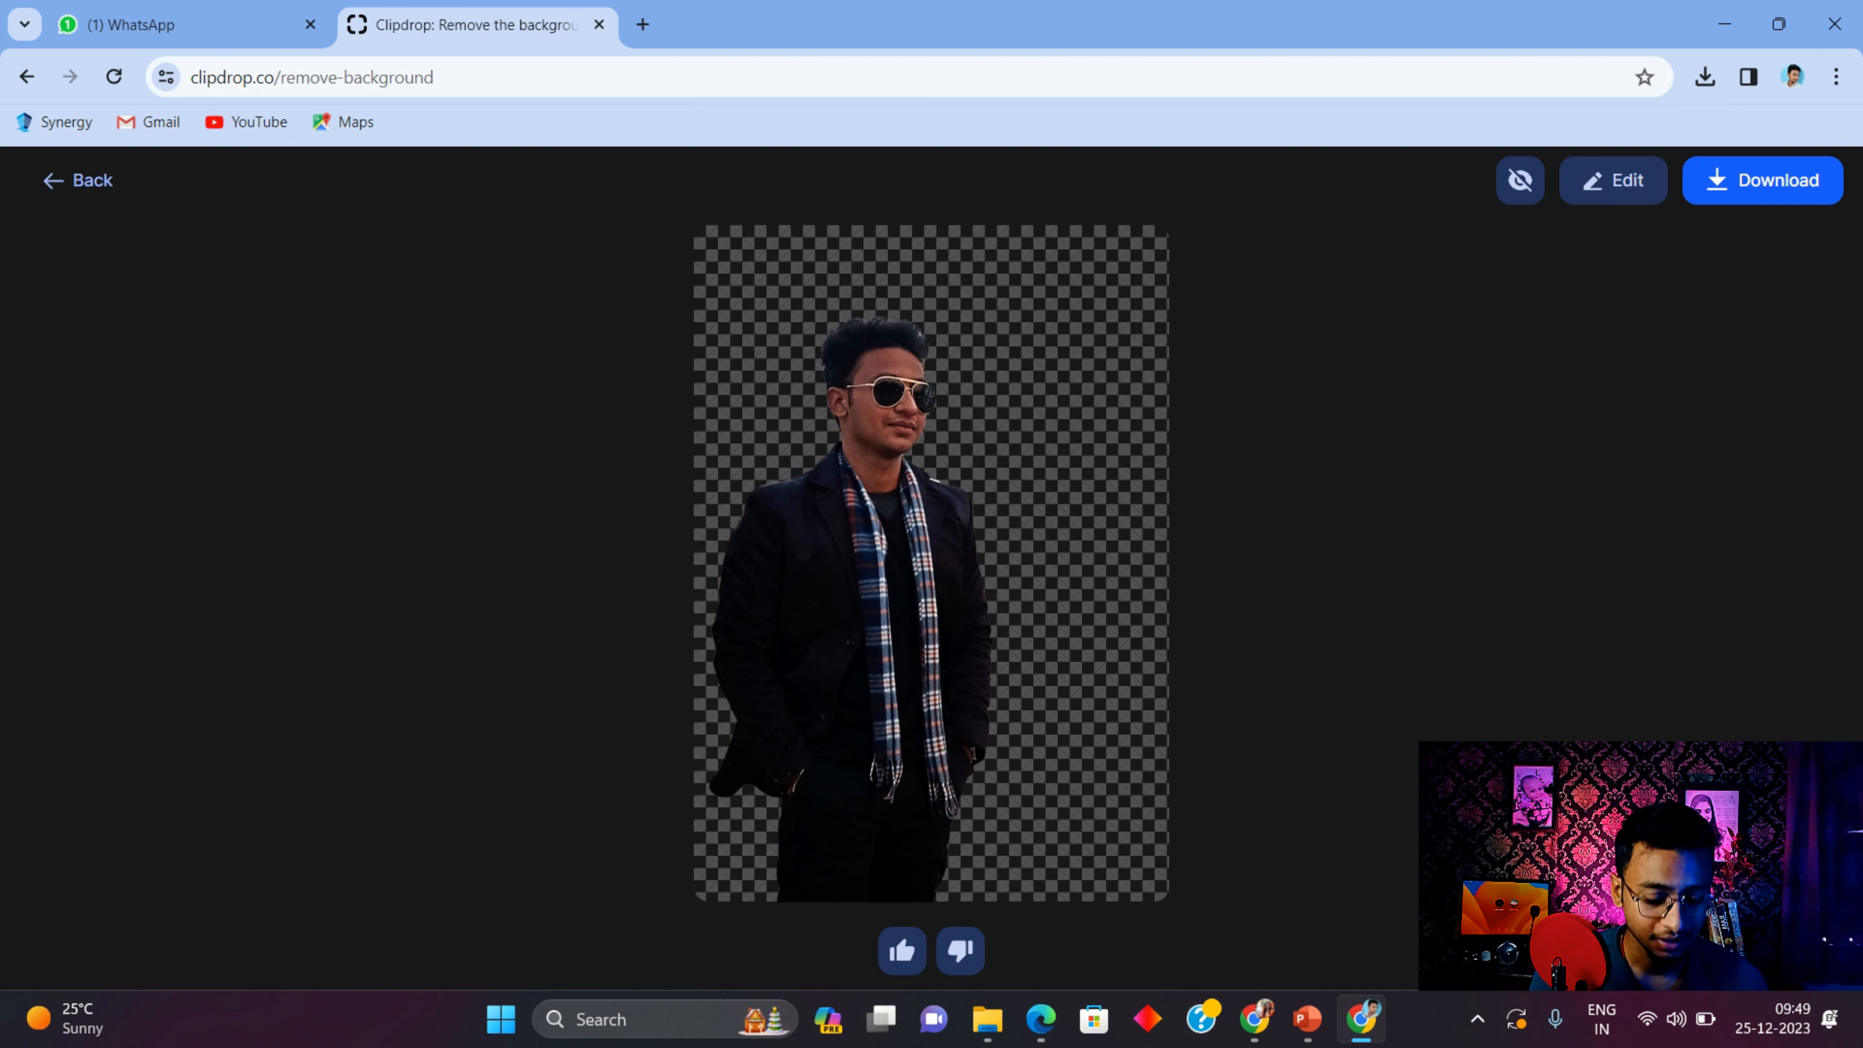
Download the background-free portrait as a PNG and open the saved file
{"action": "left_click", "coordinate": [1763, 180]}
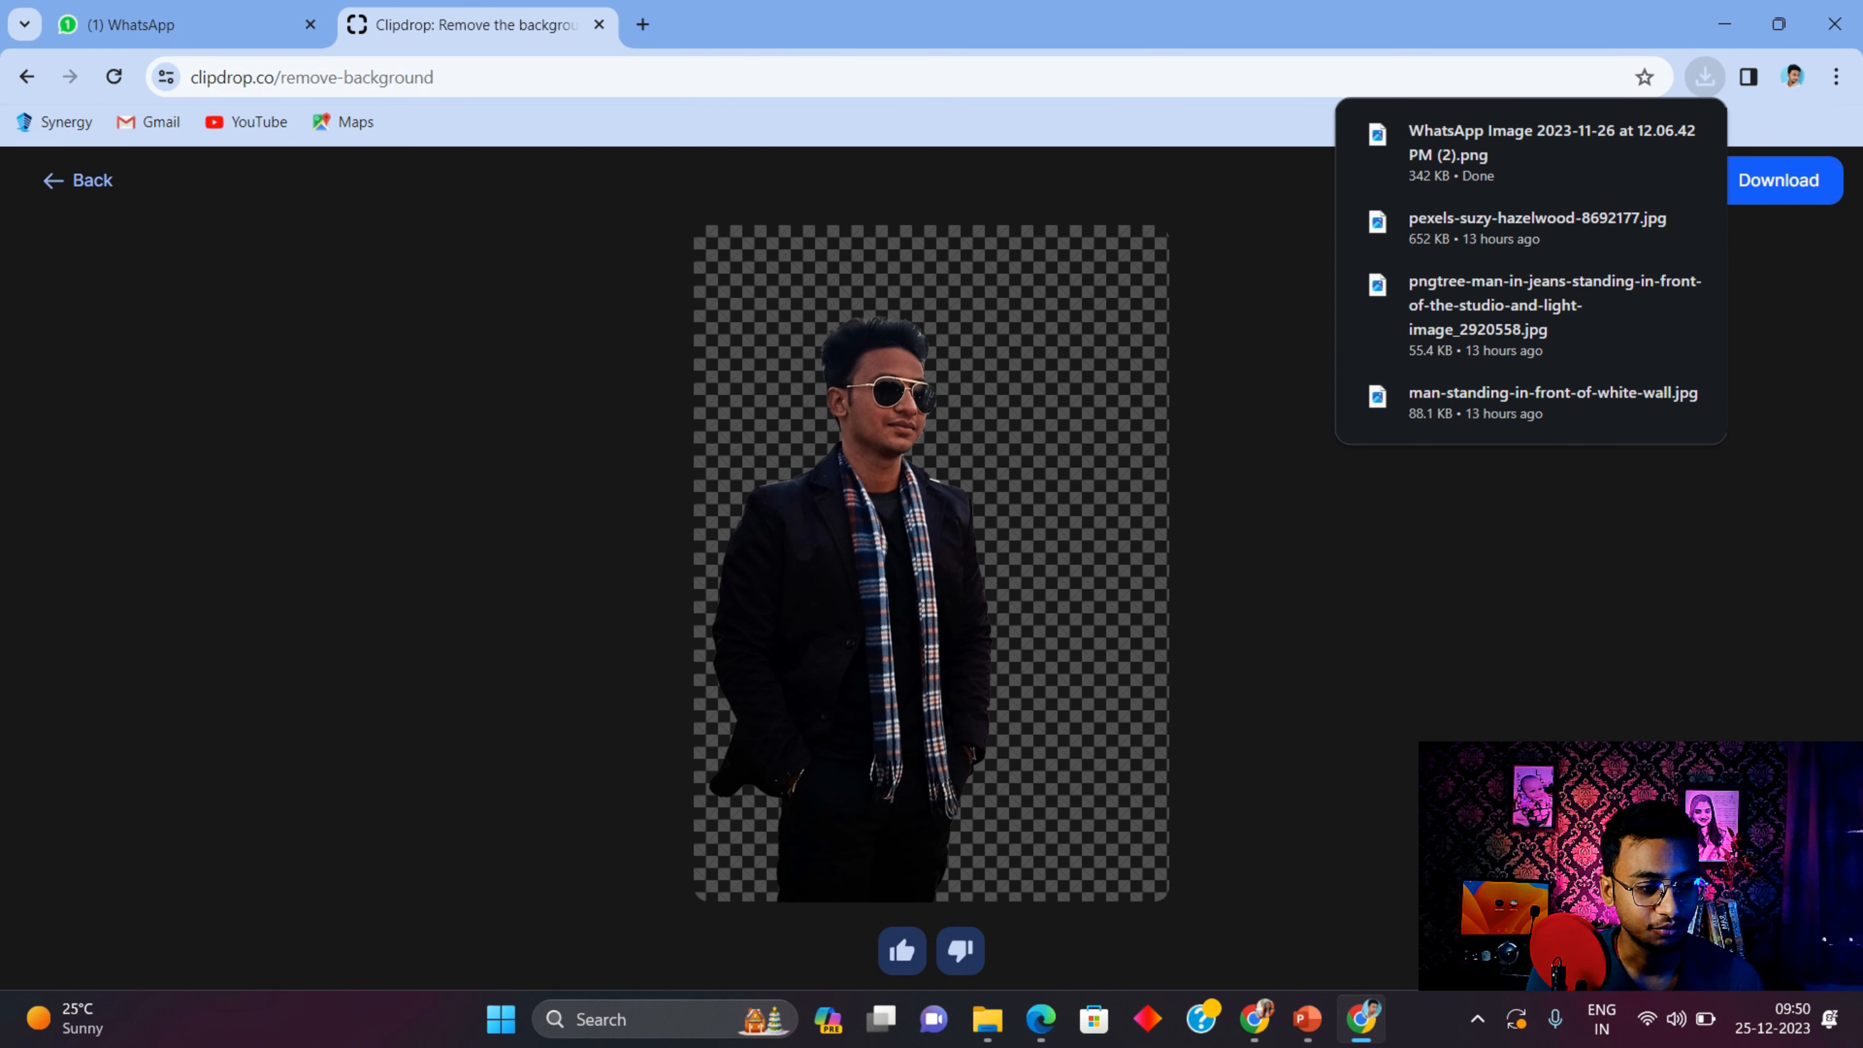
{"action": "left_click", "coordinate": [1541, 154]}
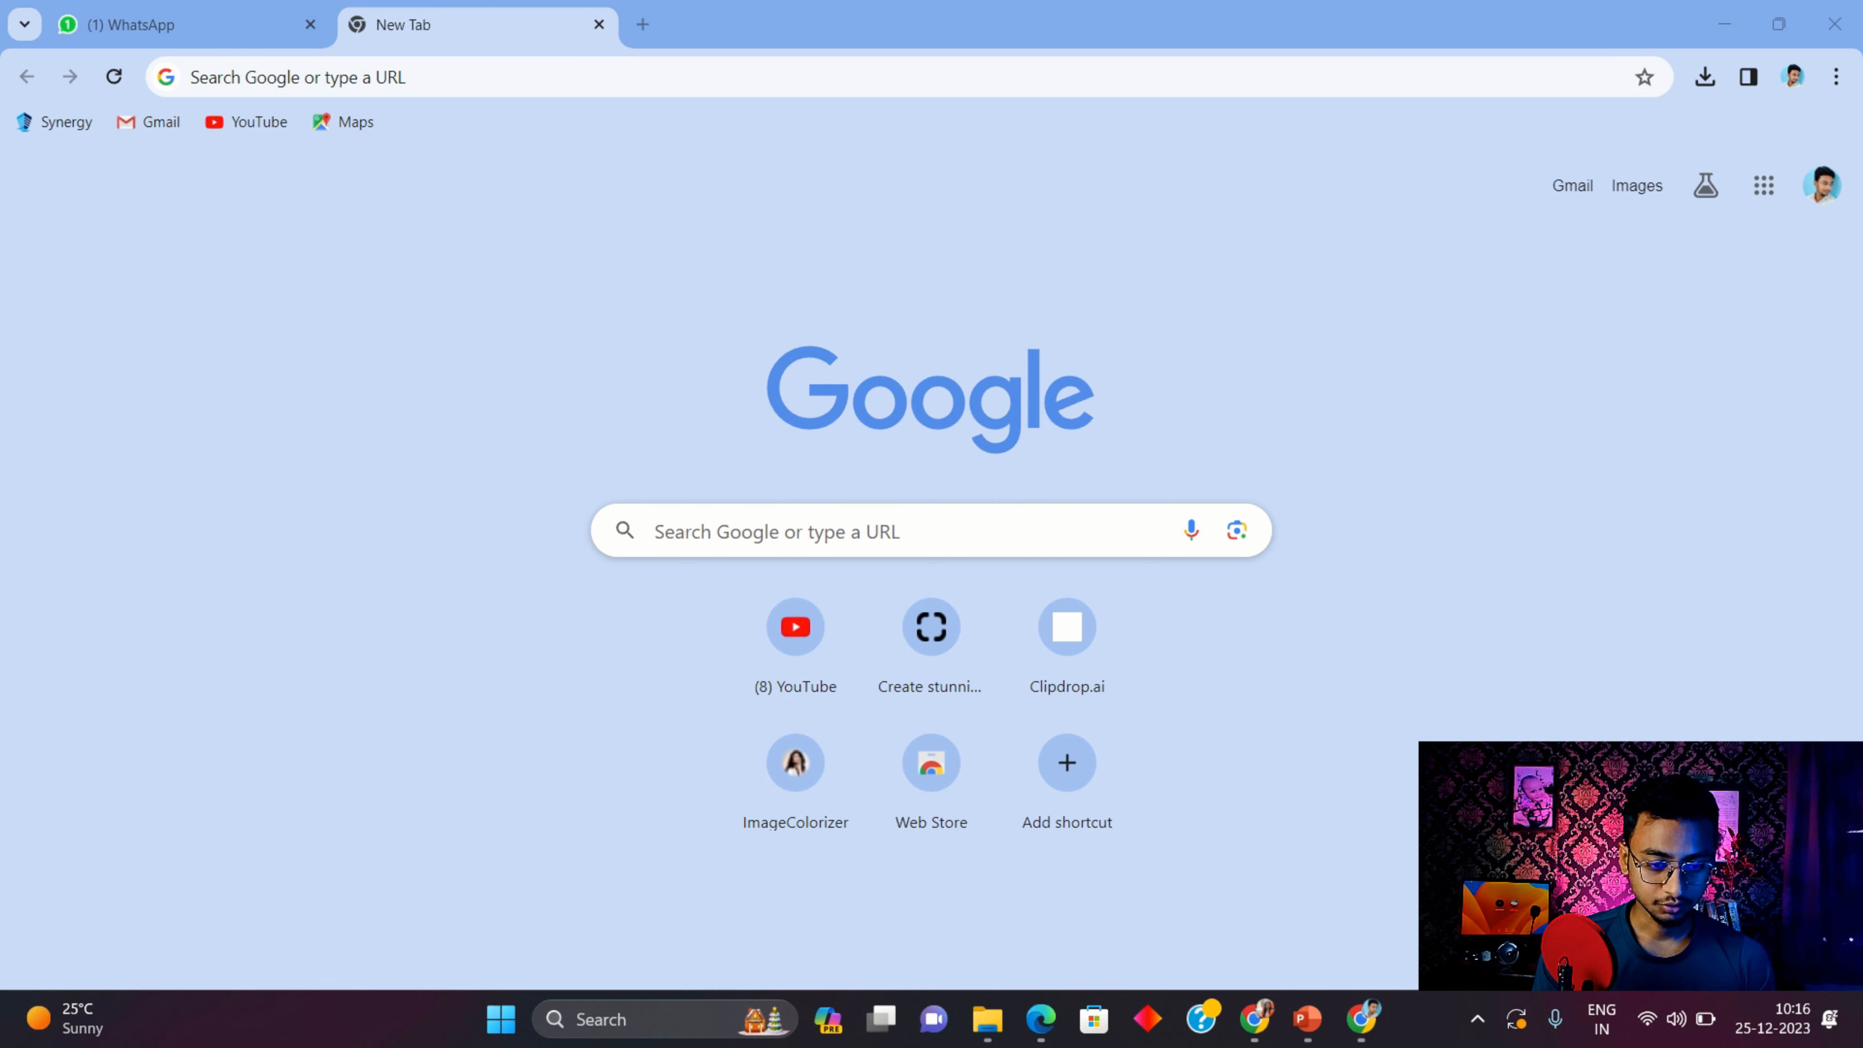
Search Google for "gencraft" and open the Gencraft website from the results
{"action": "left_click", "coordinate": [733, 531]}
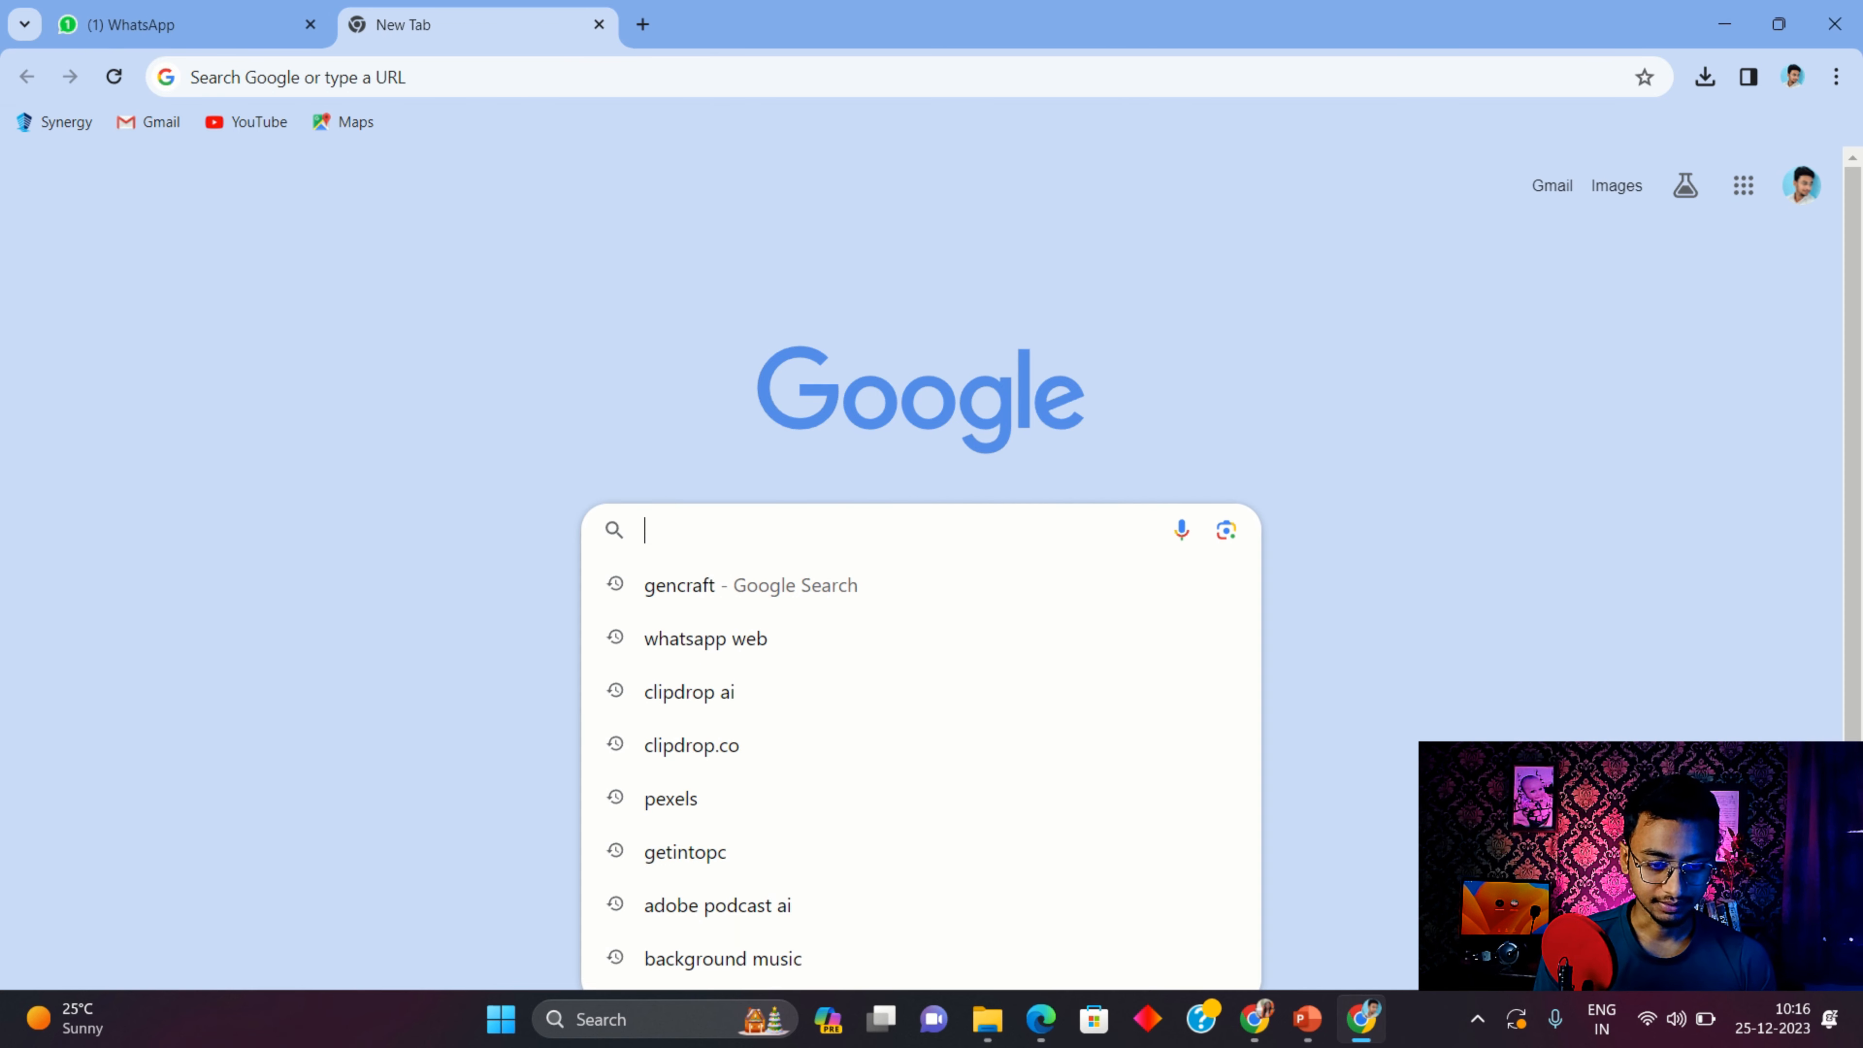
{"action": "type", "text": "gencraft"}
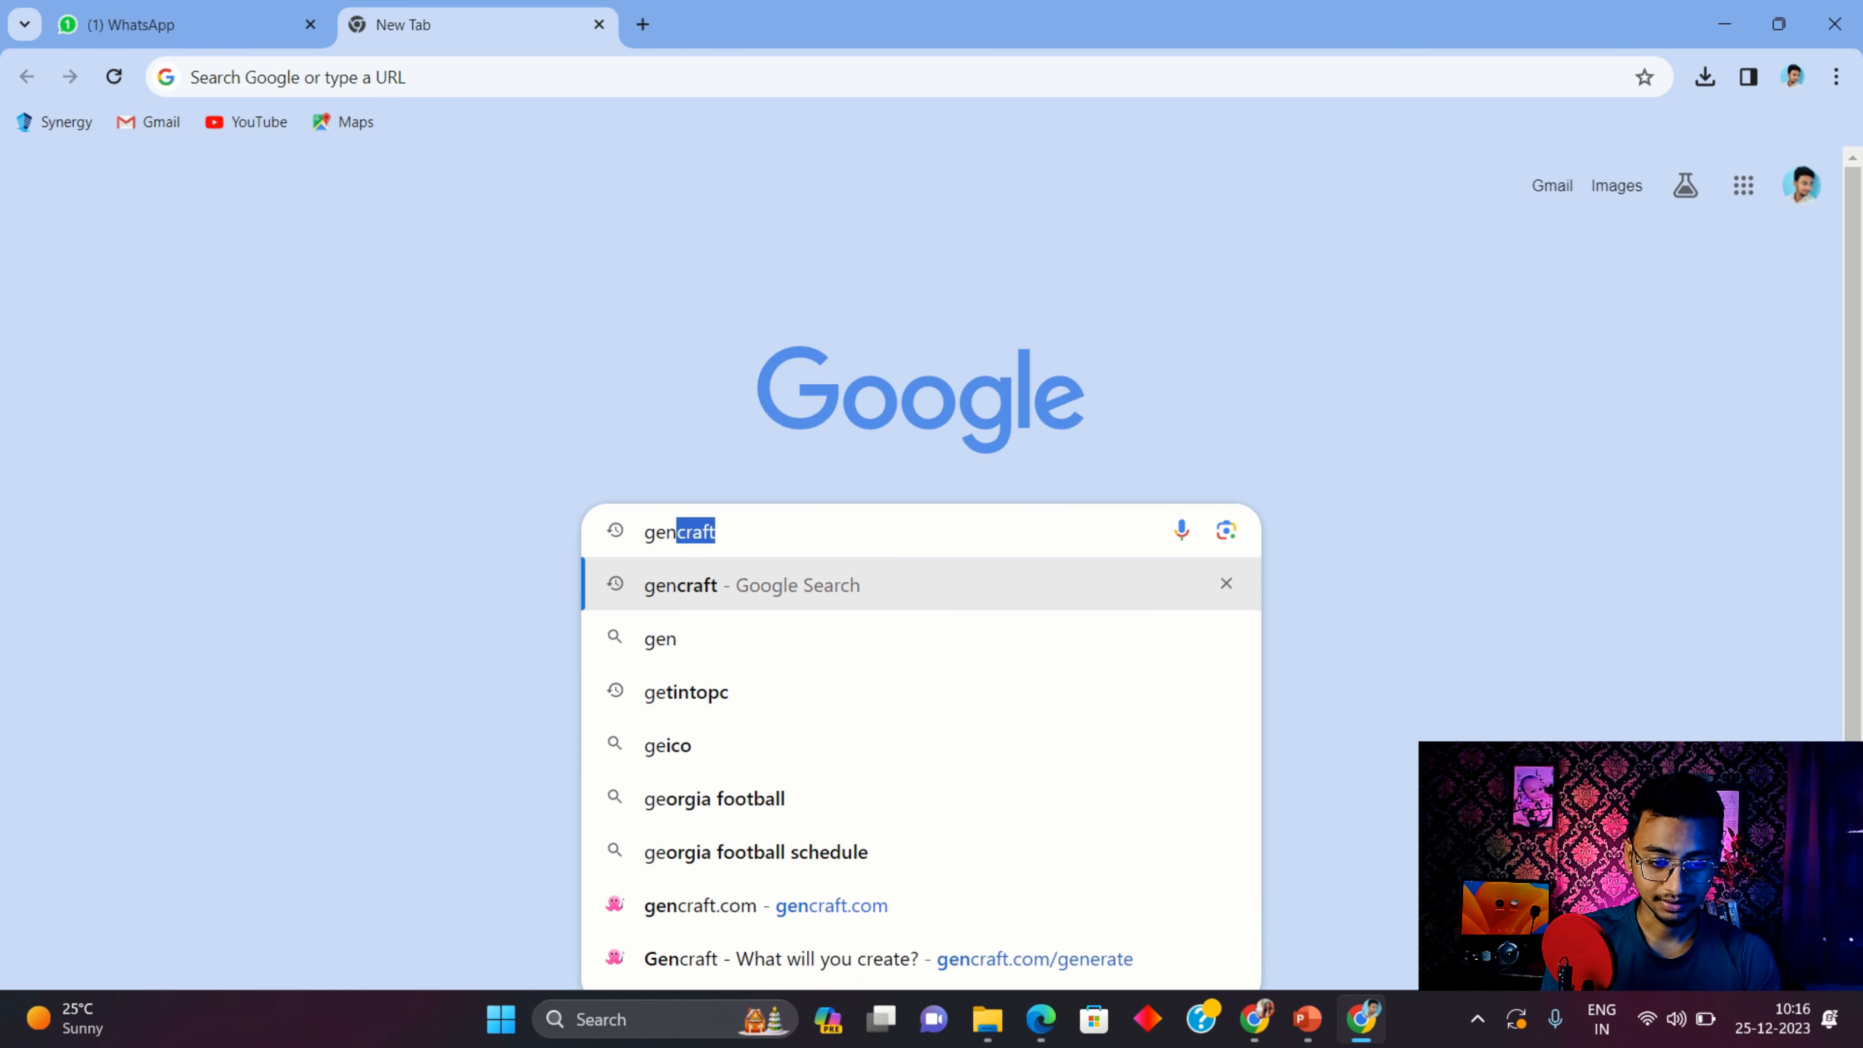
{"action": "key", "text": "Return"}
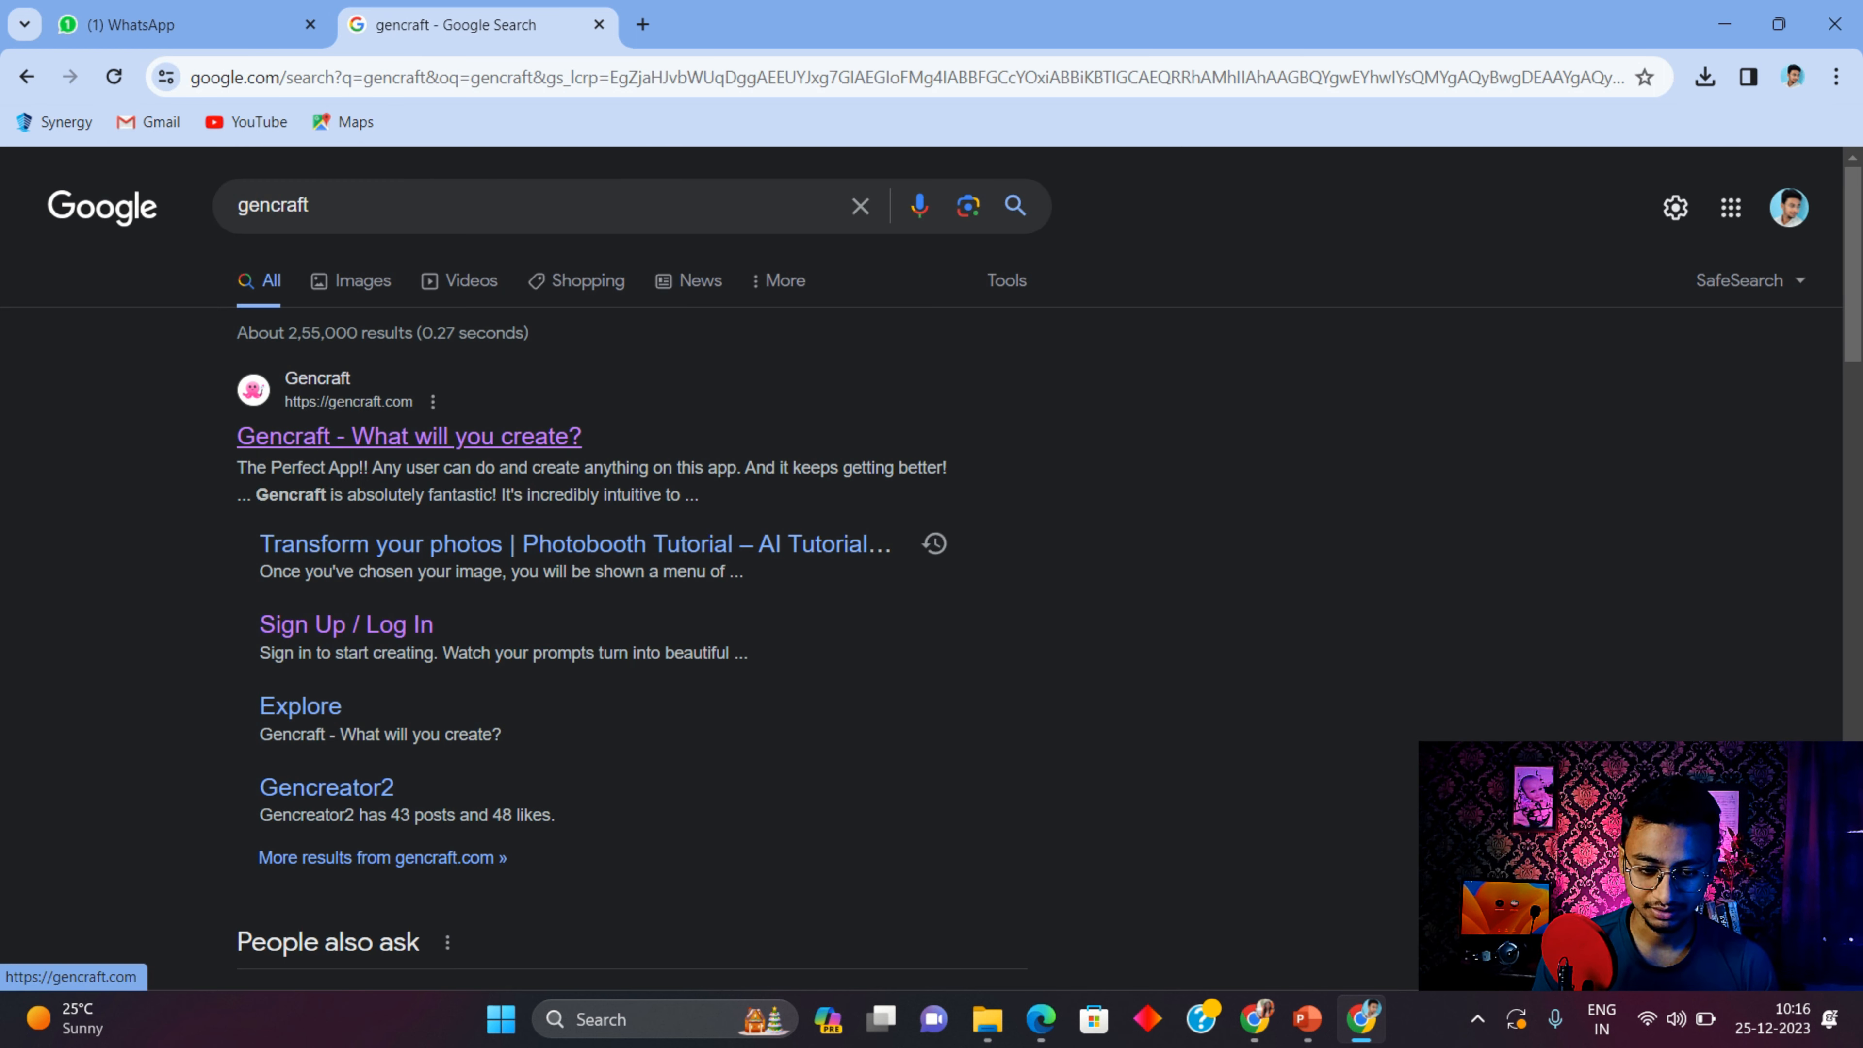
{"action": "left_click", "coordinate": [457, 438]}
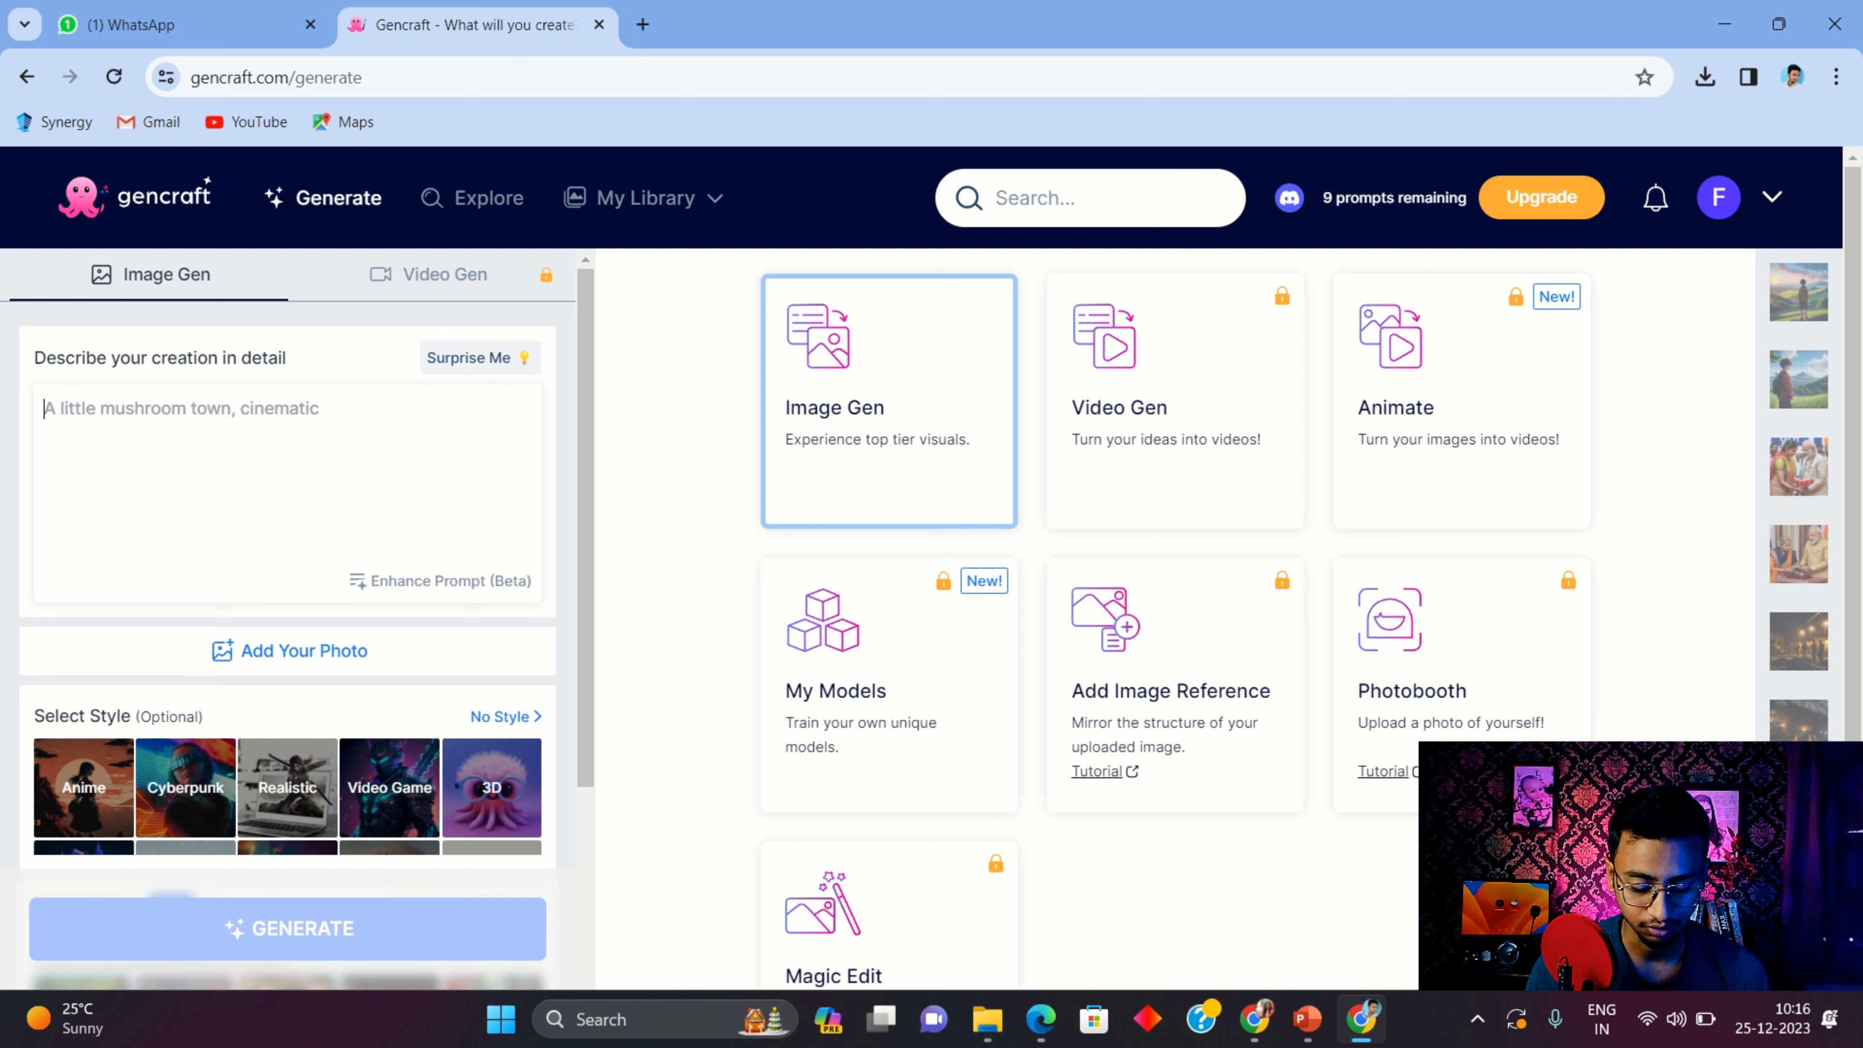
Generate images from the prompt "a boy standing and watching towards the hill in anime", with no style selected
{"action": "type", "text": "a"}
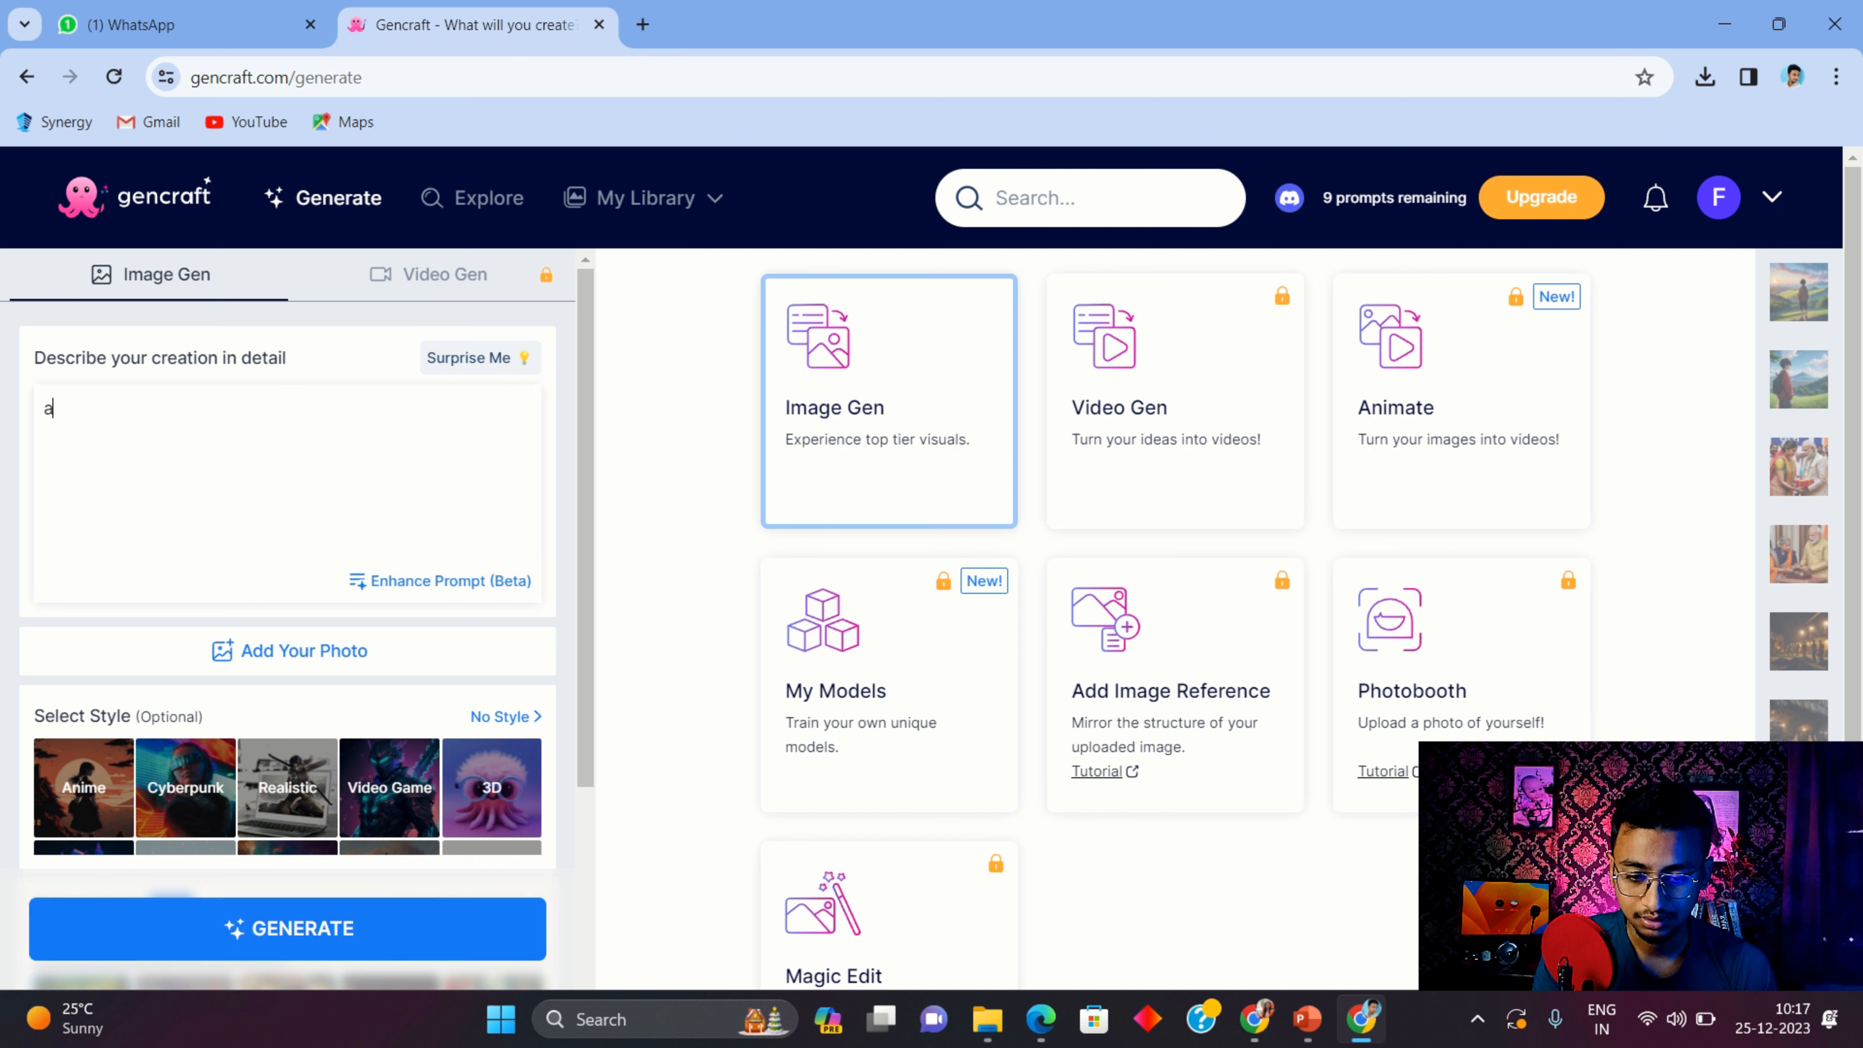
{"action": "type", "text": " boy standing andw"}
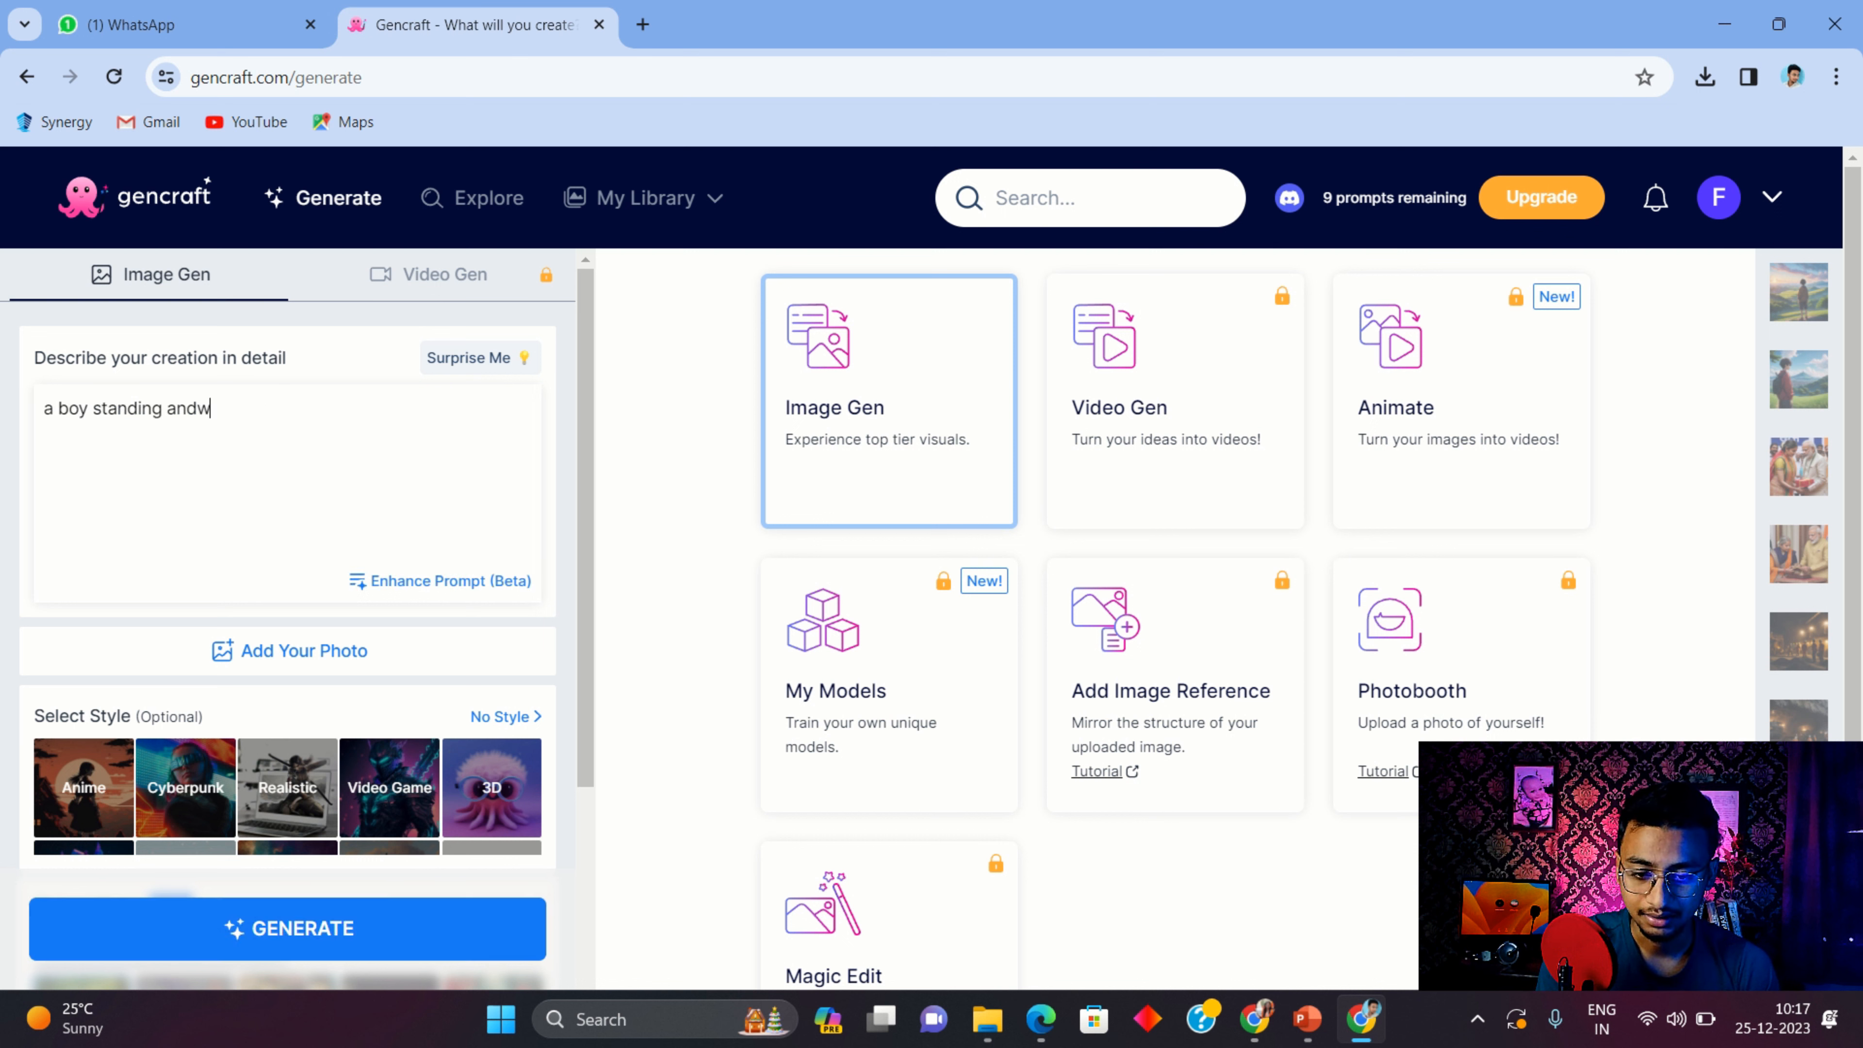
{"action": "key", "text": "BackSpace"}
{"action": "type", "text": "watching to"}
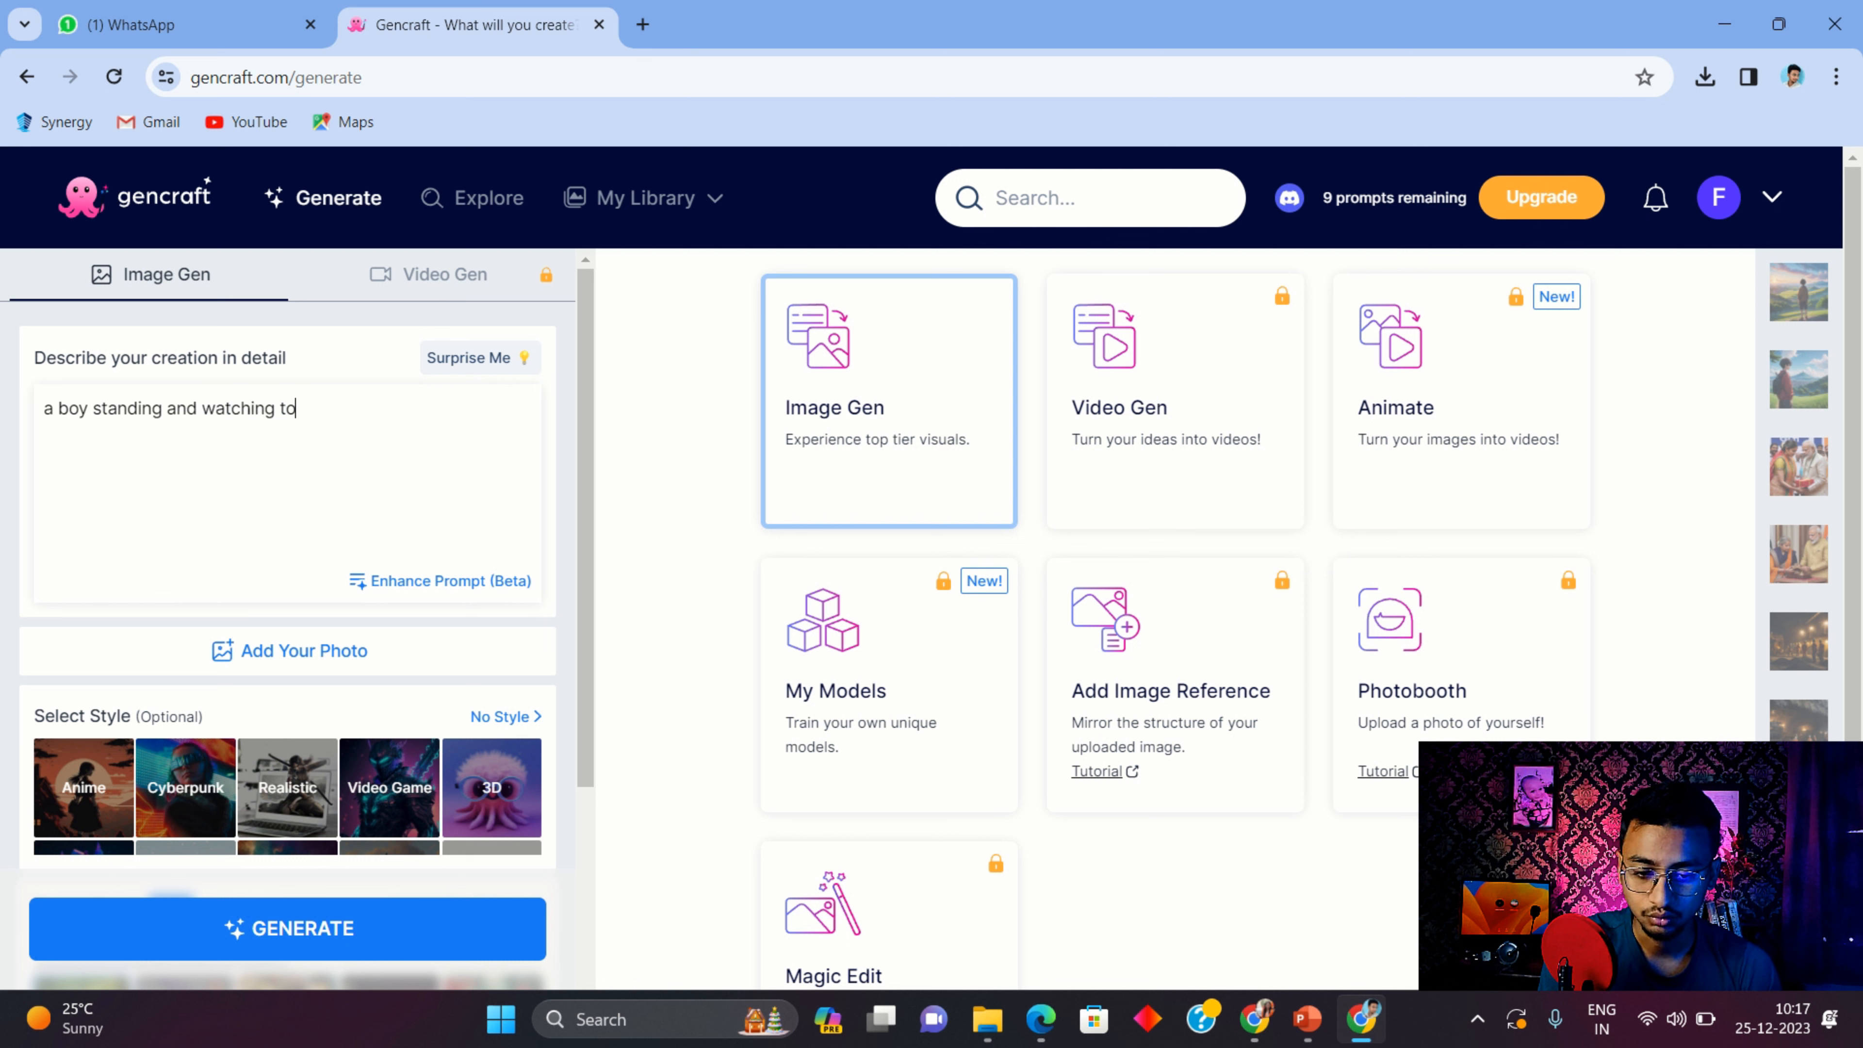
{"action": "type", "text": "wards th"}
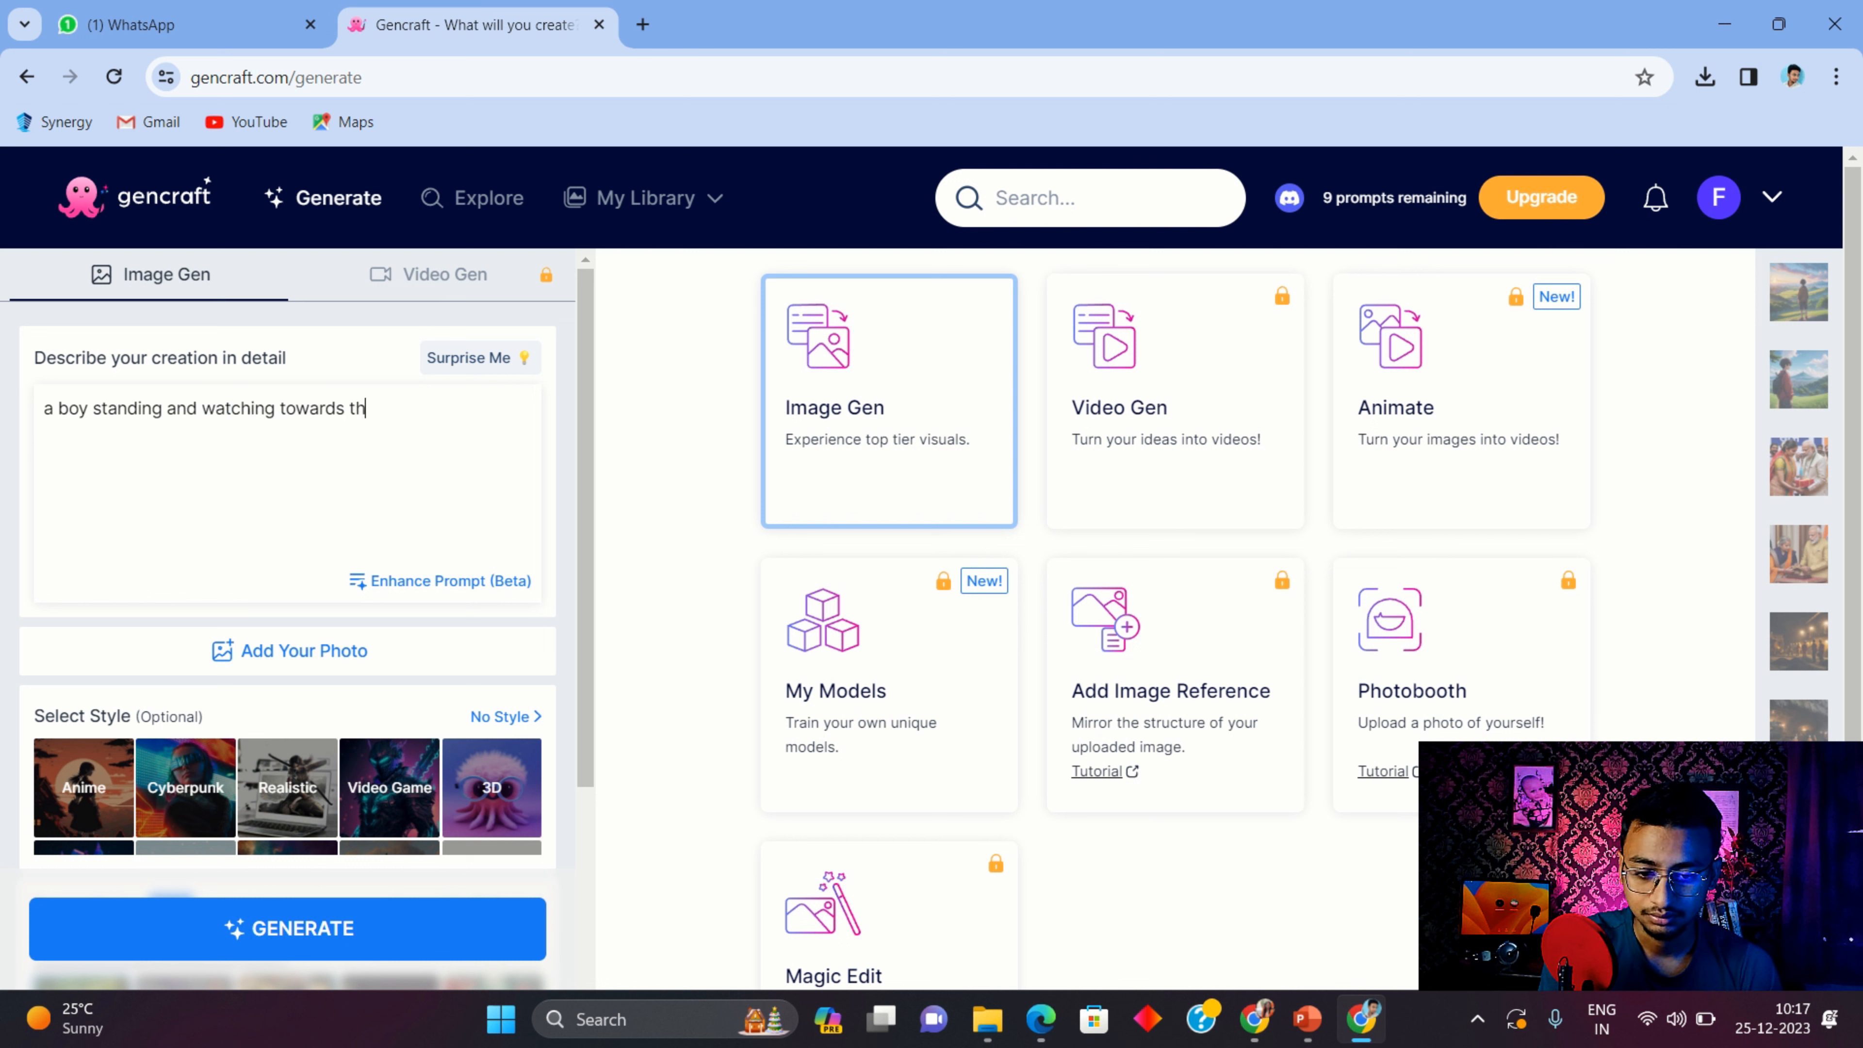
{"action": "type", "text": "e hill in anime"}
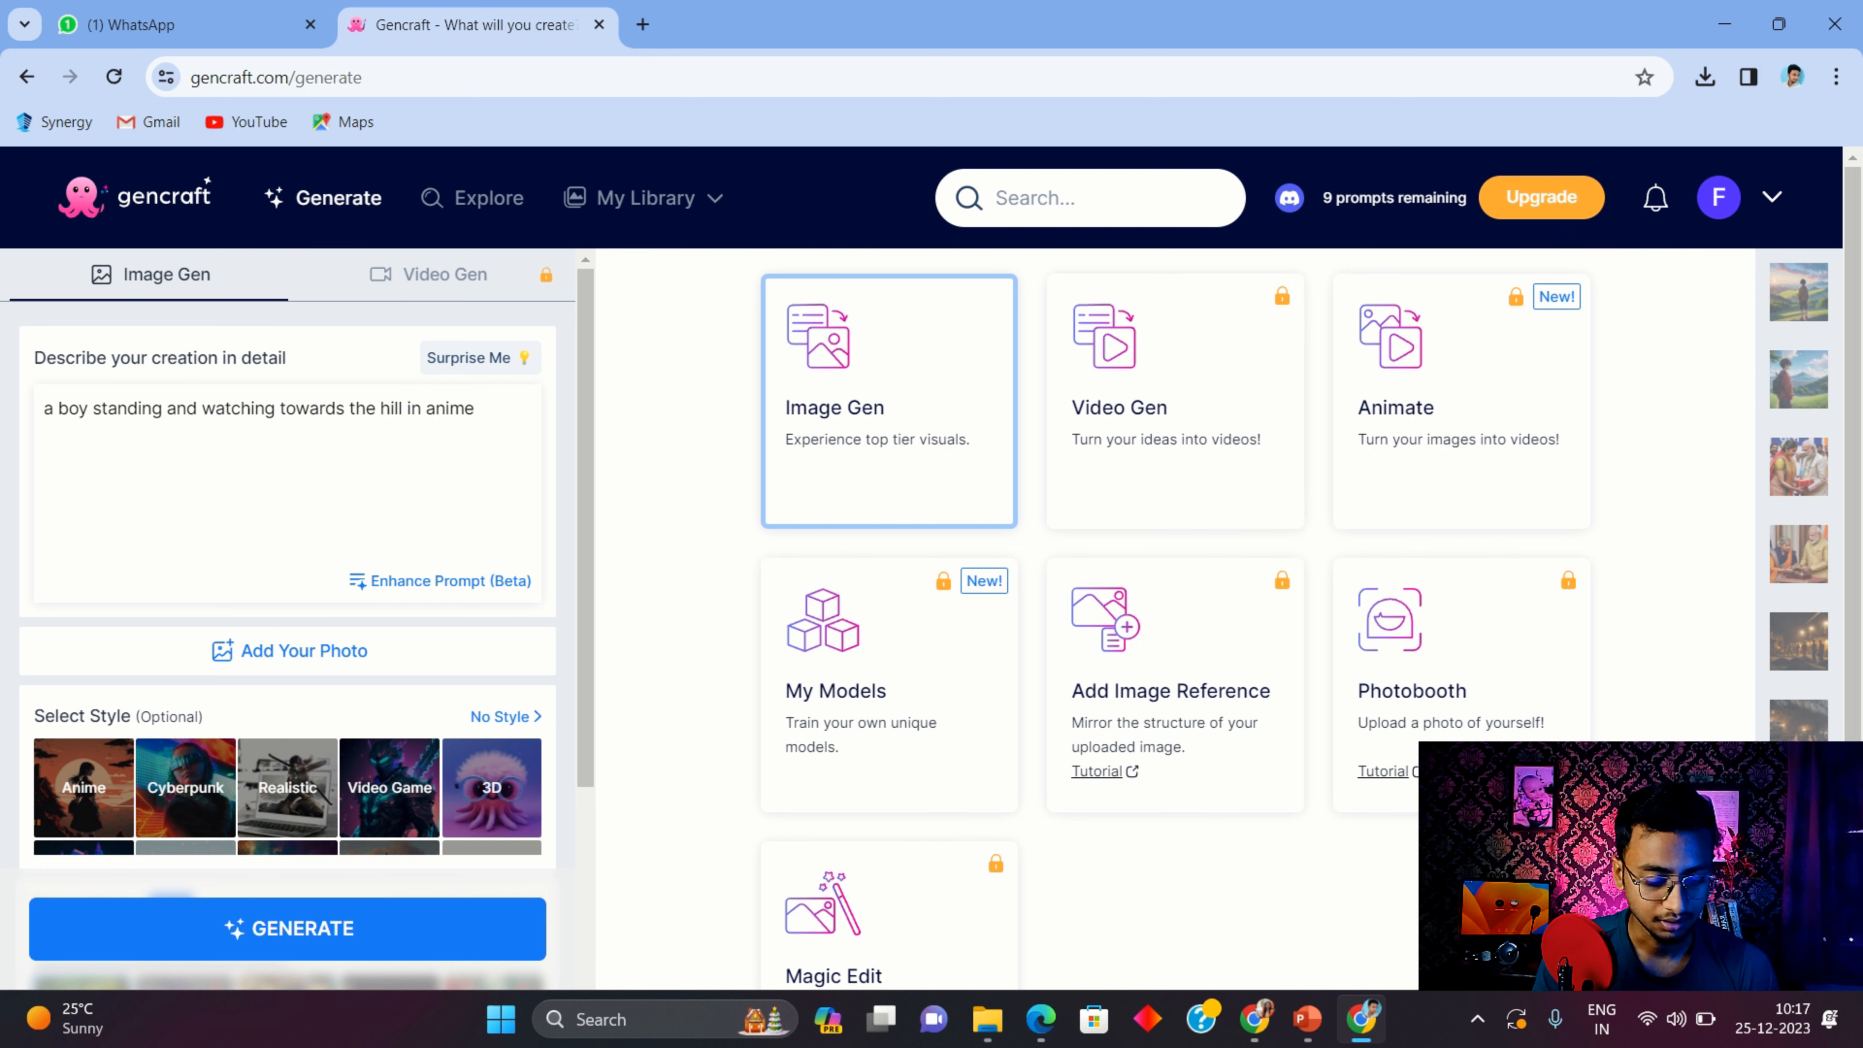
{"action": "key", "text": "Return"}
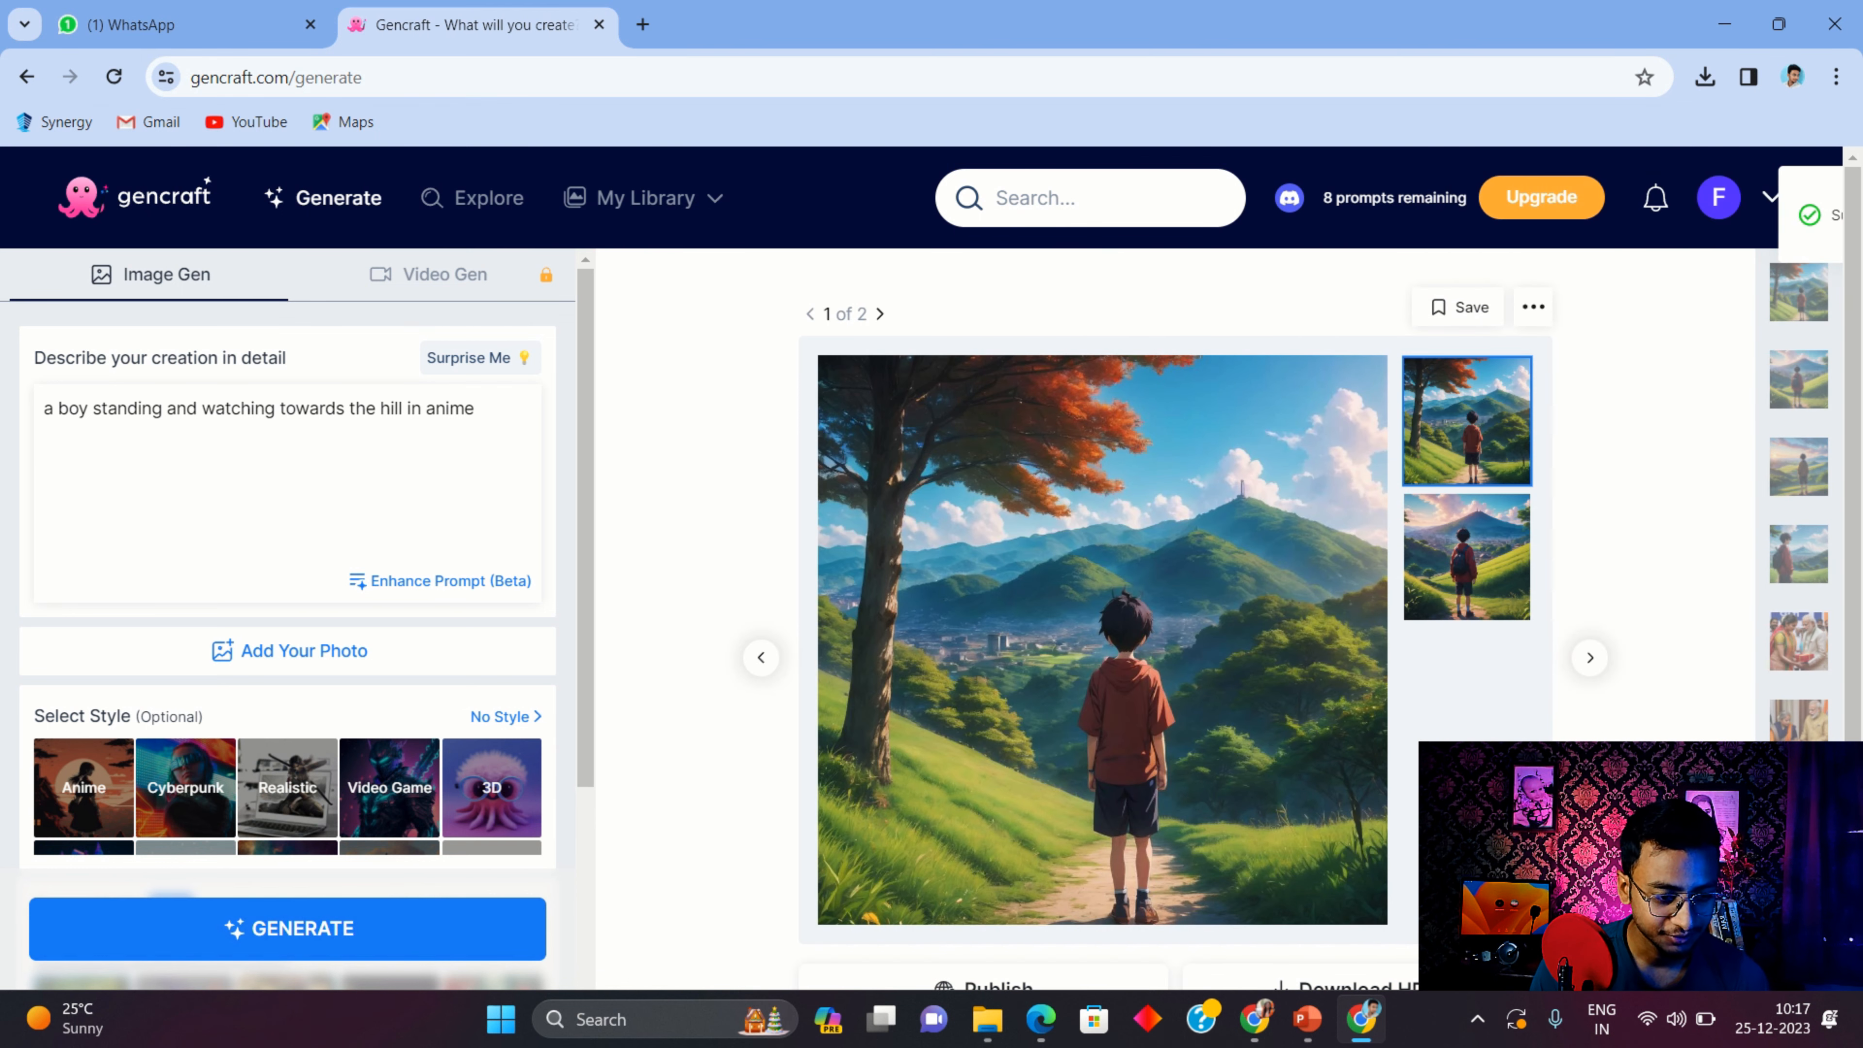
Compare the two generated anime images of the boy by viewing each at large size
{"action": "scroll", "coordinate": [1101, 587], "scroll_direction": "down", "scroll_amount": 1}
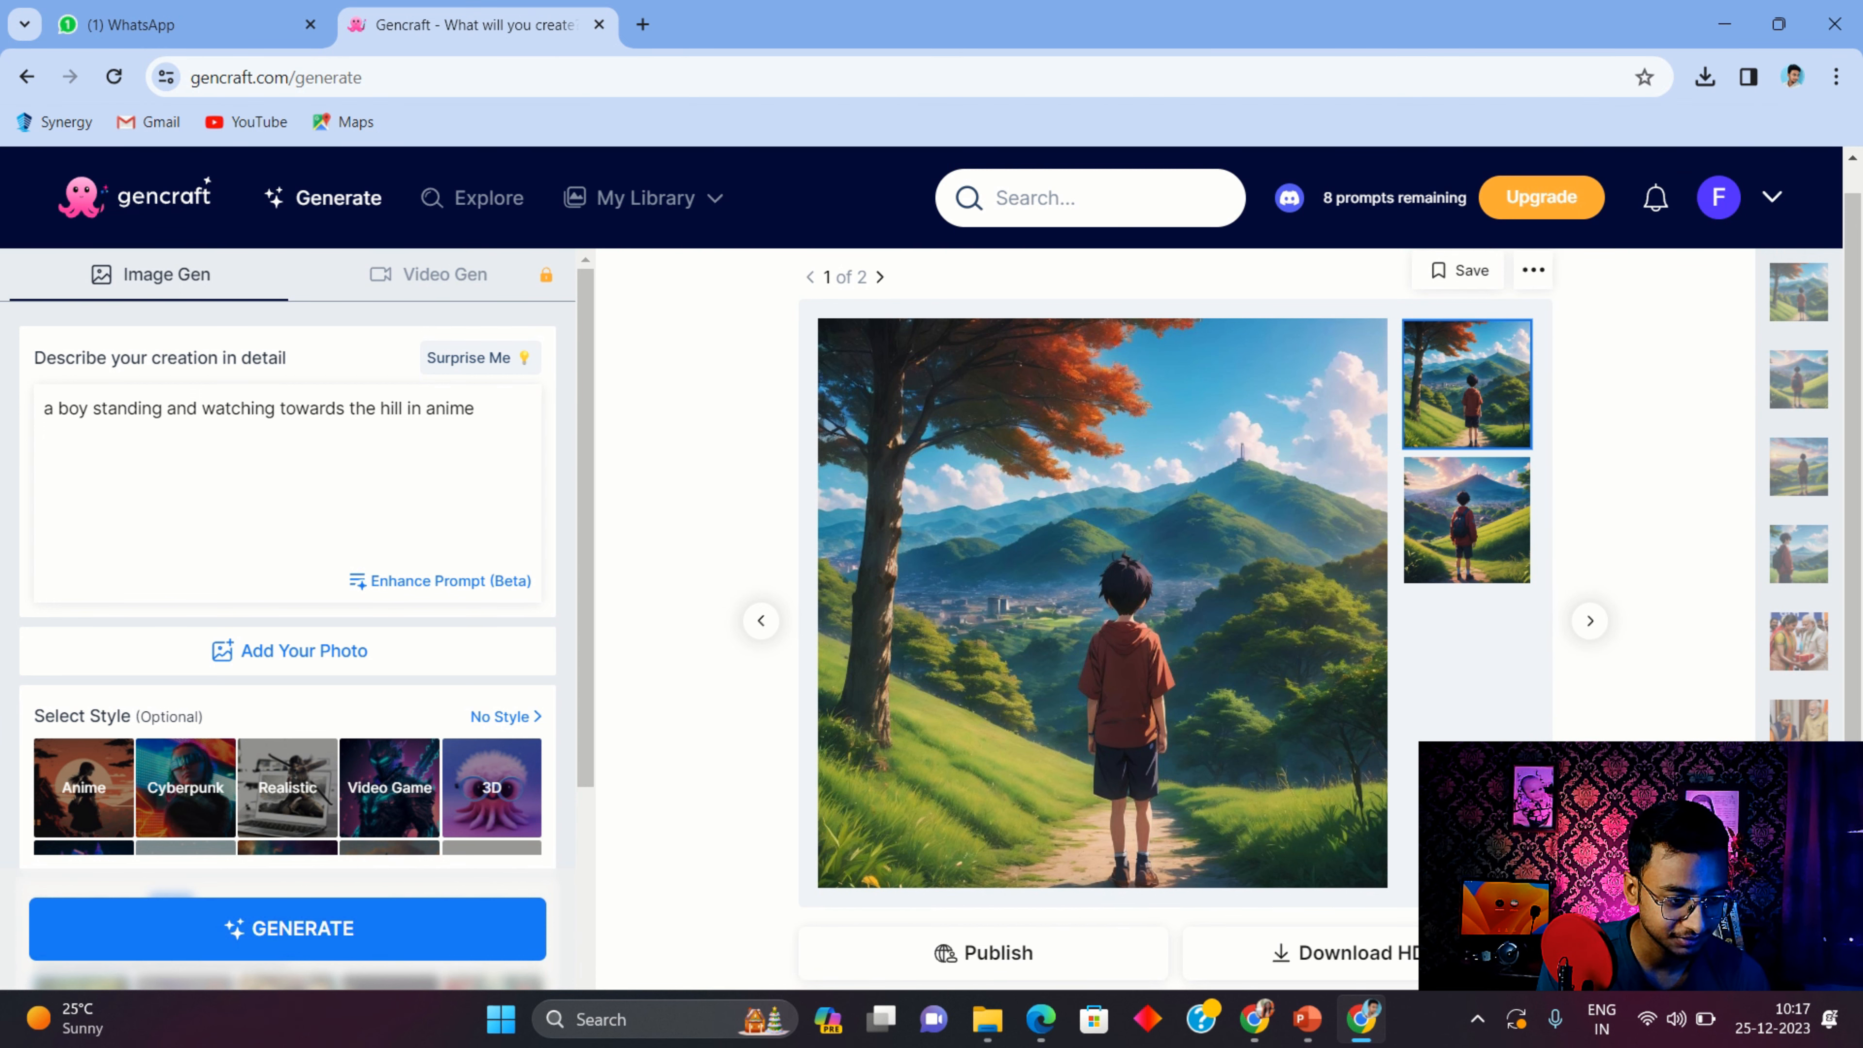
{"action": "left_click", "coordinate": [1467, 520]}
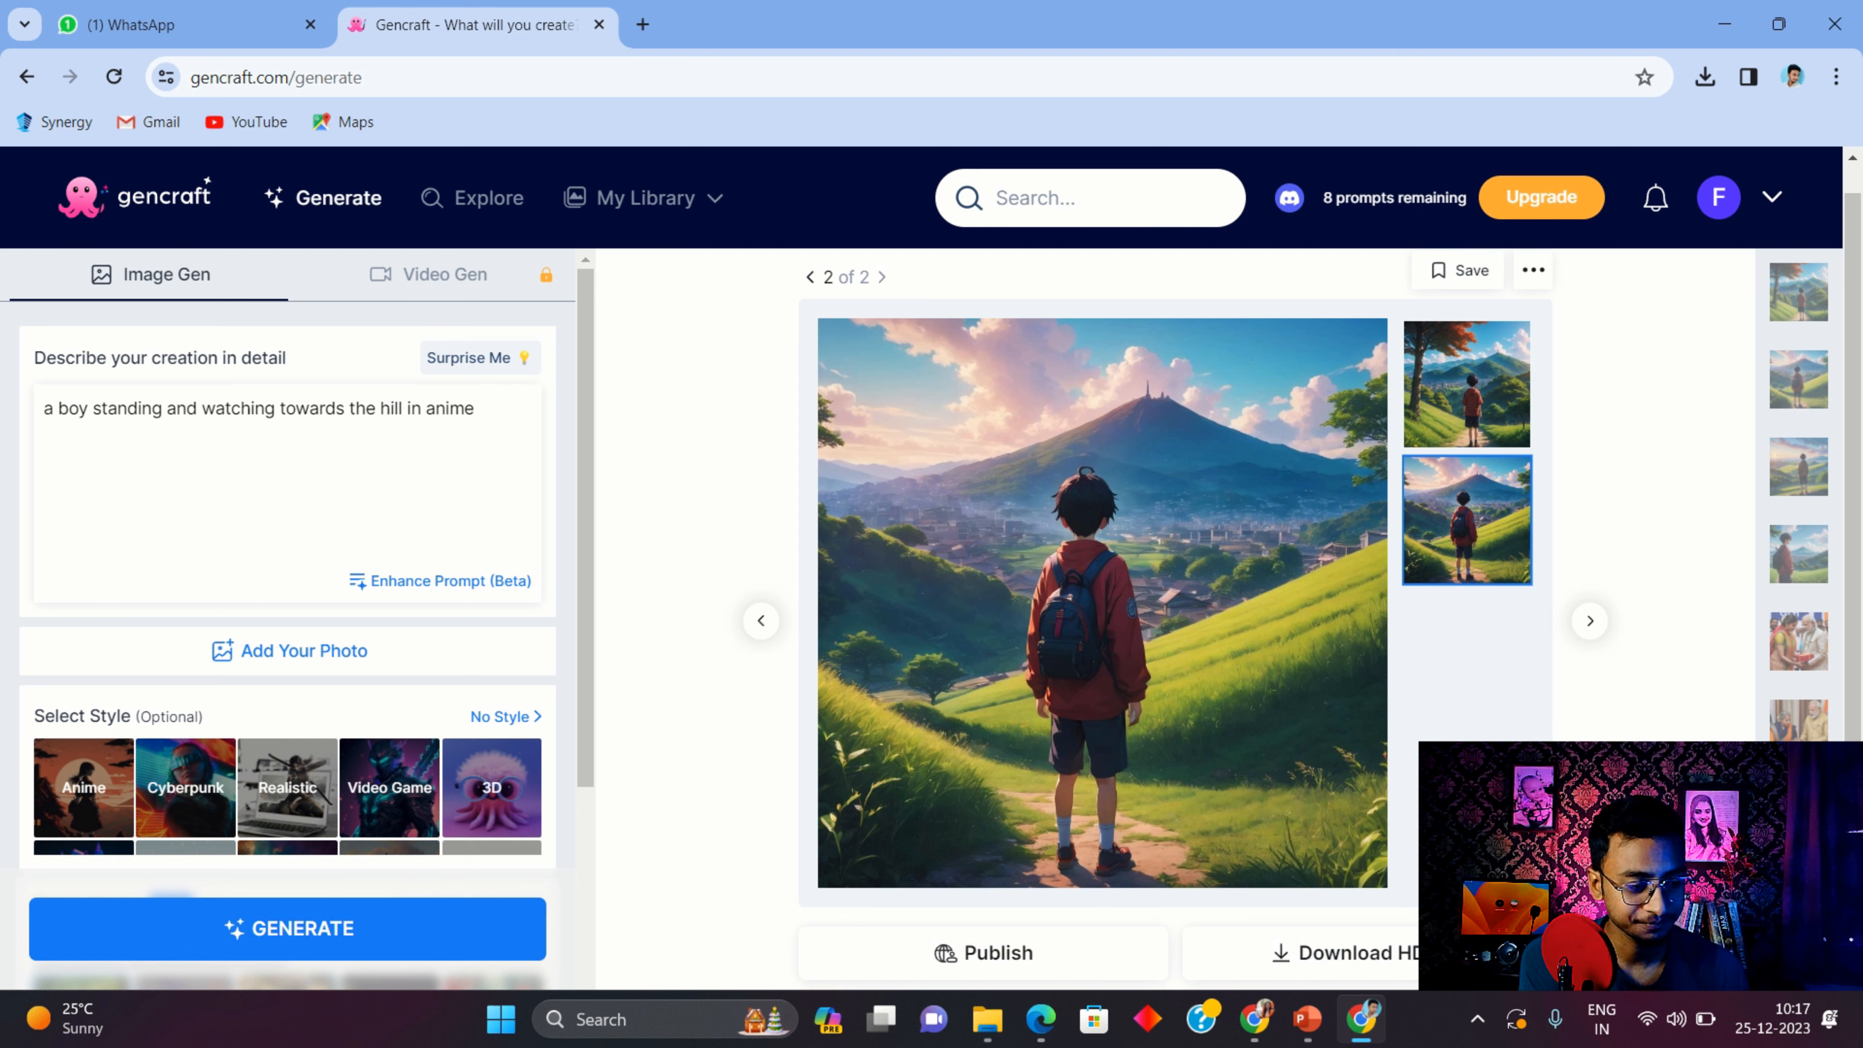
{"action": "left_click", "coordinate": [1467, 383]}
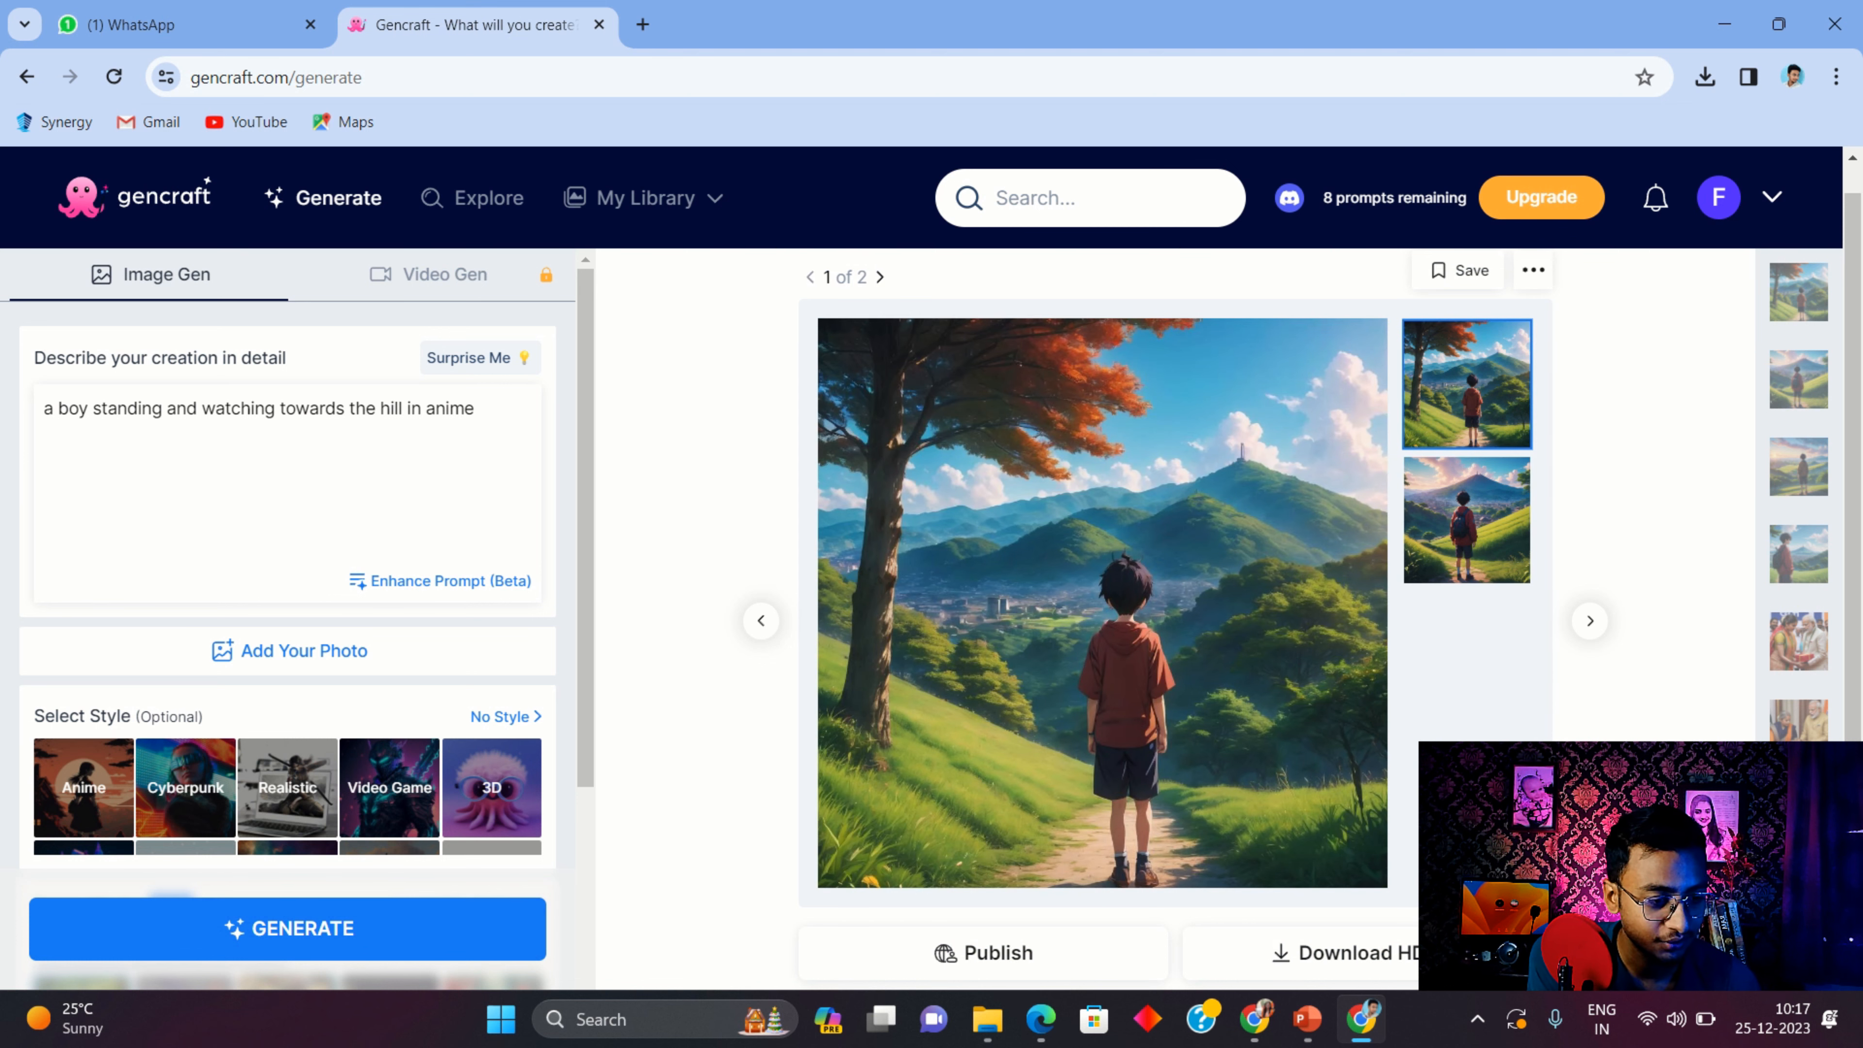
{"action": "left_click", "coordinate": [1467, 520]}
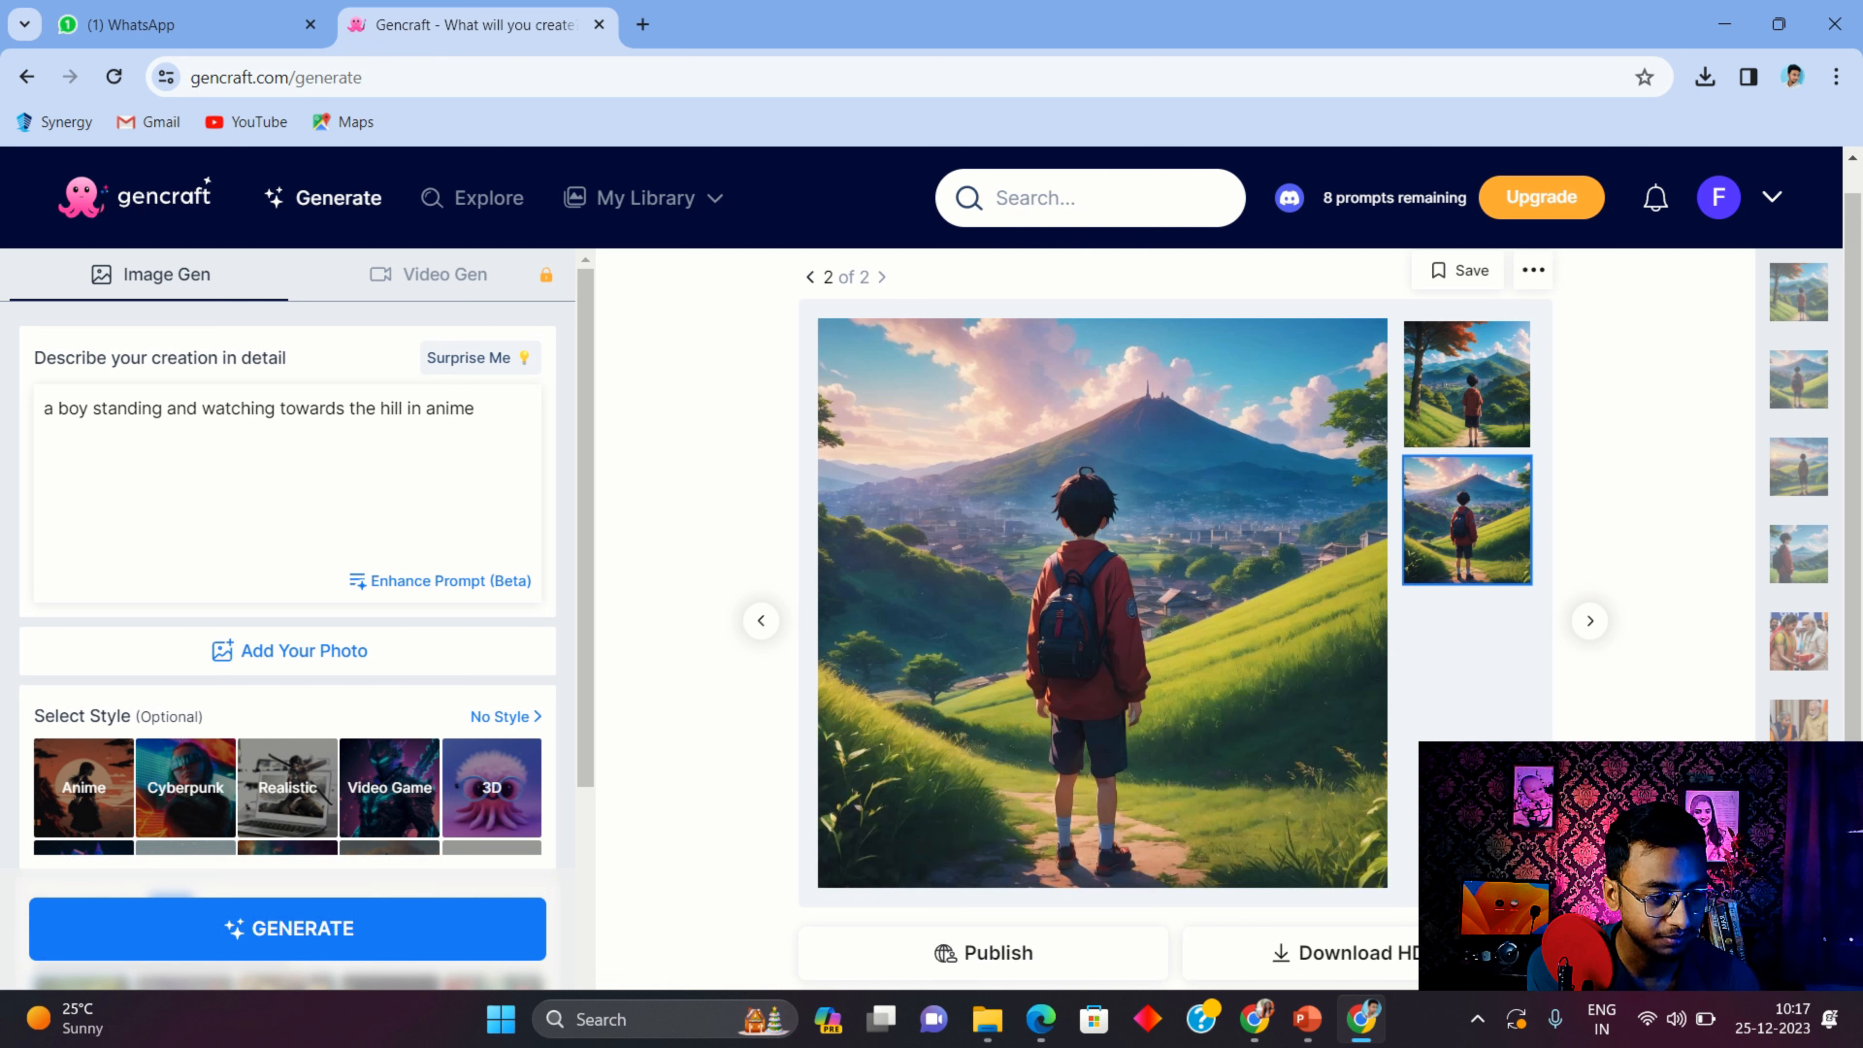
{"action": "left_click", "coordinate": [1467, 383]}
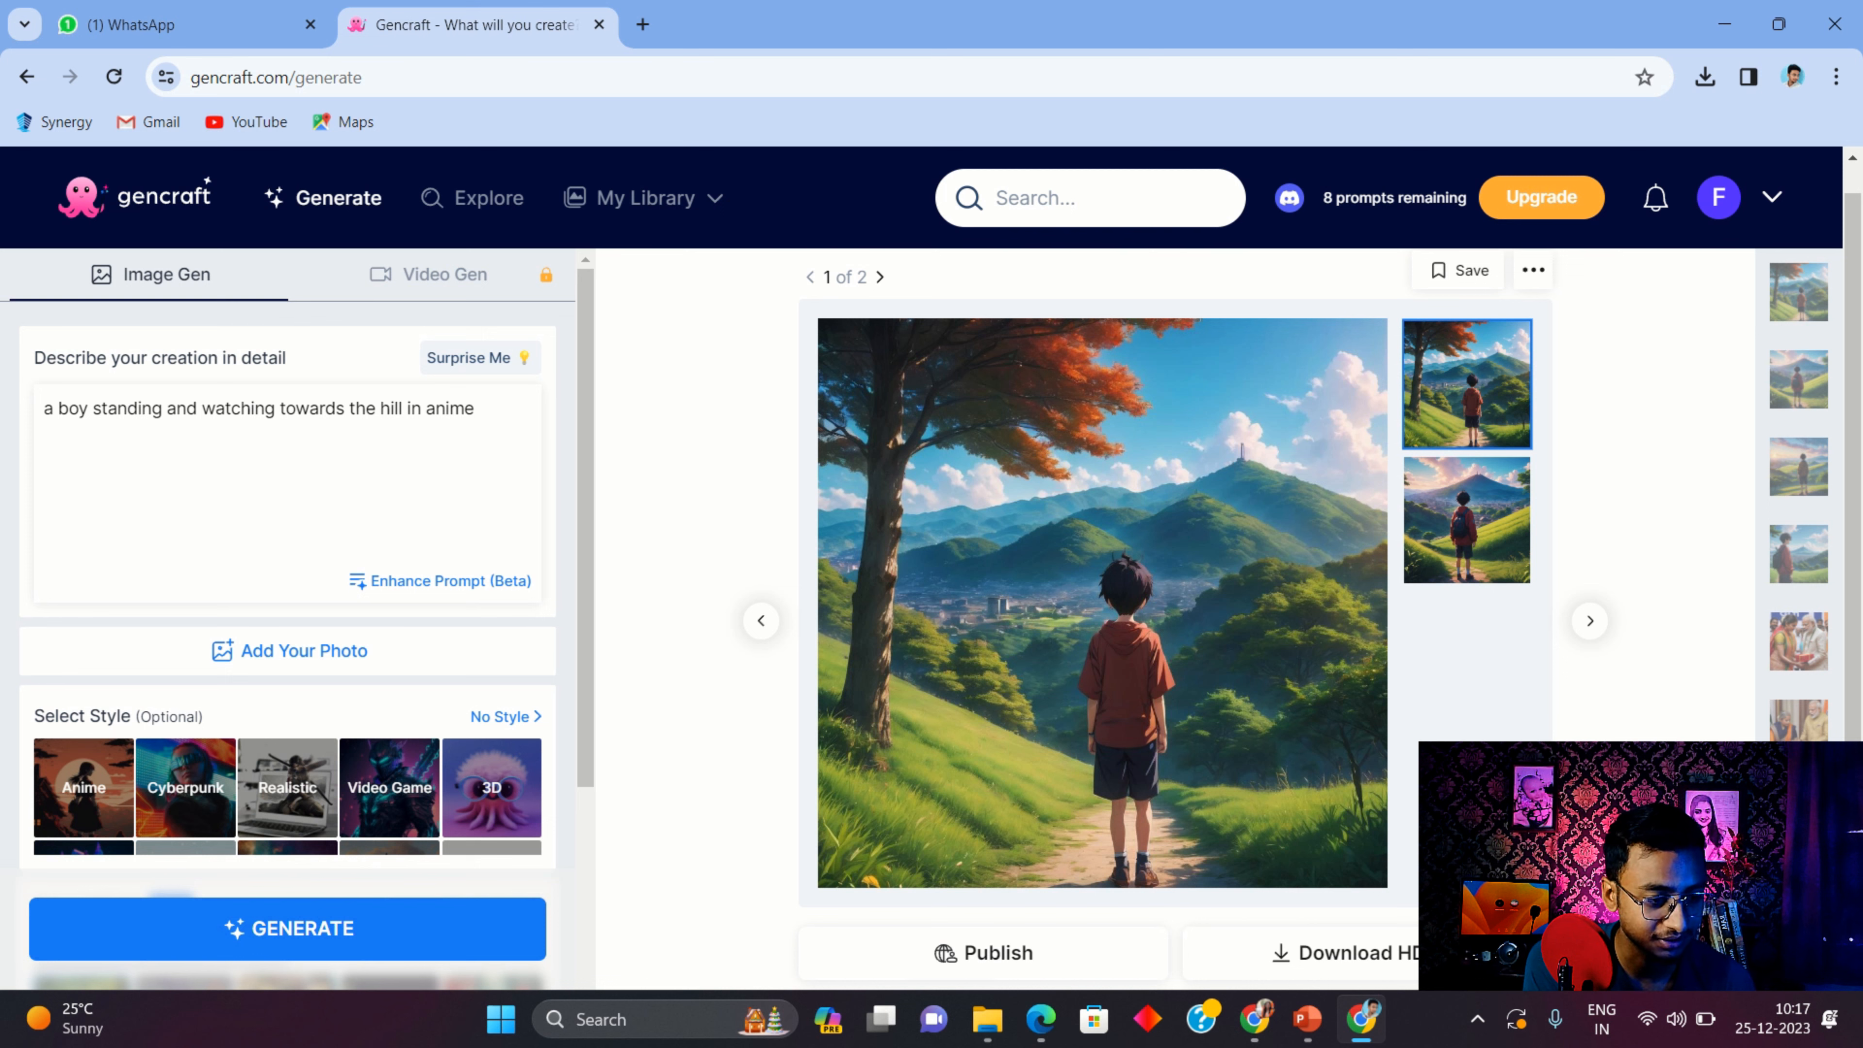
{"action": "left_click", "coordinate": [1467, 520]}
{"action": "left_click", "coordinate": [1468, 383]}
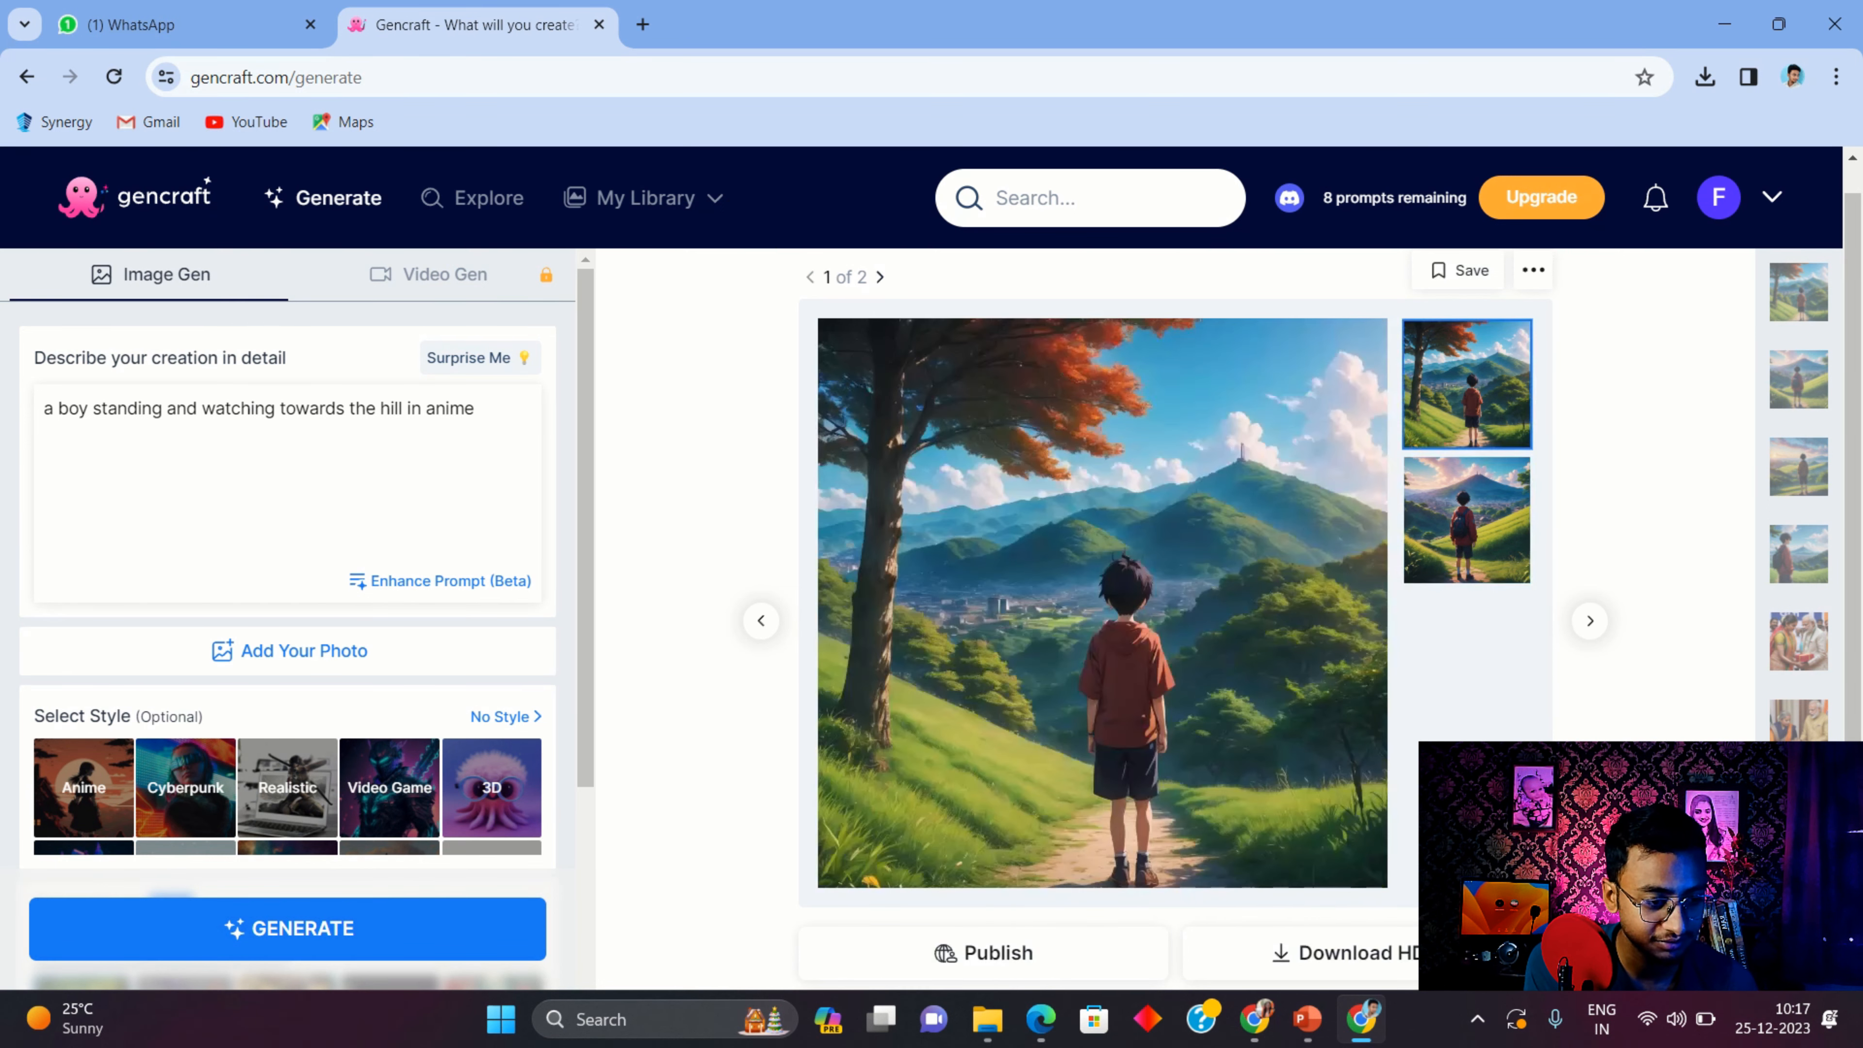
{"action": "left_click", "coordinate": [1467, 520]}
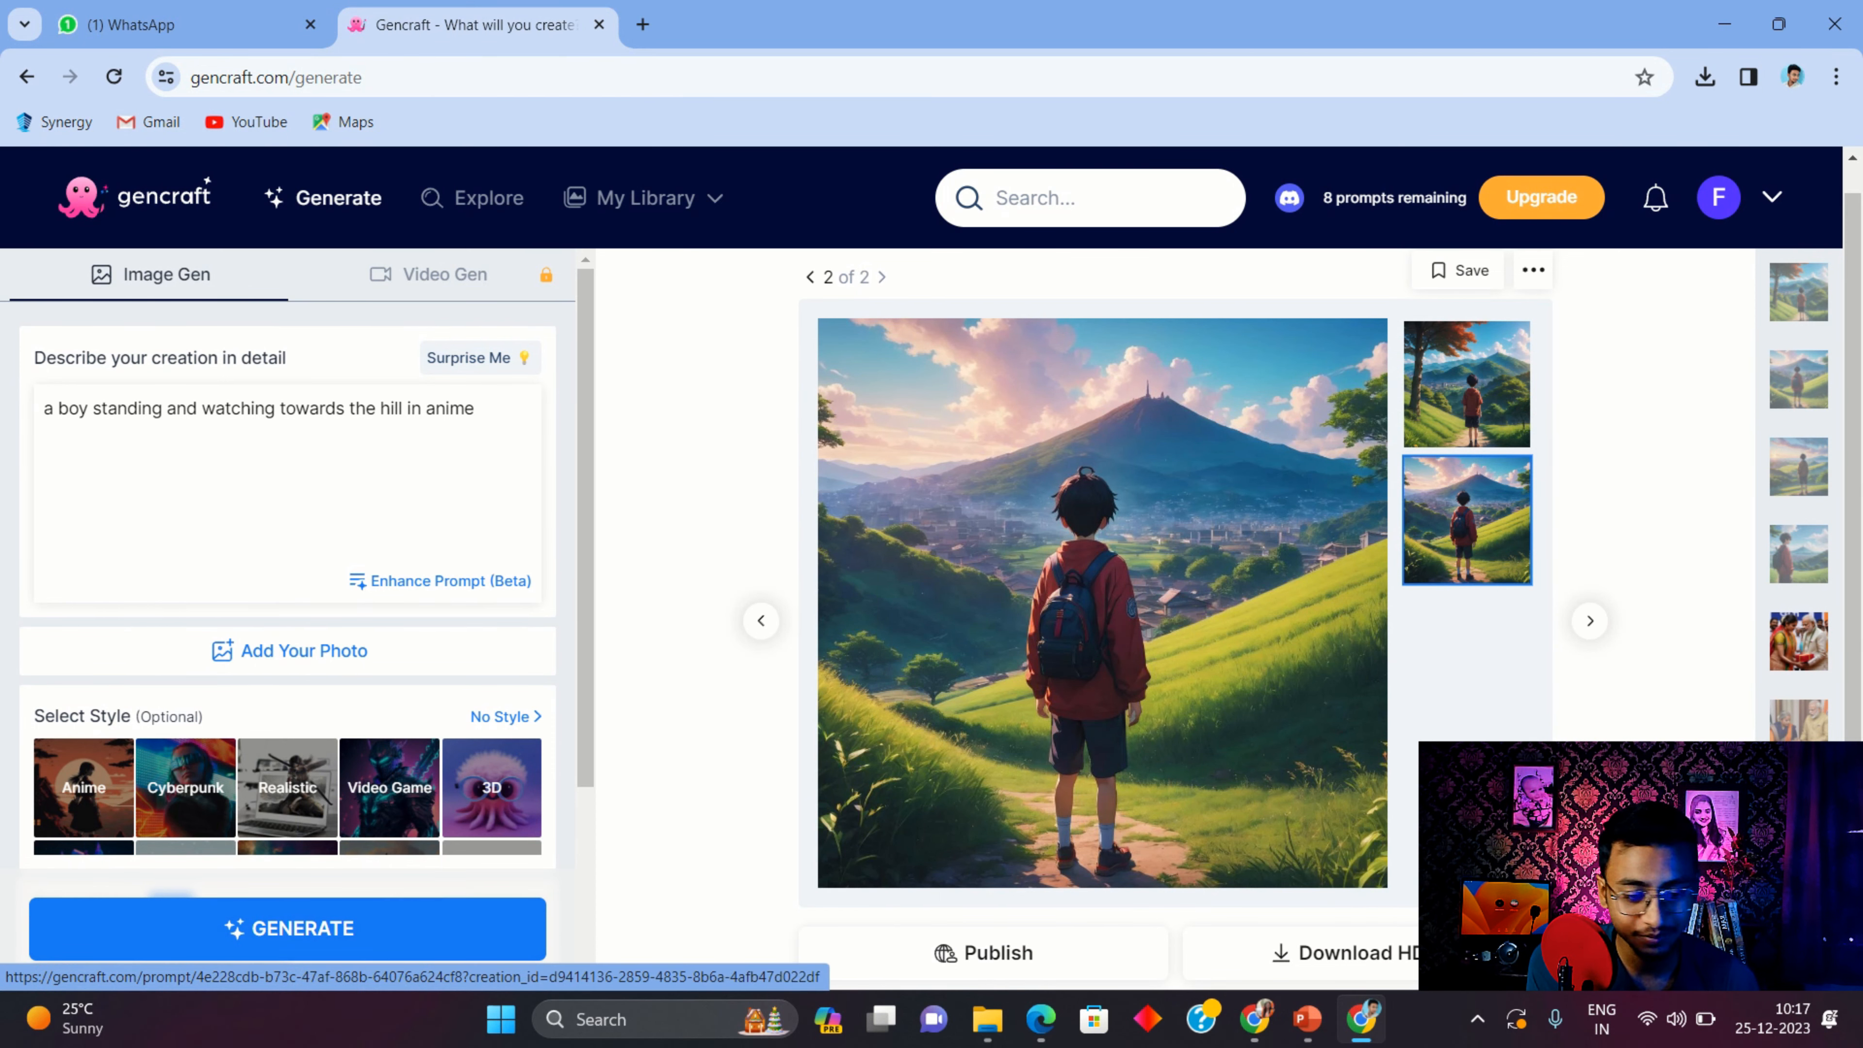
View the earlier creations of a woman receiving a prize and a person standing in a street
{"action": "left_click", "coordinate": [1799, 641]}
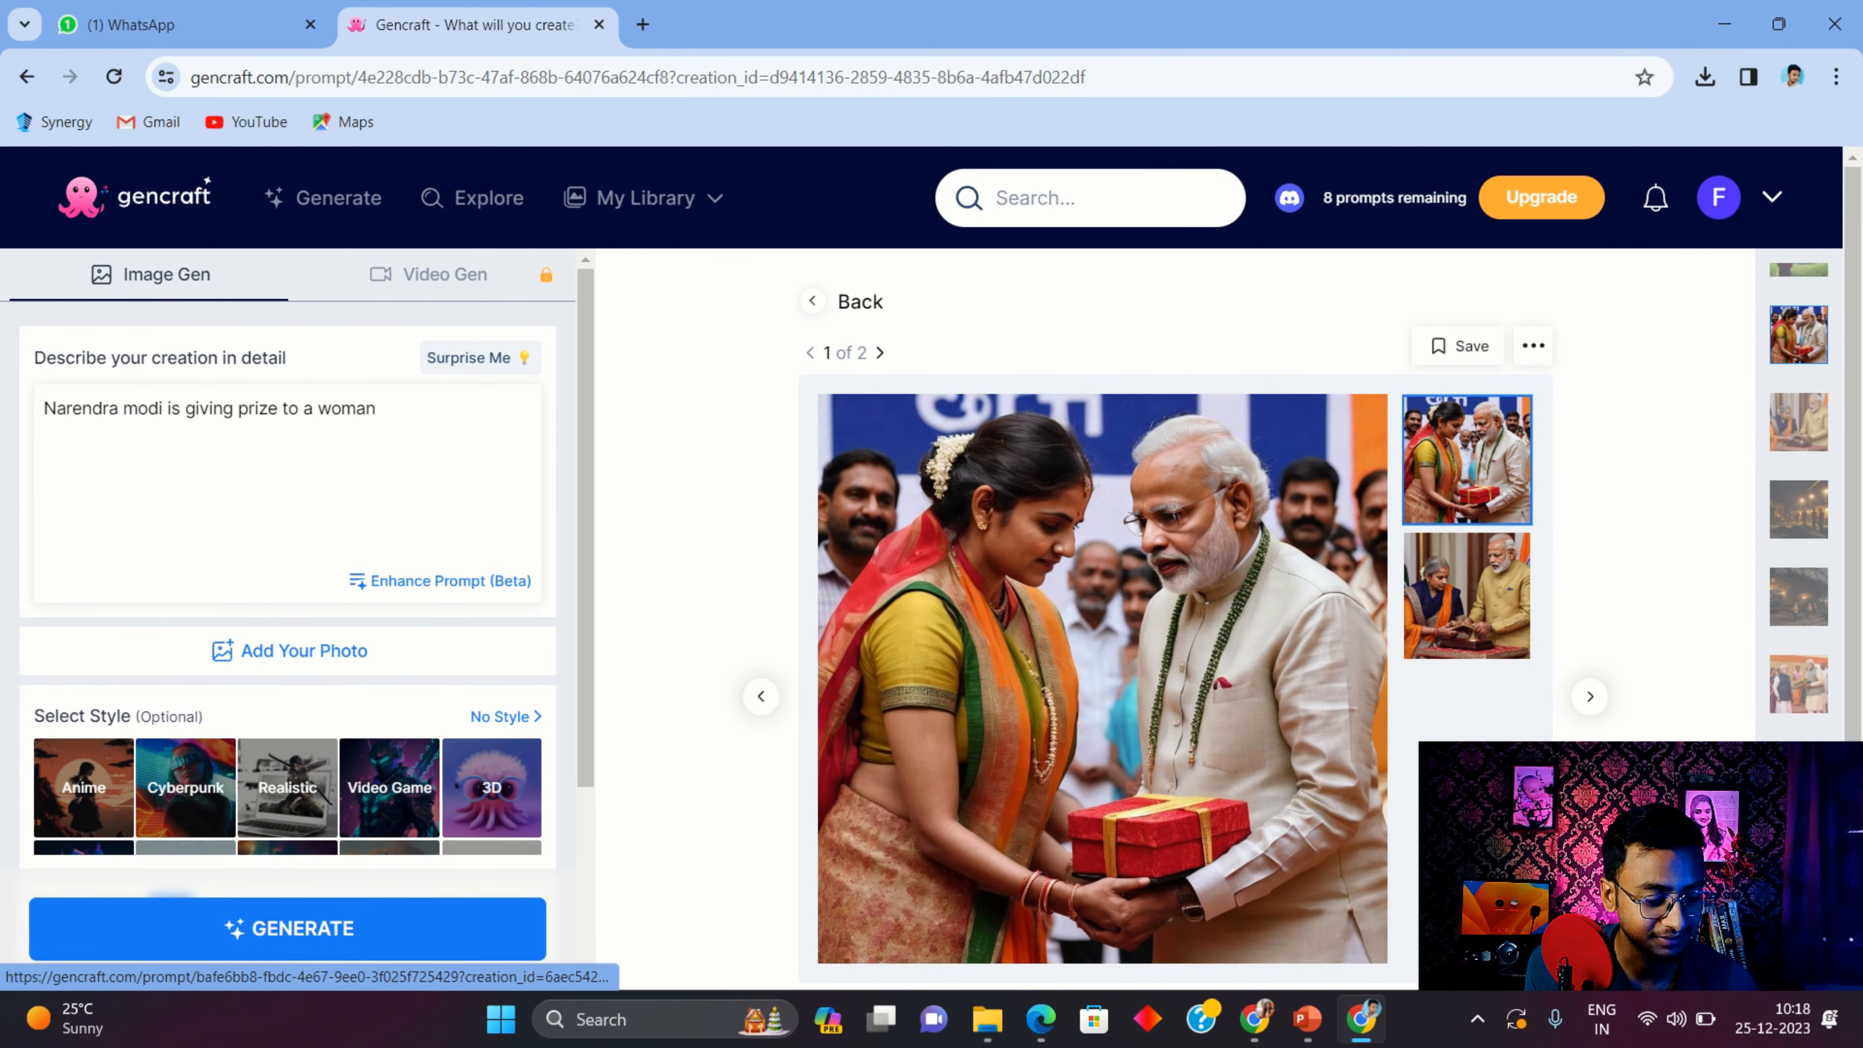
{"action": "left_click", "coordinate": [1799, 771]}
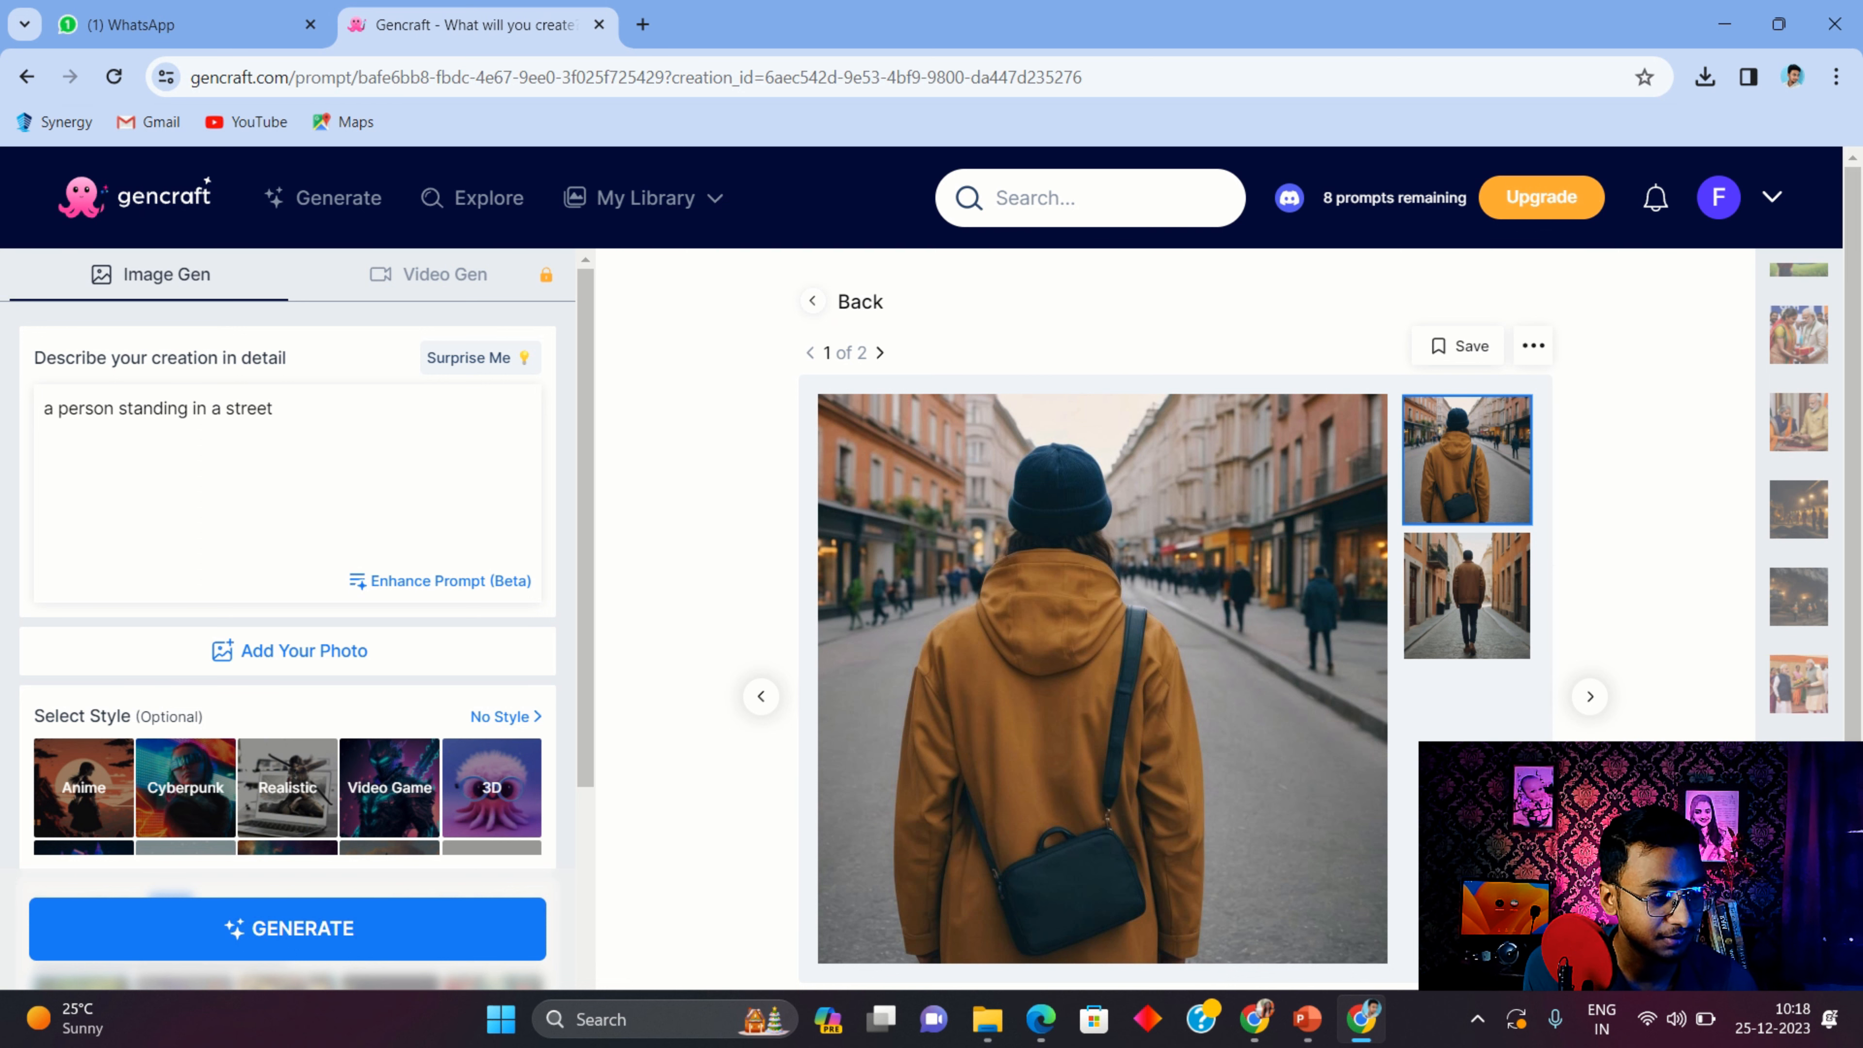
{"action": "left_click", "coordinate": [1799, 335]}
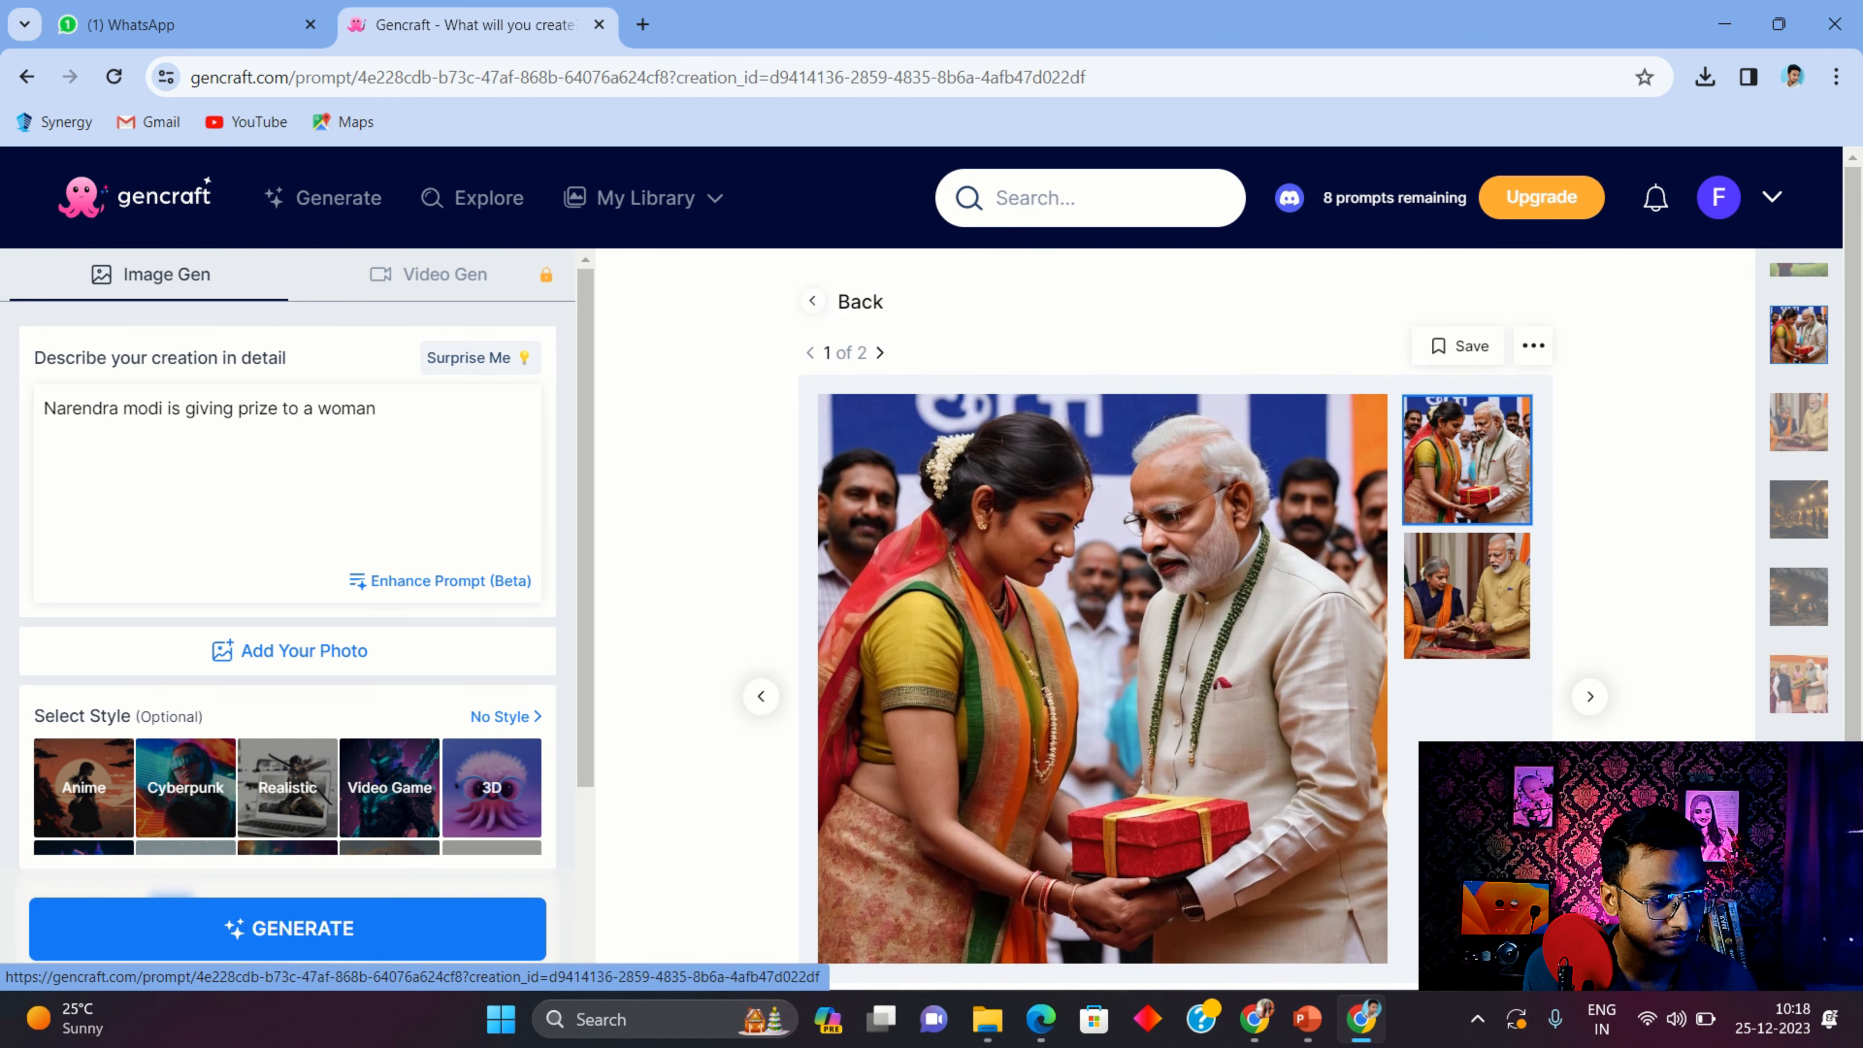
Open the earlier anime image of the boy with a black backpack seen from the side and download it in HD
{"action": "left_click", "coordinate": [1798, 269]}
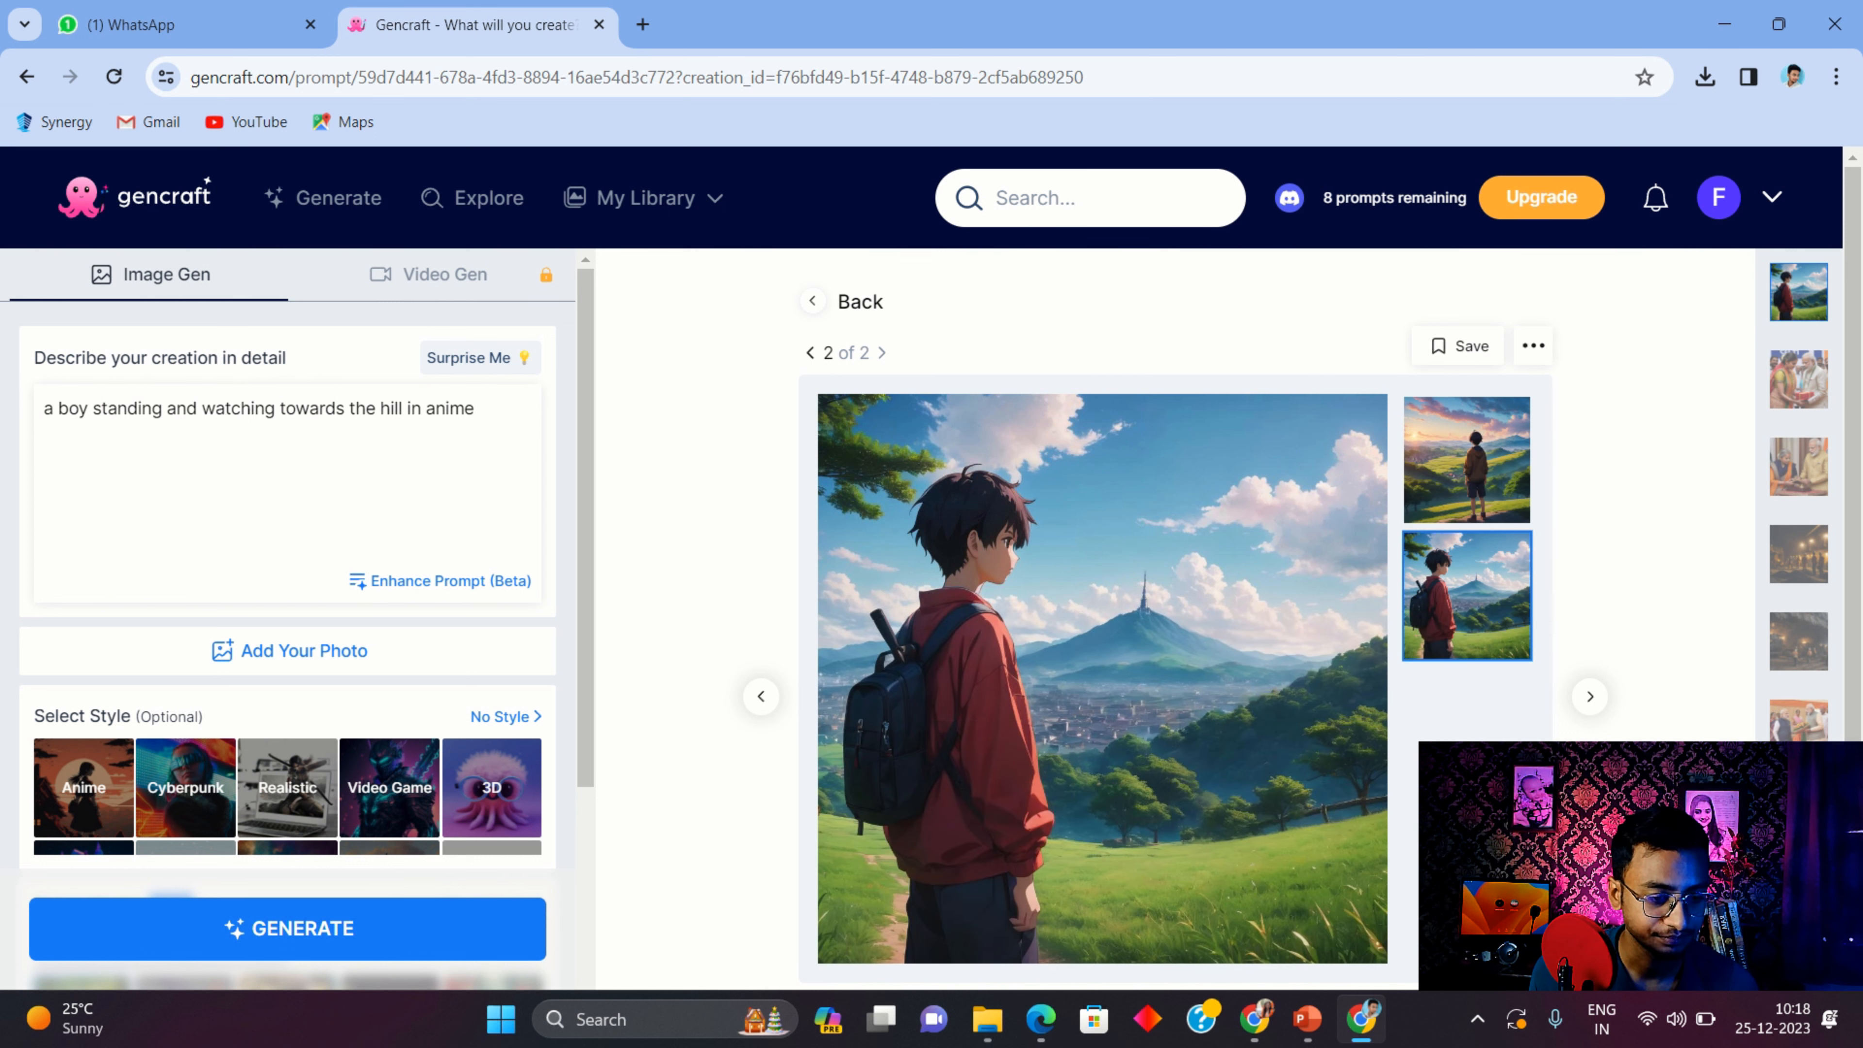
{"action": "scroll", "coordinate": [1173, 624], "scroll_direction": "down", "scroll_amount": 1}
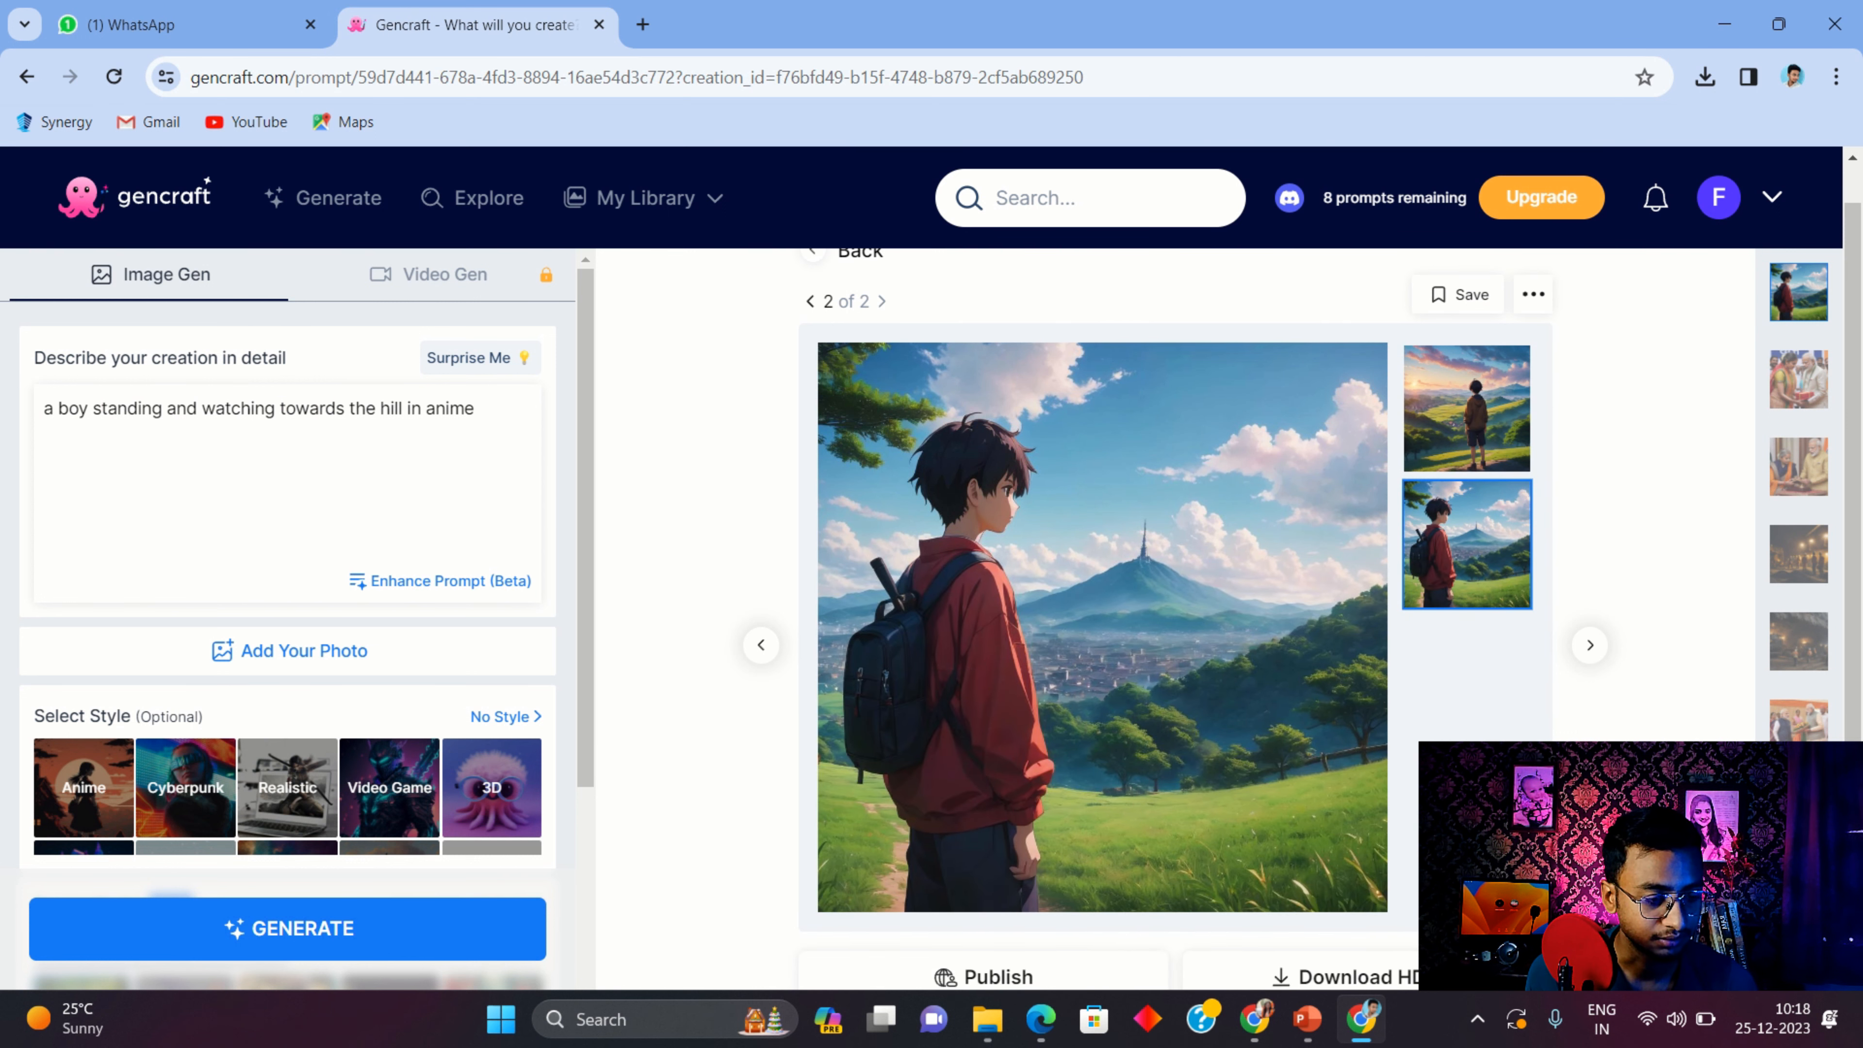
{"action": "scroll", "coordinate": [1173, 624], "scroll_direction": "down", "scroll_amount": 3}
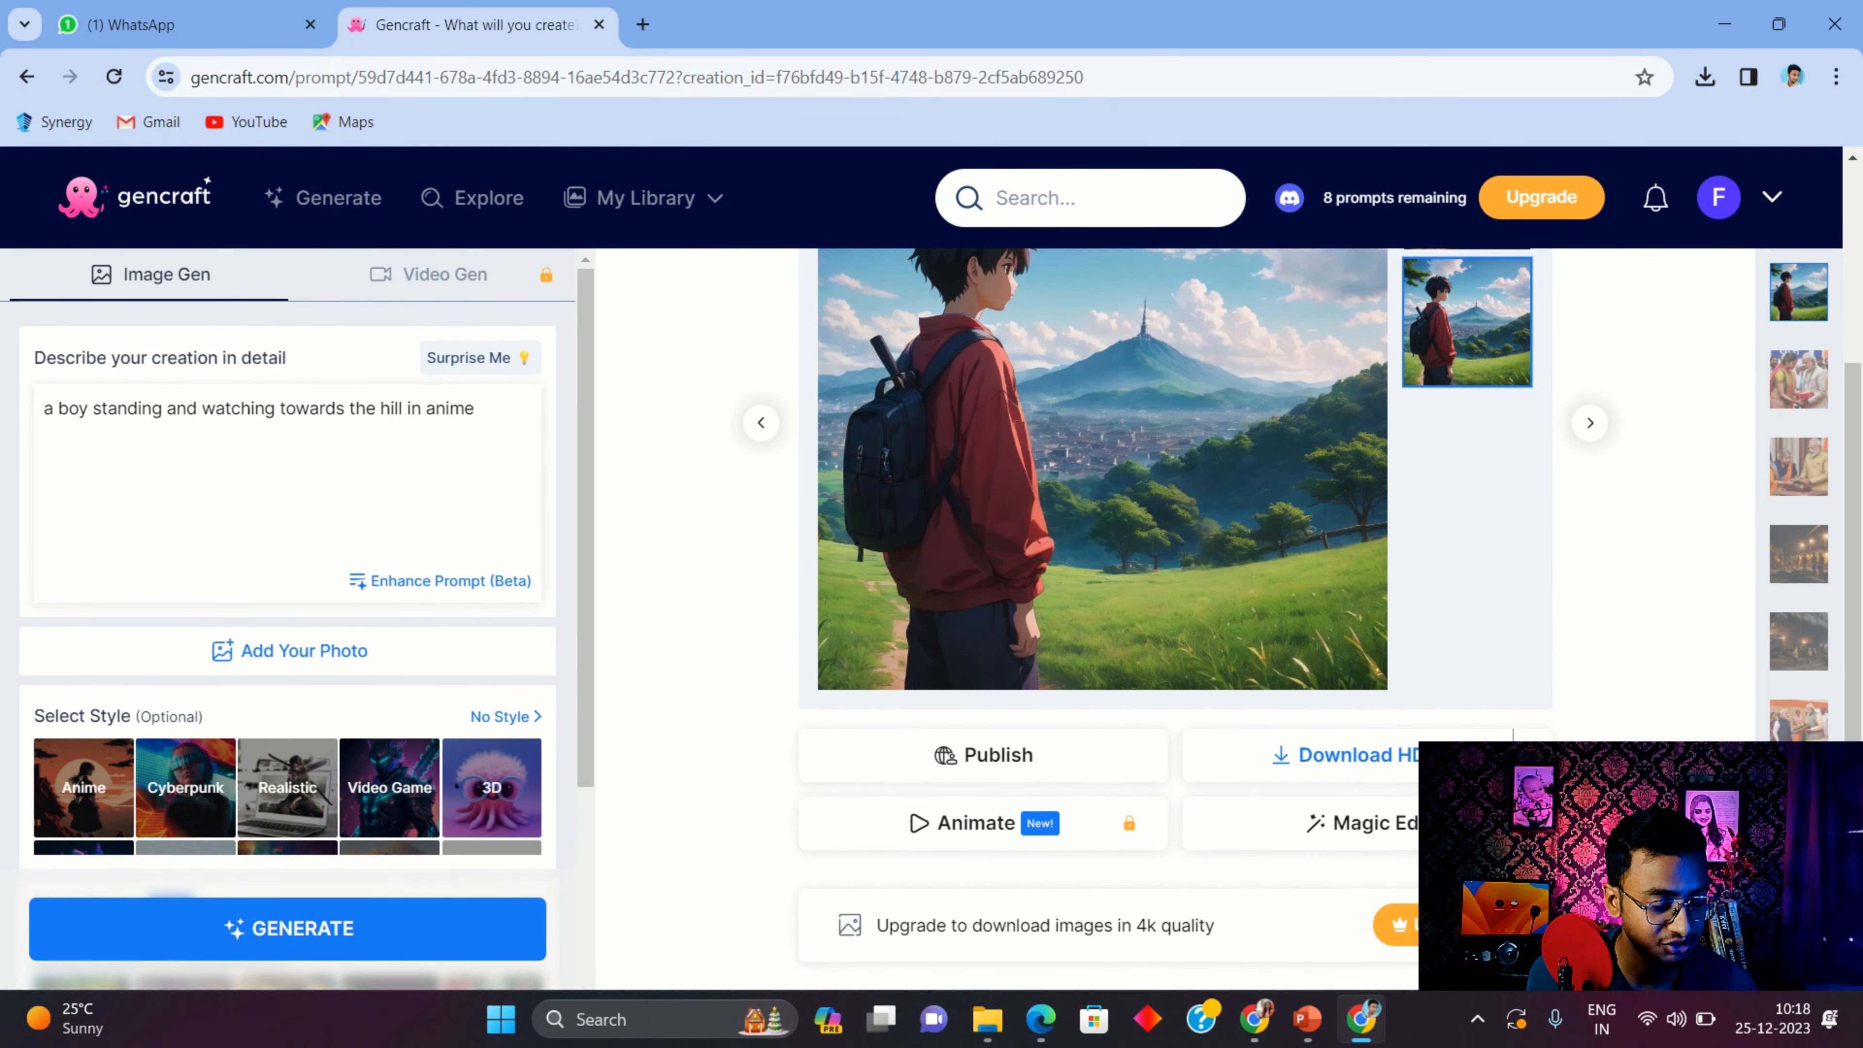
{"action": "left_click", "coordinate": [1468, 756]}
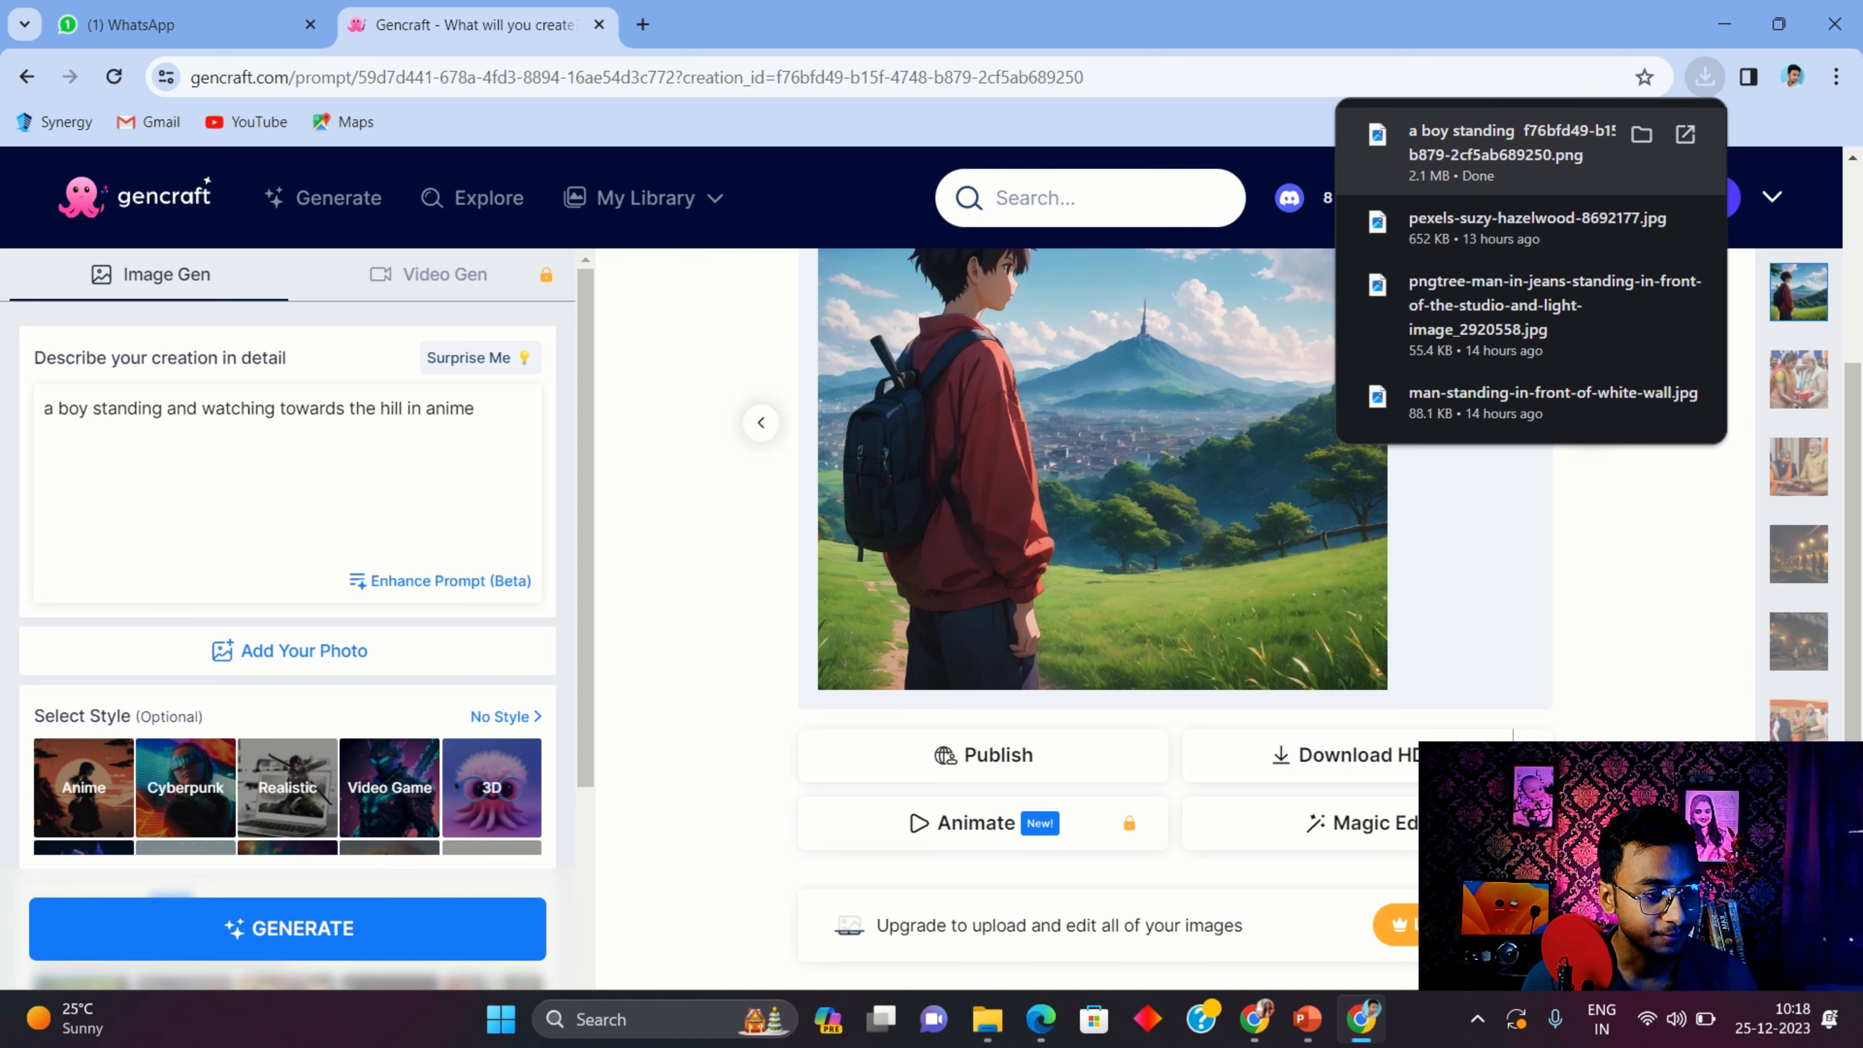
{"action": "left_click_drag", "start_coordinate": [1511, 147], "coordinate": [1467, 324]}
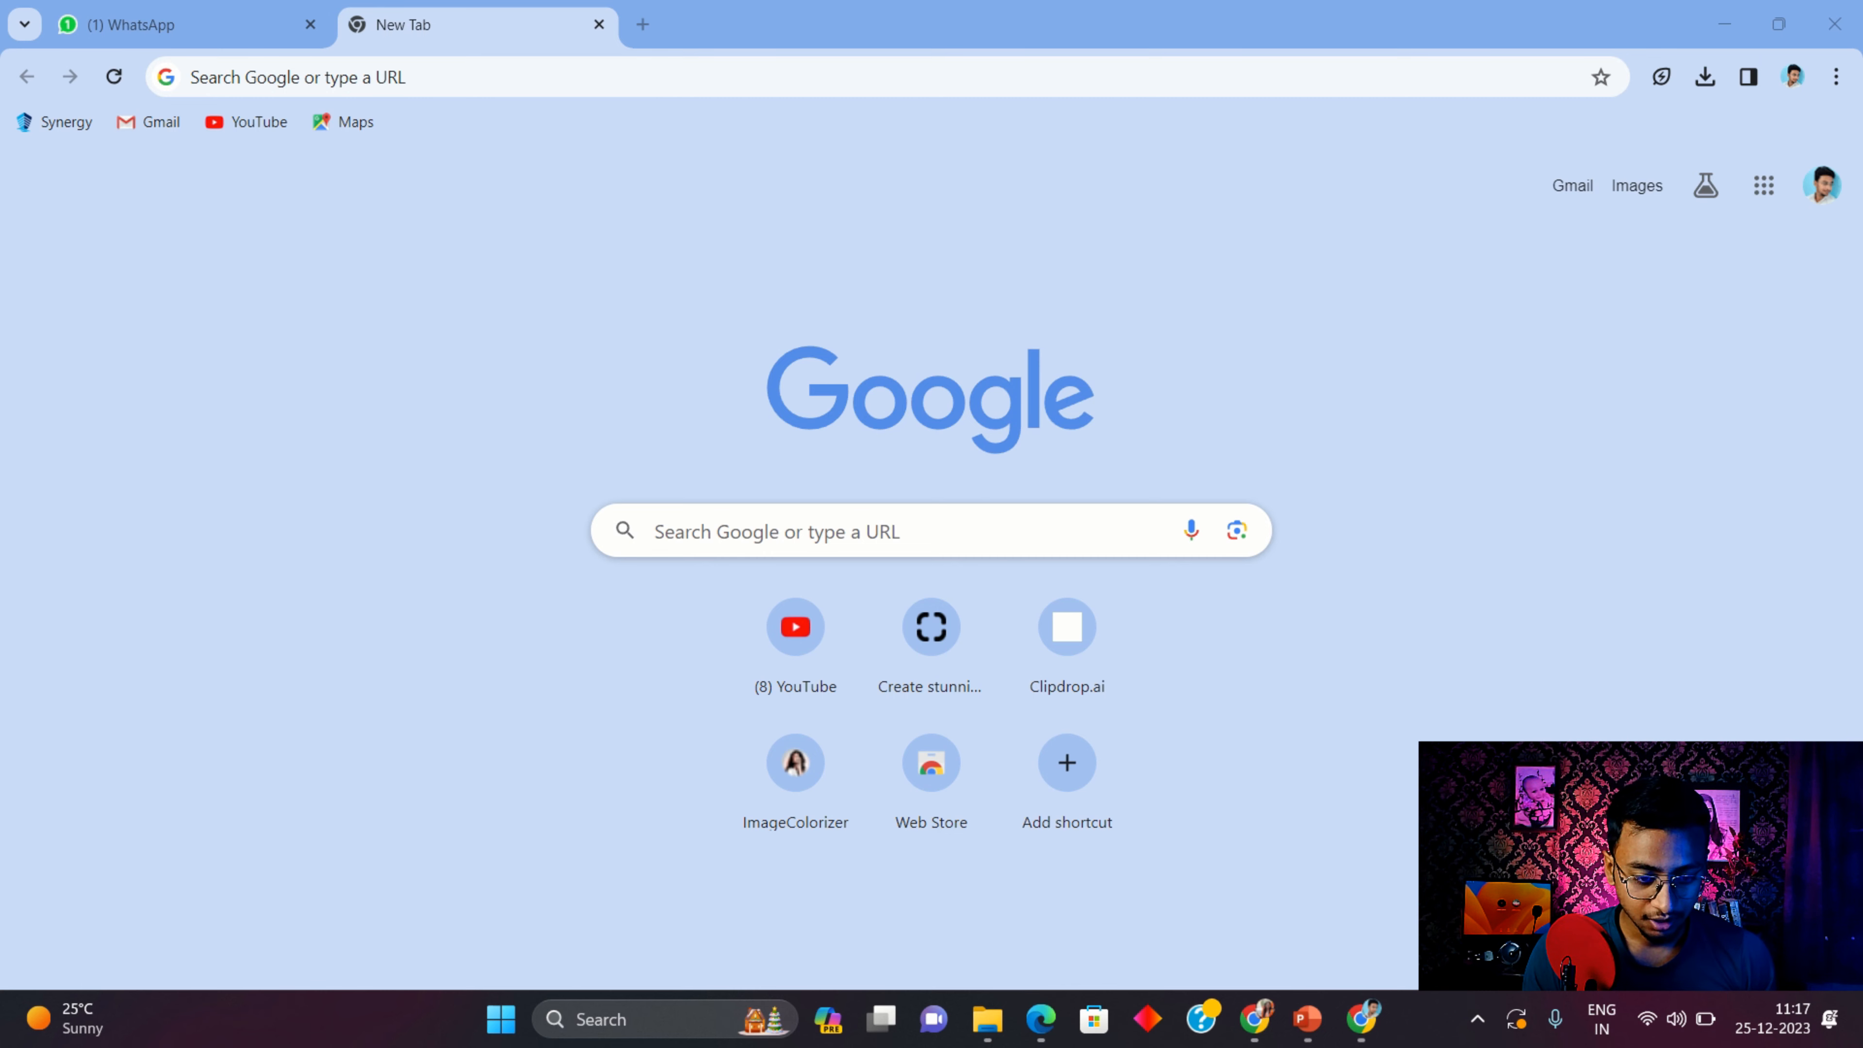
Search Google for "adobe firefly ai" and open the Adobe Firefly - Generative AI for everyone result
{"action": "left_click", "coordinate": [734, 532]}
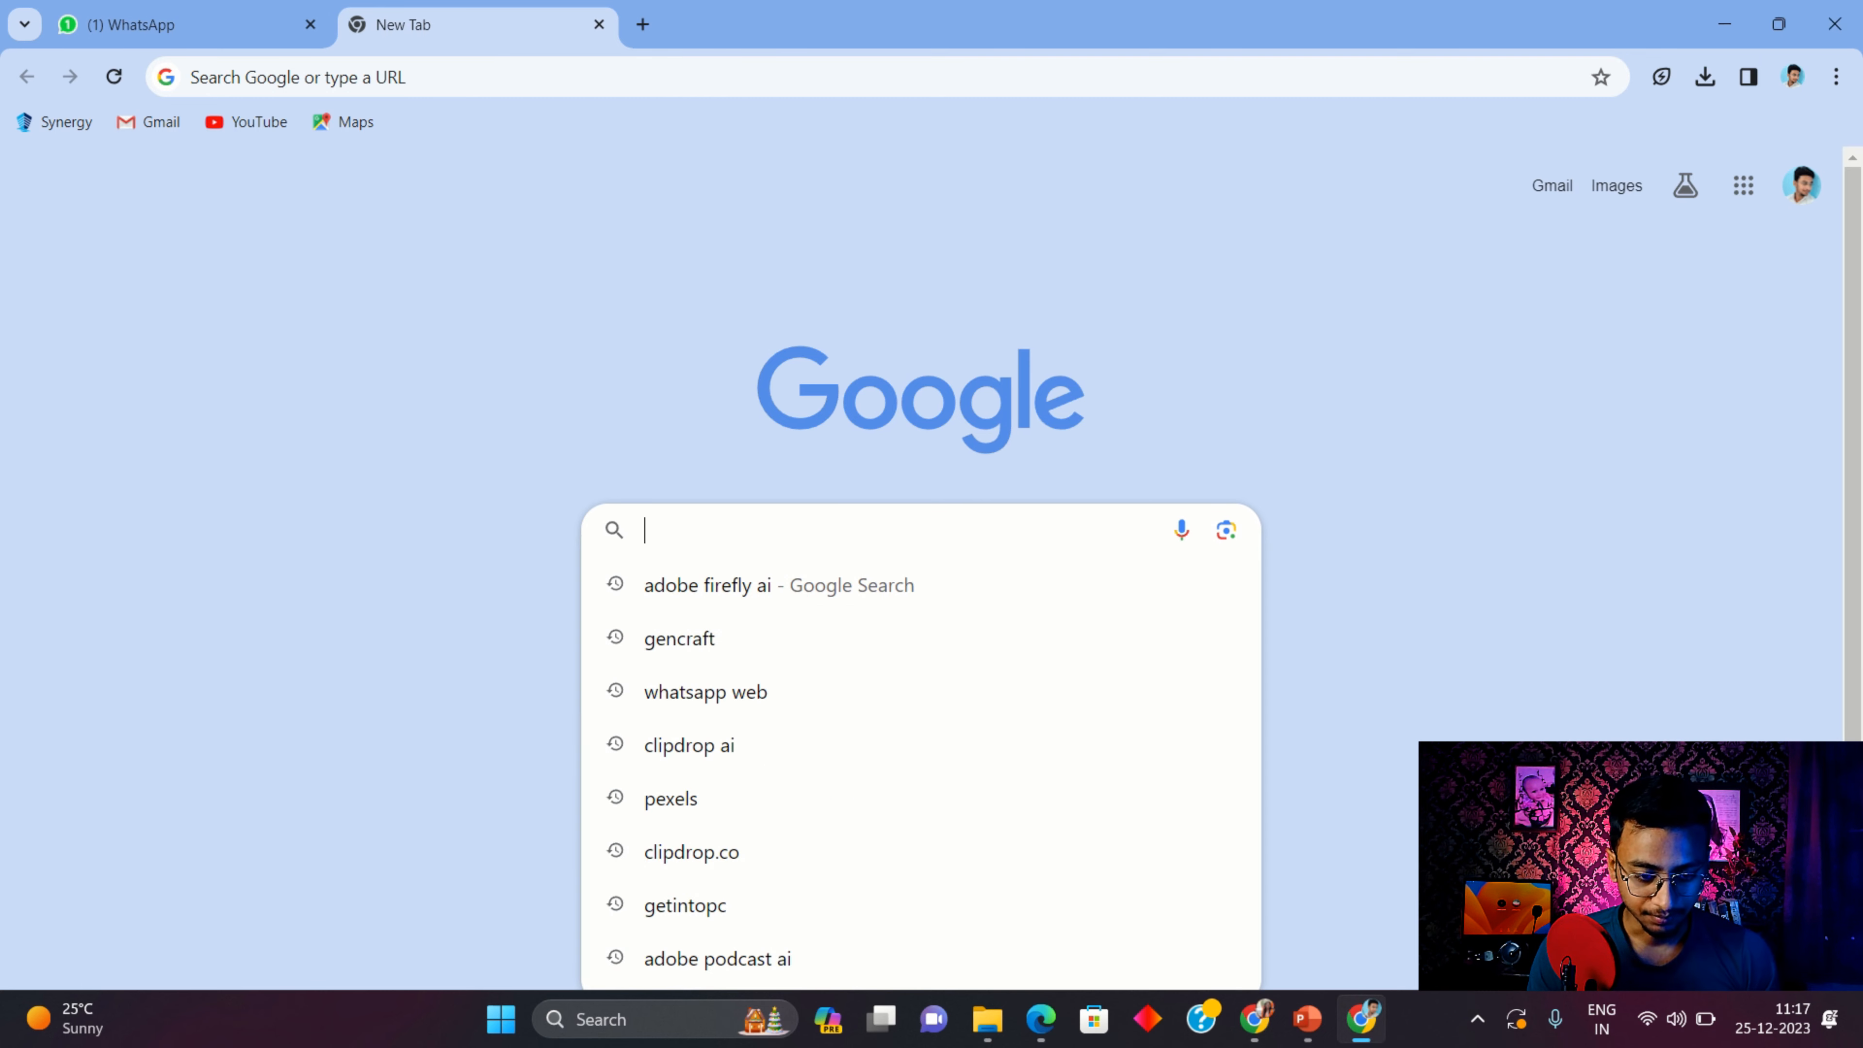
{"action": "type", "text": "adobe firefly ai"}
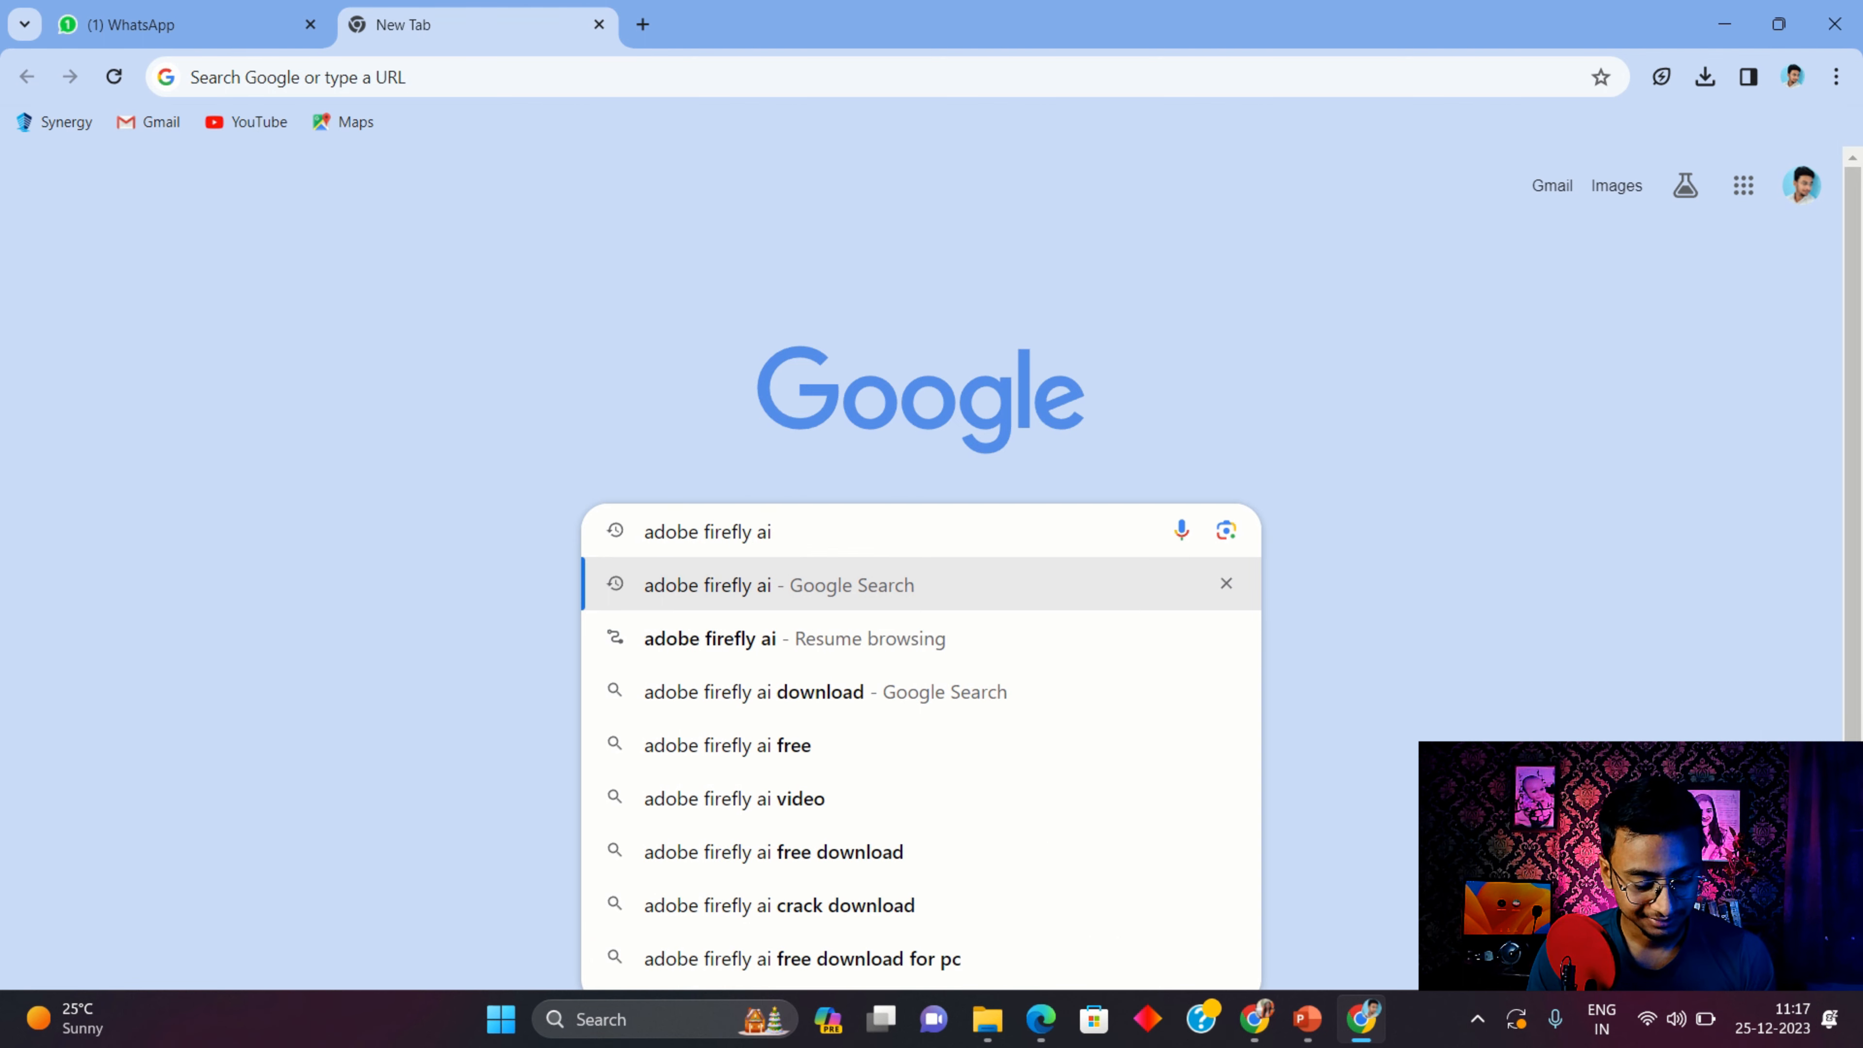
{"action": "key", "text": "Return"}
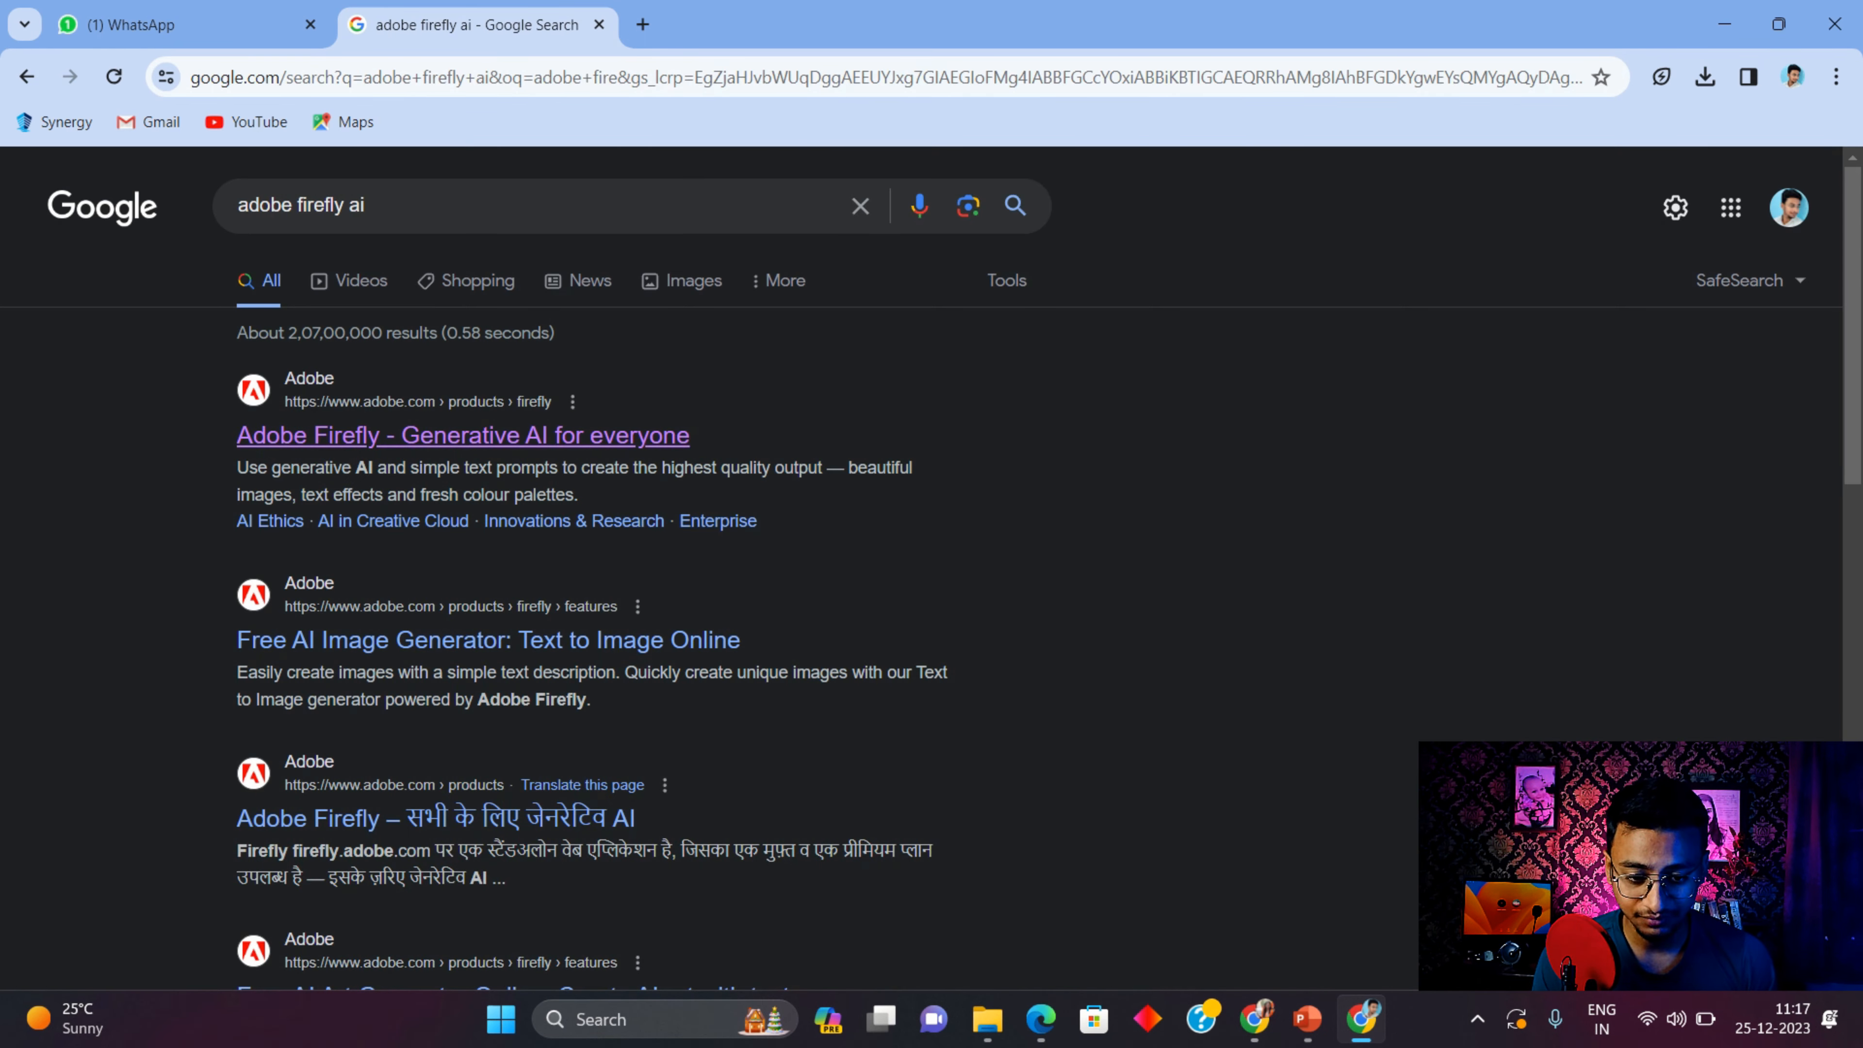
{"action": "left_click", "coordinate": [462, 435]}
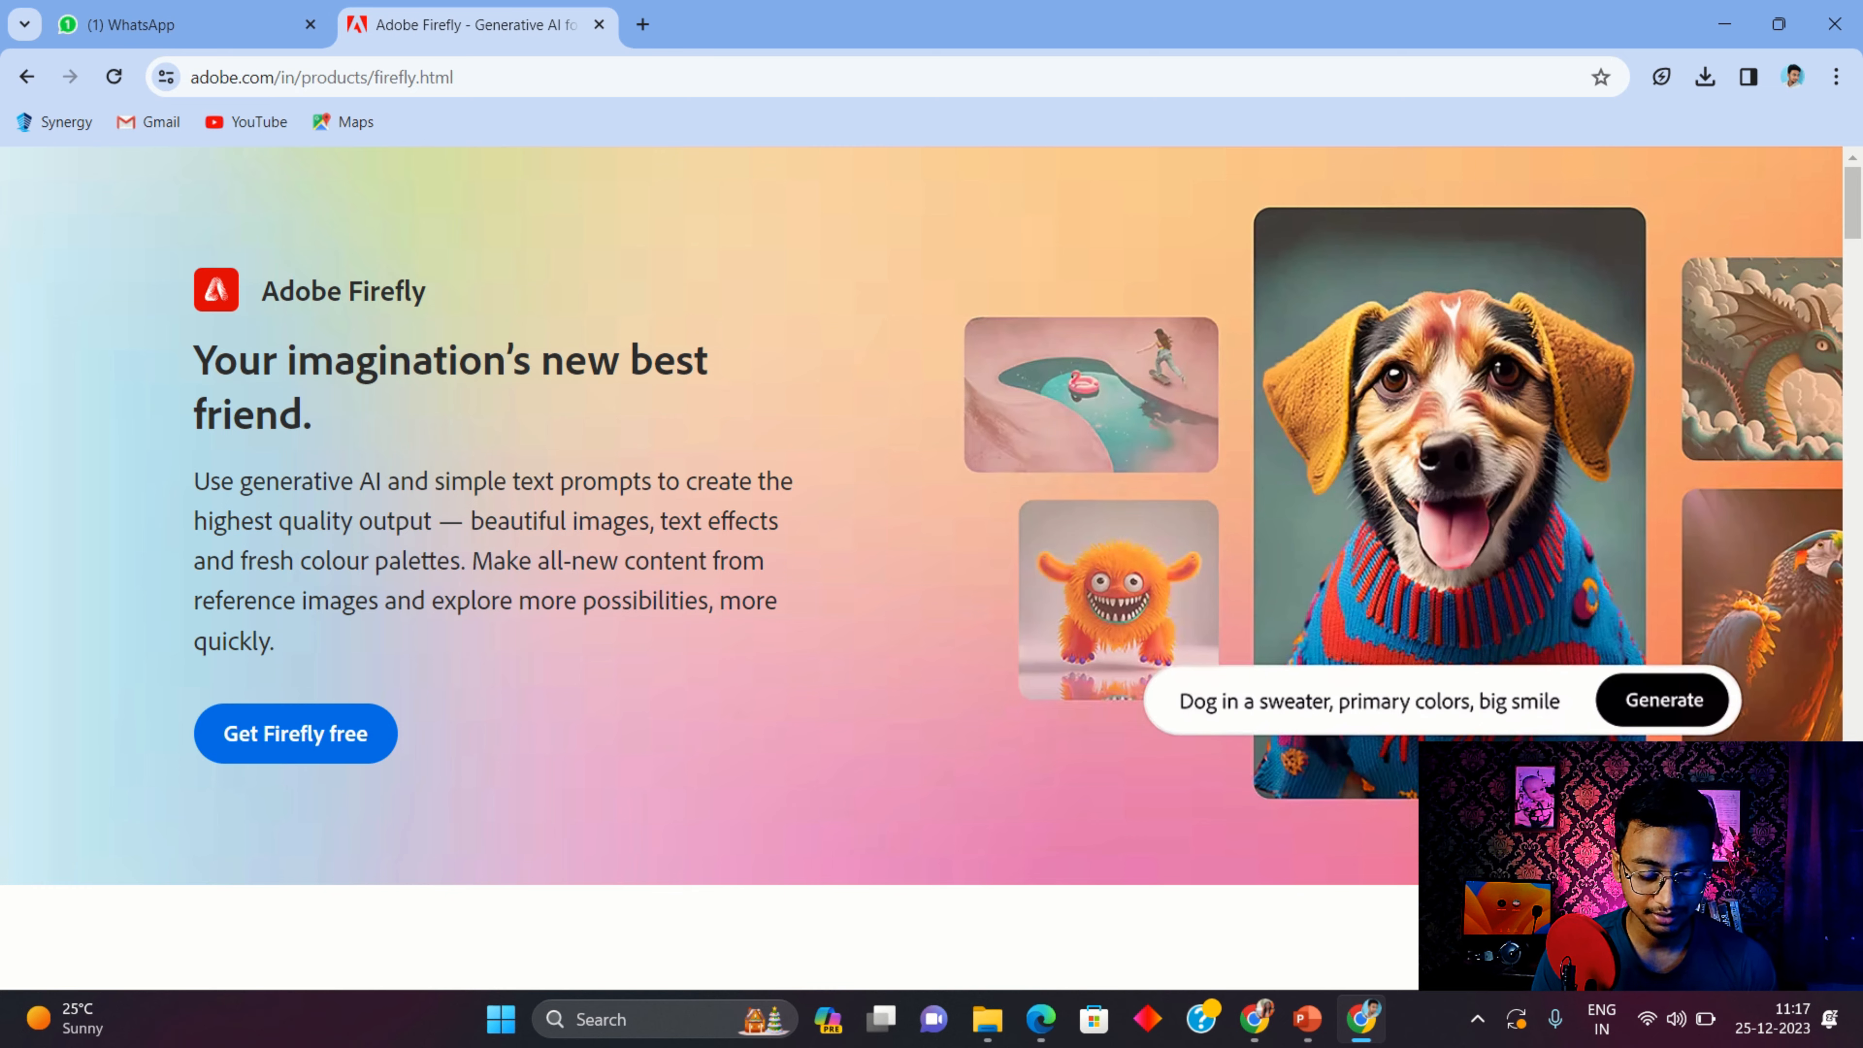
Browse the Firefly features and open Generative Fill
{"action": "scroll", "coordinate": [932, 569], "scroll_direction": "down", "scroll_amount": 10}
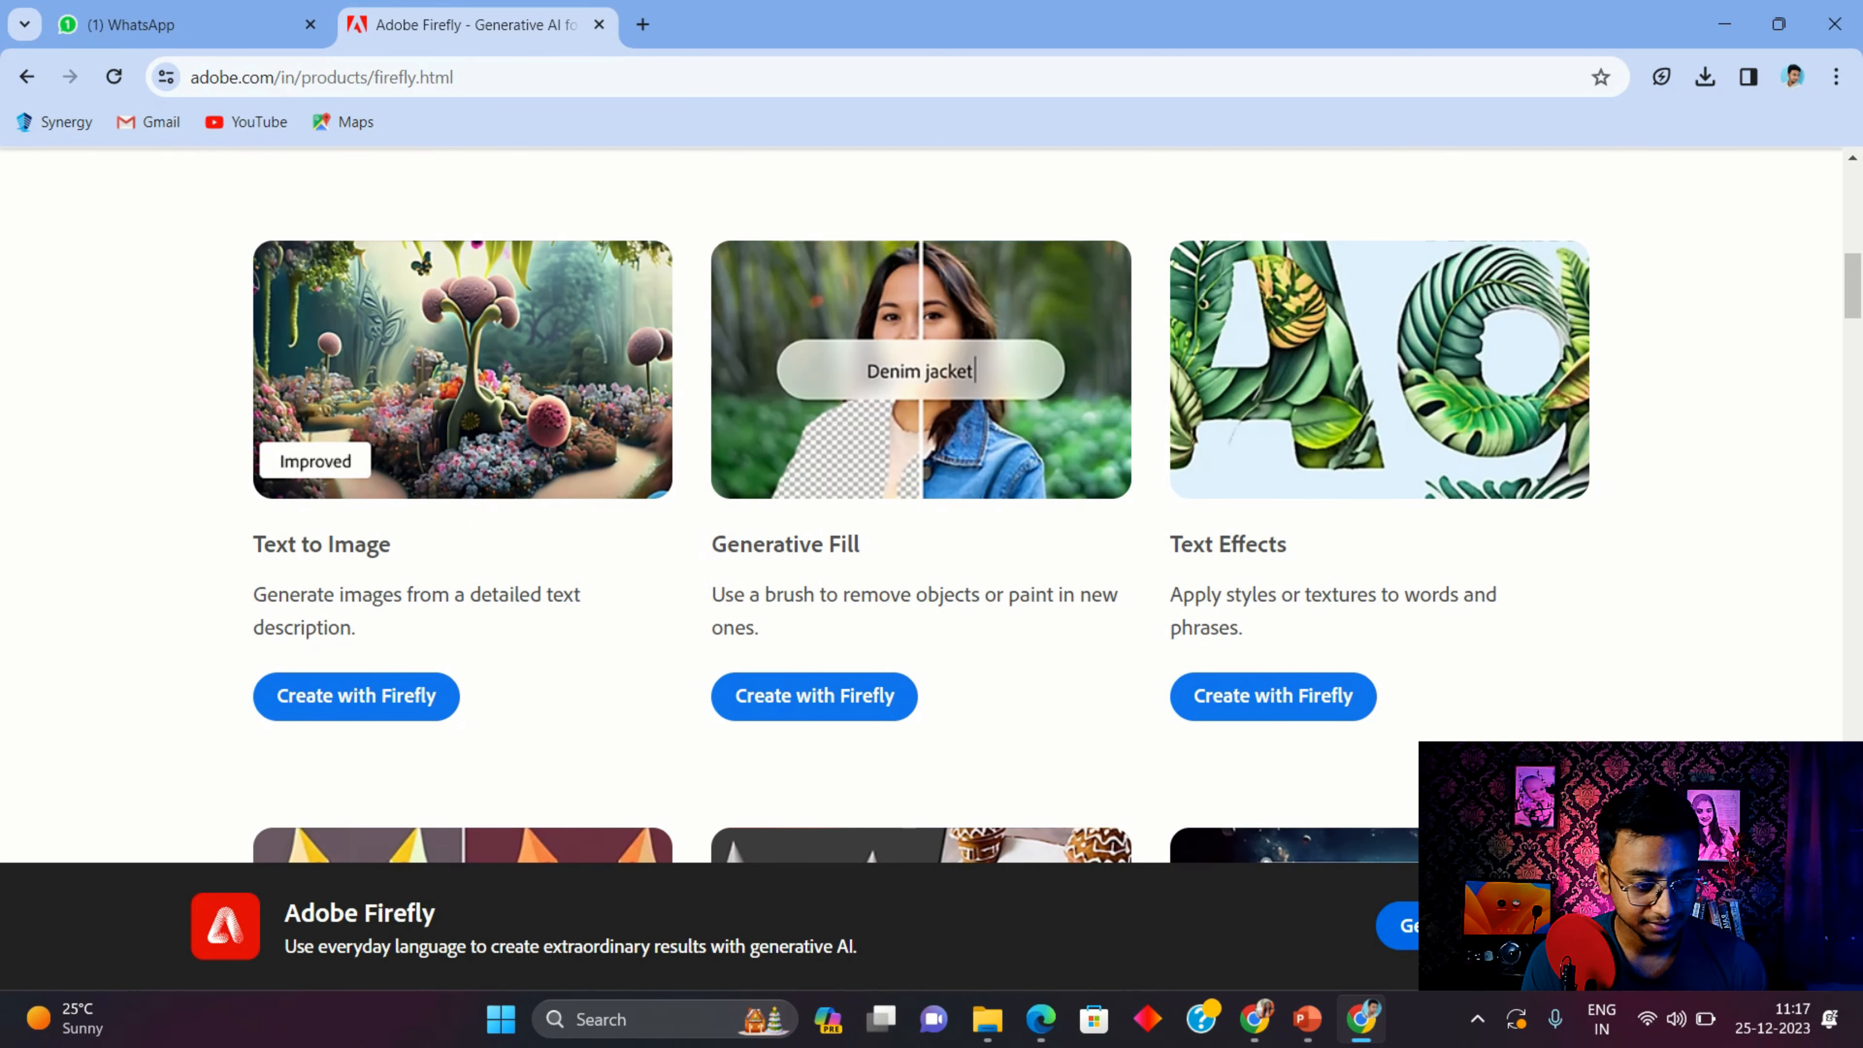
{"action": "scroll", "coordinate": [1418, 279], "scroll_direction": "down", "scroll_amount": 8}
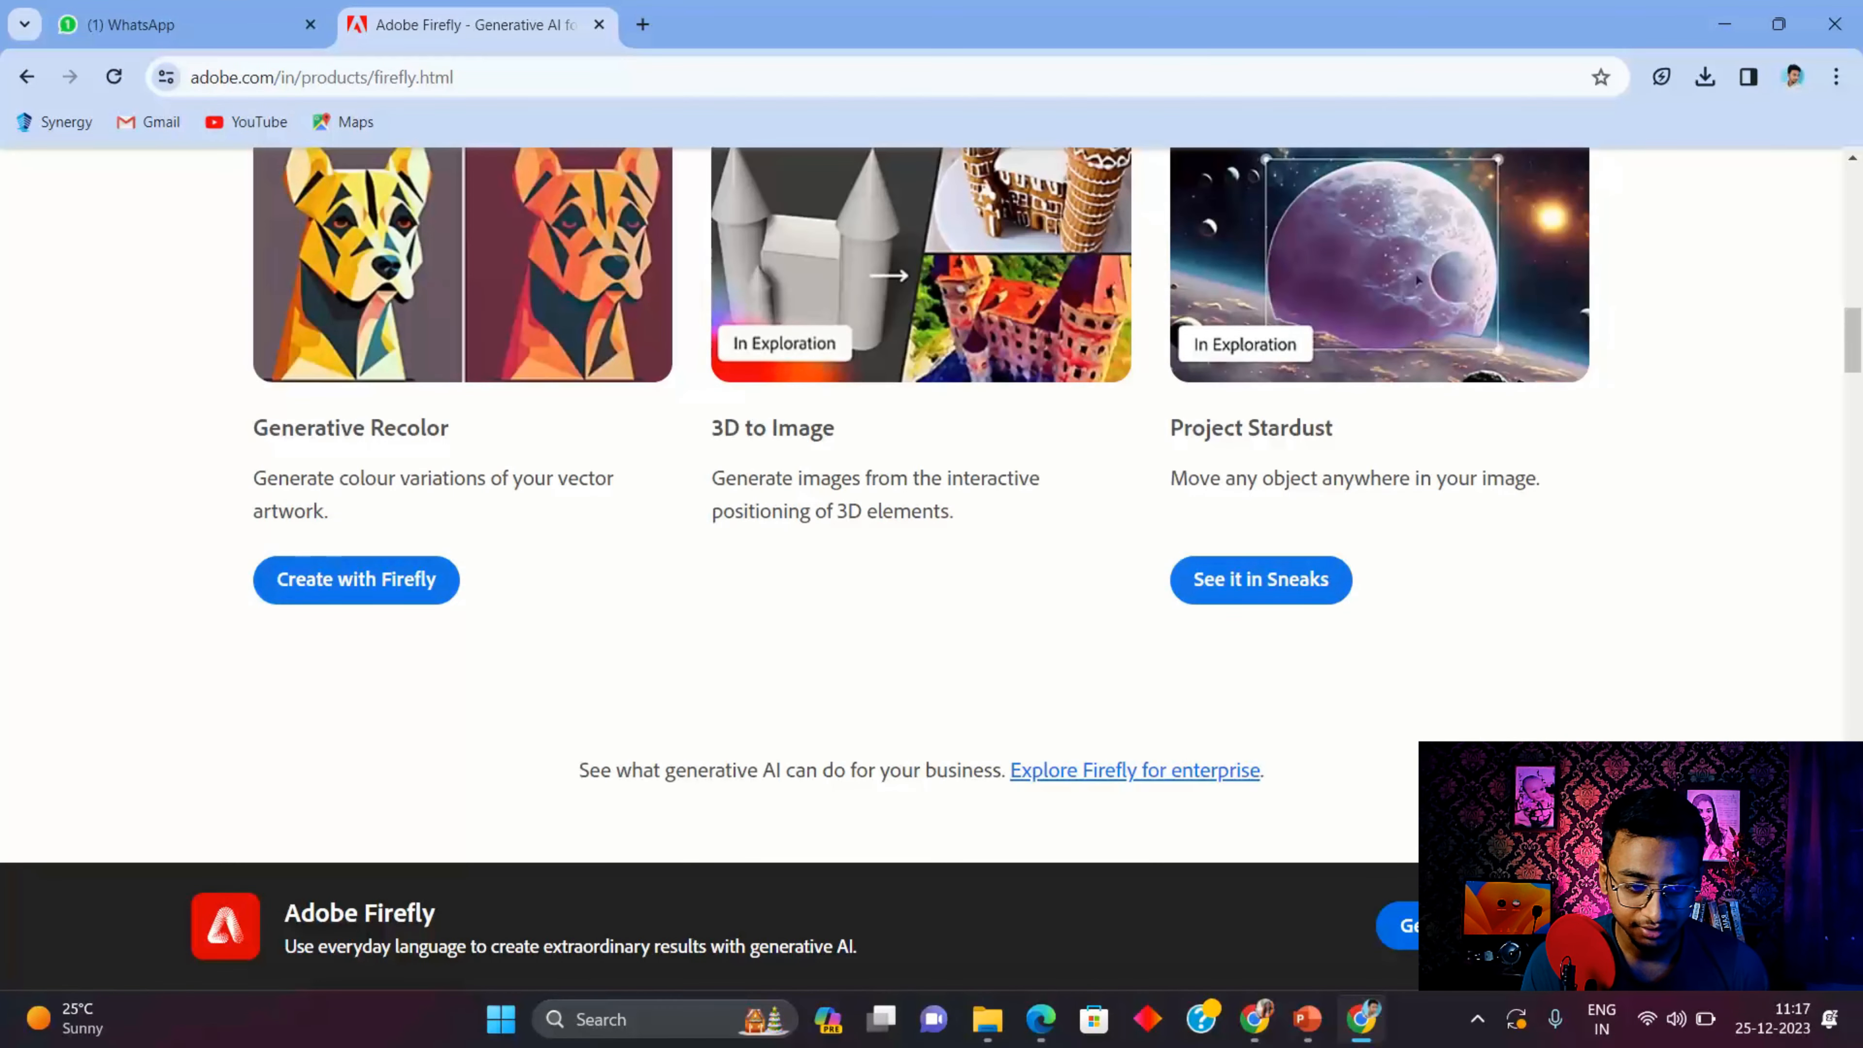
{"action": "scroll", "coordinate": [1418, 280], "scroll_direction": "up", "scroll_amount": 8}
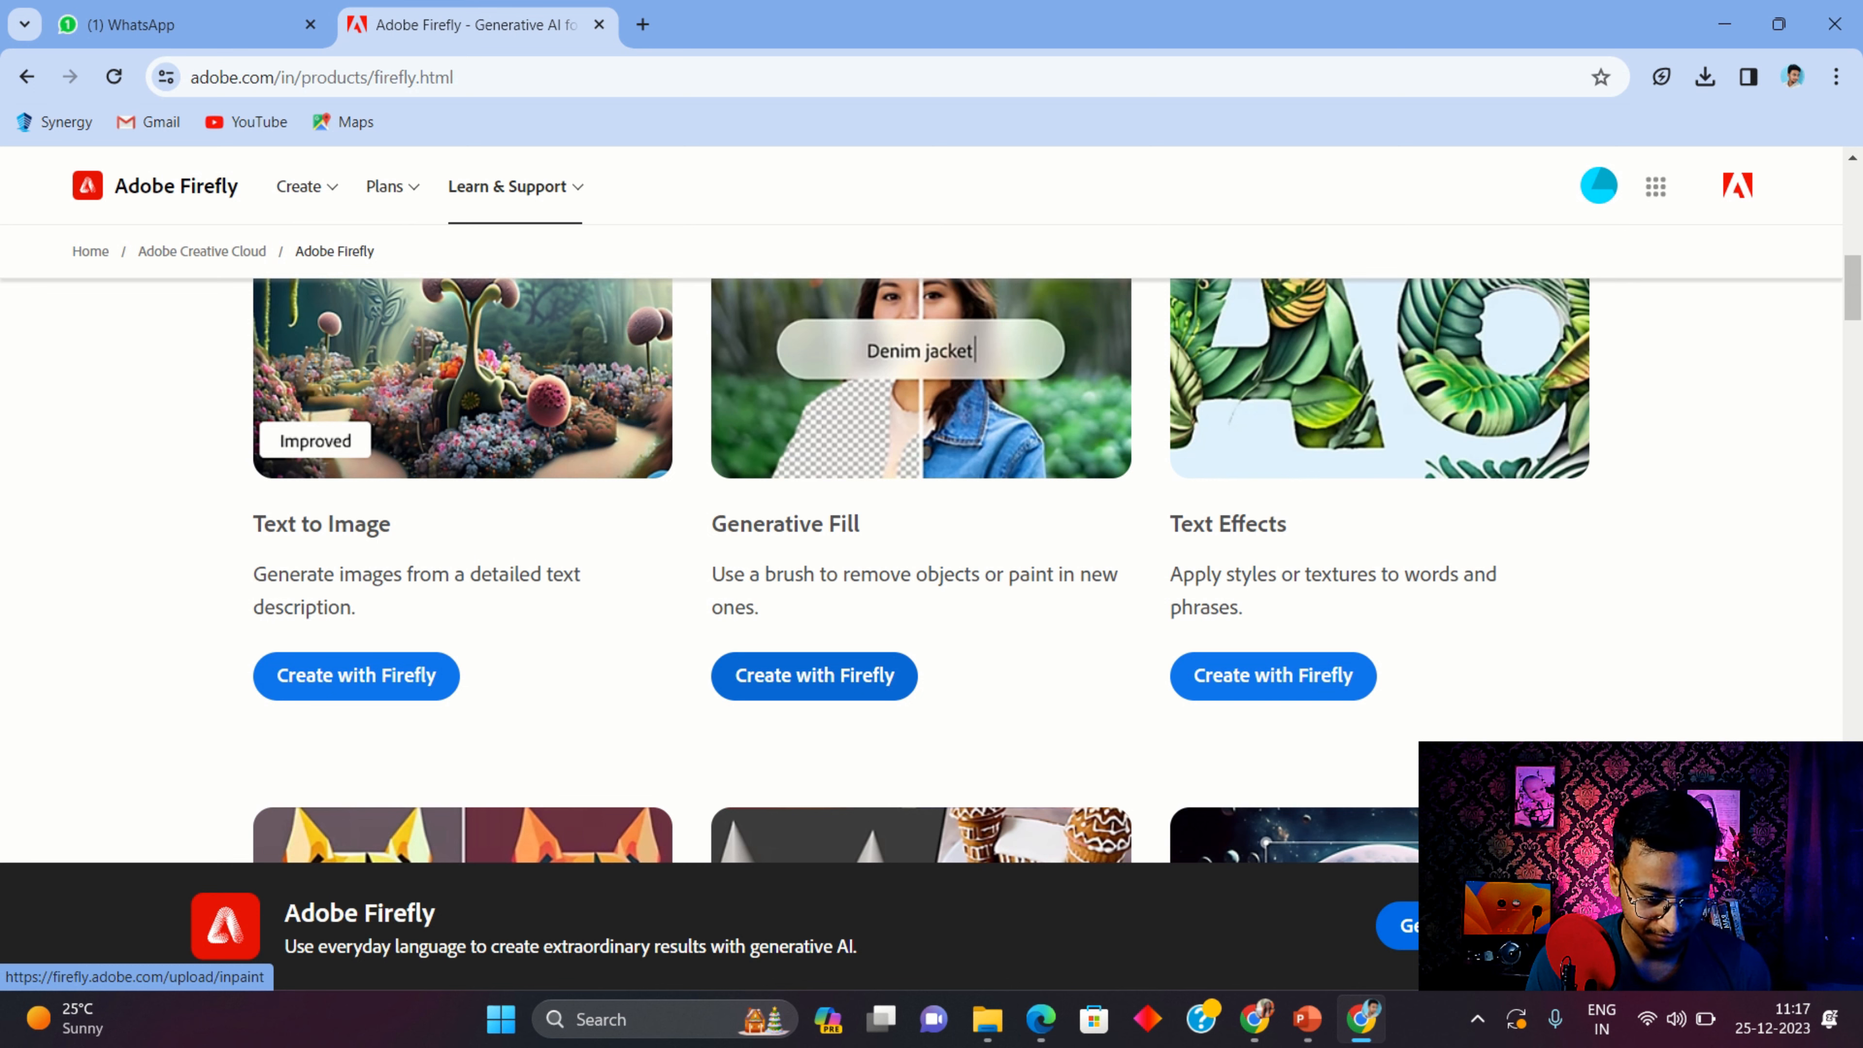
{"action": "left_click", "coordinate": [814, 675]}
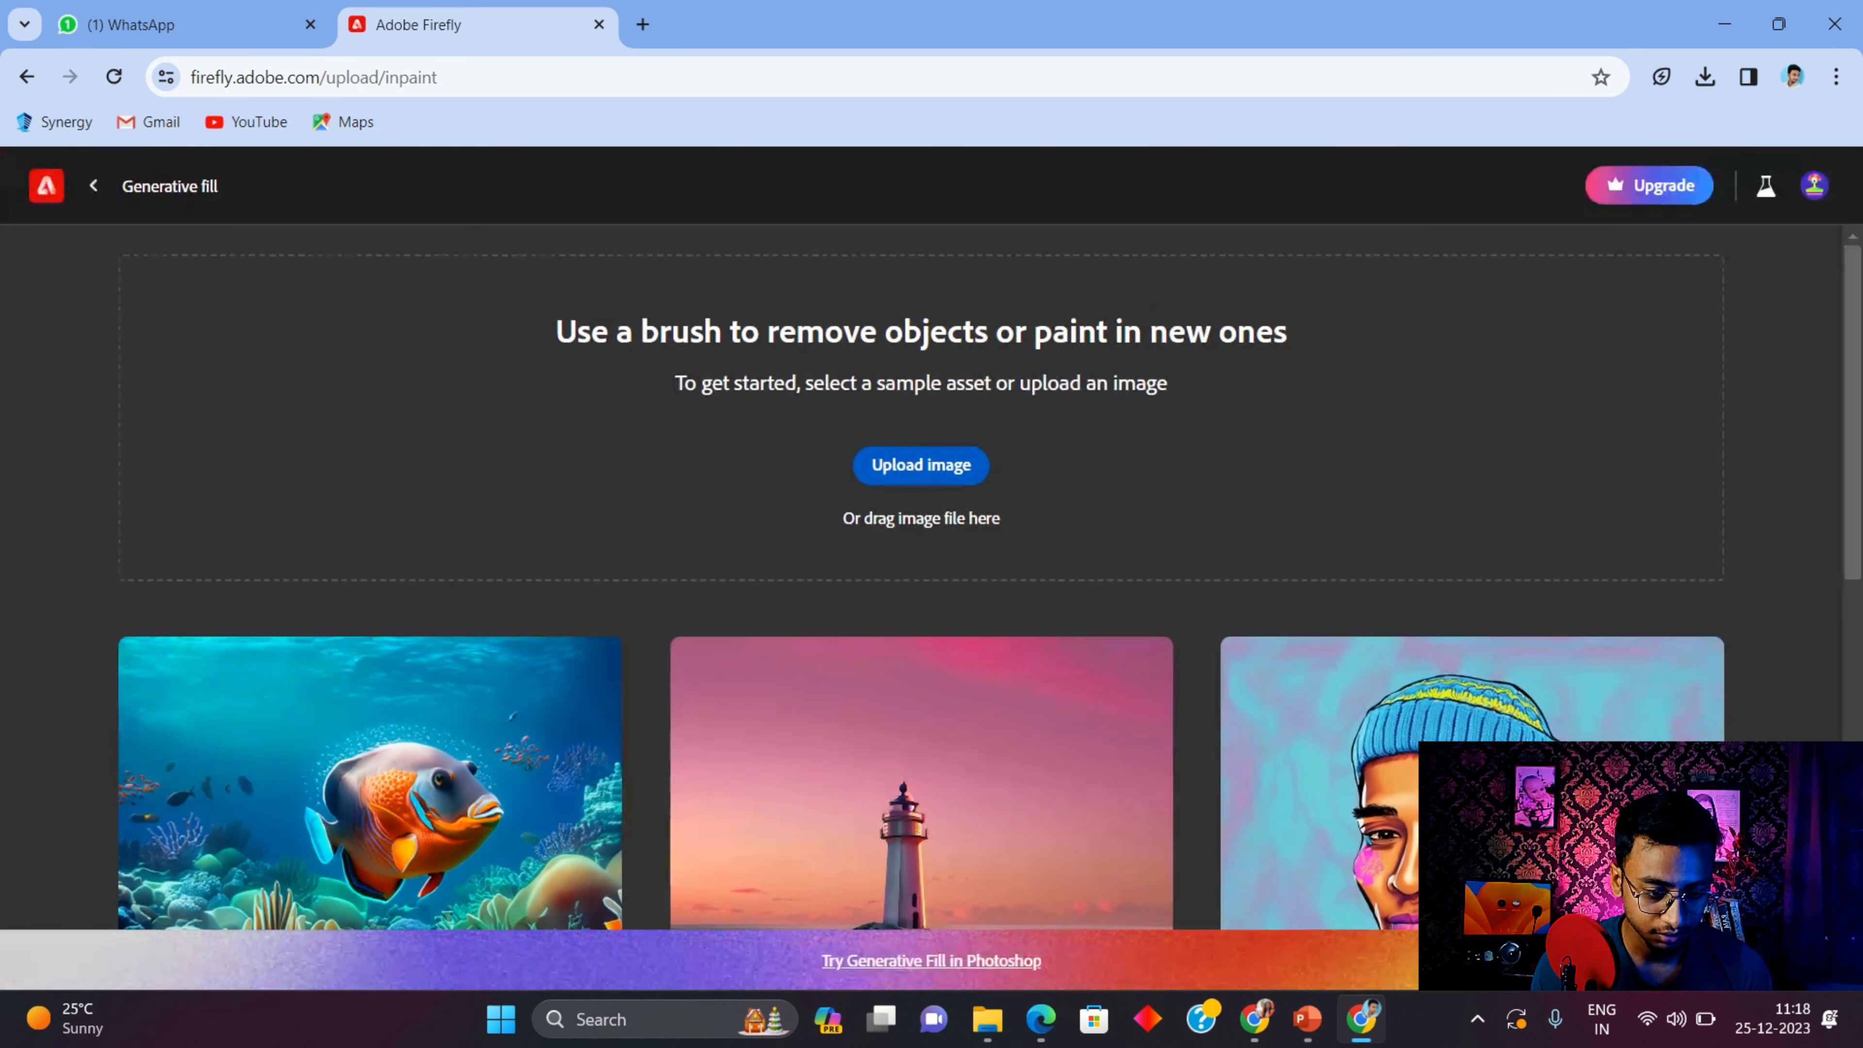
Upload the pngtree photo of the man in jeans standing in the studio from Downloads to Generative Fill
{"action": "left_click", "coordinate": [923, 467]}
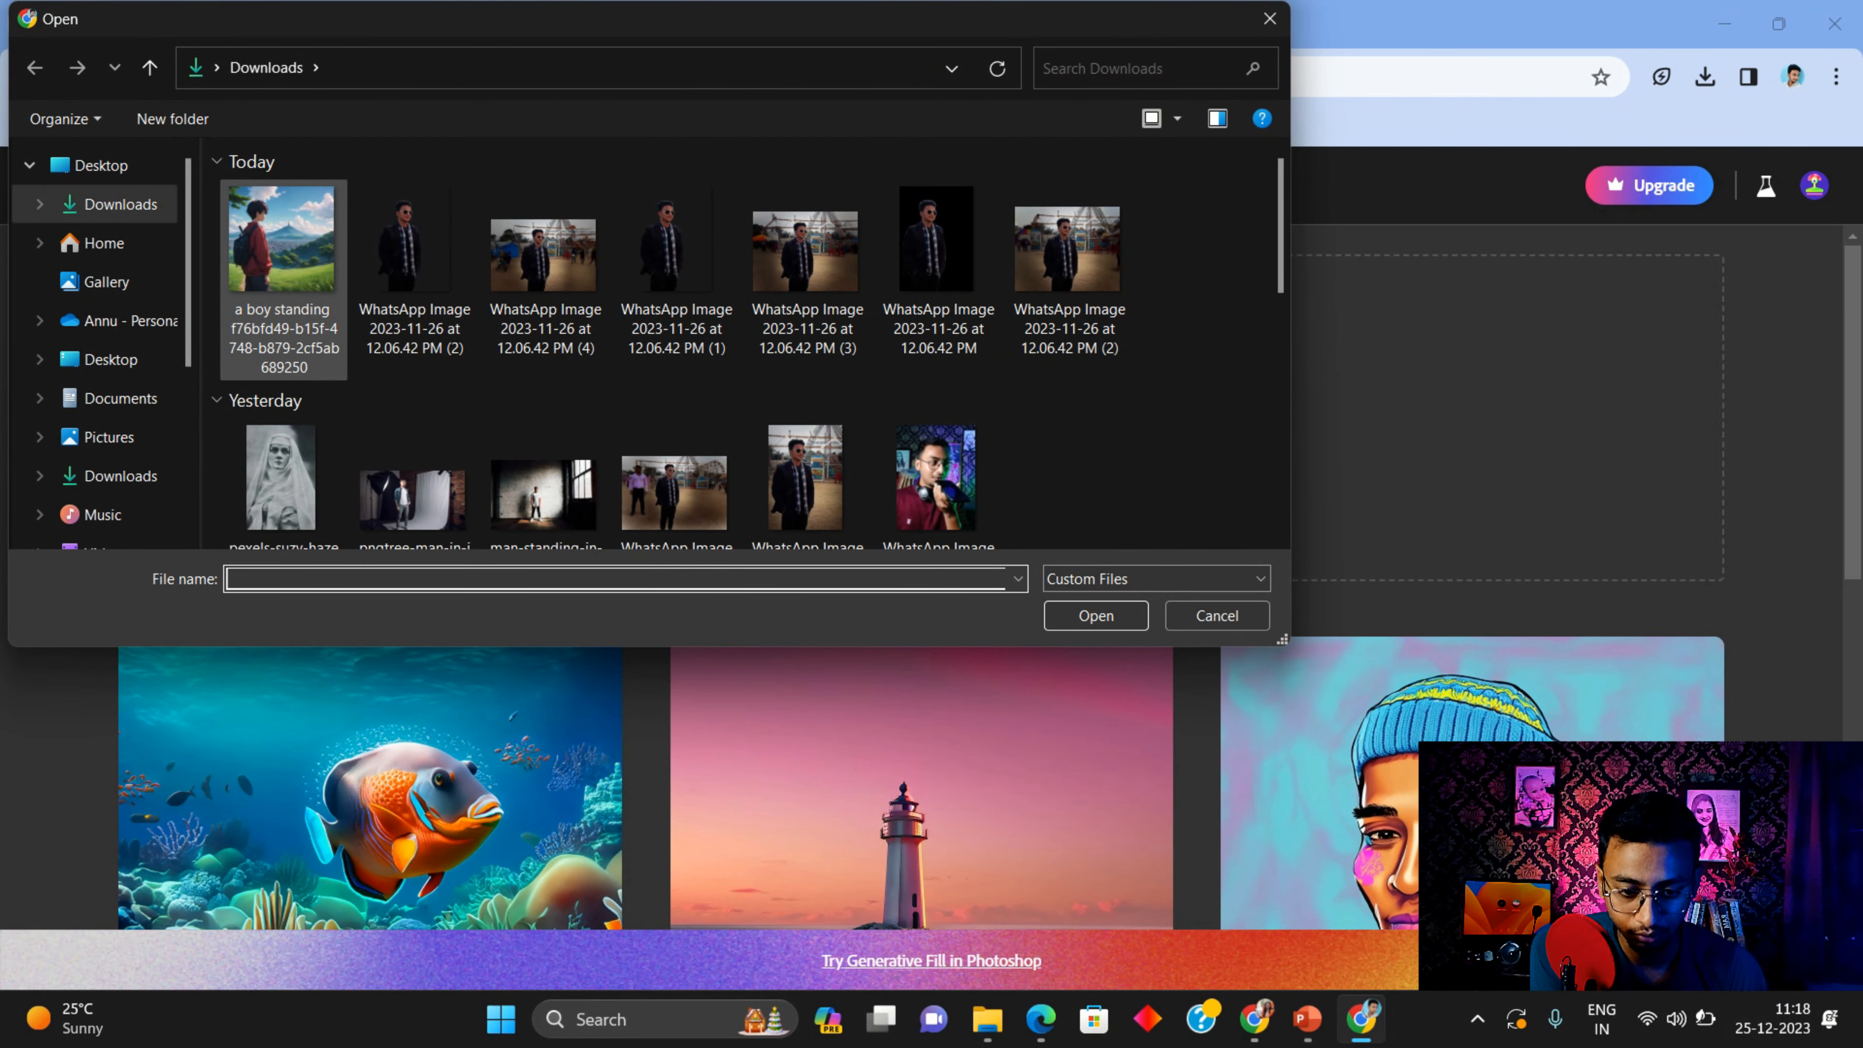
{"action": "scroll", "coordinate": [579, 455], "scroll_direction": "down", "scroll_amount": 1}
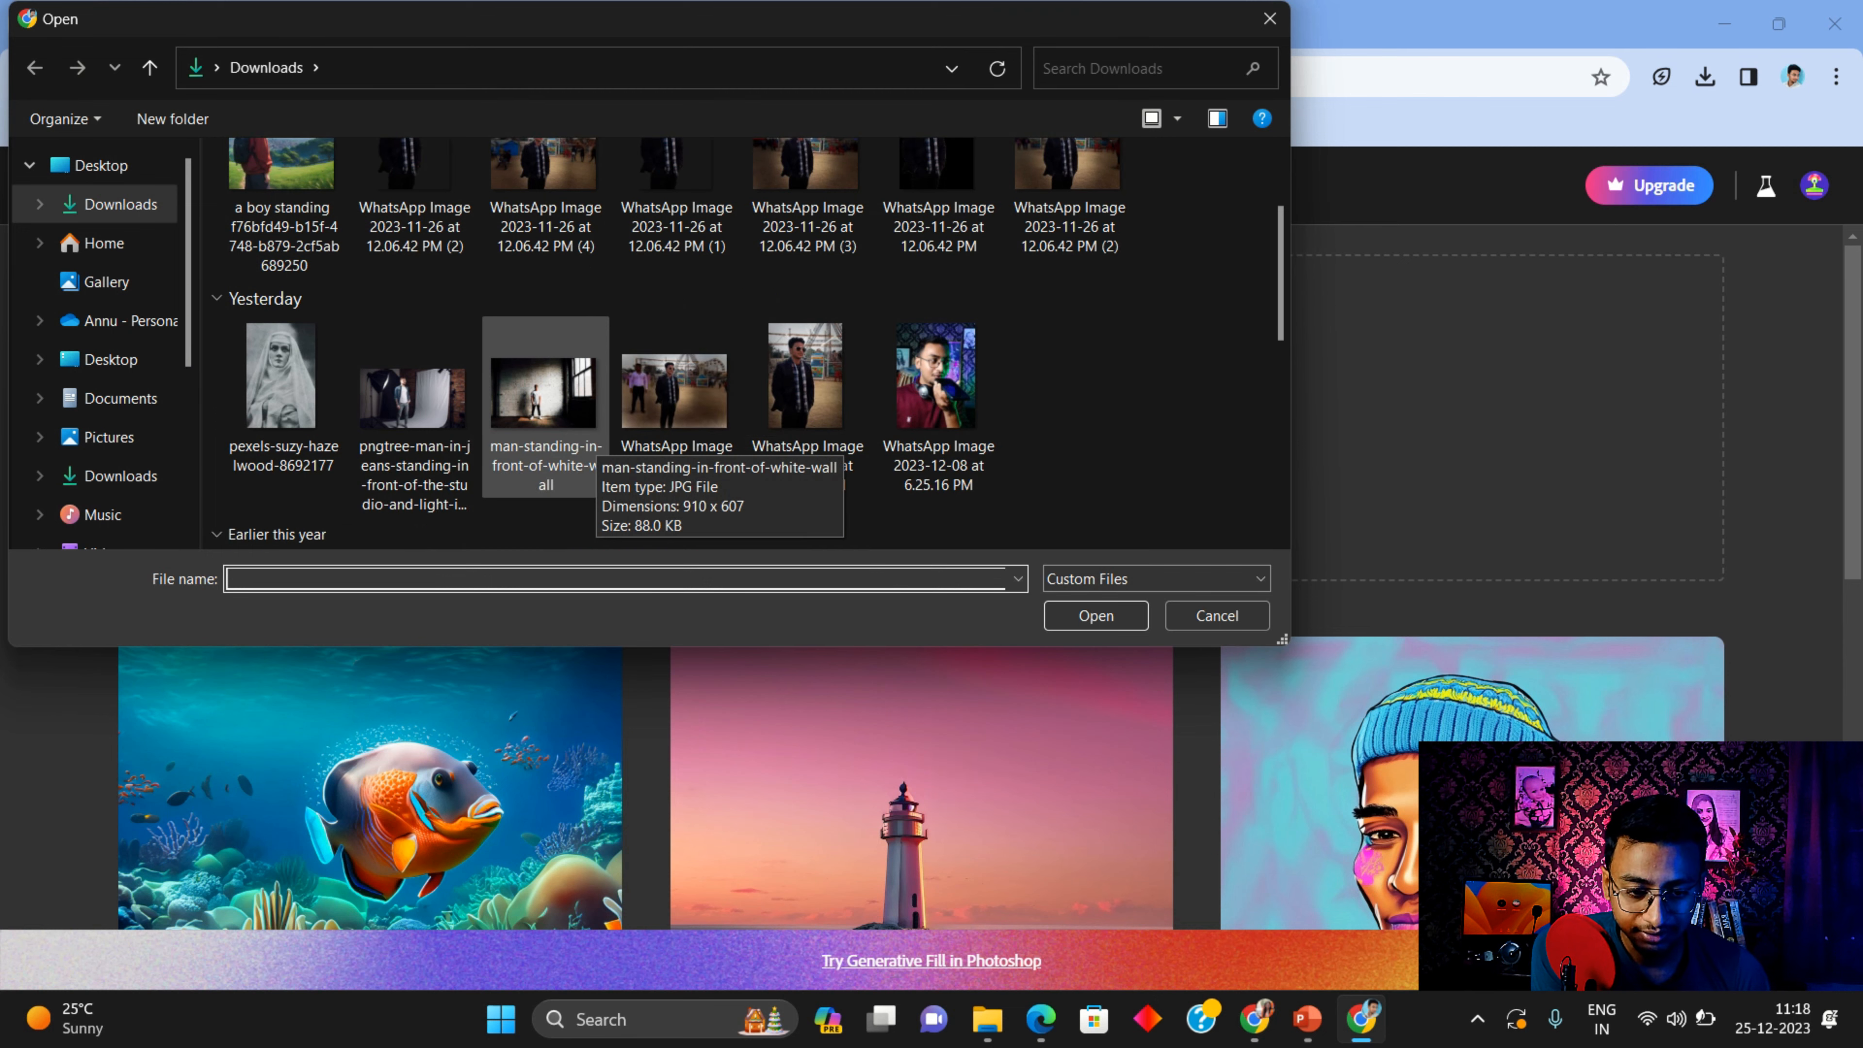
{"action": "scroll", "coordinate": [546, 411], "scroll_direction": "up", "scroll_amount": 1}
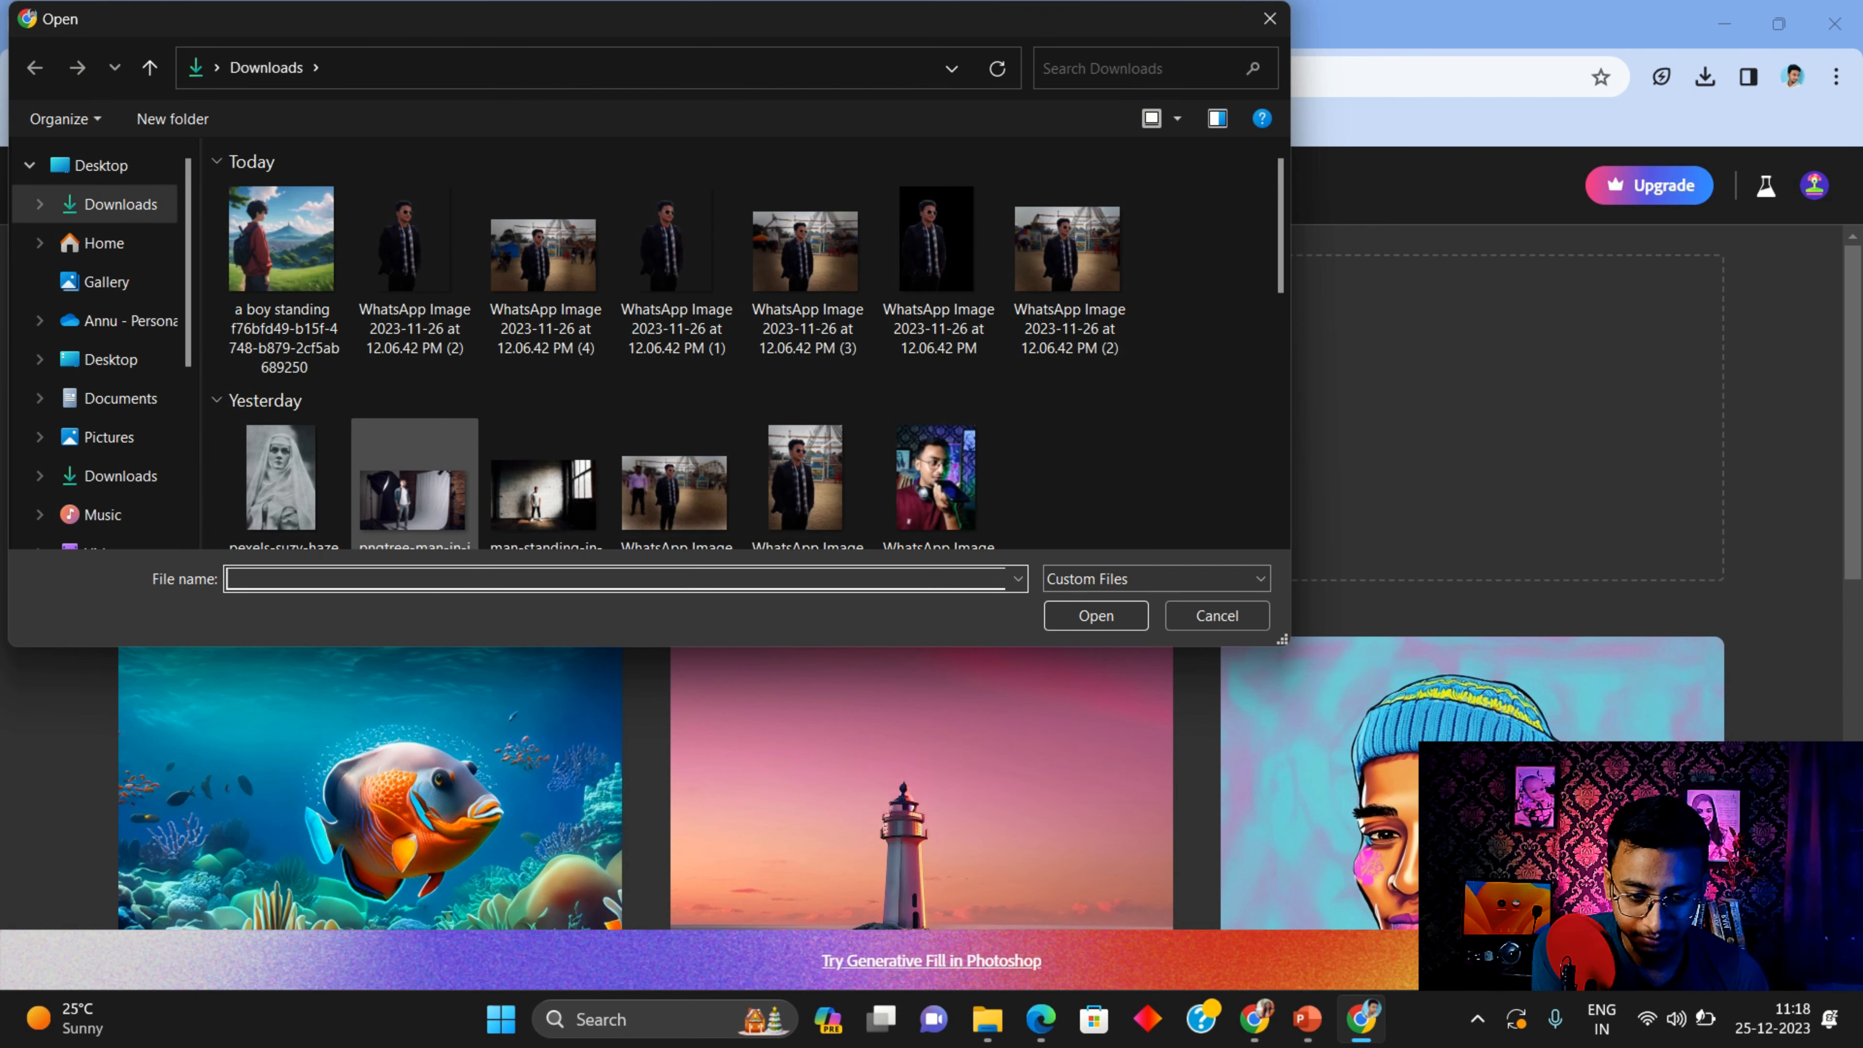
{"action": "key", "text": "Escape"}
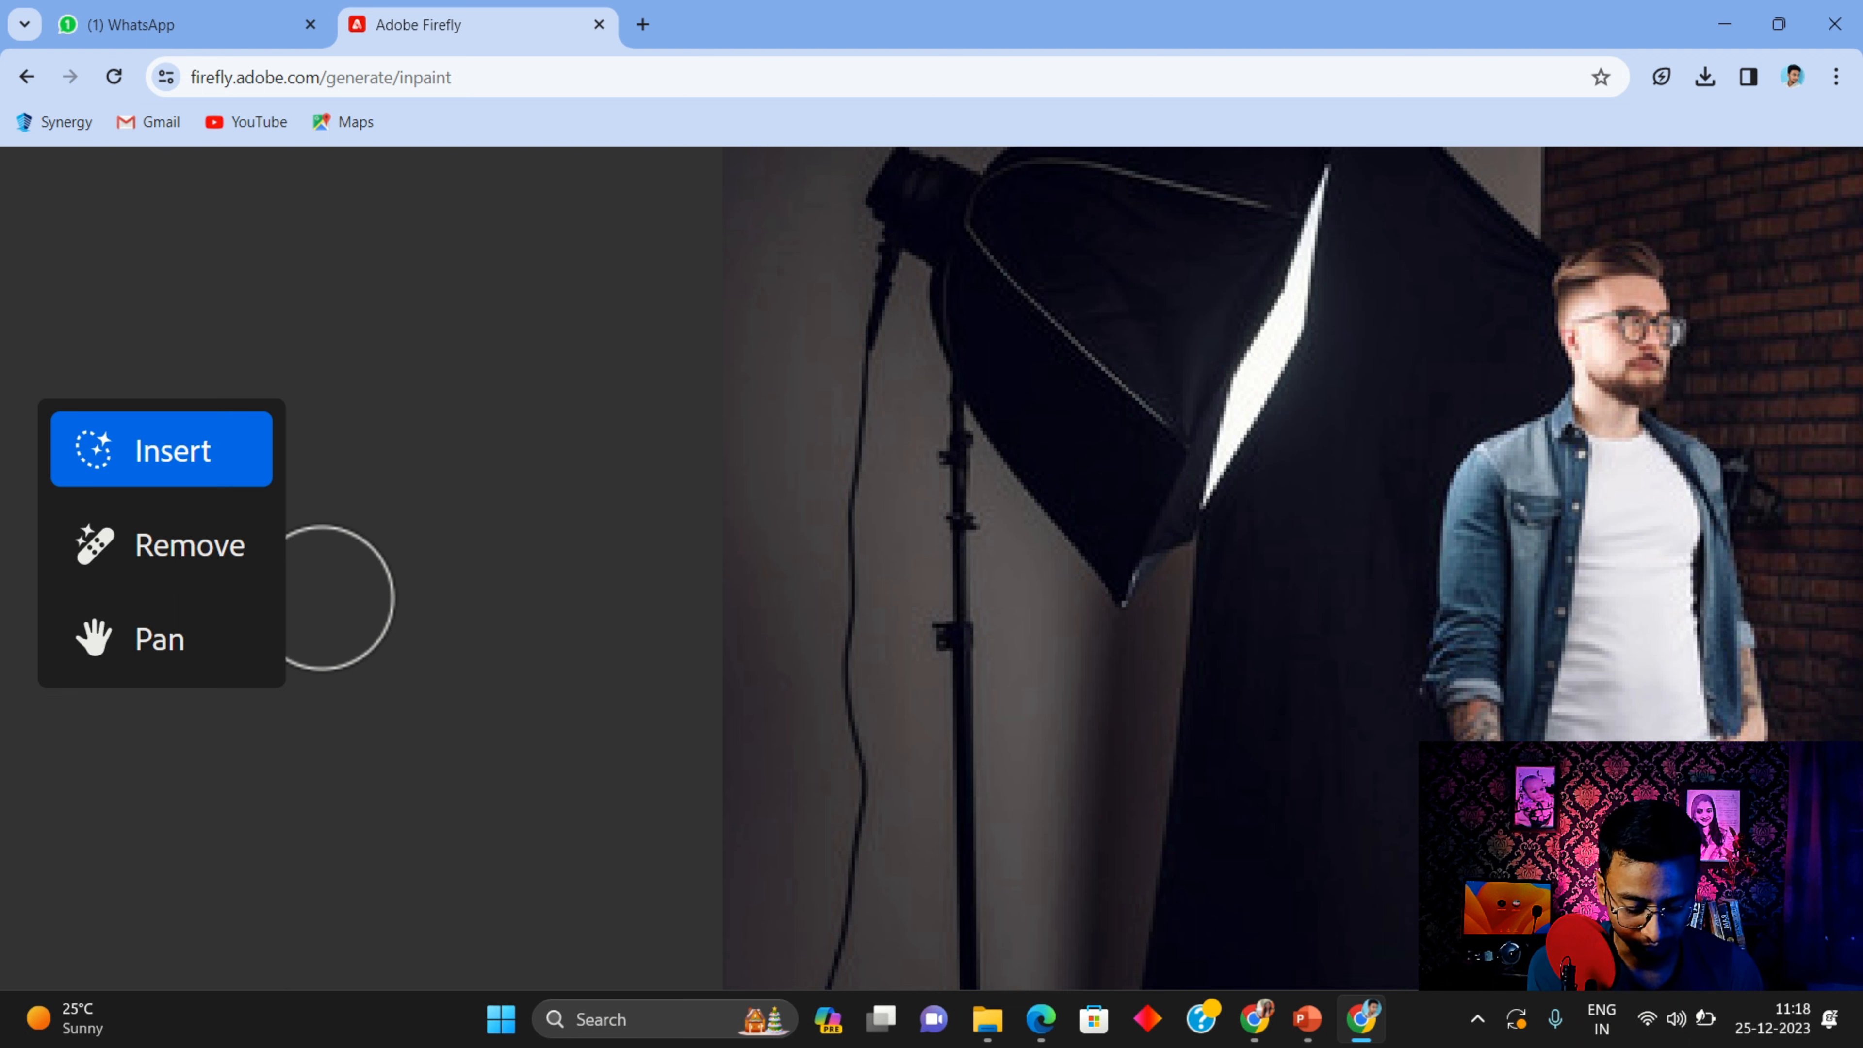
Remove the softbox light with its stand and cable from the studio photo, compare the three results and keep the first
{"action": "left_click", "coordinate": [162, 544]}
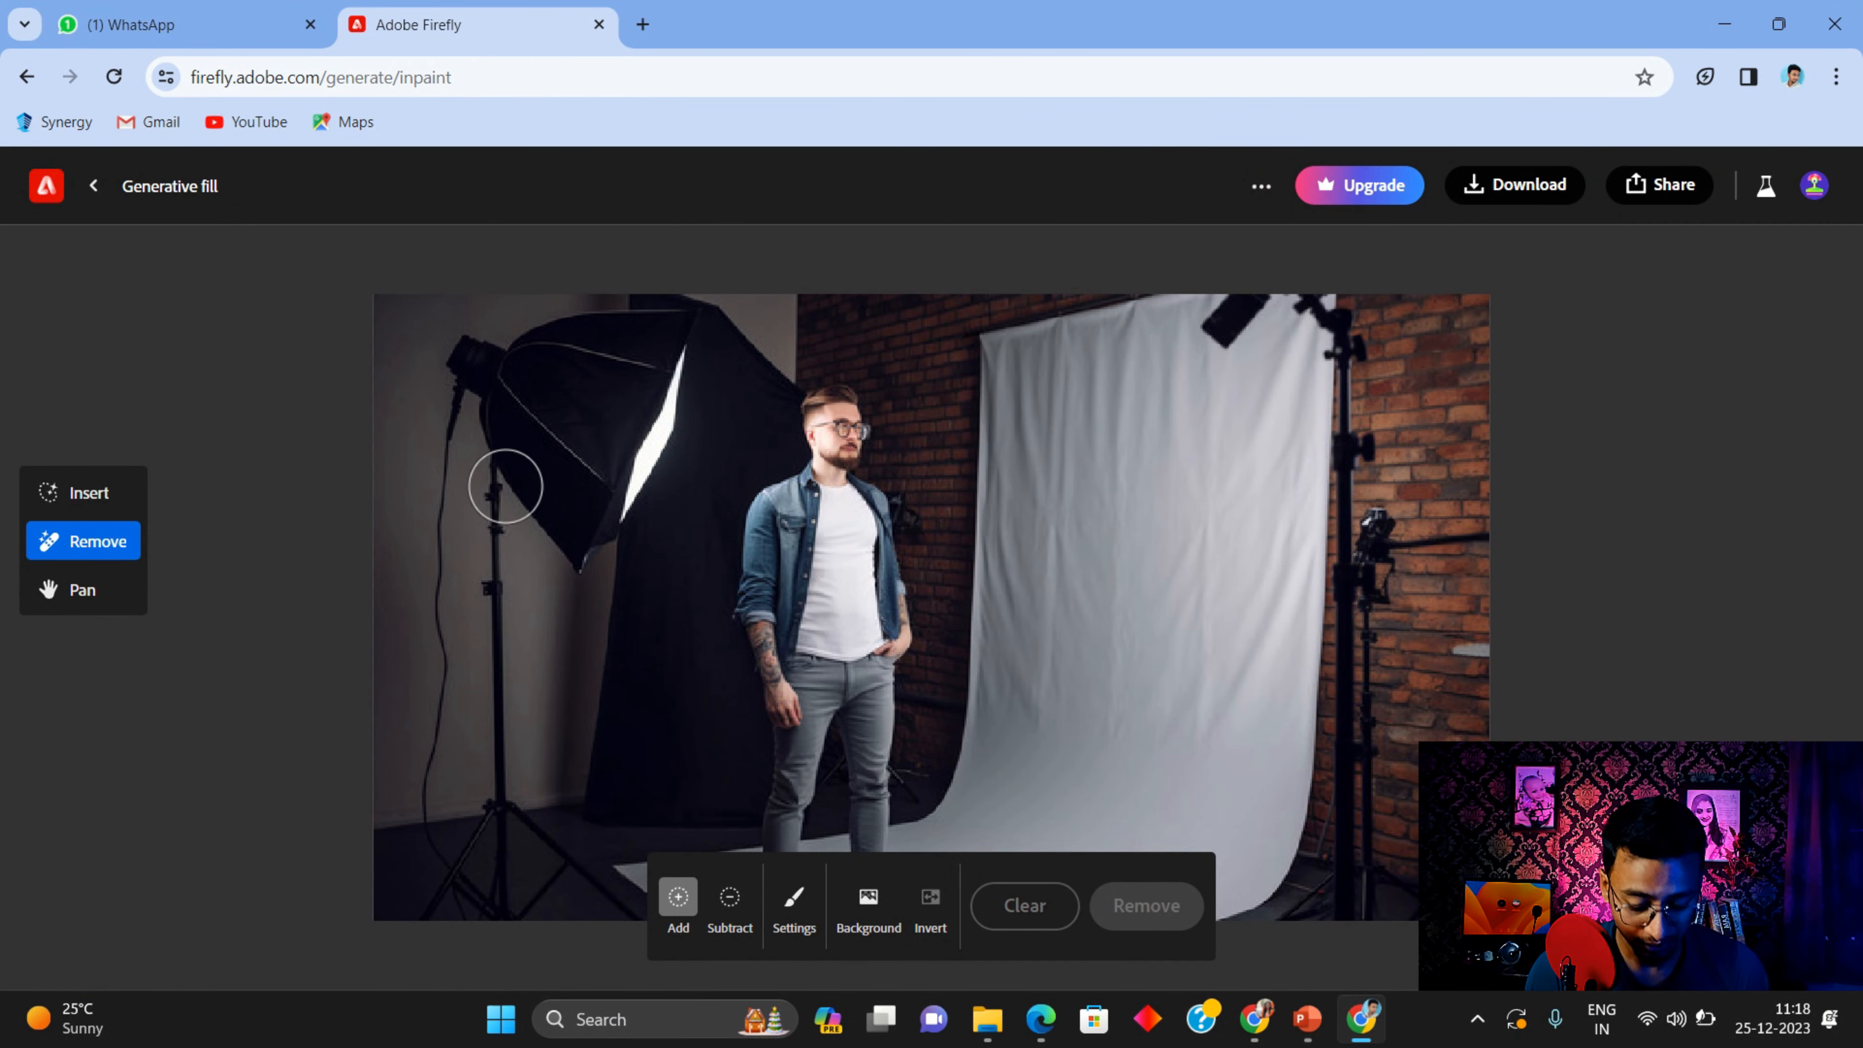
{"action": "mouse_move", "coordinate": [481, 367]}
{"action": "left_mouse_down"}
{"action": "mouse_move", "coordinate": [571, 343]}
{"action": "mouse_move", "coordinate": [671, 337]}
{"action": "mouse_move", "coordinate": [642, 450]}
{"action": "mouse_move", "coordinate": [572, 548]}
{"action": "mouse_move", "coordinate": [466, 437]}
{"action": "mouse_move", "coordinate": [513, 423]}
{"action": "mouse_move", "coordinate": [577, 450]}
{"action": "mouse_move", "coordinate": [594, 401]}
{"action": "mouse_move", "coordinate": [573, 397]}
{"action": "mouse_move", "coordinate": [565, 479]}
{"action": "mouse_move", "coordinate": [468, 354]}
{"action": "mouse_move", "coordinate": [470, 488]}
{"action": "mouse_move", "coordinate": [435, 553]}
{"action": "mouse_move", "coordinate": [455, 914]}
{"action": "mouse_move", "coordinate": [441, 894]}
{"action": "mouse_move", "coordinate": [495, 840]}
{"action": "mouse_move", "coordinate": [493, 942]}
{"action": "mouse_move", "coordinate": [509, 830]}
{"action": "mouse_move", "coordinate": [632, 914]}
{"action": "mouse_move", "coordinate": [502, 874]}
{"action": "mouse_move", "coordinate": [477, 566]}
{"action": "mouse_move", "coordinate": [493, 502]}
{"action": "mouse_move", "coordinate": [569, 406]}
{"action": "mouse_move", "coordinate": [656, 337]}
{"action": "mouse_move", "coordinate": [581, 386]}
{"action": "mouse_move", "coordinate": [503, 367]}
{"action": "mouse_move", "coordinate": [510, 536]}
{"action": "mouse_move", "coordinate": [464, 670]}
{"action": "mouse_move", "coordinate": [623, 926]}
{"action": "mouse_move", "coordinate": [522, 915]}
{"action": "left_mouse_up"}
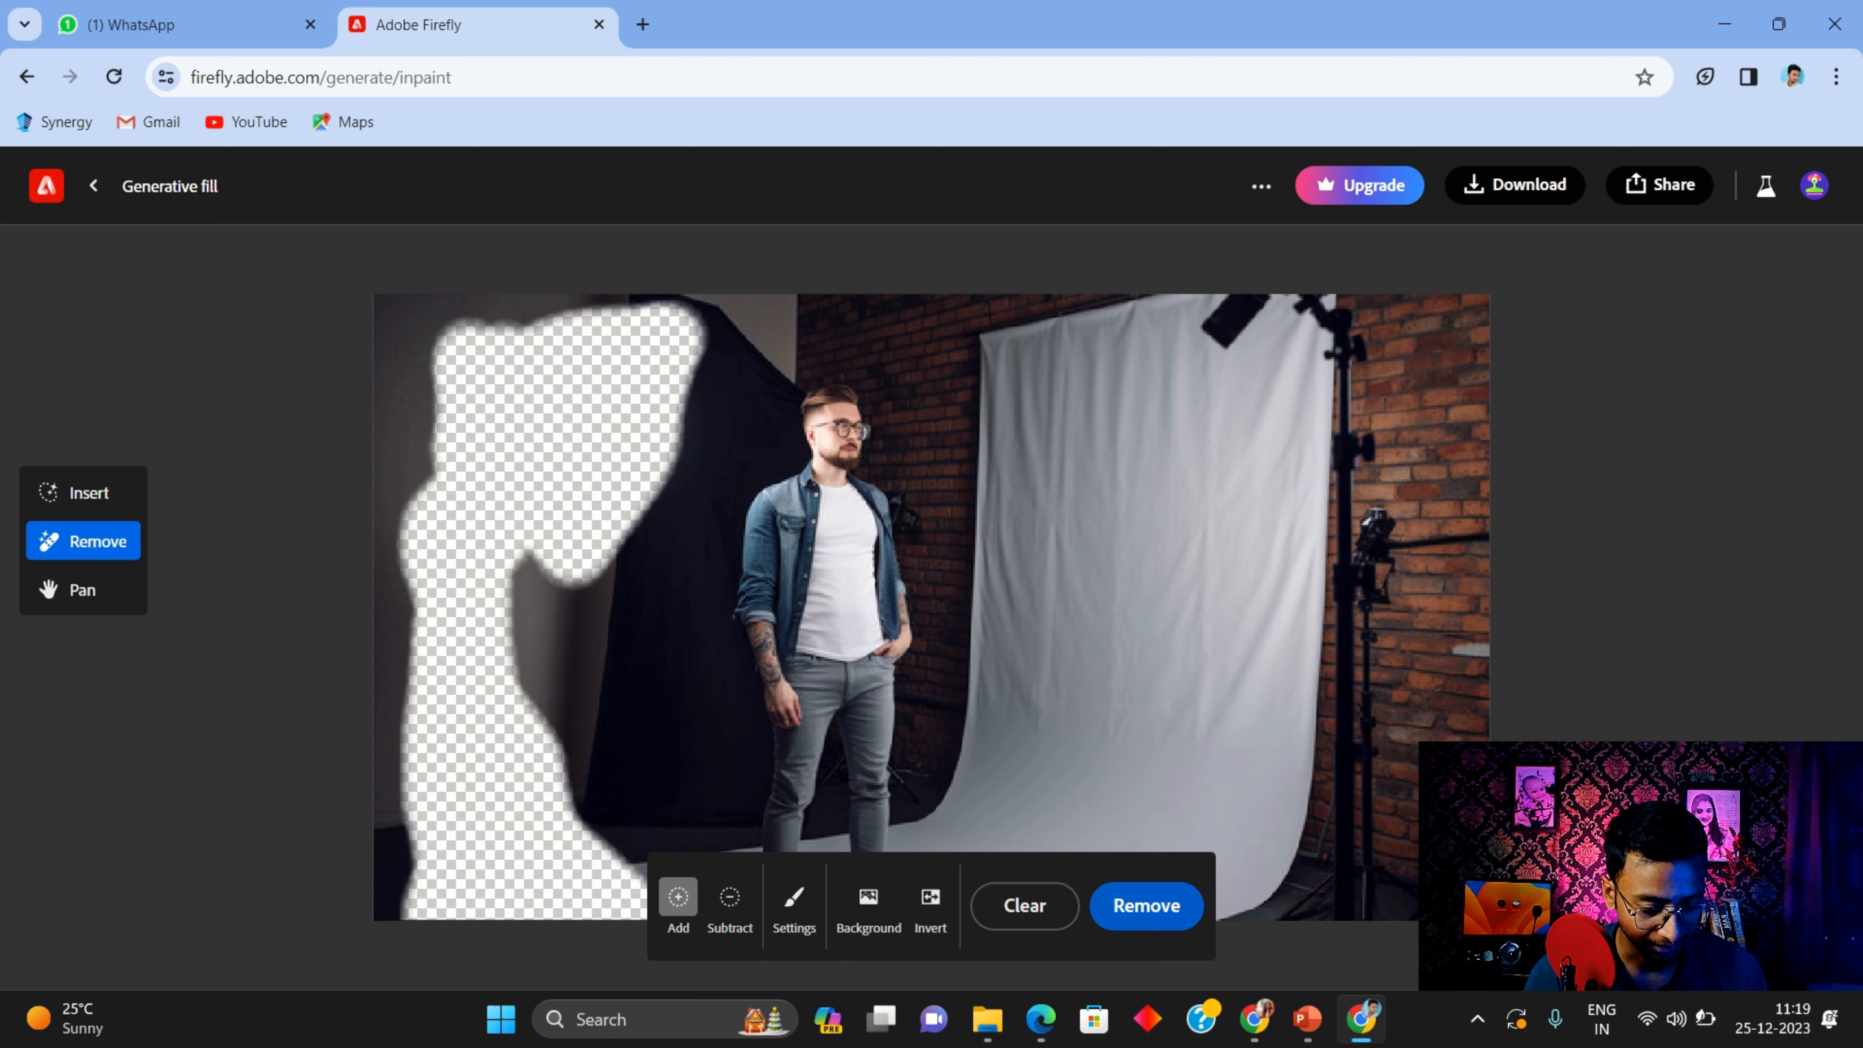
{"action": "left_click", "coordinate": [1145, 905]}
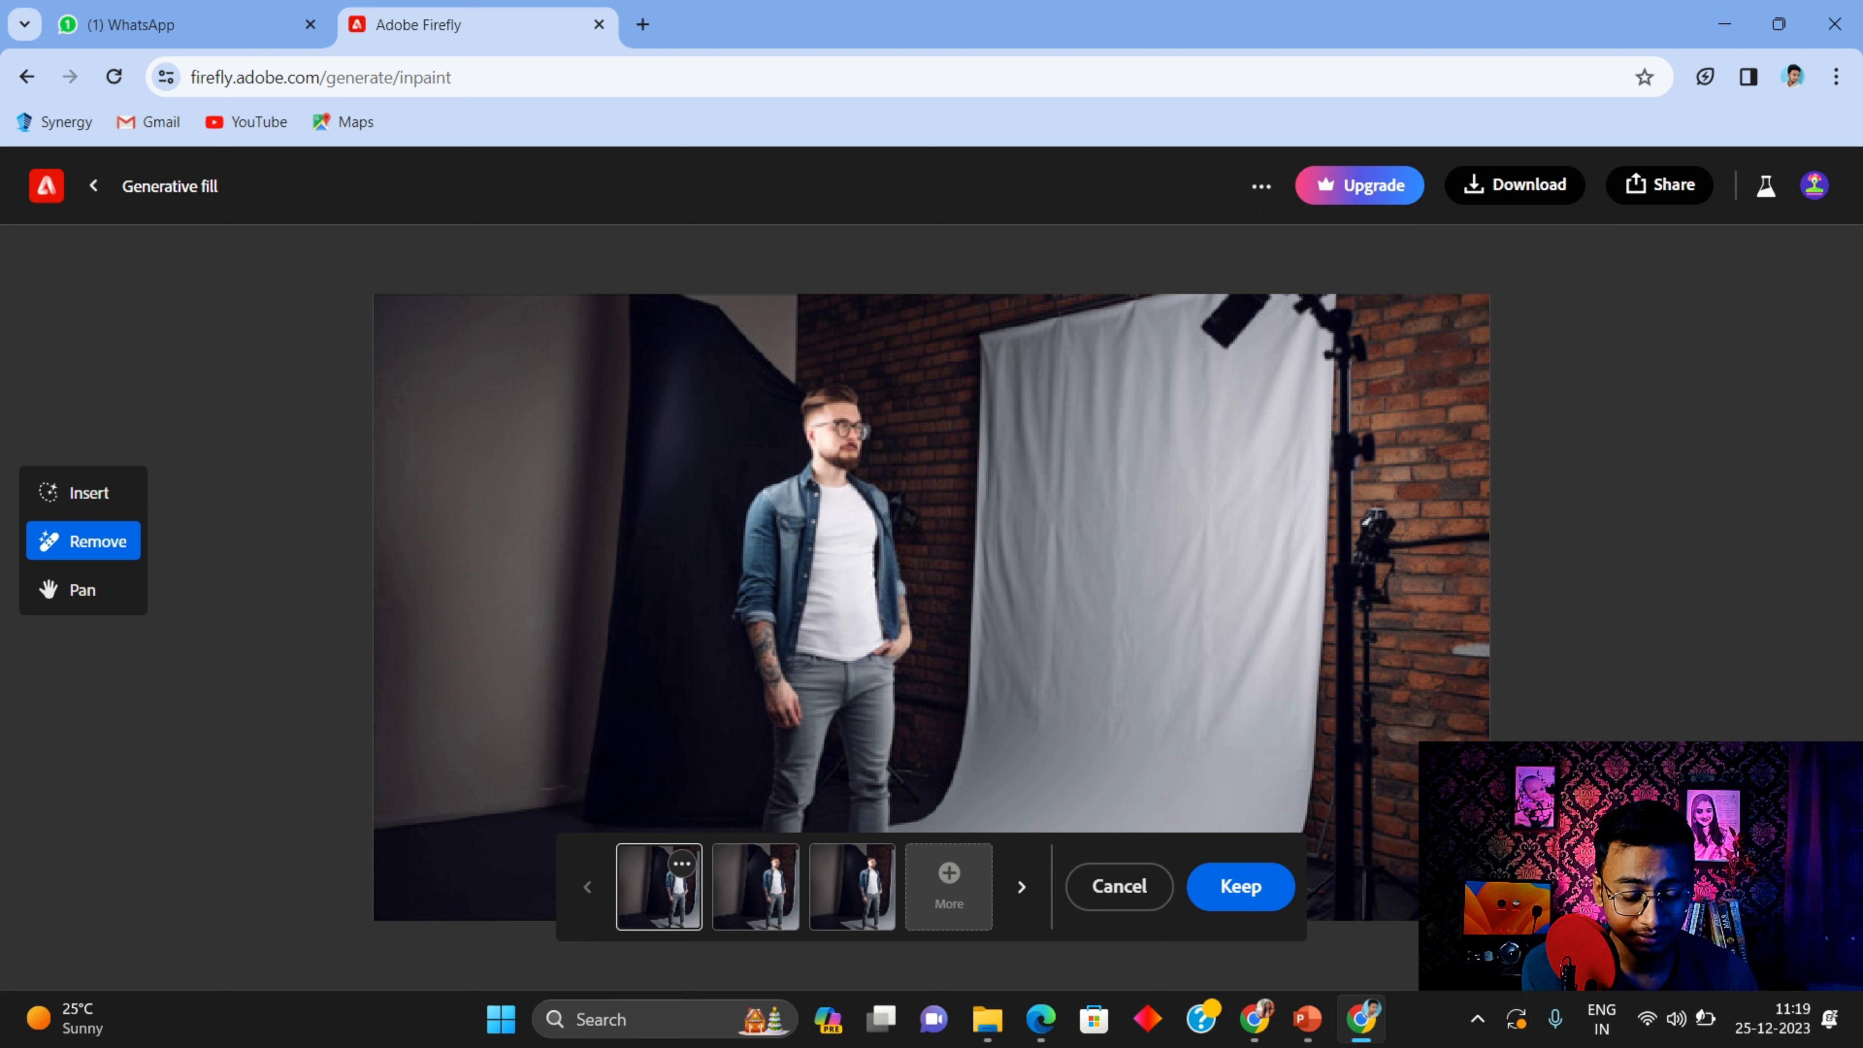
{"action": "left_click", "coordinate": [755, 888]}
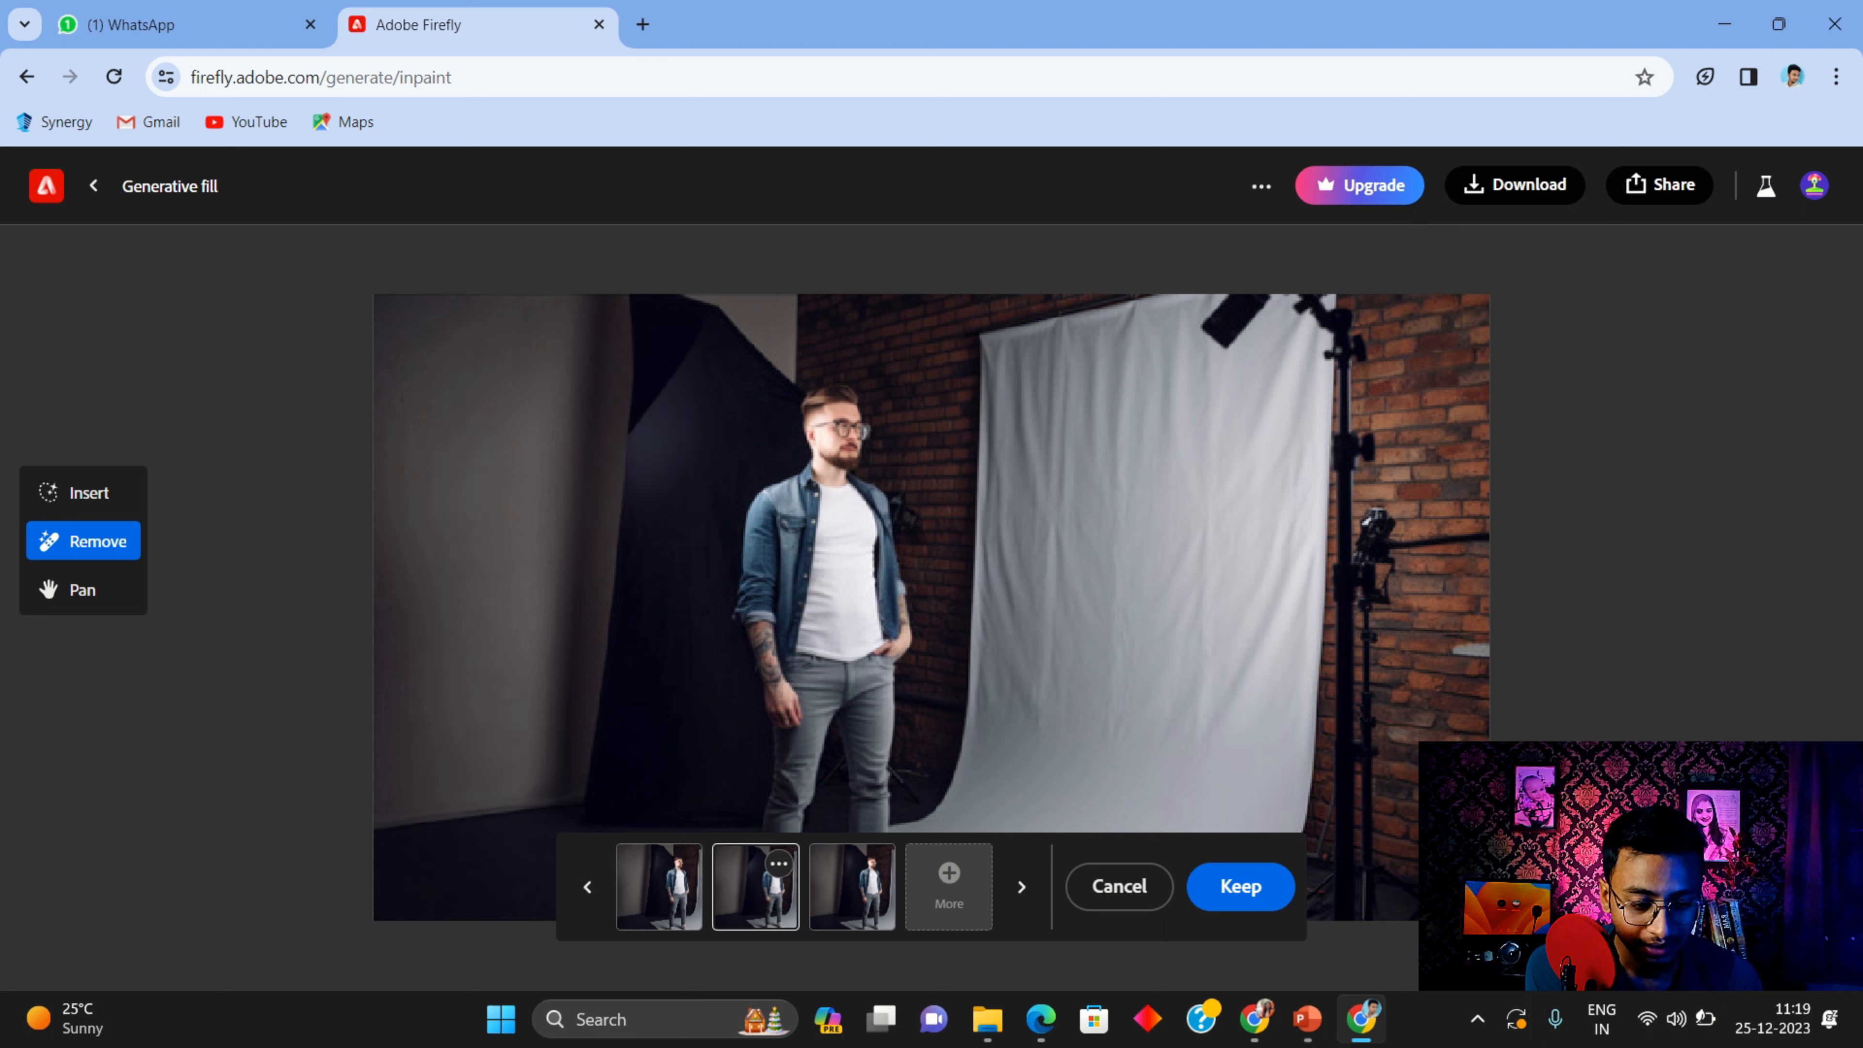
{"action": "left_click", "coordinate": [852, 886]}
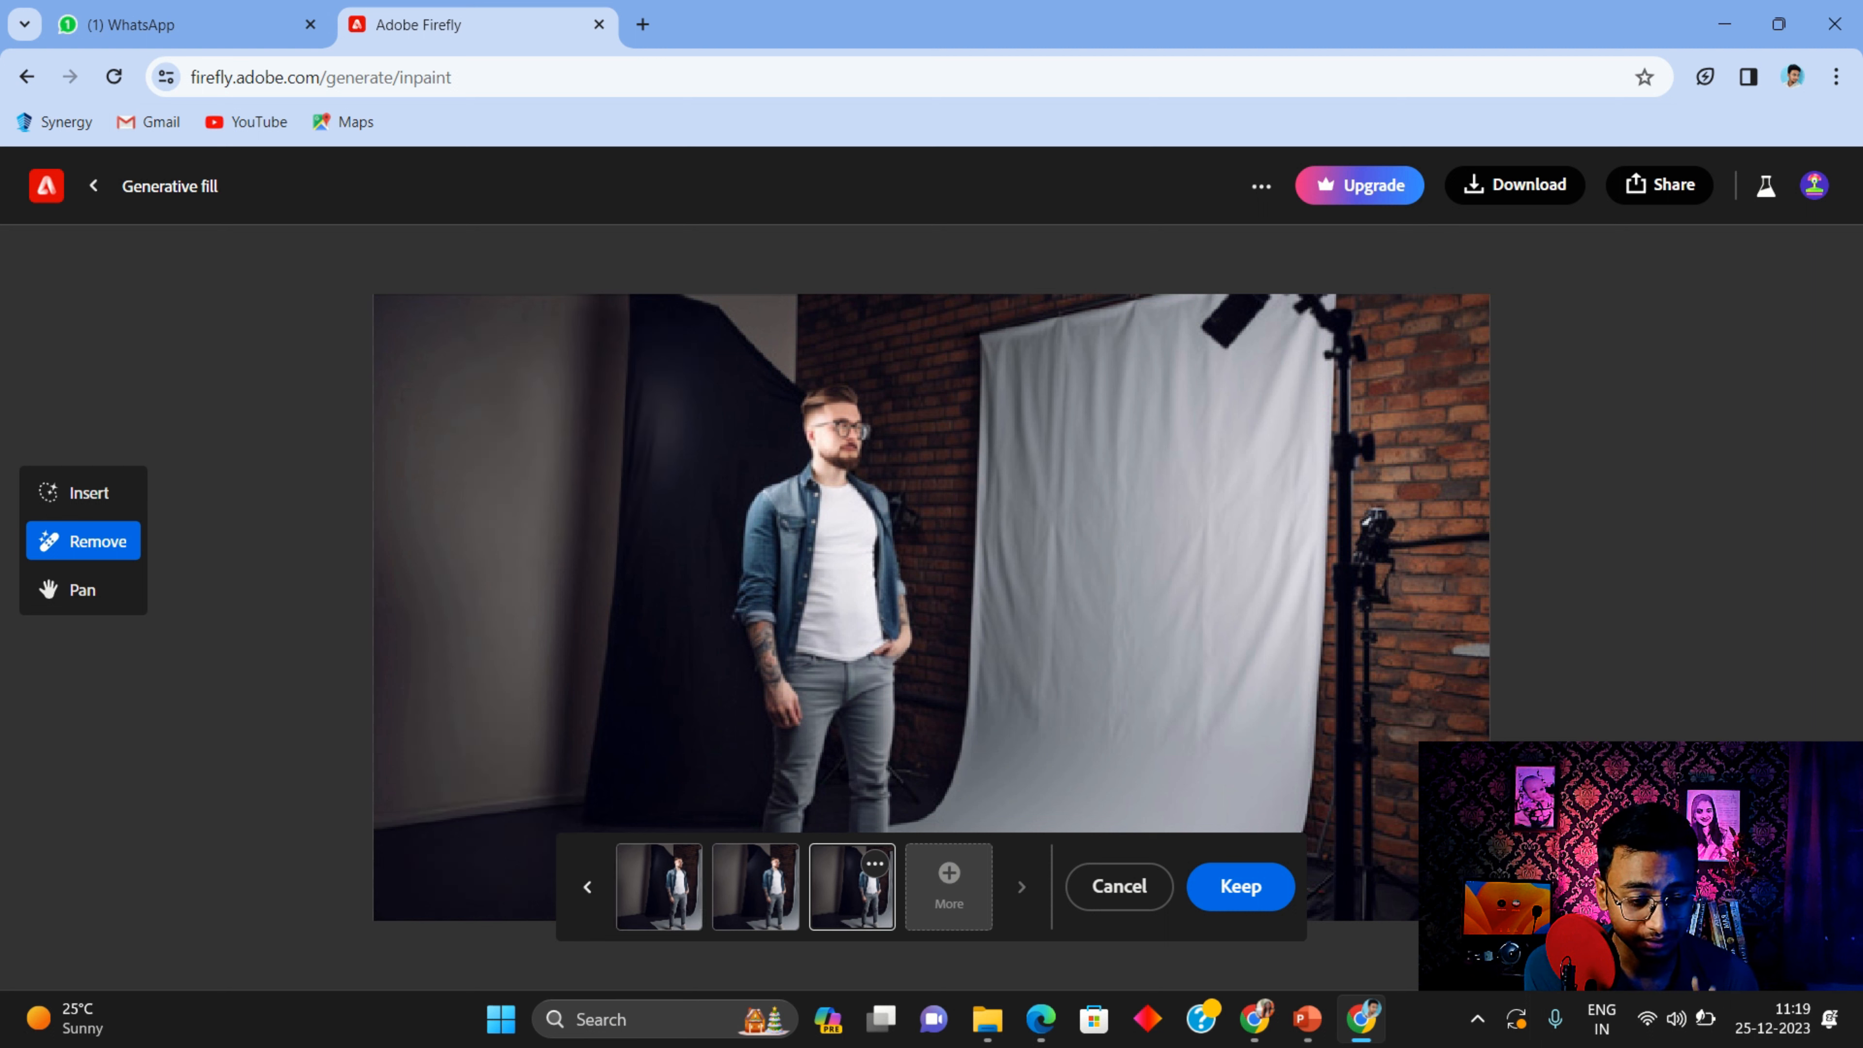
{"action": "left_click", "coordinate": [659, 887]}
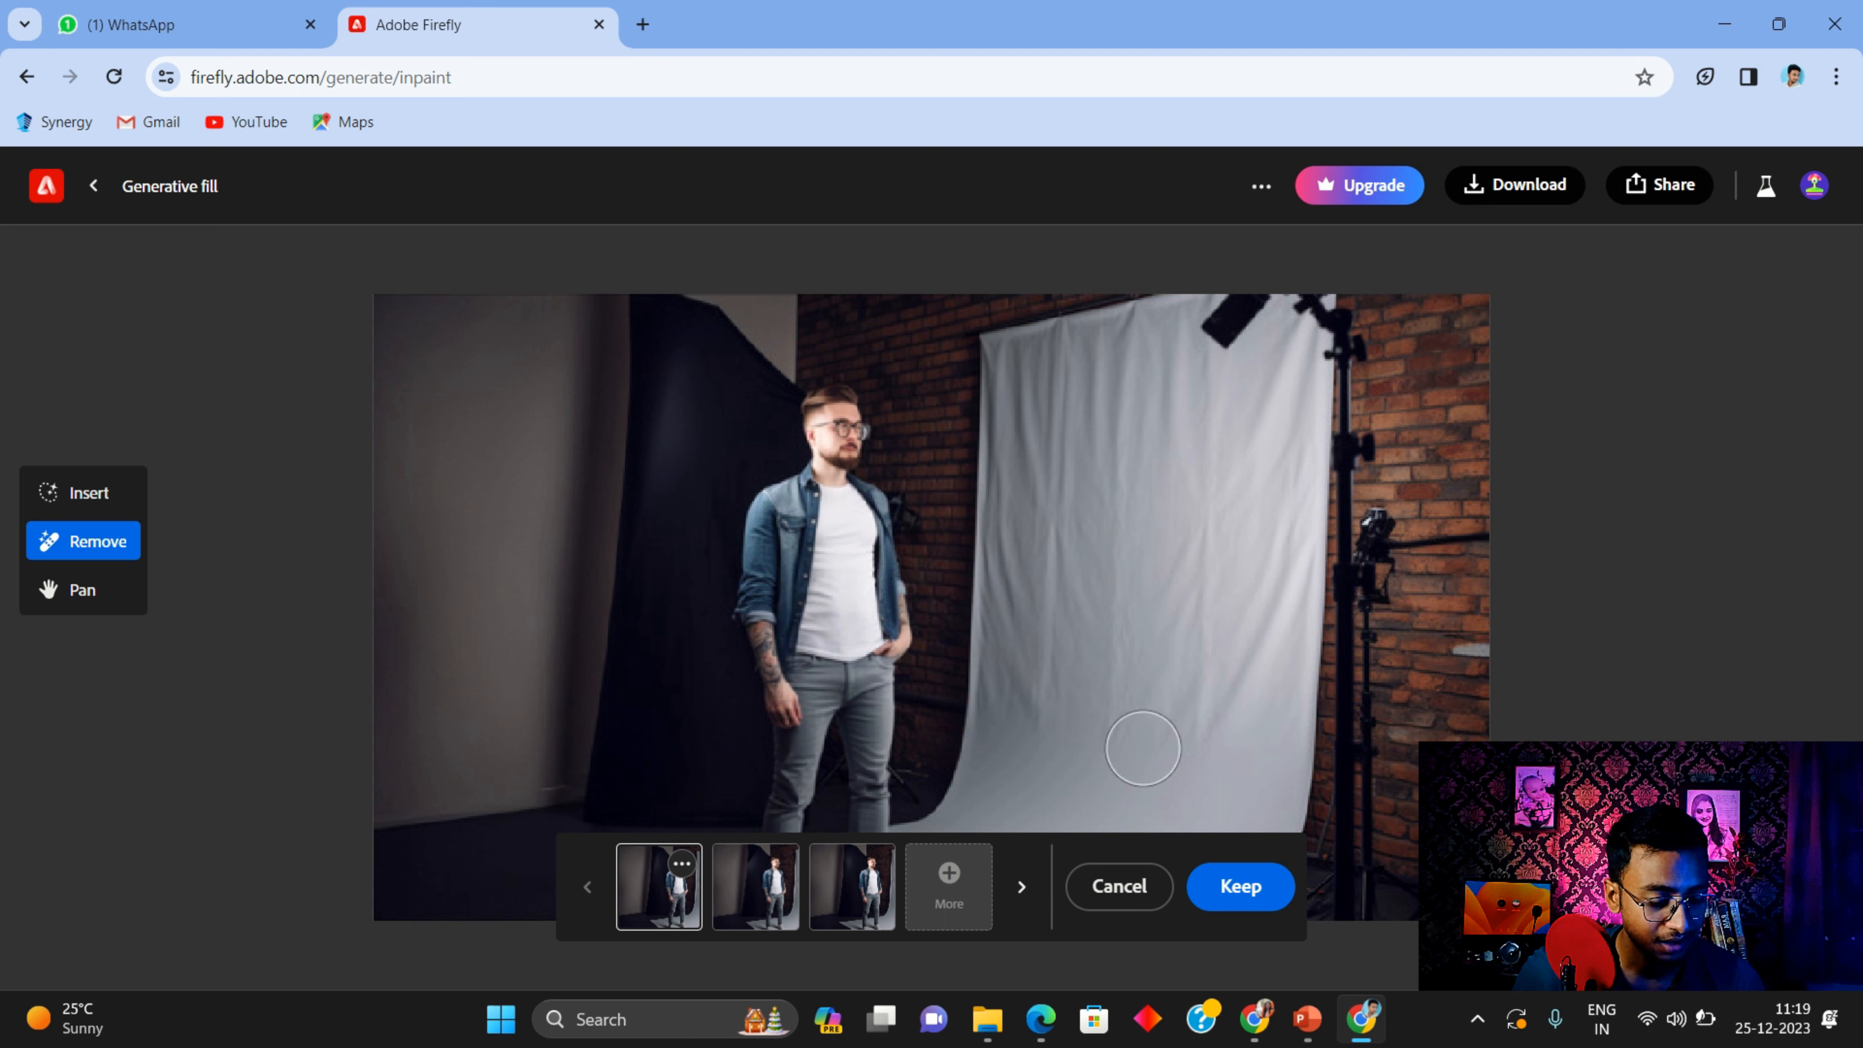
{"action": "left_click", "coordinate": [1239, 886]}
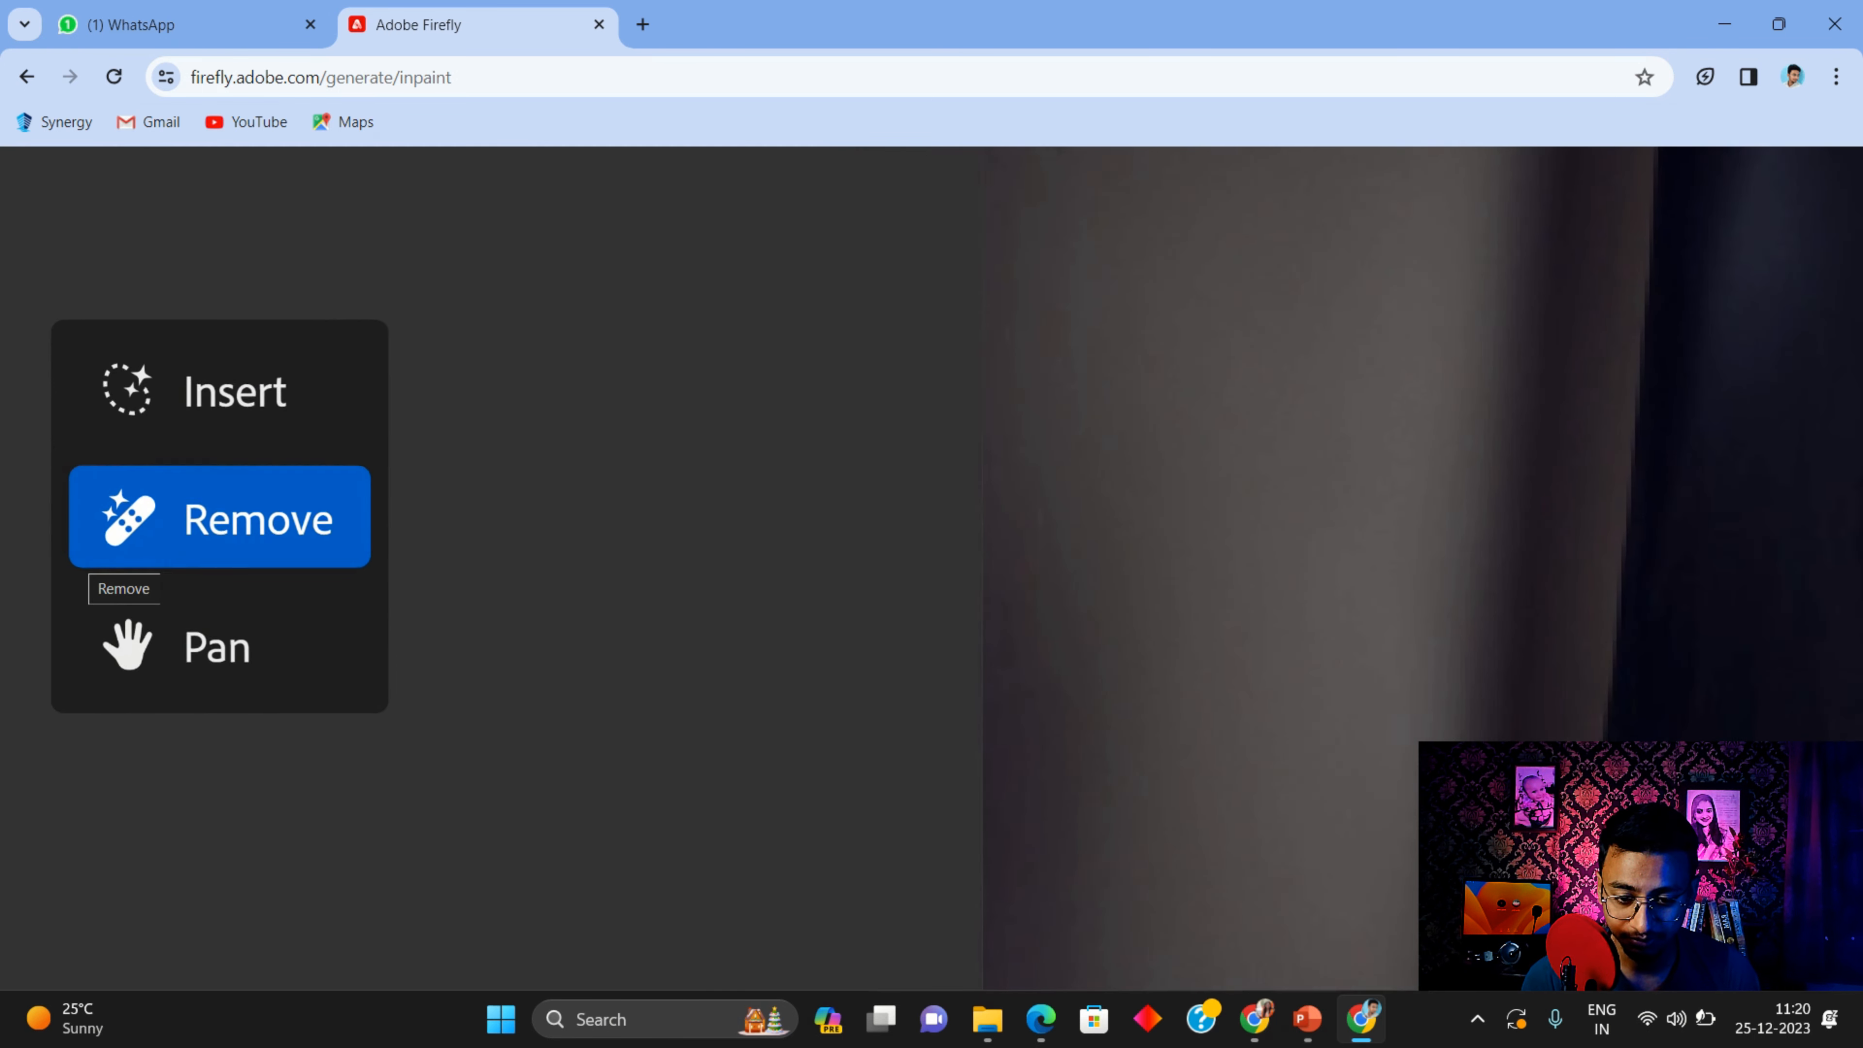
Brush an Insert area over the lower-left corner of the photo and generate a fill with the prompt "add a single sofa"
{"action": "left_click", "coordinate": [217, 390]}
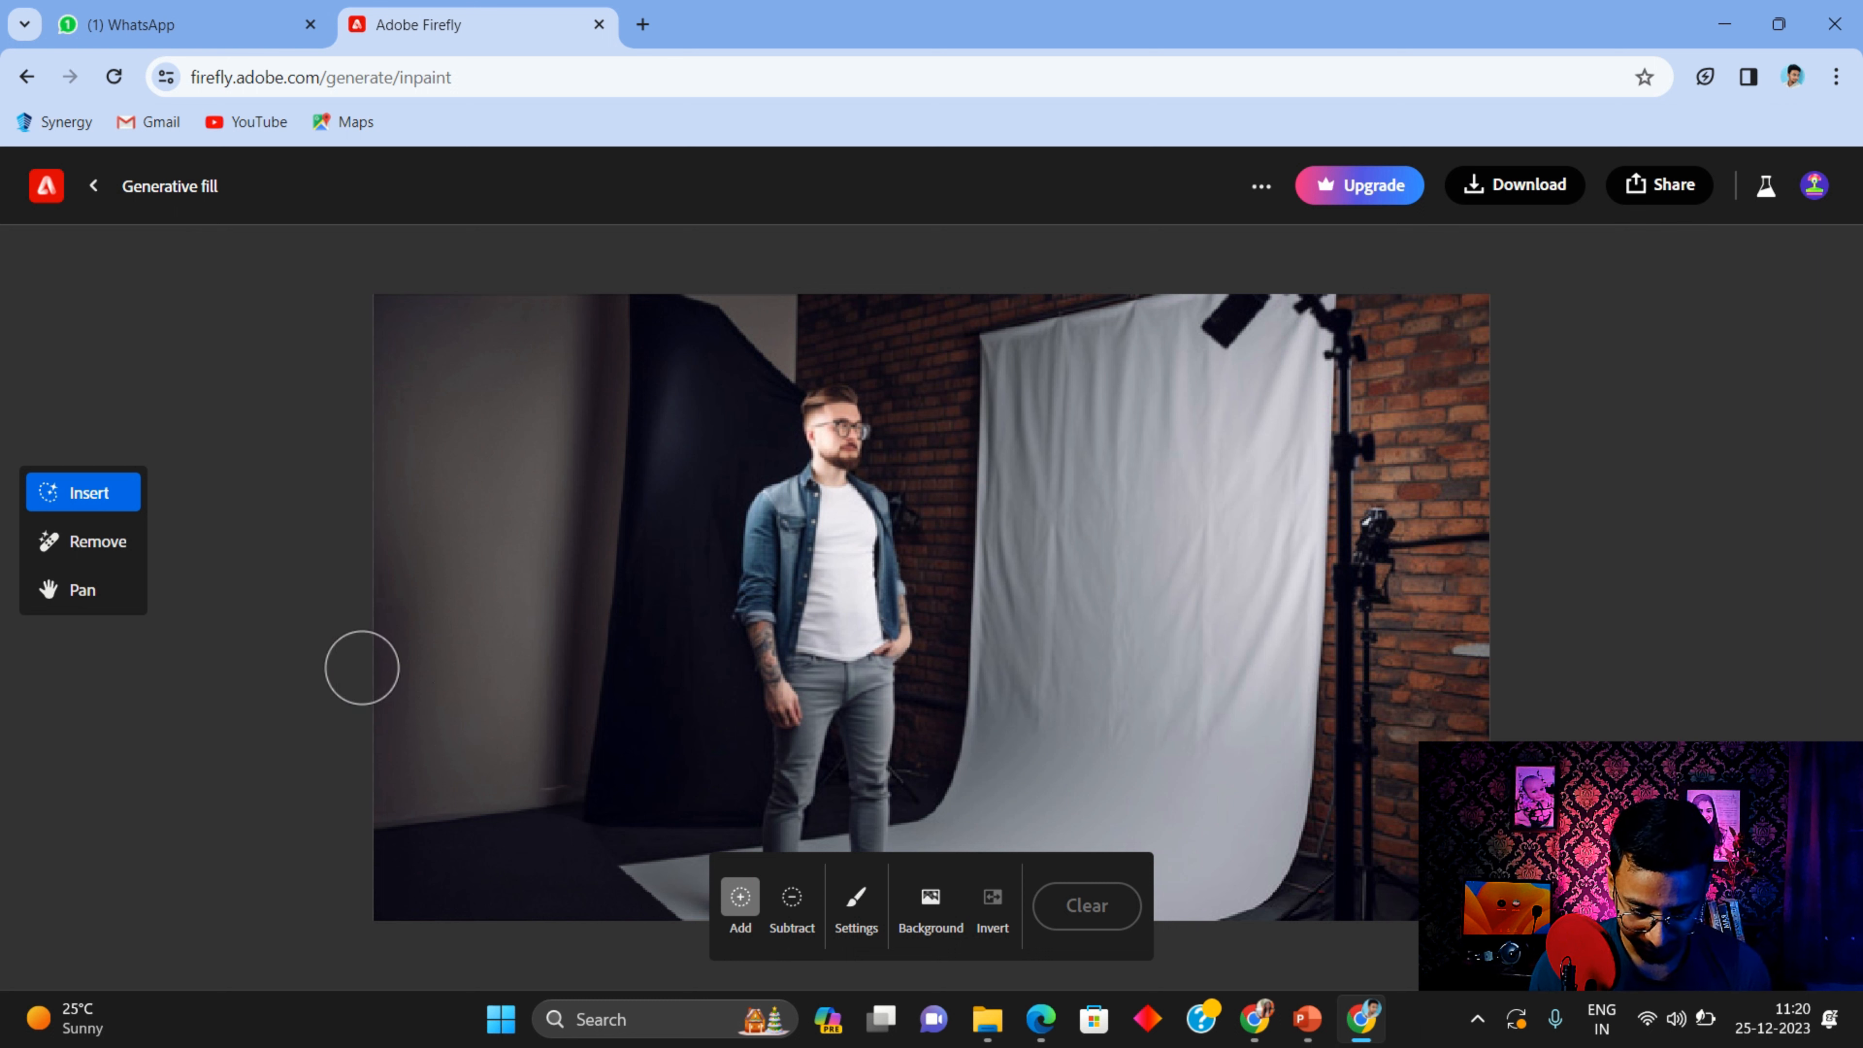
{"action": "mouse_move", "coordinate": [366, 675]}
{"action": "left_mouse_down"}
{"action": "mouse_move", "coordinate": [563, 689]}
{"action": "mouse_move", "coordinate": [552, 785]}
{"action": "mouse_move", "coordinate": [530, 747]}
{"action": "mouse_move", "coordinate": [422, 727]}
{"action": "mouse_move", "coordinate": [400, 781]}
{"action": "mouse_move", "coordinate": [491, 787]}
{"action": "mouse_move", "coordinate": [414, 764]}
{"action": "mouse_move", "coordinate": [390, 714]}
{"action": "mouse_move", "coordinate": [392, 856]}
{"action": "mouse_move", "coordinate": [551, 849]}
{"action": "mouse_move", "coordinate": [463, 815]}
{"action": "mouse_move", "coordinate": [512, 851]}
{"action": "mouse_move", "coordinate": [476, 886]}
{"action": "mouse_move", "coordinate": [380, 880]}
{"action": "mouse_move", "coordinate": [491, 905]}
{"action": "mouse_move", "coordinate": [560, 894]}
{"action": "mouse_move", "coordinate": [524, 755]}
{"action": "mouse_move", "coordinate": [540, 687]}
{"action": "mouse_move", "coordinate": [366, 688]}
{"action": "left_mouse_up"}
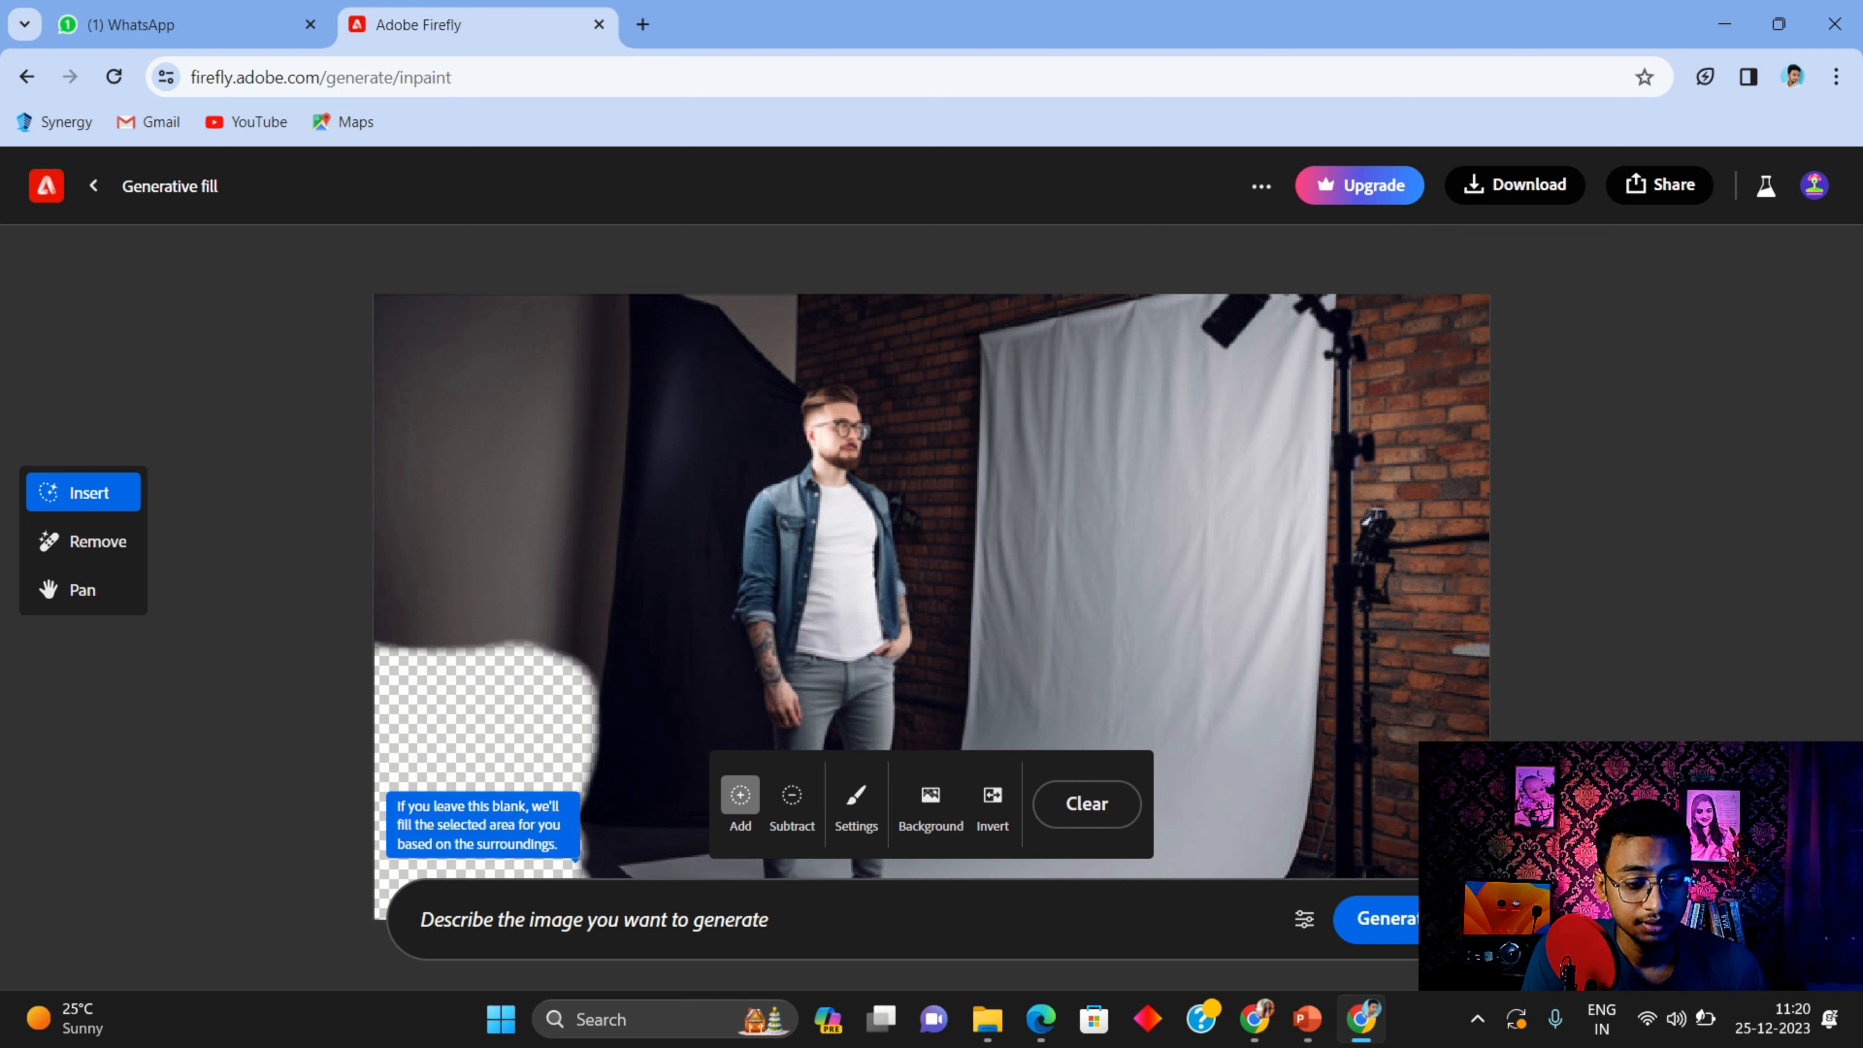
{"action": "left_click", "coordinate": [421, 919]}
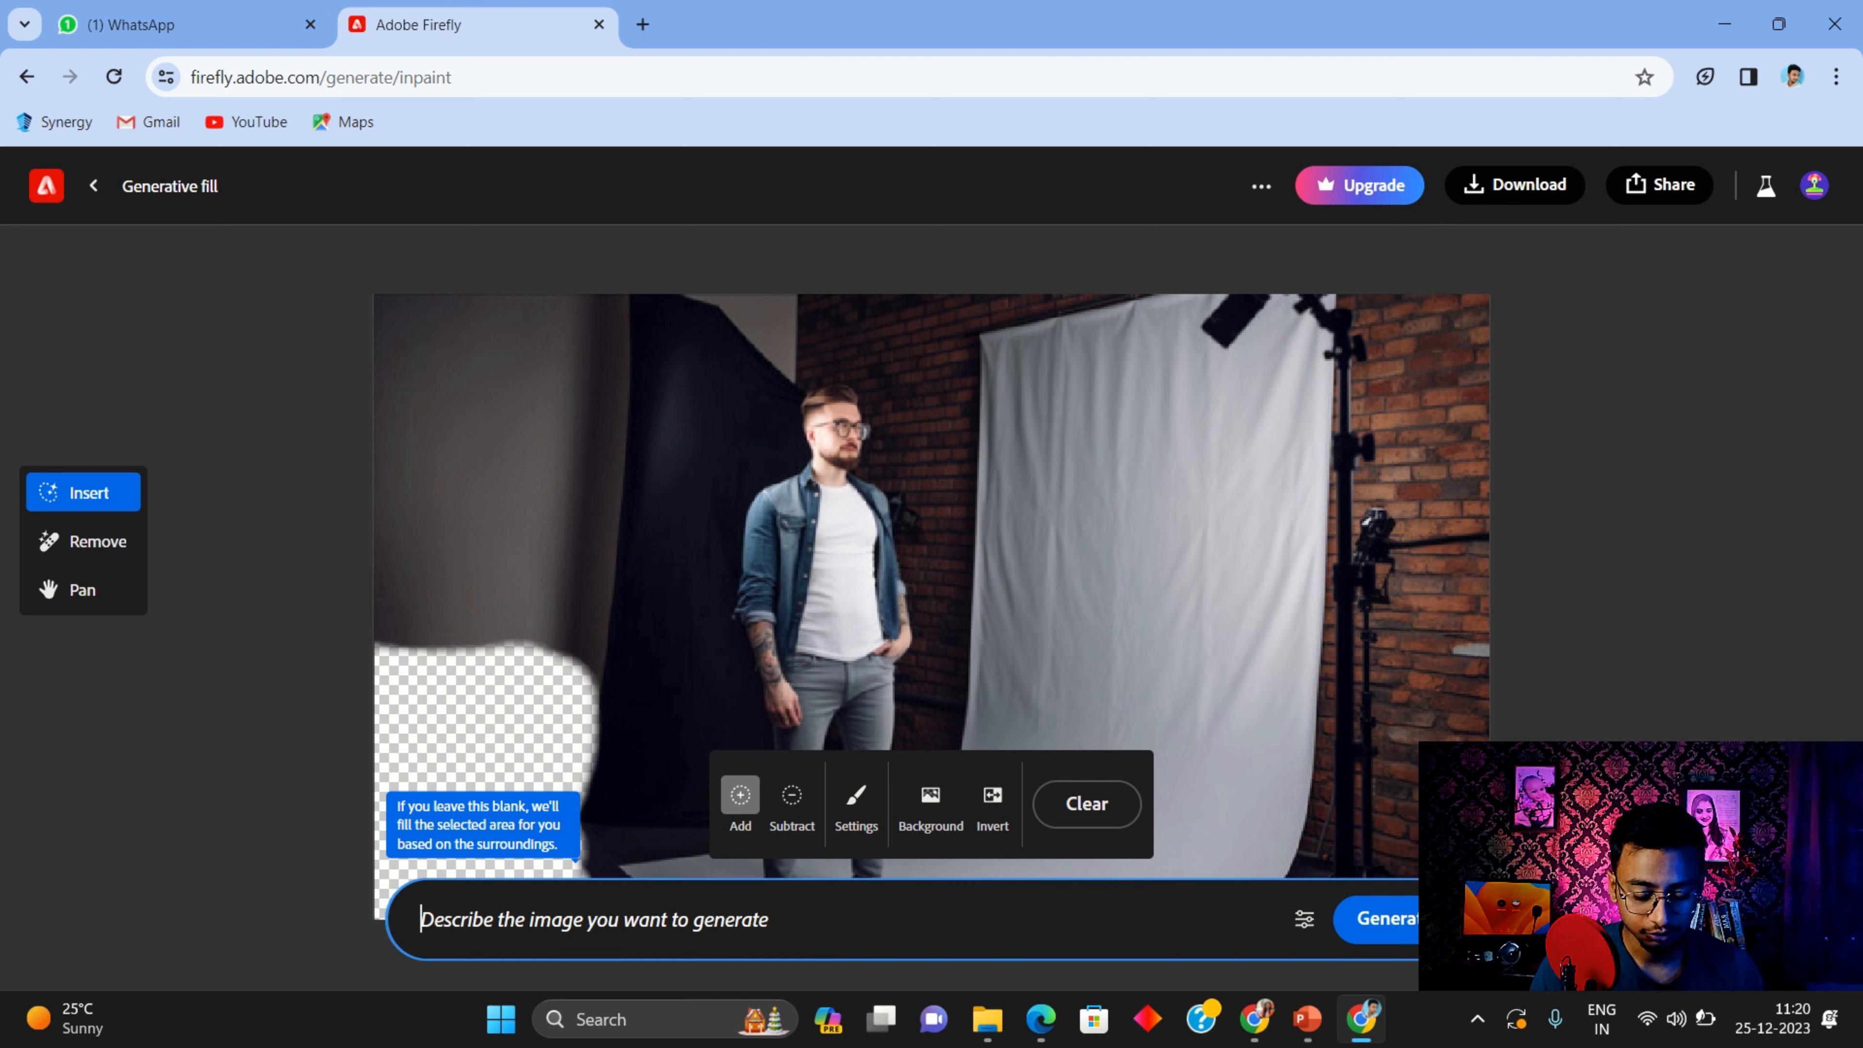
{"action": "type", "text": "add "}
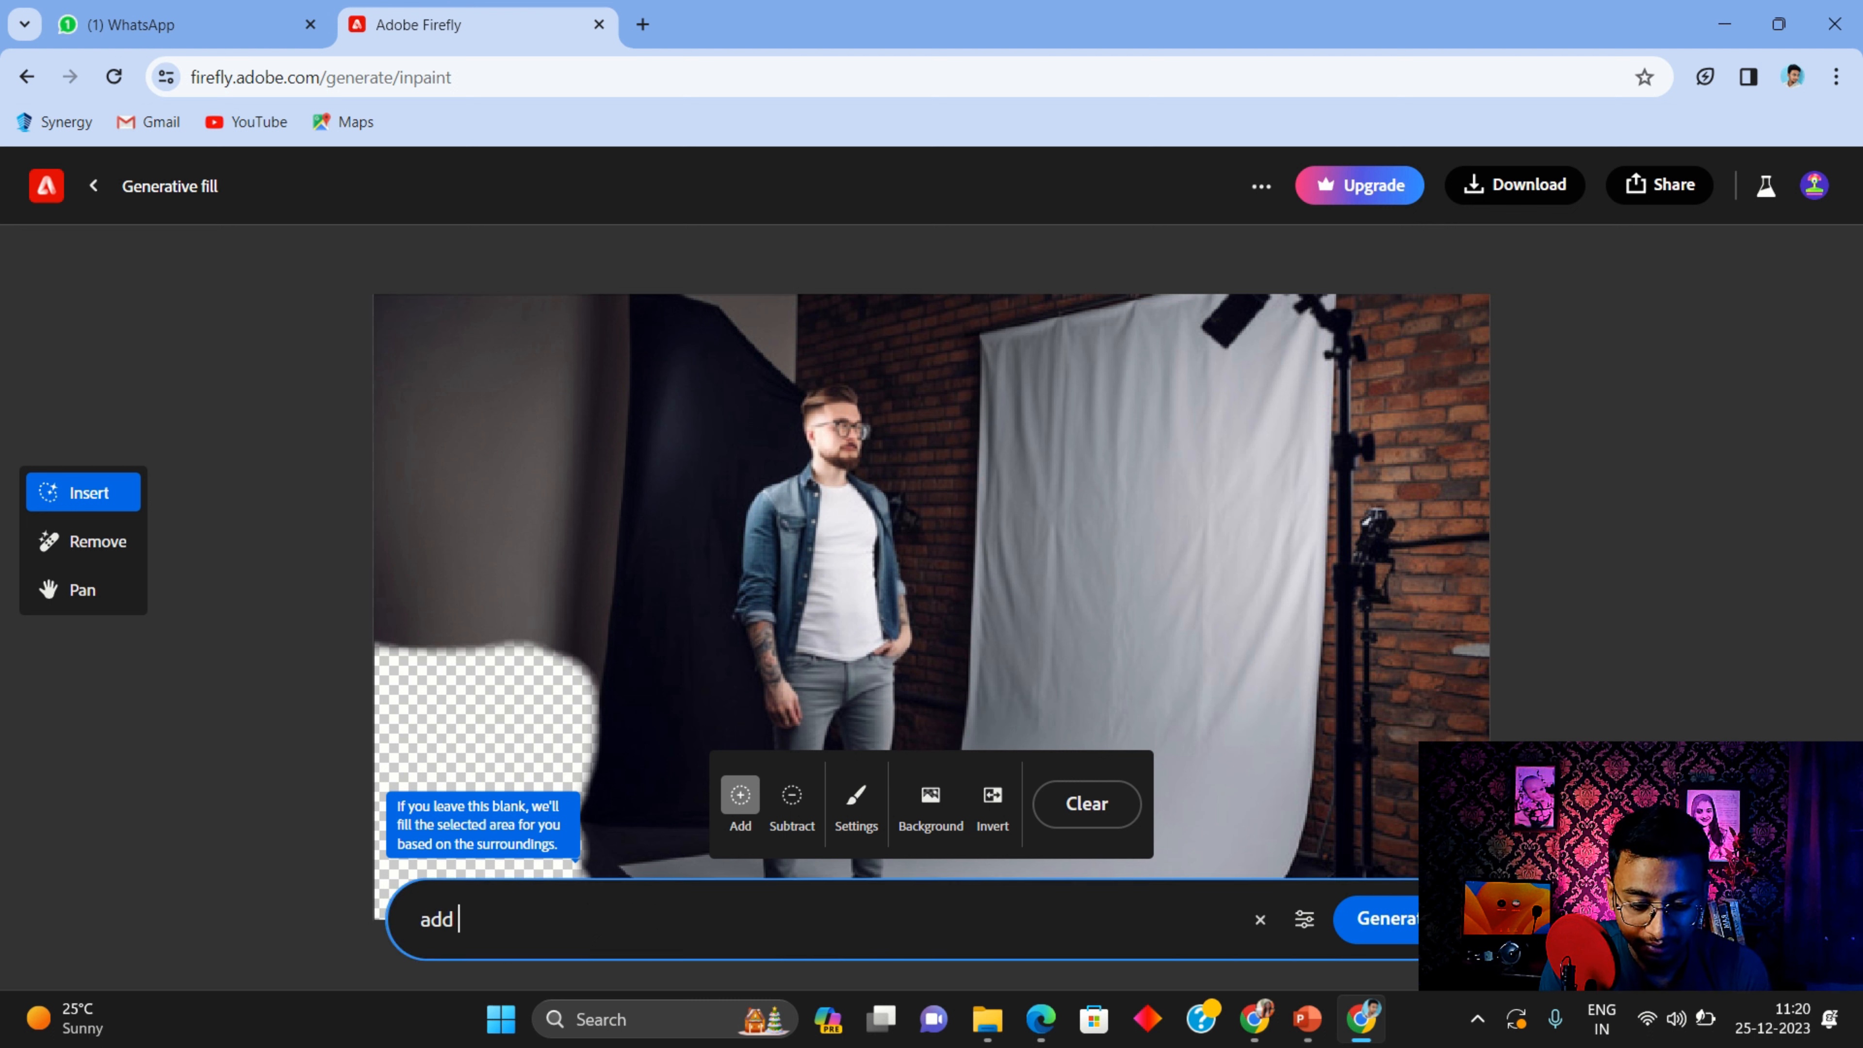
{"action": "type", "text": "a sin"}
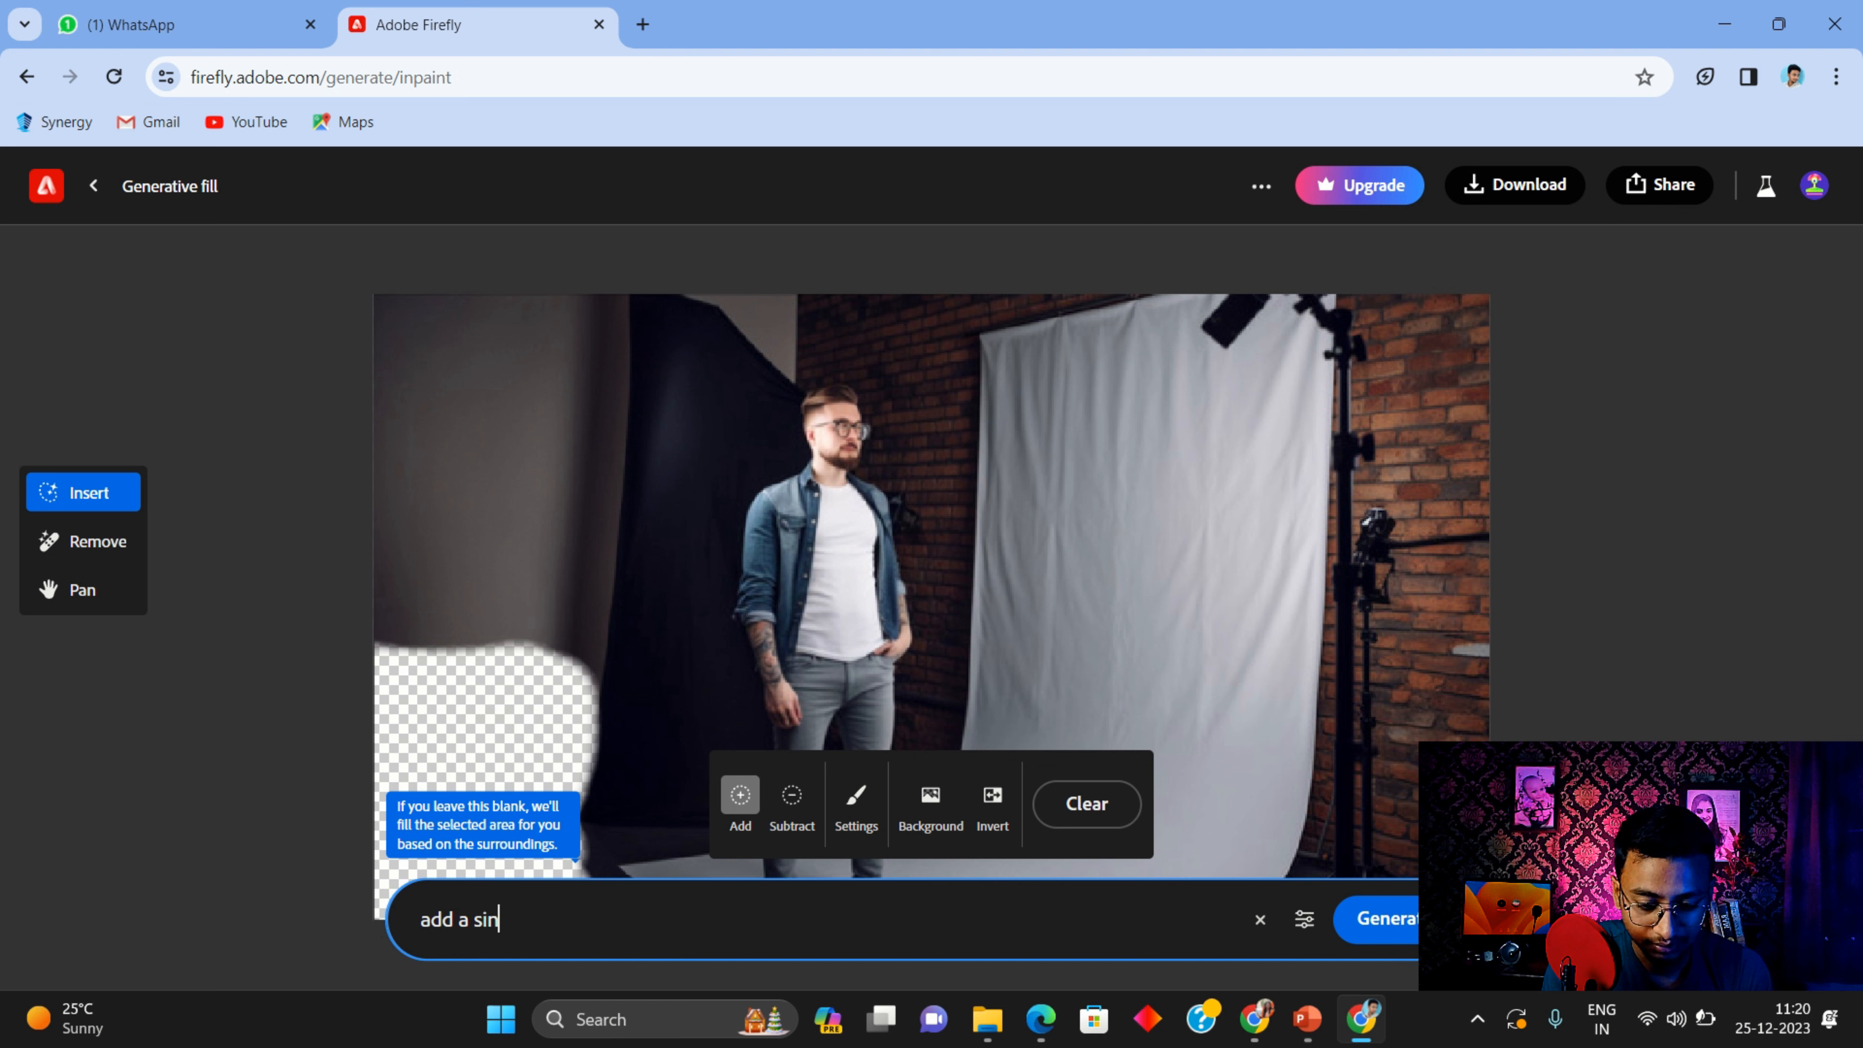
{"action": "type", "text": "gle sofa"}
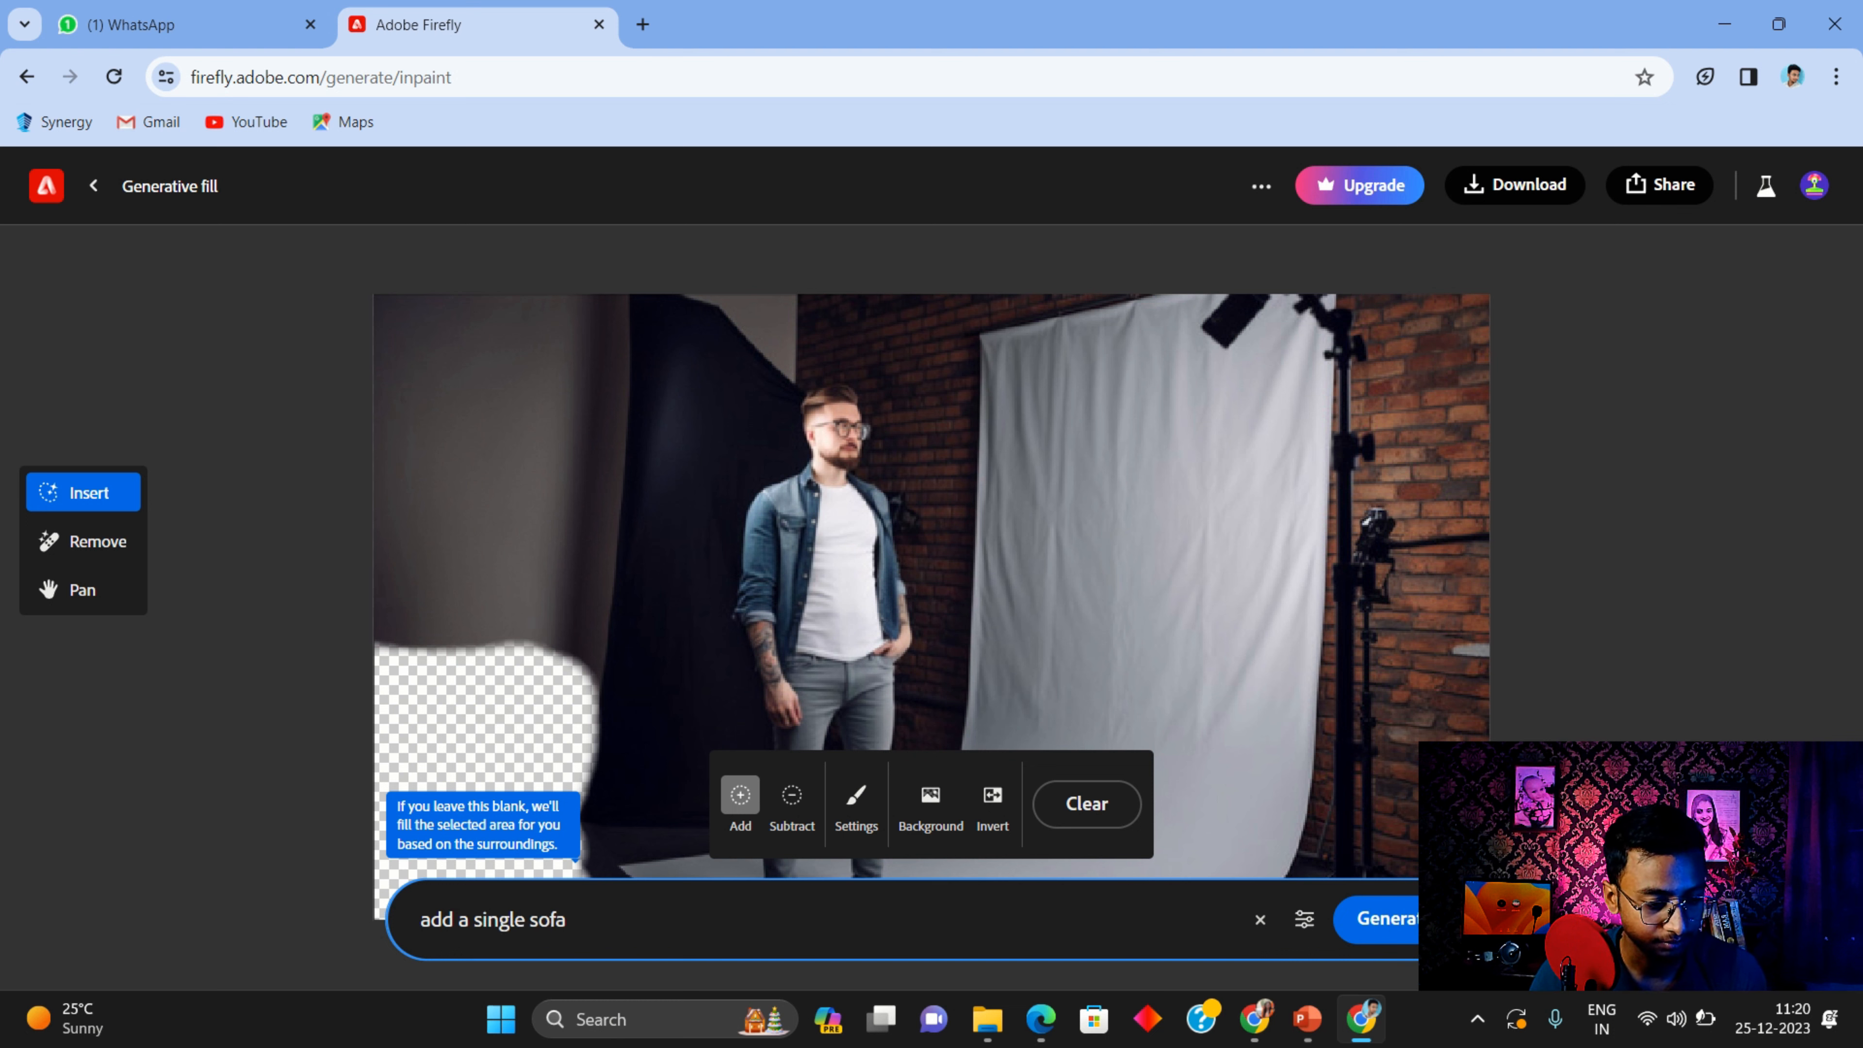
{"action": "key", "text": "Return"}
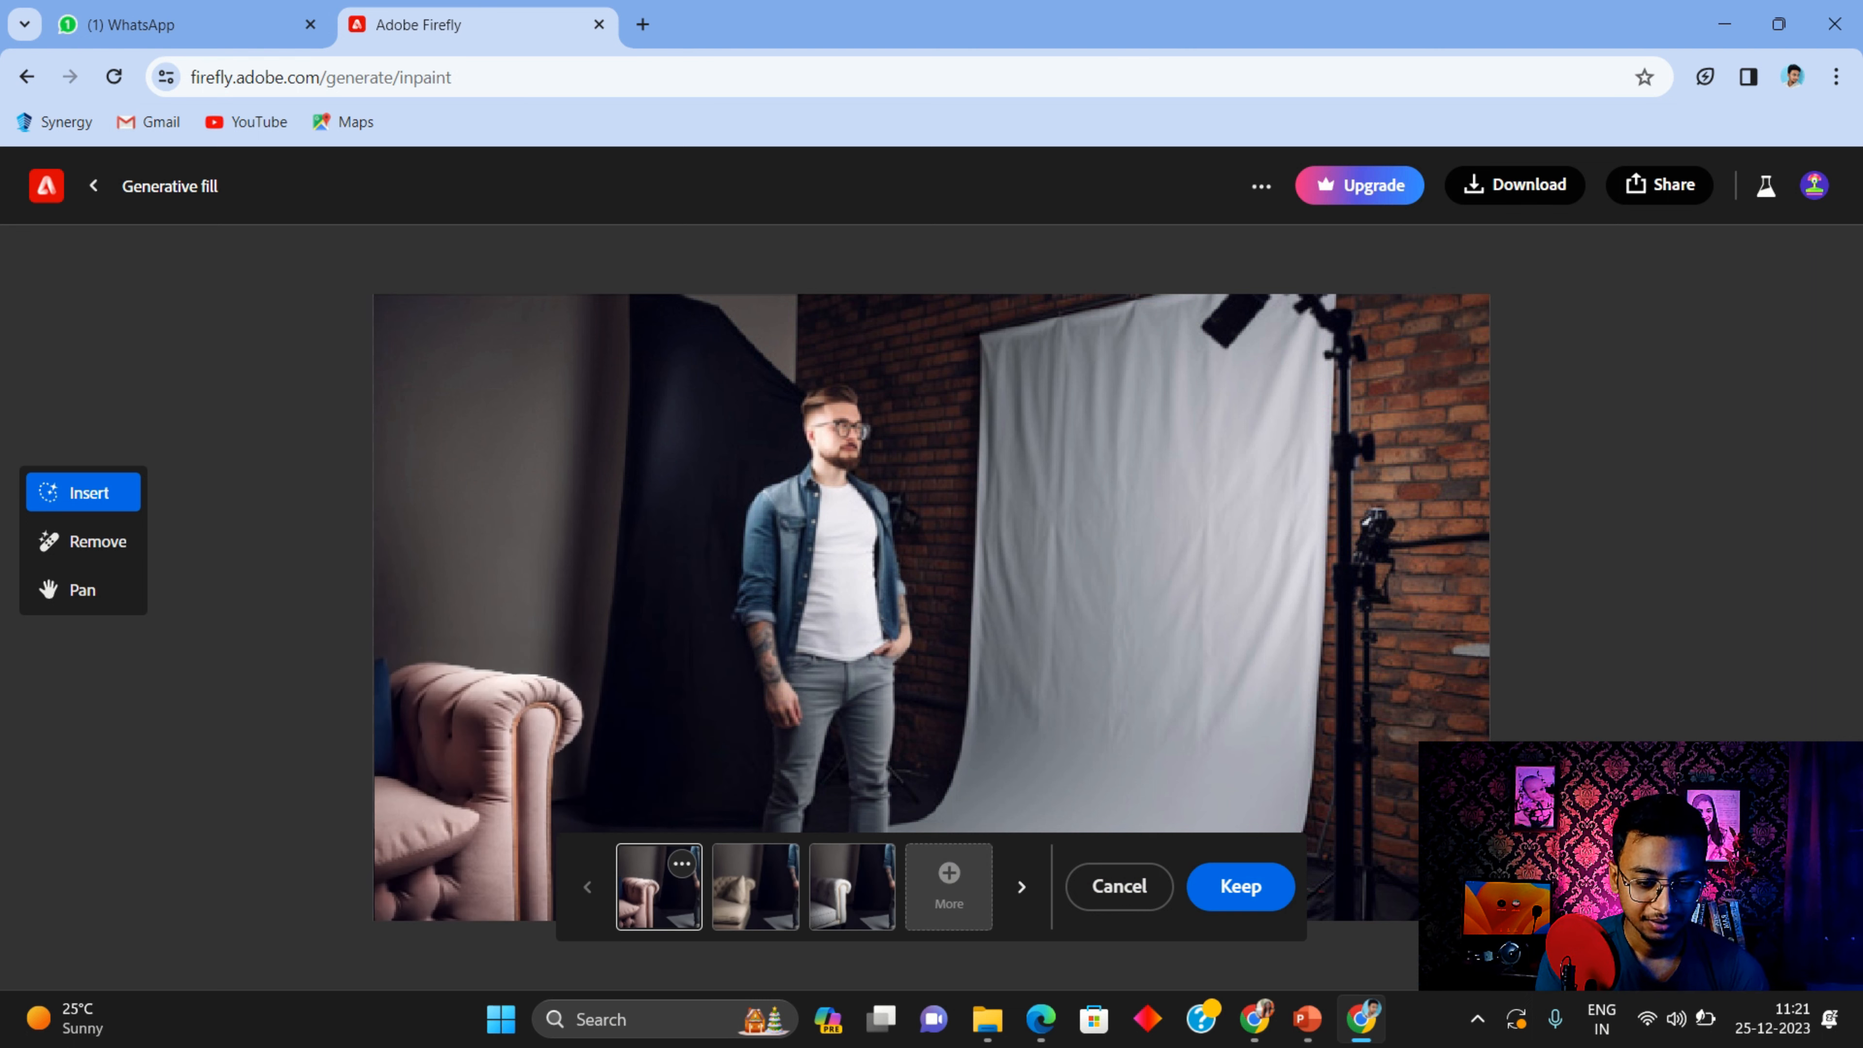
Compare the generated sofa variations and keep the third one, the grey sofa with the white armrest
{"action": "left_click", "coordinate": [756, 886]}
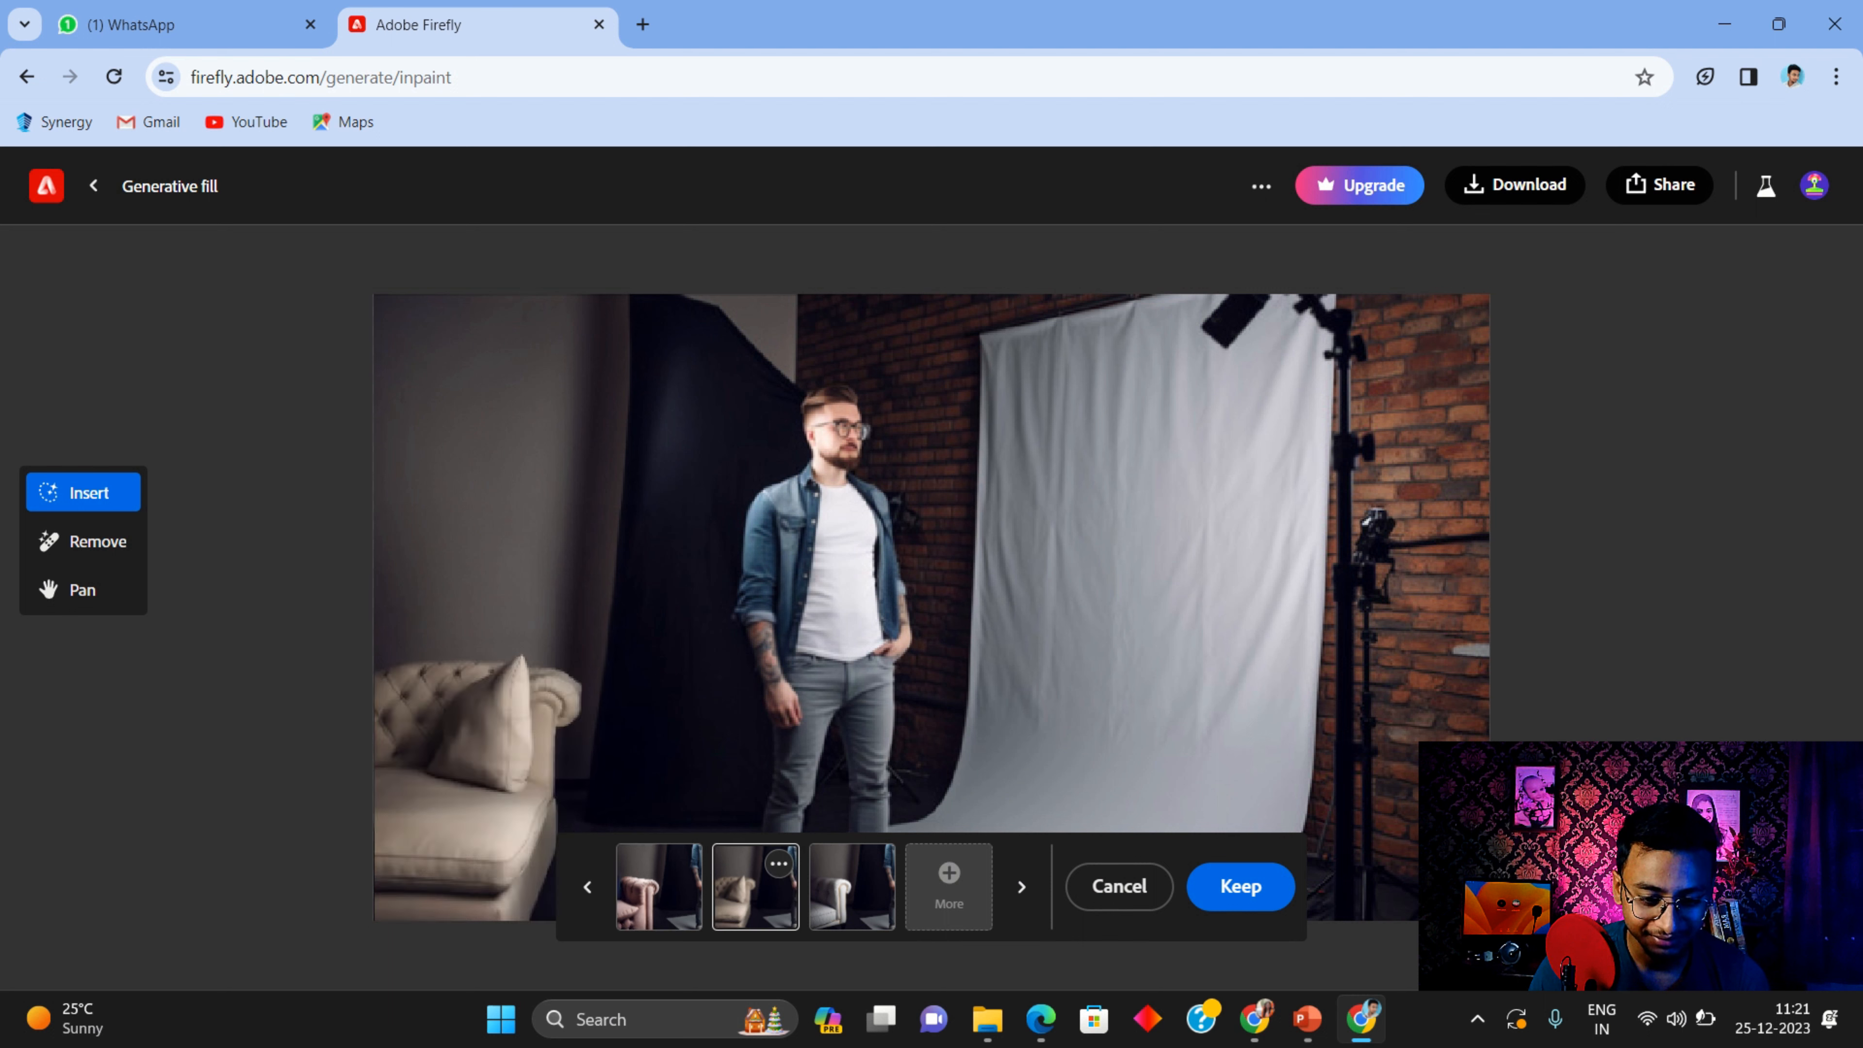
{"action": "left_click", "coordinate": [852, 888]}
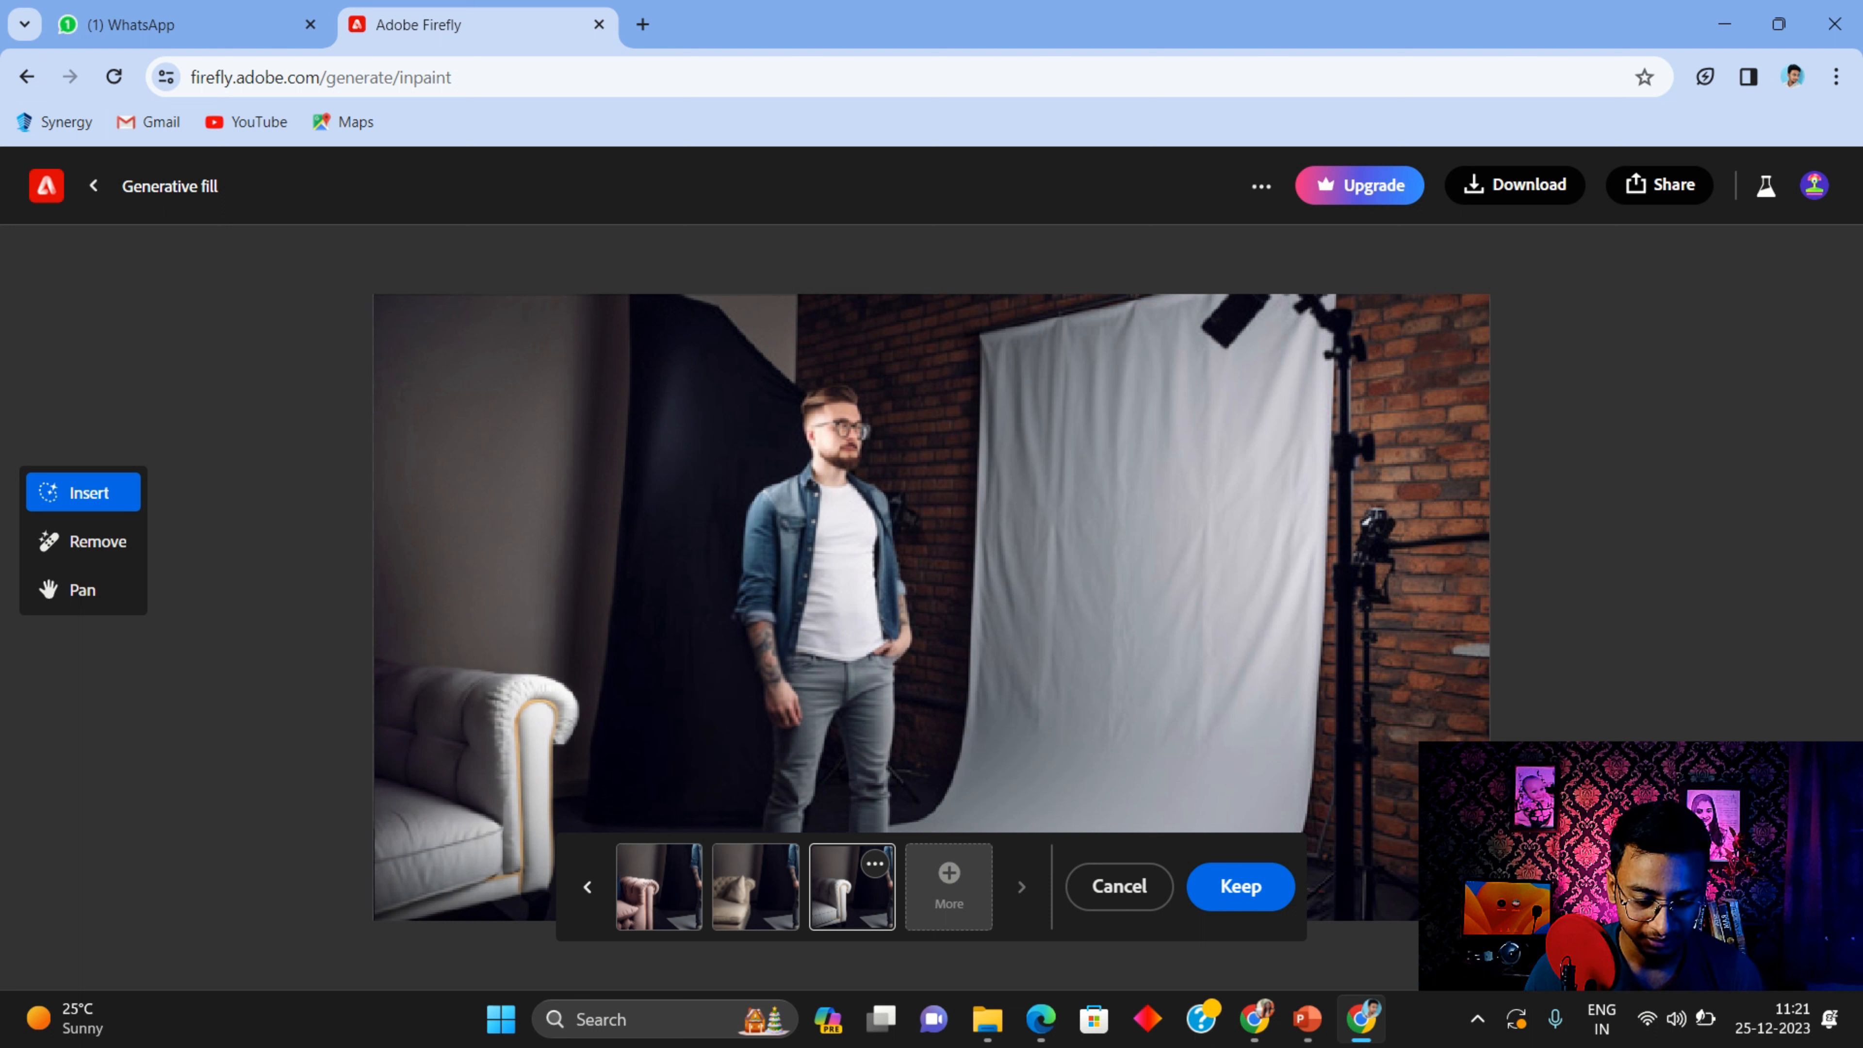
{"action": "left_click", "coordinate": [659, 888]}
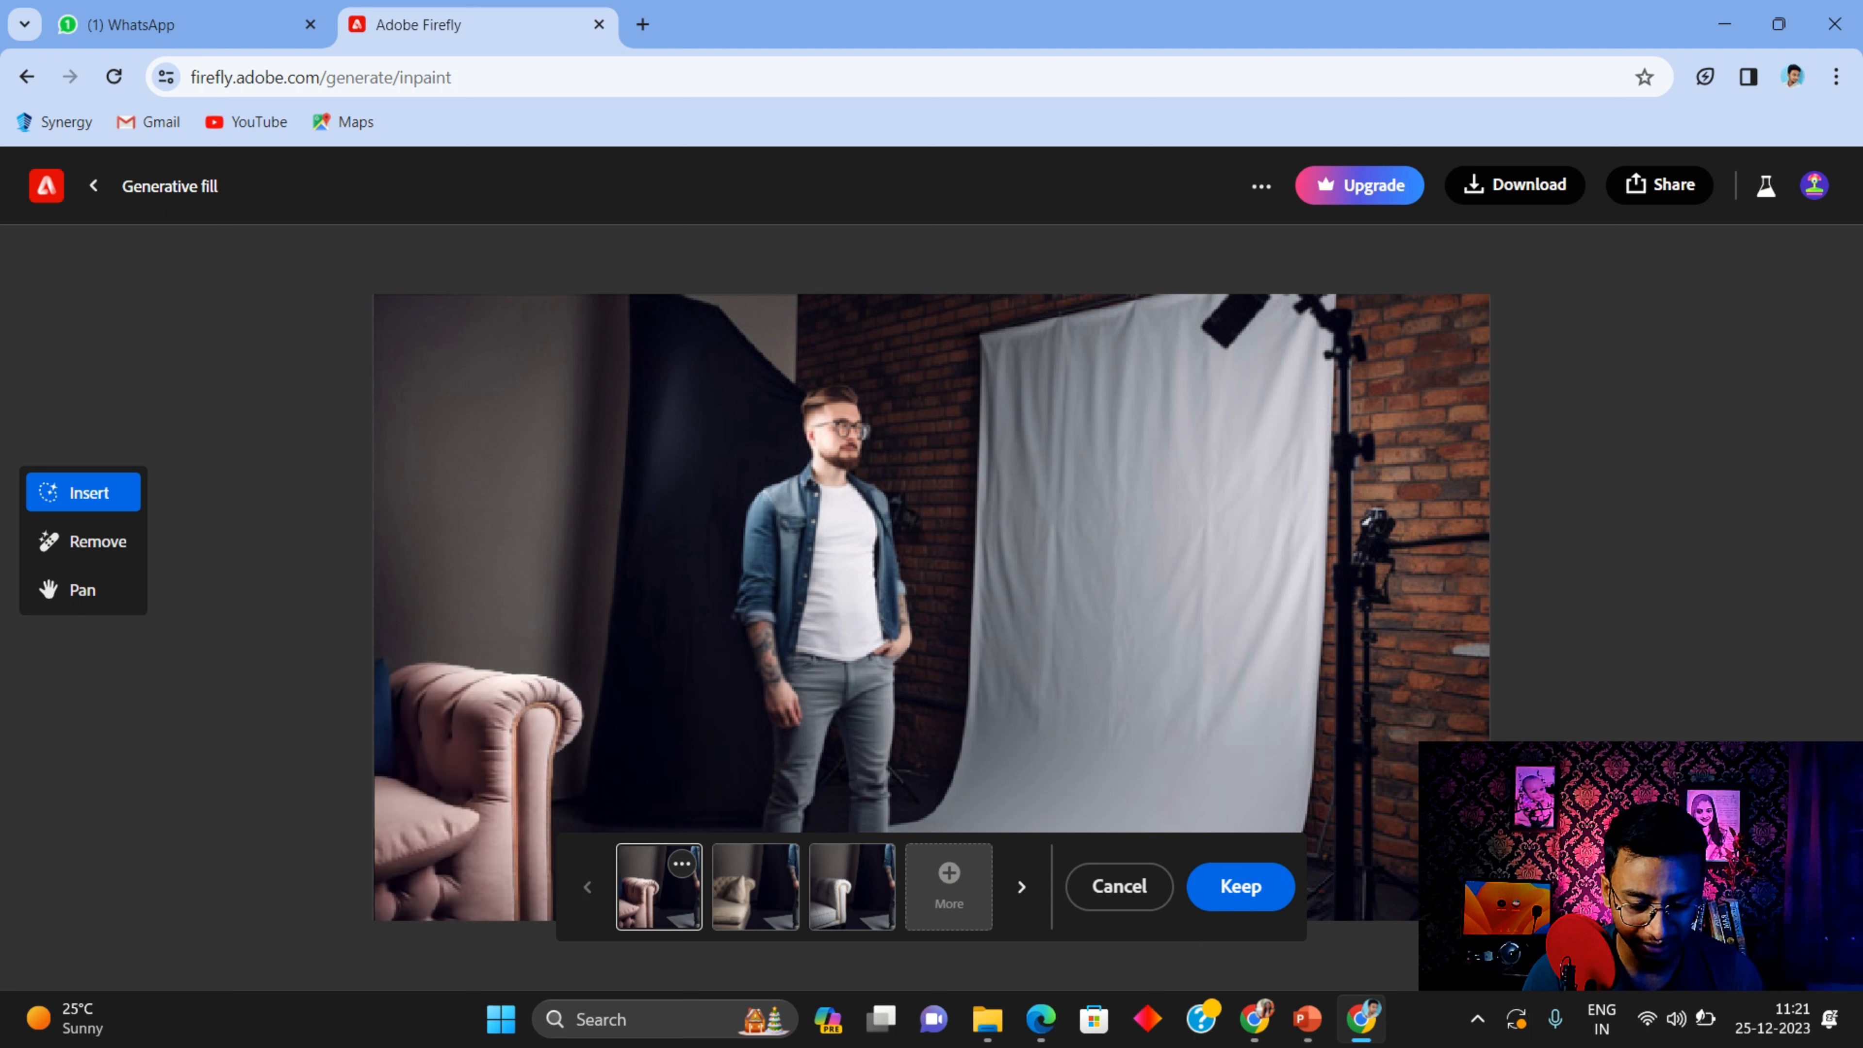
{"action": "left_click", "coordinate": [756, 888]}
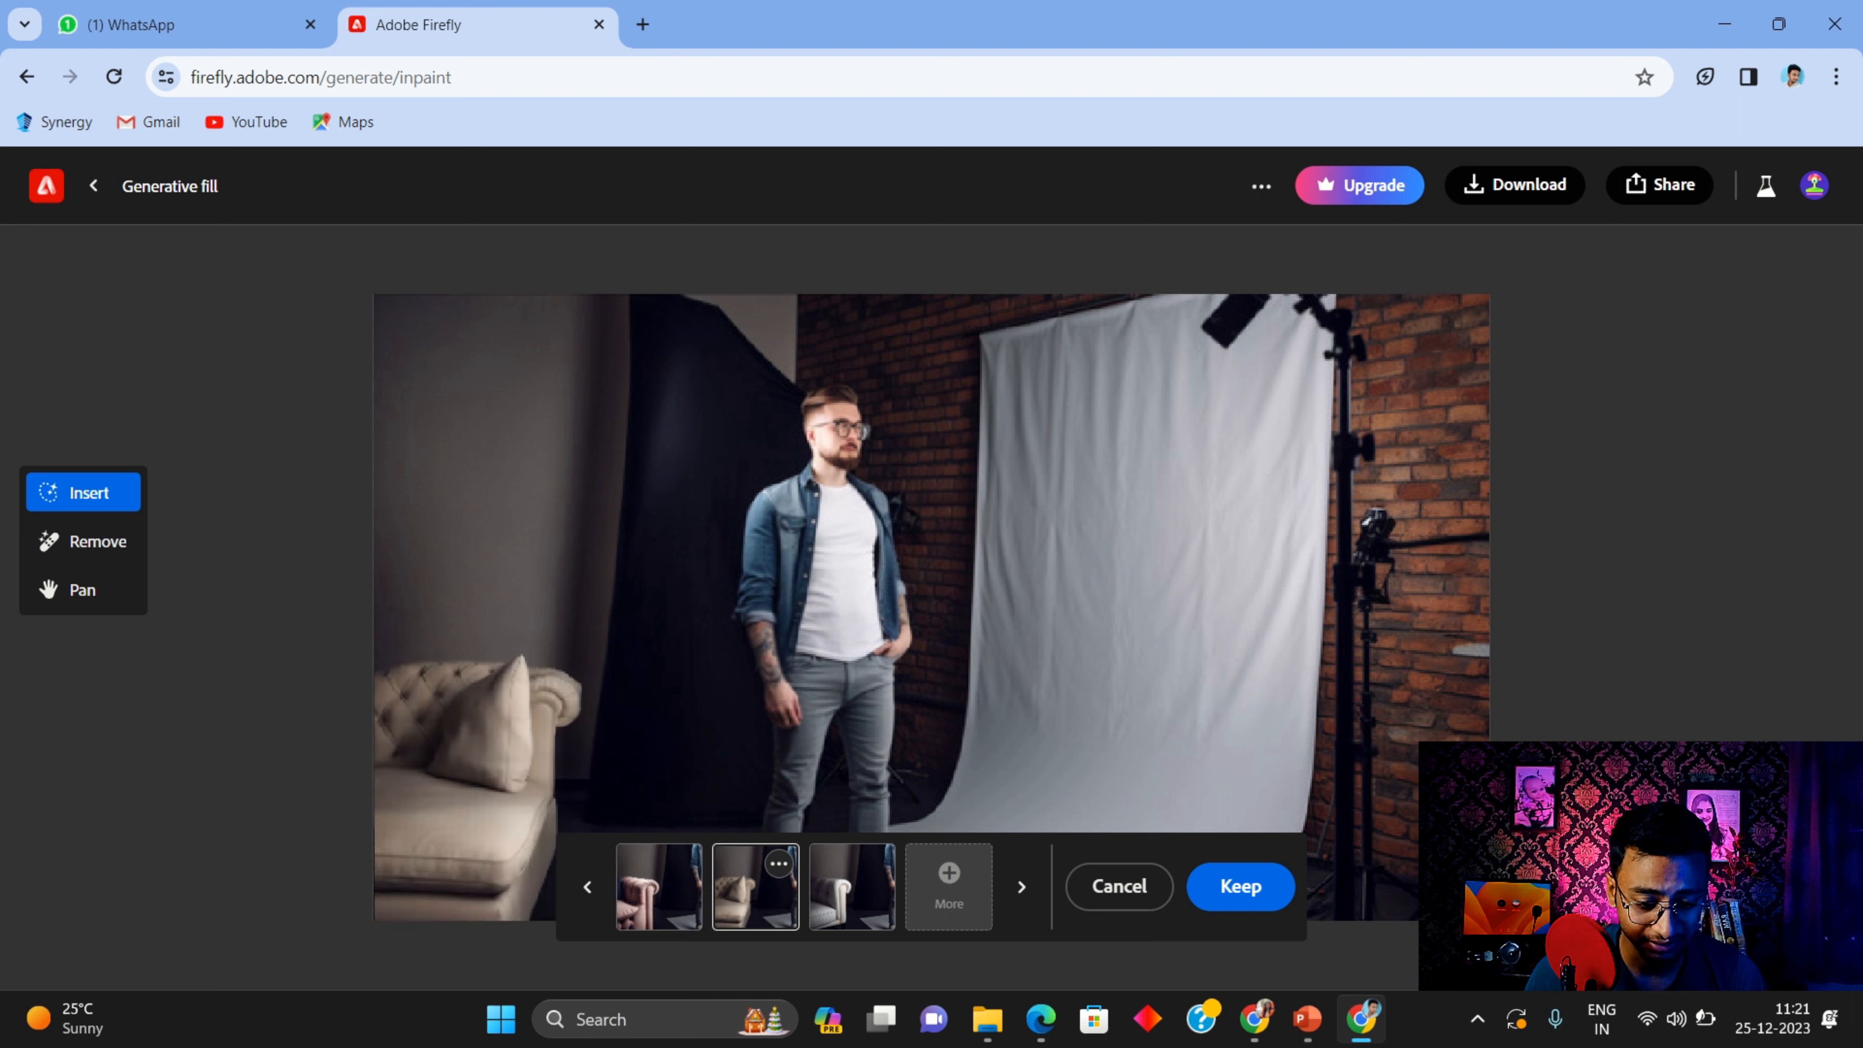
{"action": "left_click", "coordinate": [852, 887]}
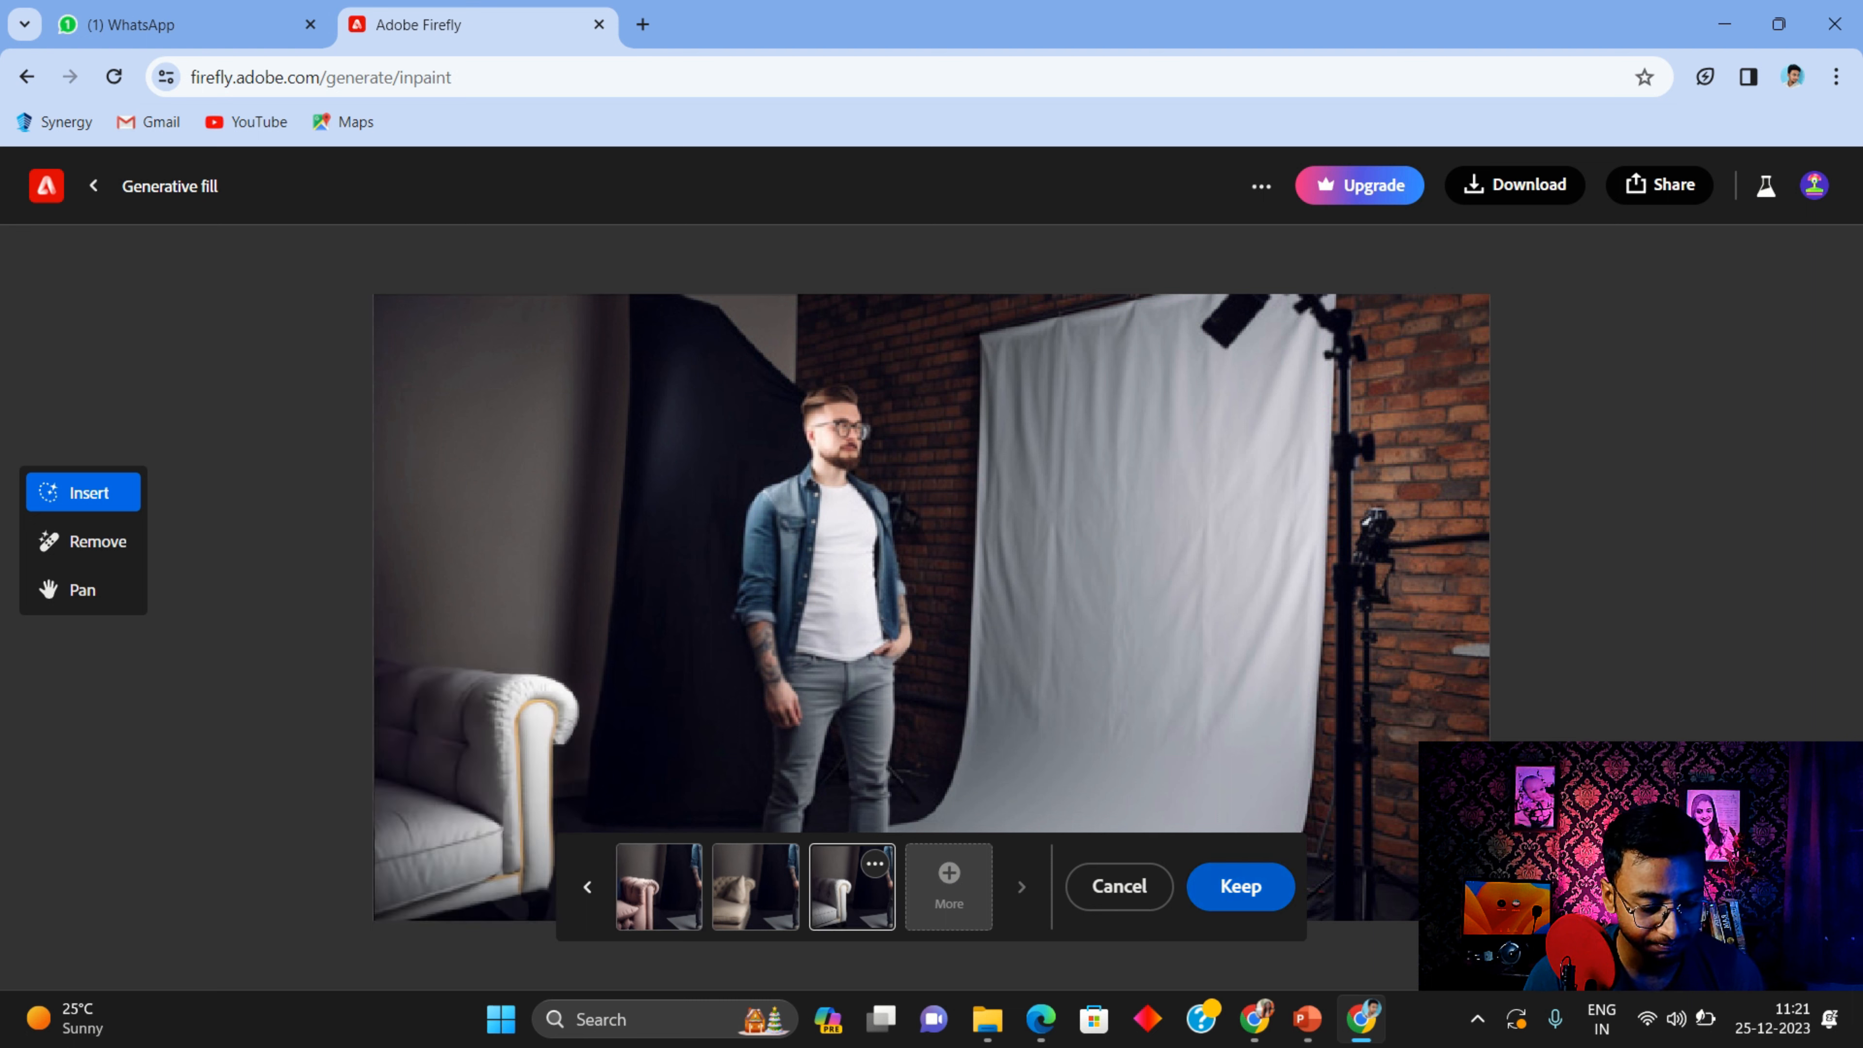
{"action": "left_click", "coordinate": [1240, 886]}
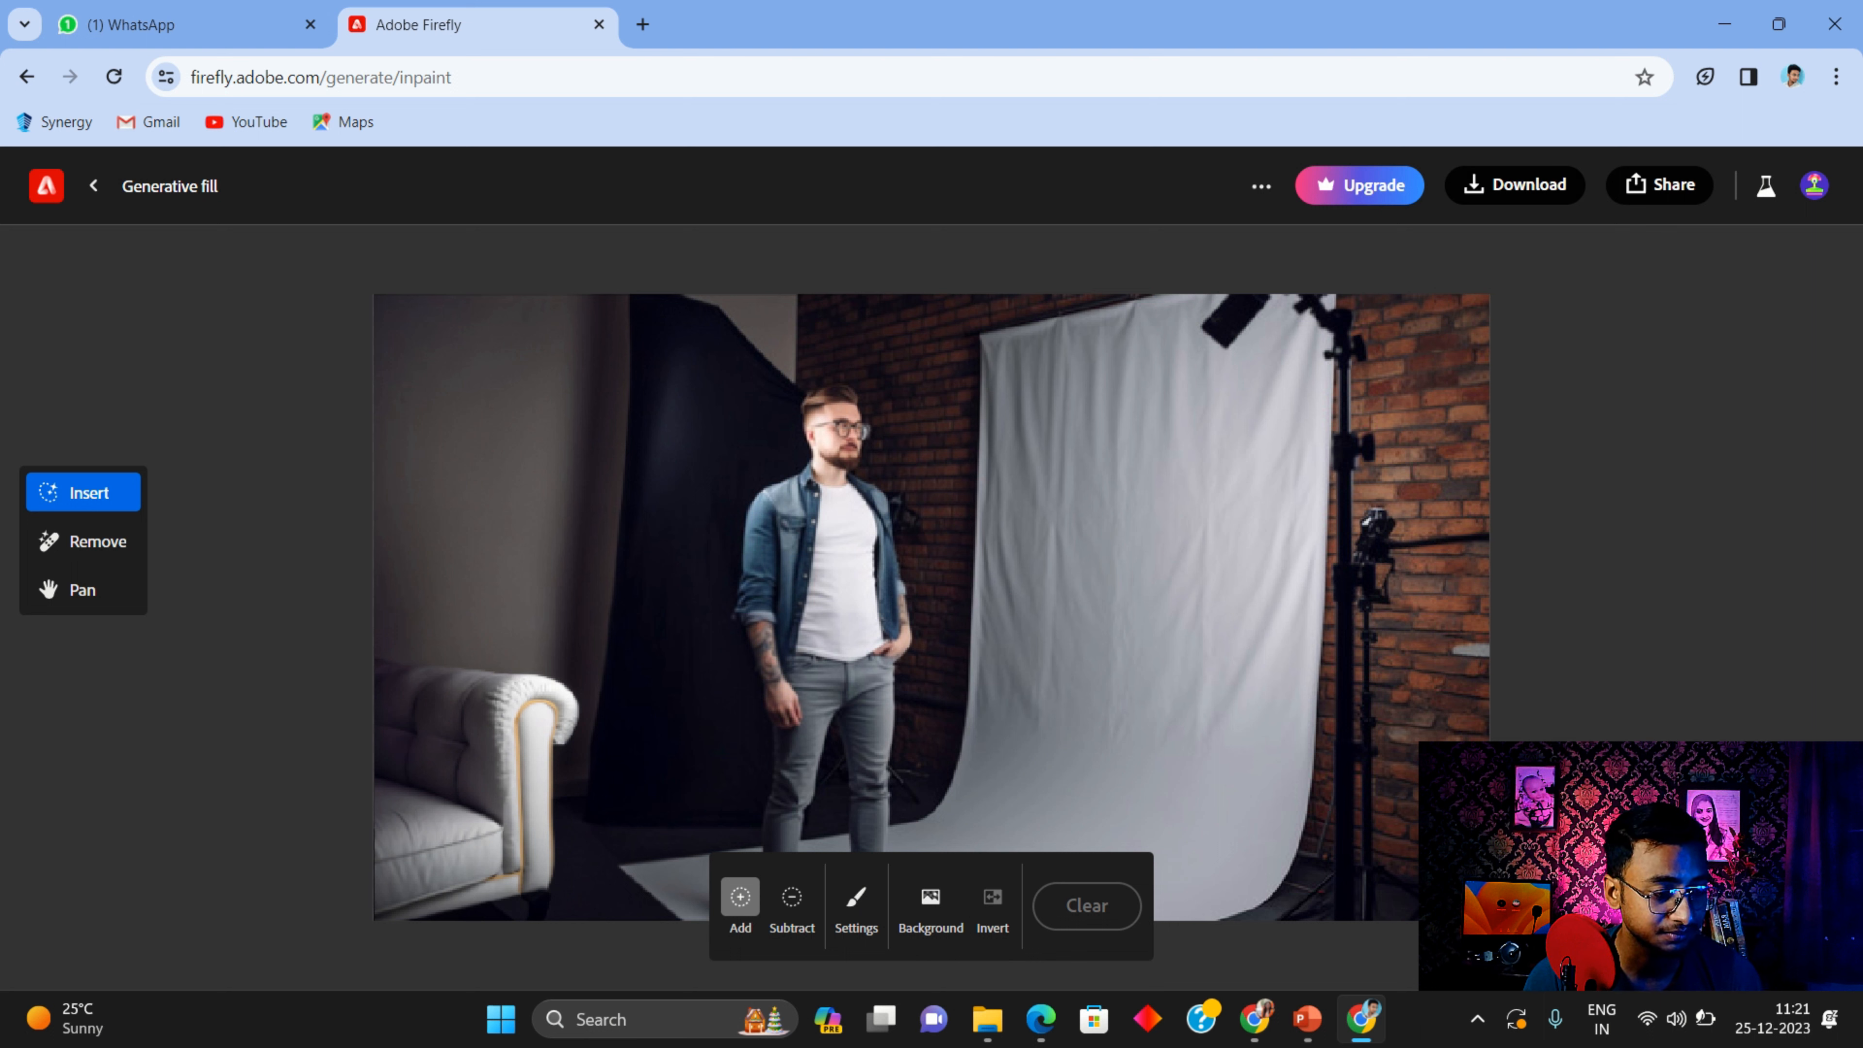
Start downloading the edited photo with watermark and set the AI transparency notice to not show again
{"action": "left_click", "coordinate": [1515, 184]}
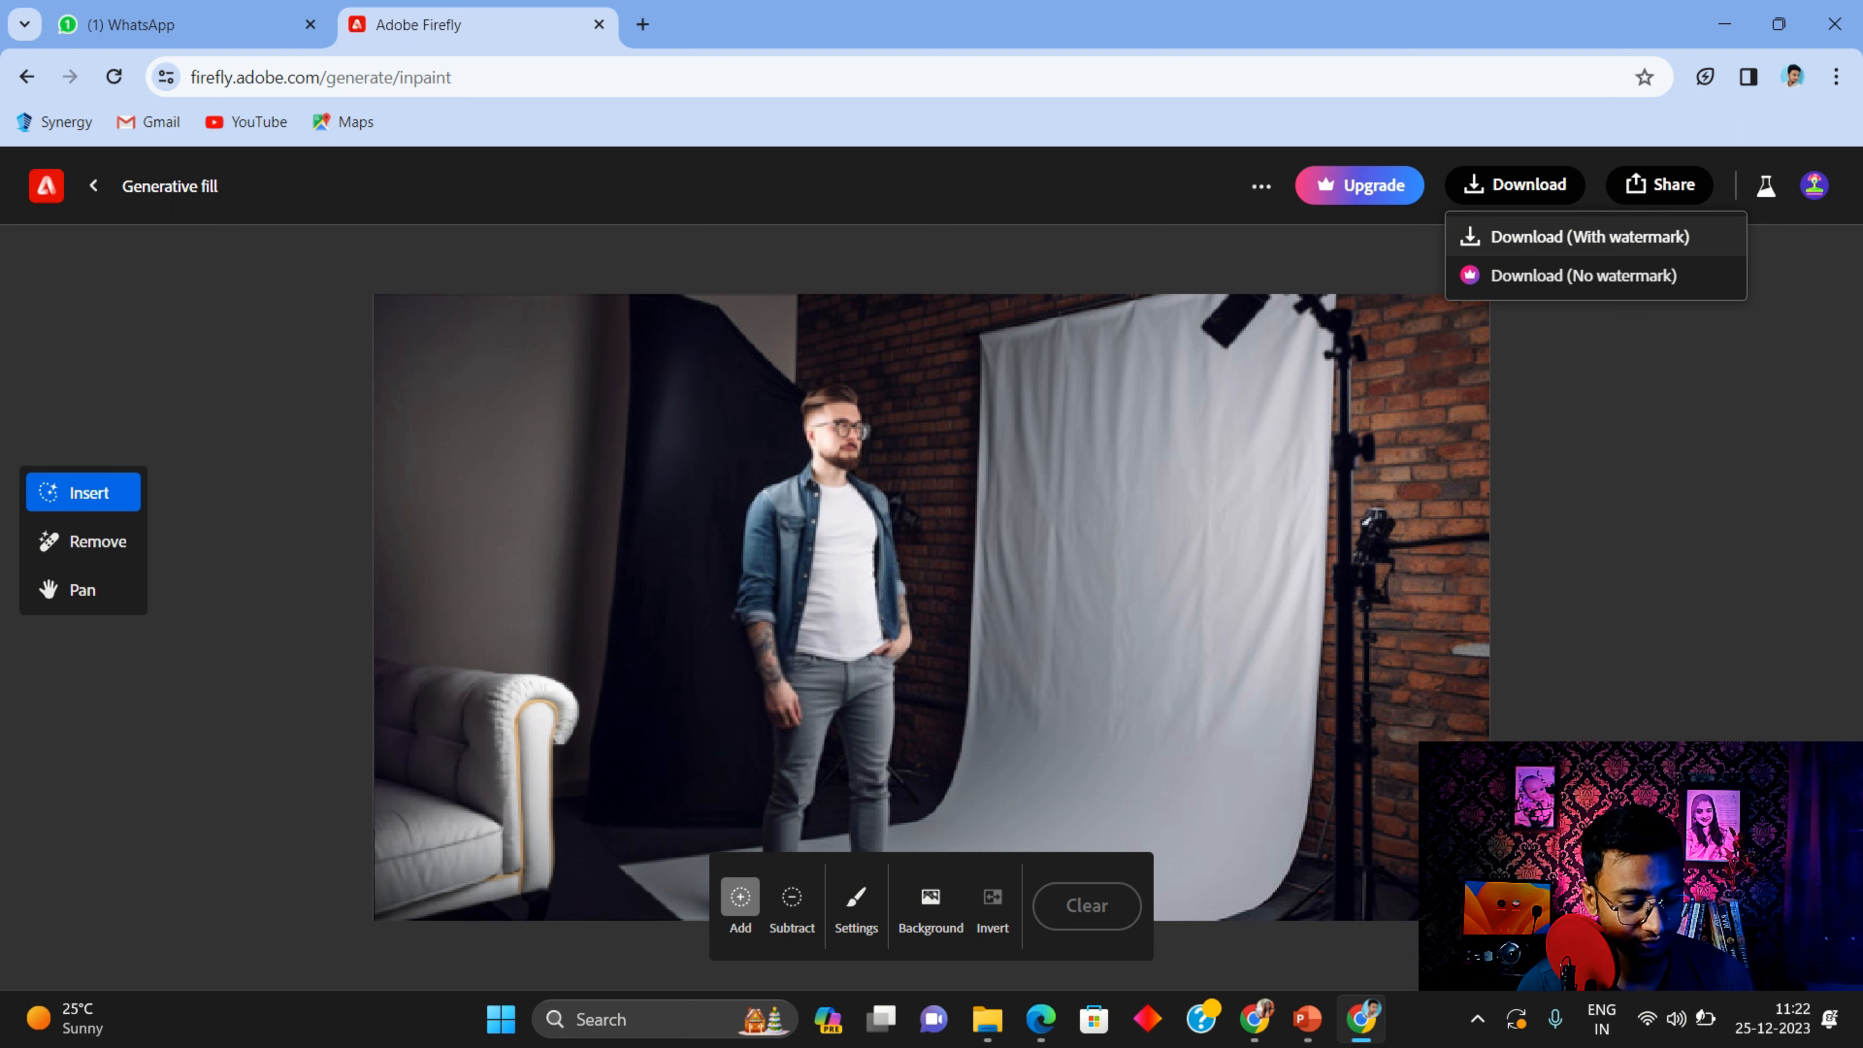
{"action": "left_click", "coordinate": [1506, 235]}
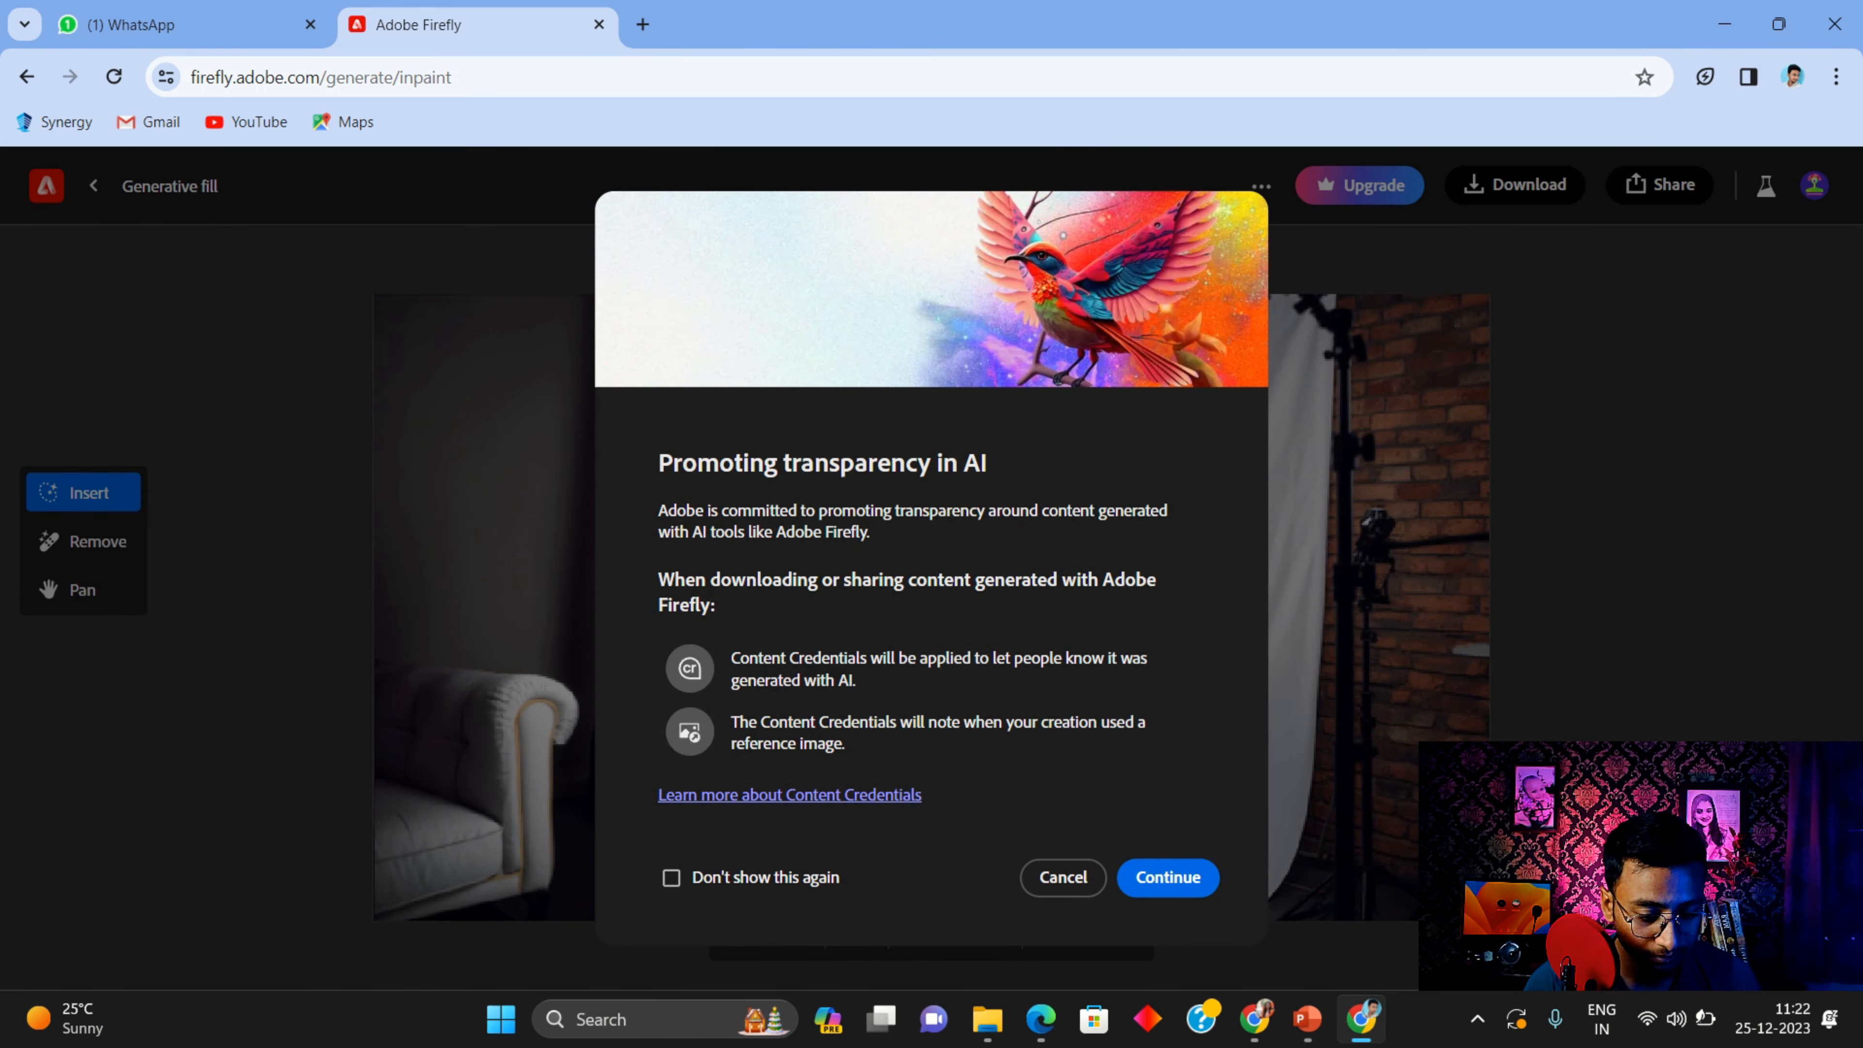
{"action": "left_click", "coordinate": [671, 878]}
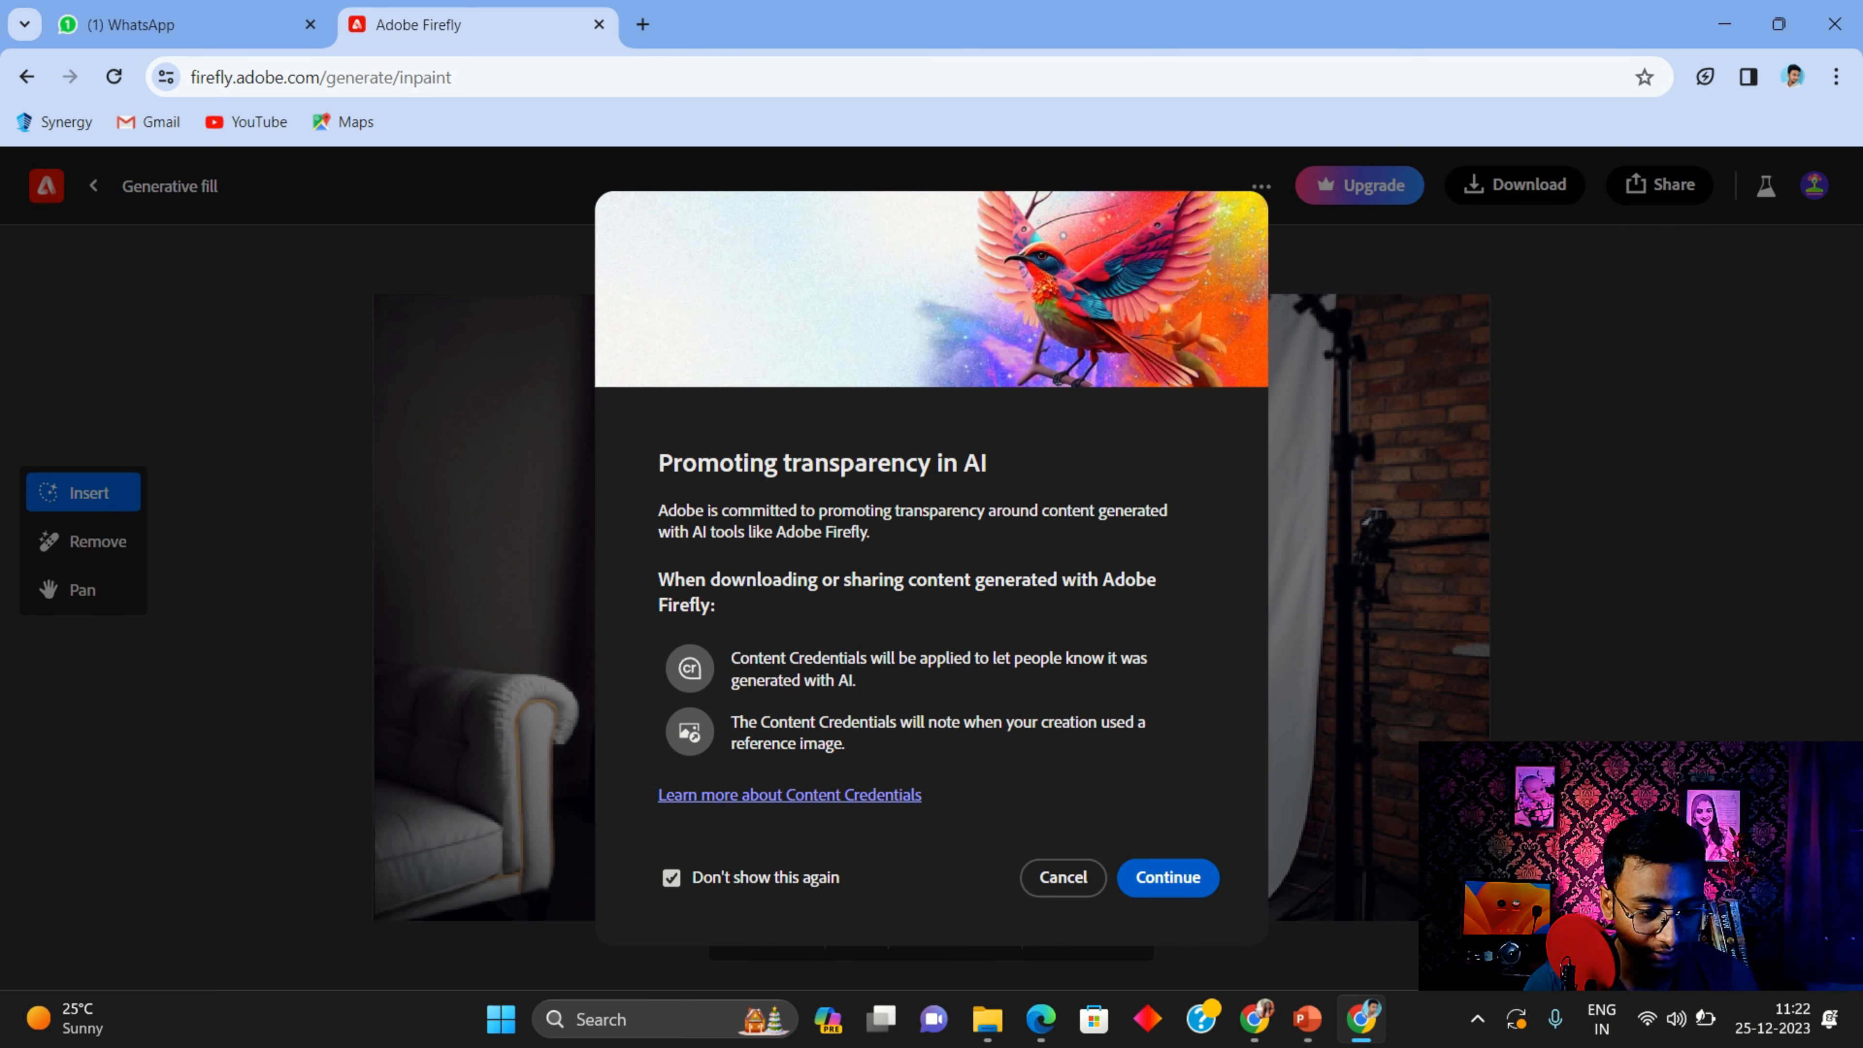
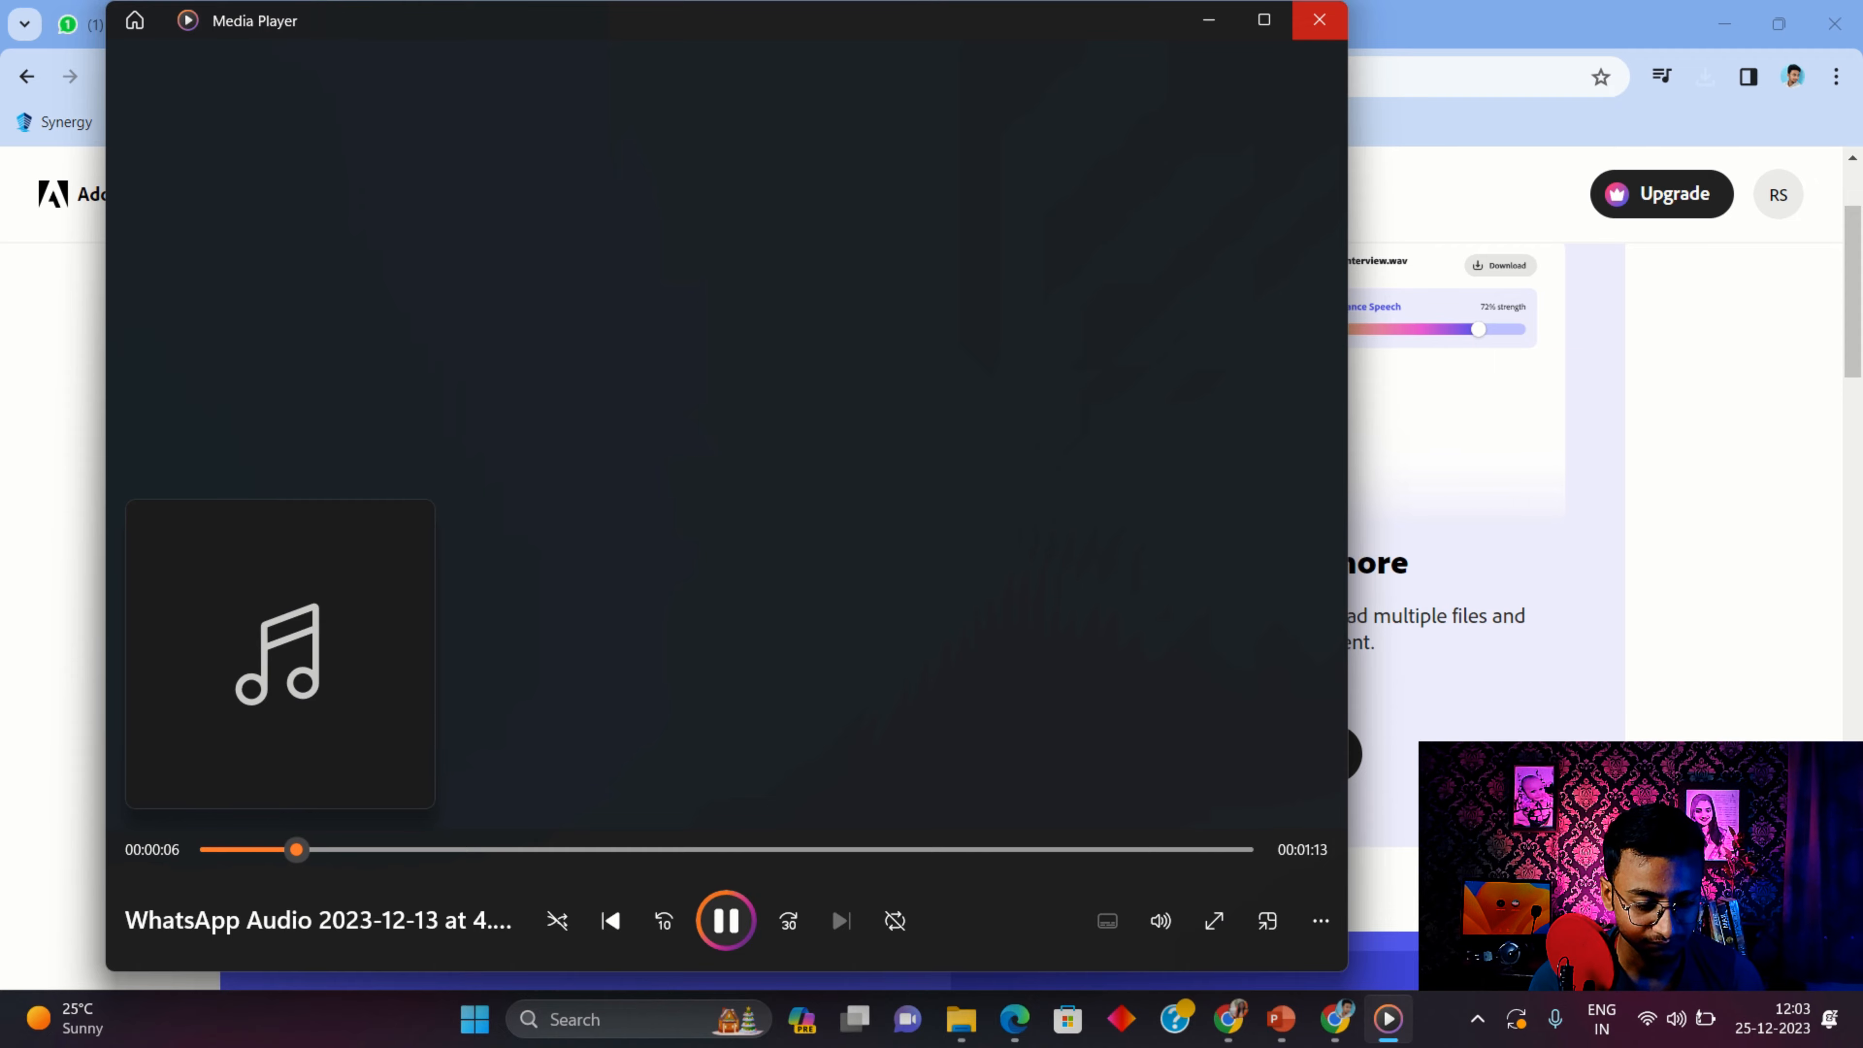
Pause the WhatsApp audio playing in Media Player
{"action": "key", "text": "space"}
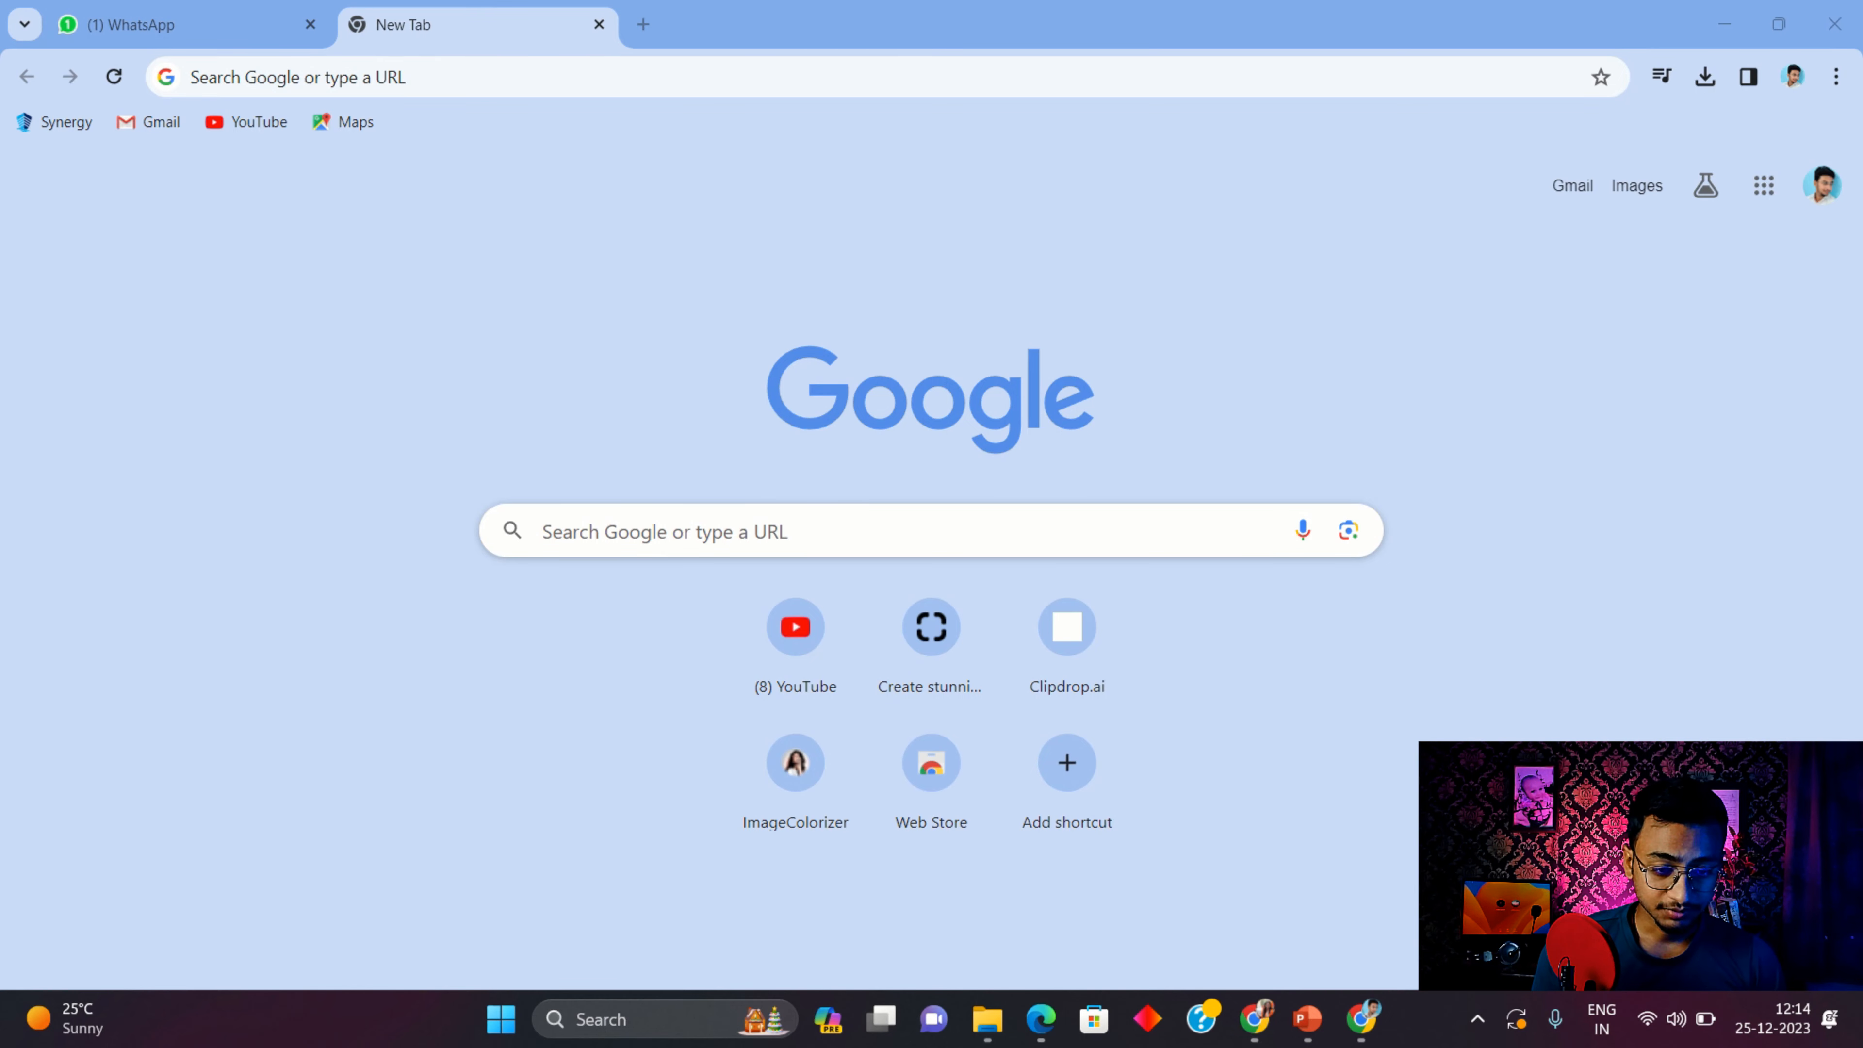
Find Futurepedia through a Google search for "futurepedia" and open its All Categories page
{"action": "left_click", "coordinate": [733, 531]}
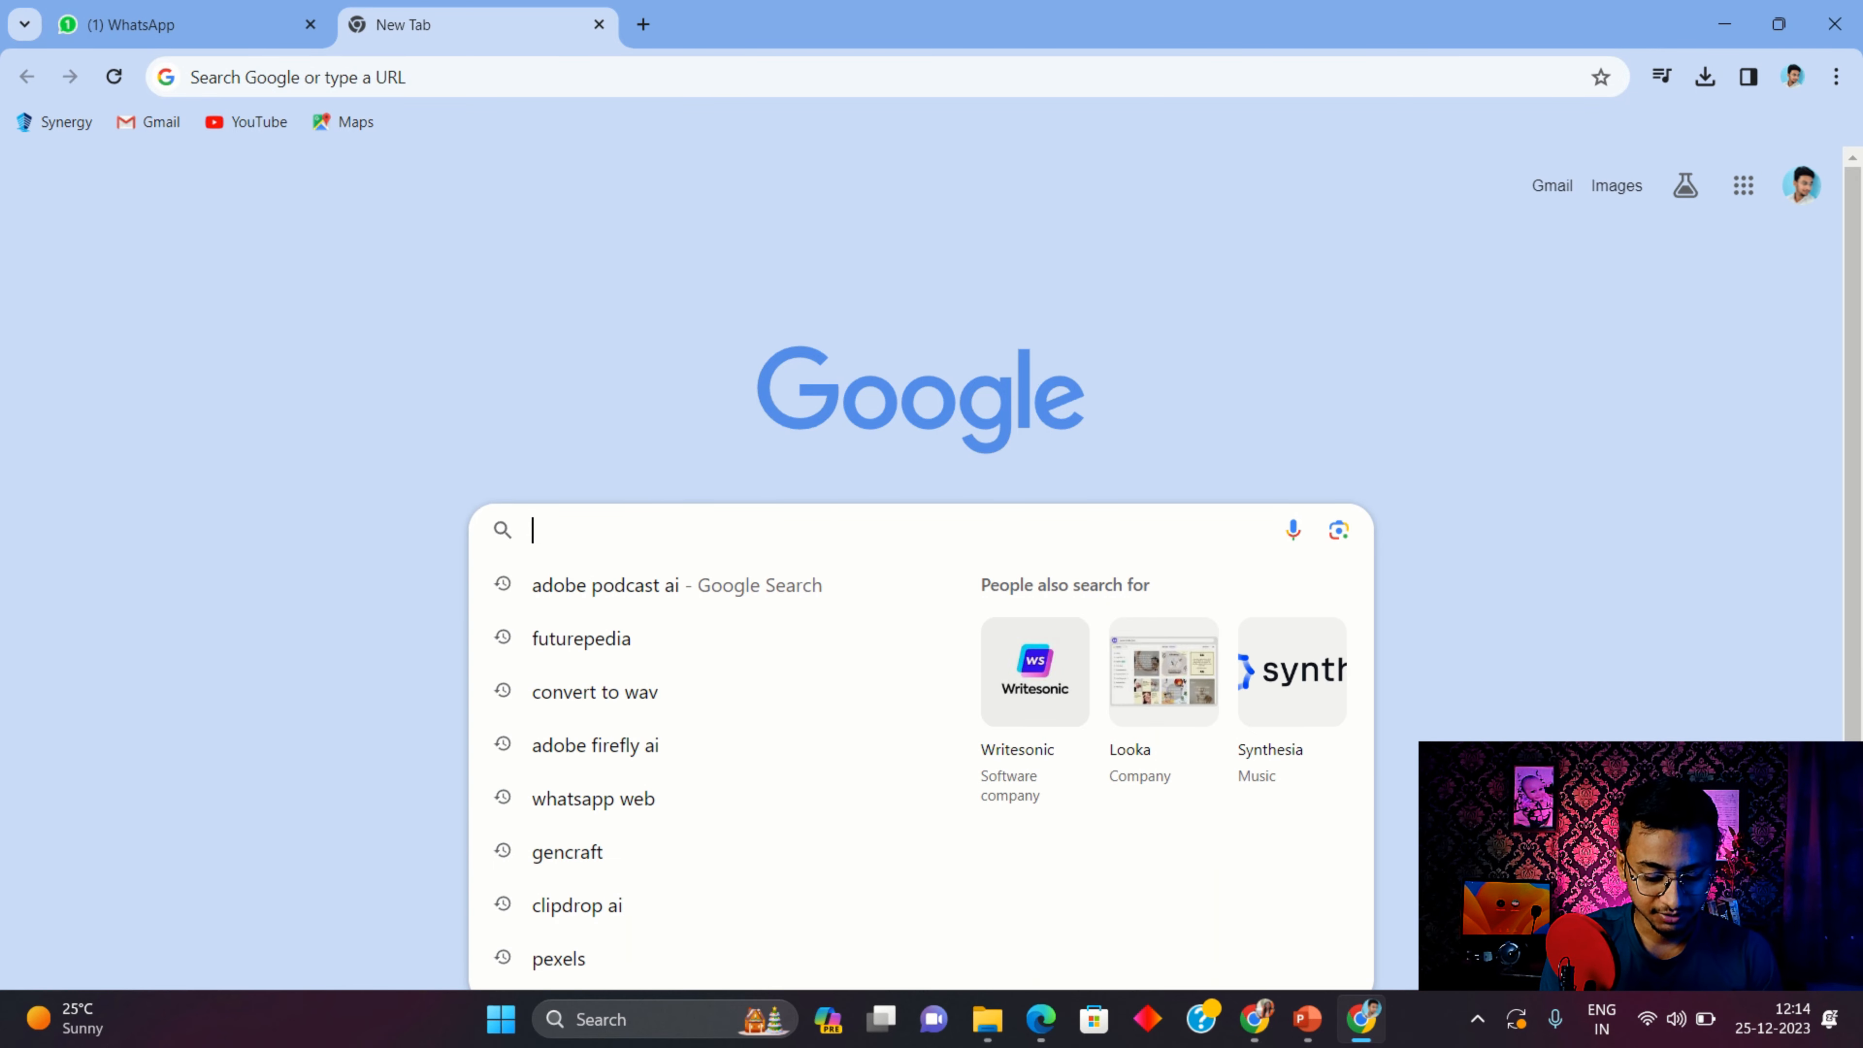
{"action": "type", "text": "futurepedia"}
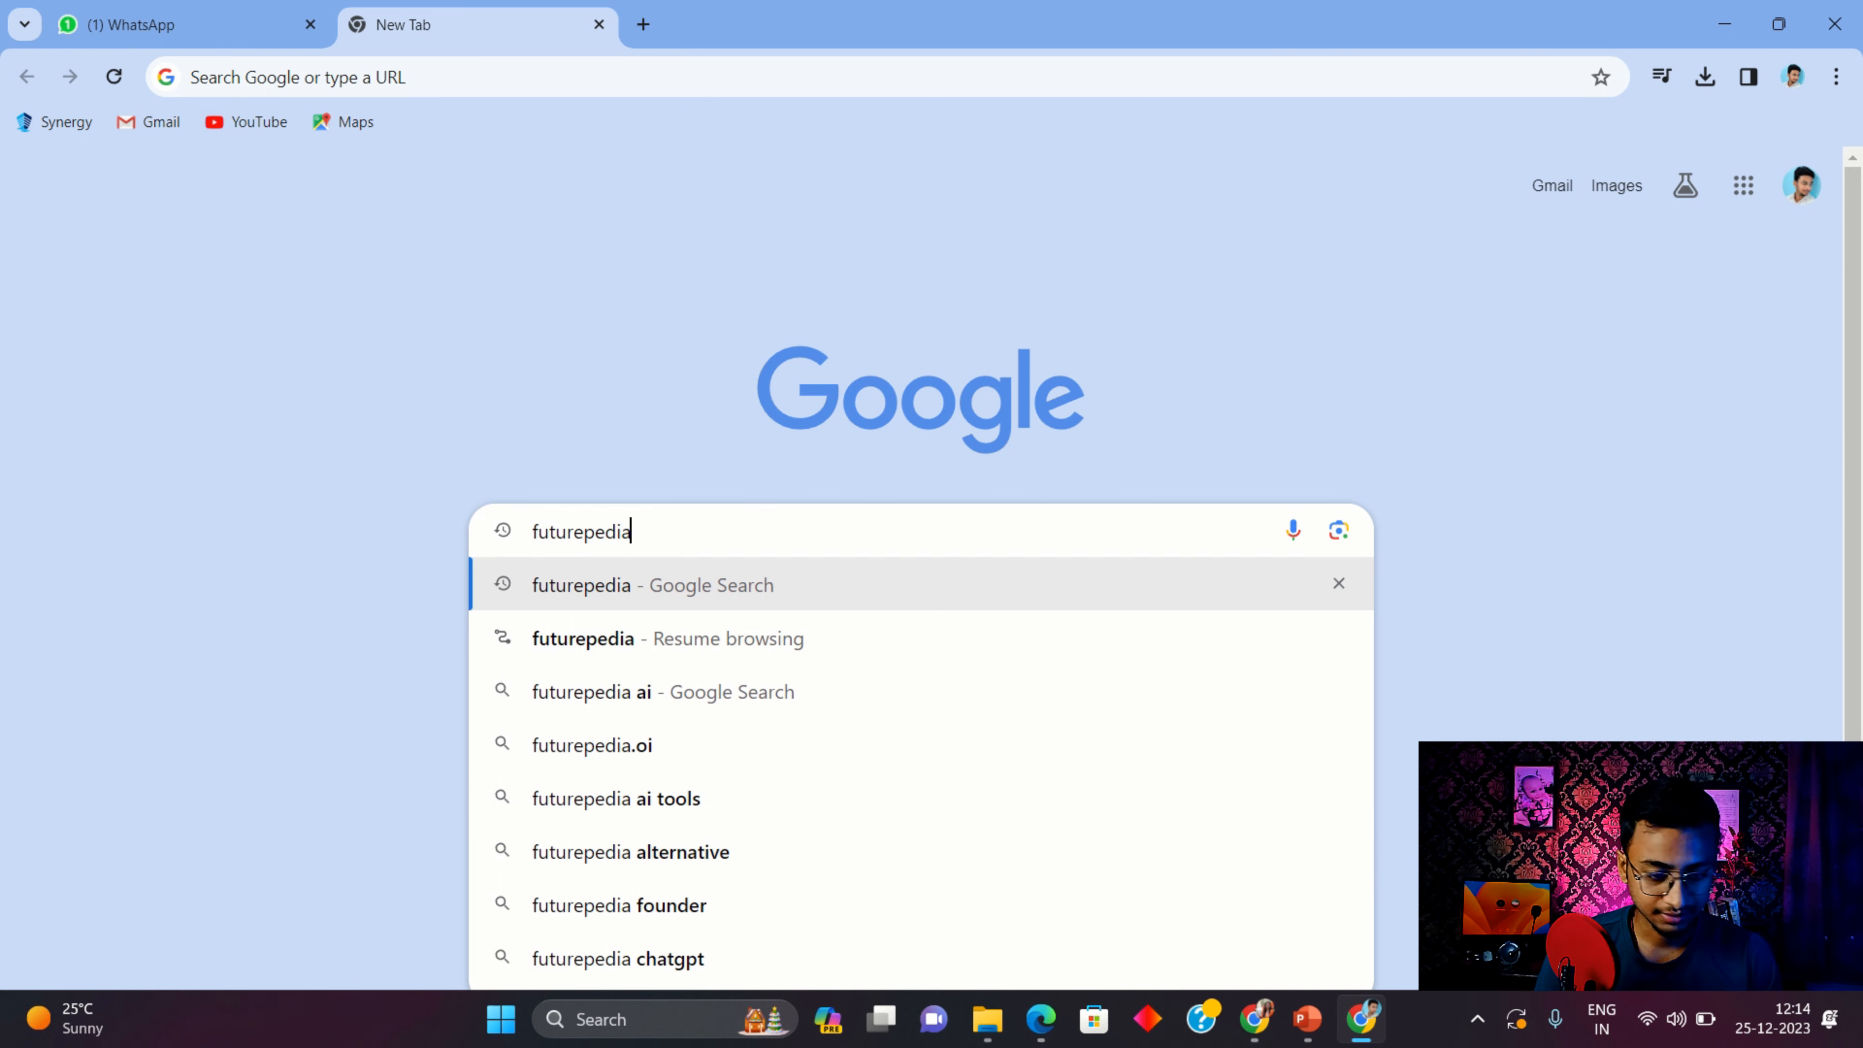
{"action": "key", "text": "Return"}
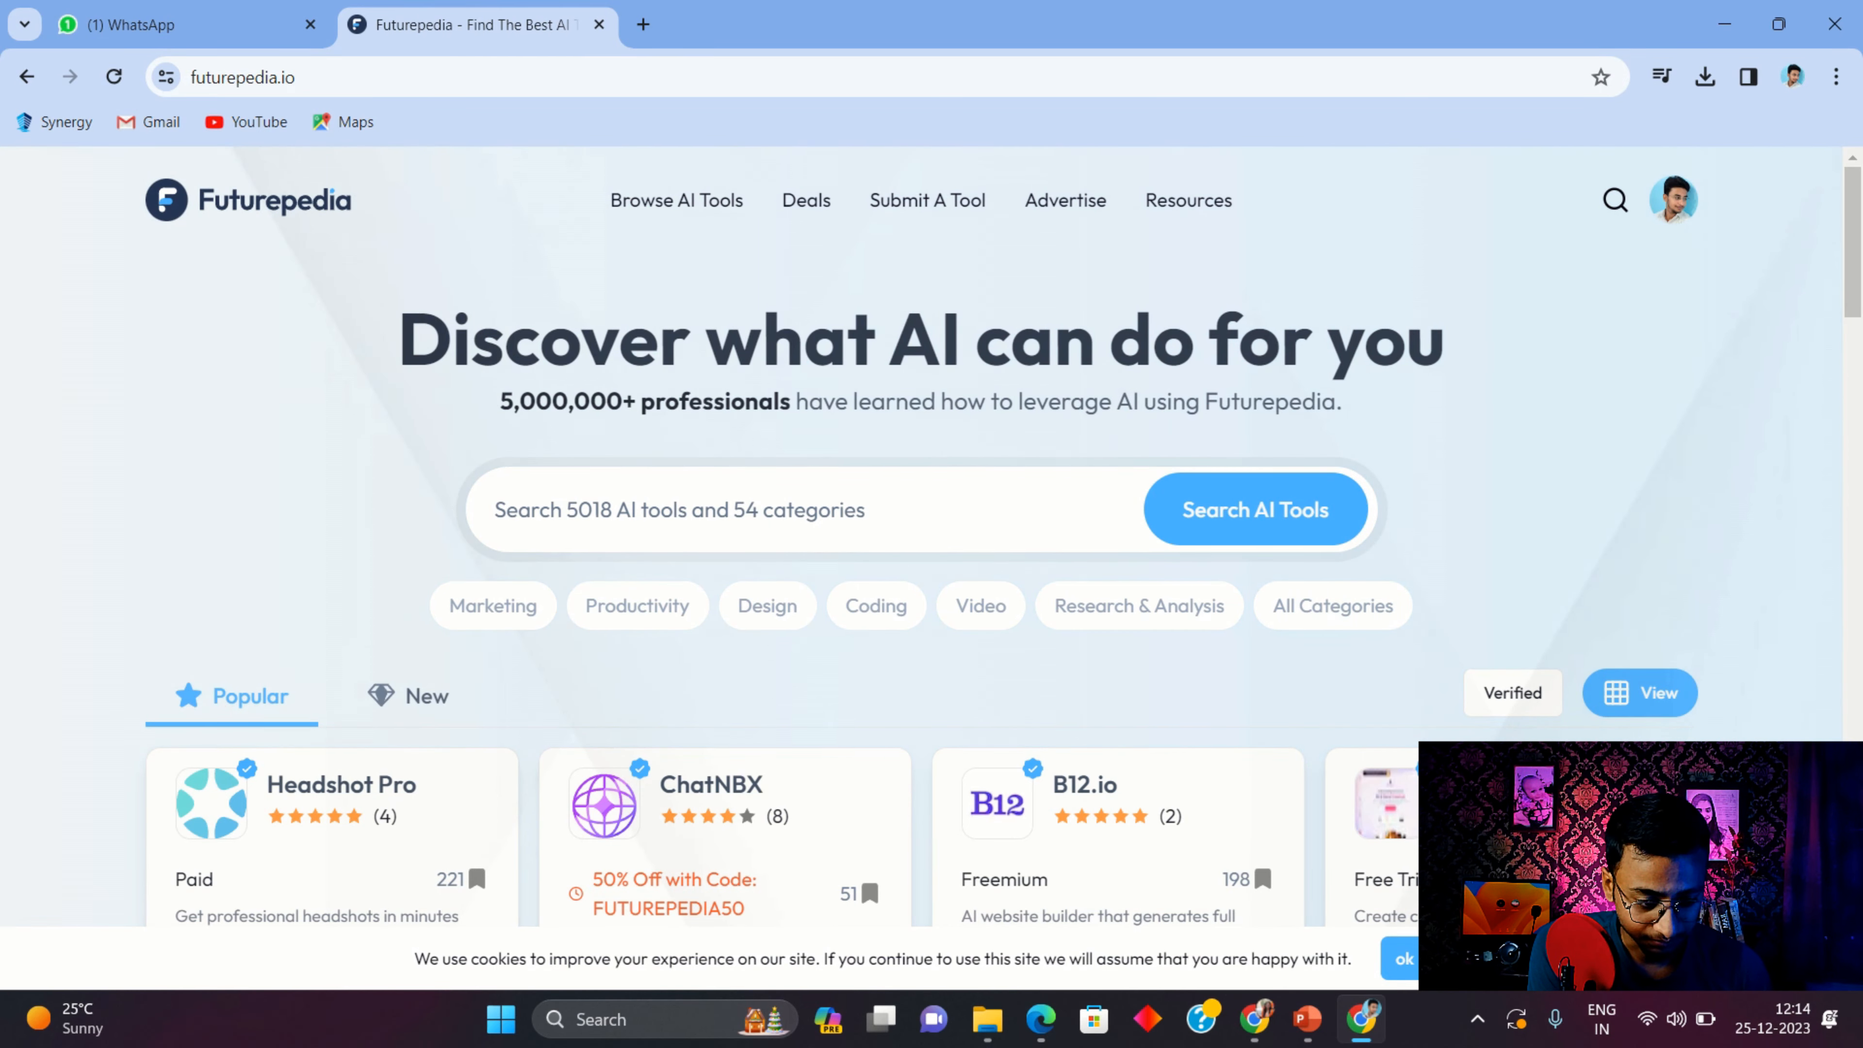
{"action": "scroll", "coordinate": [1139, 514], "scroll_direction": "down", "scroll_amount": 2}
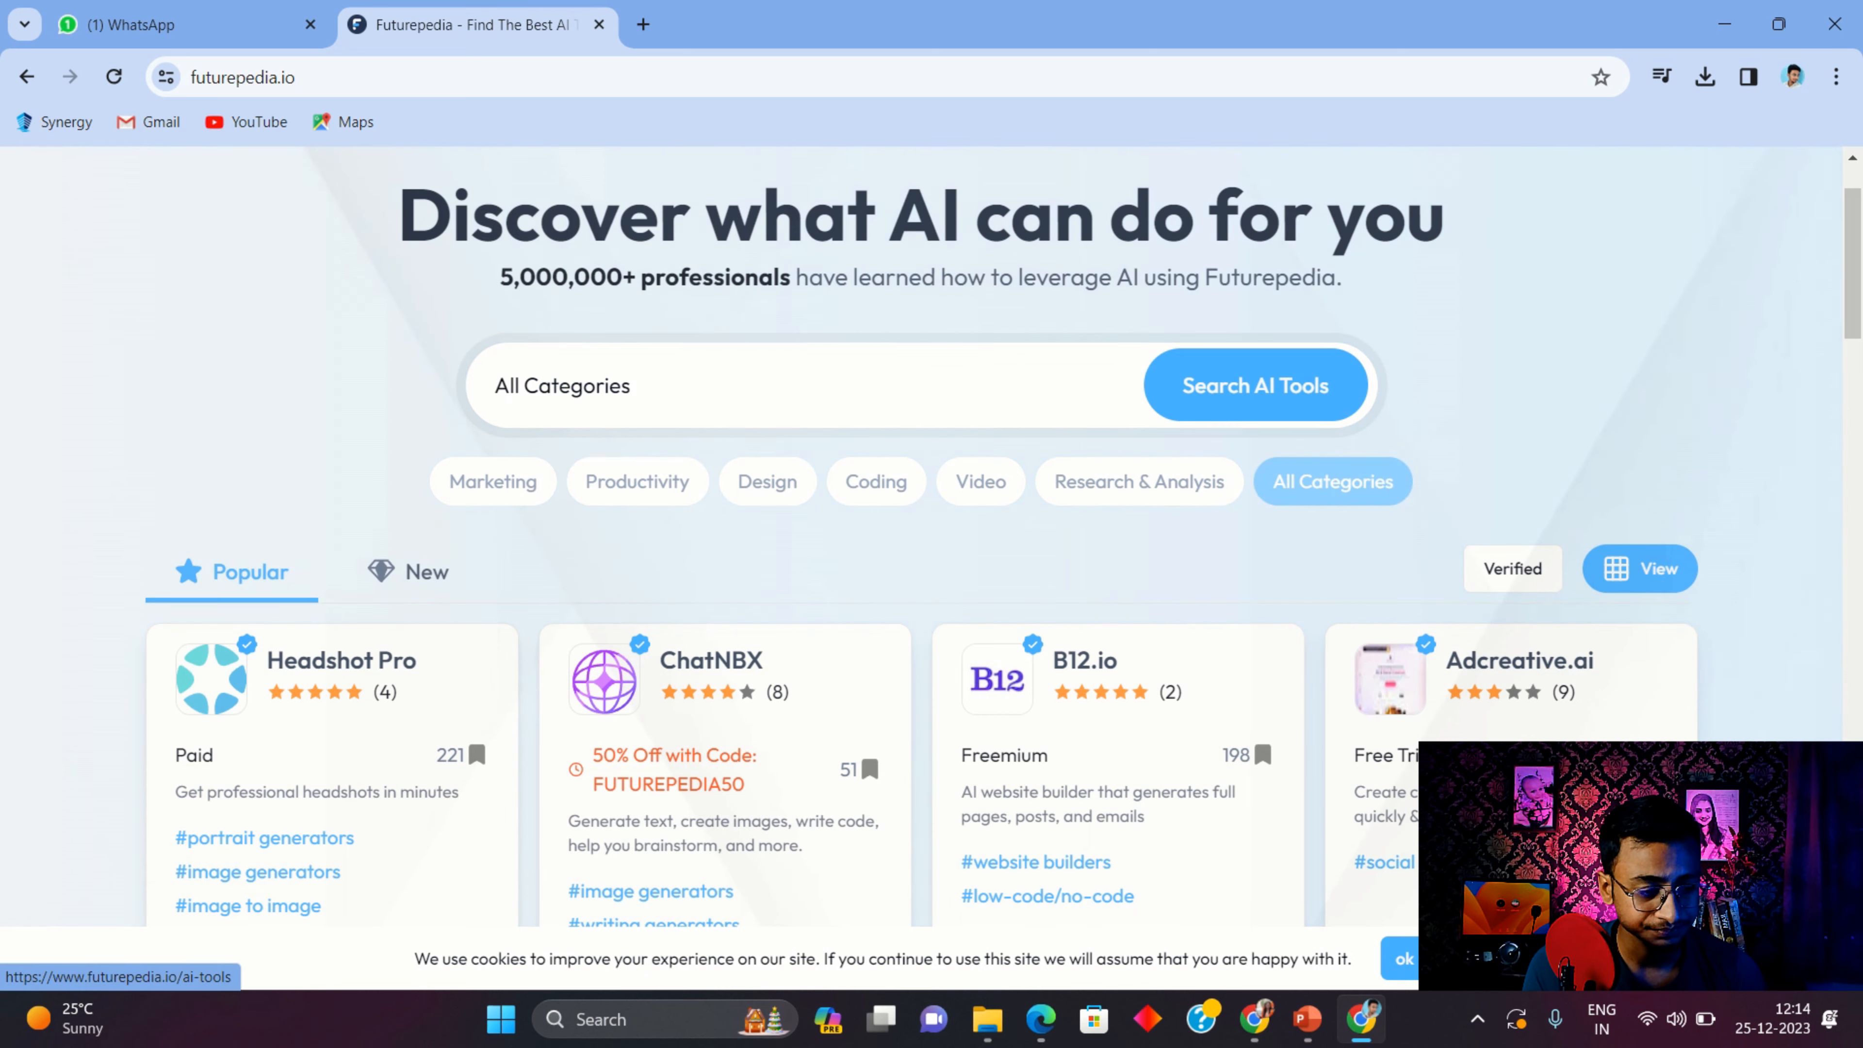
{"action": "left_click", "coordinate": [1332, 482]}
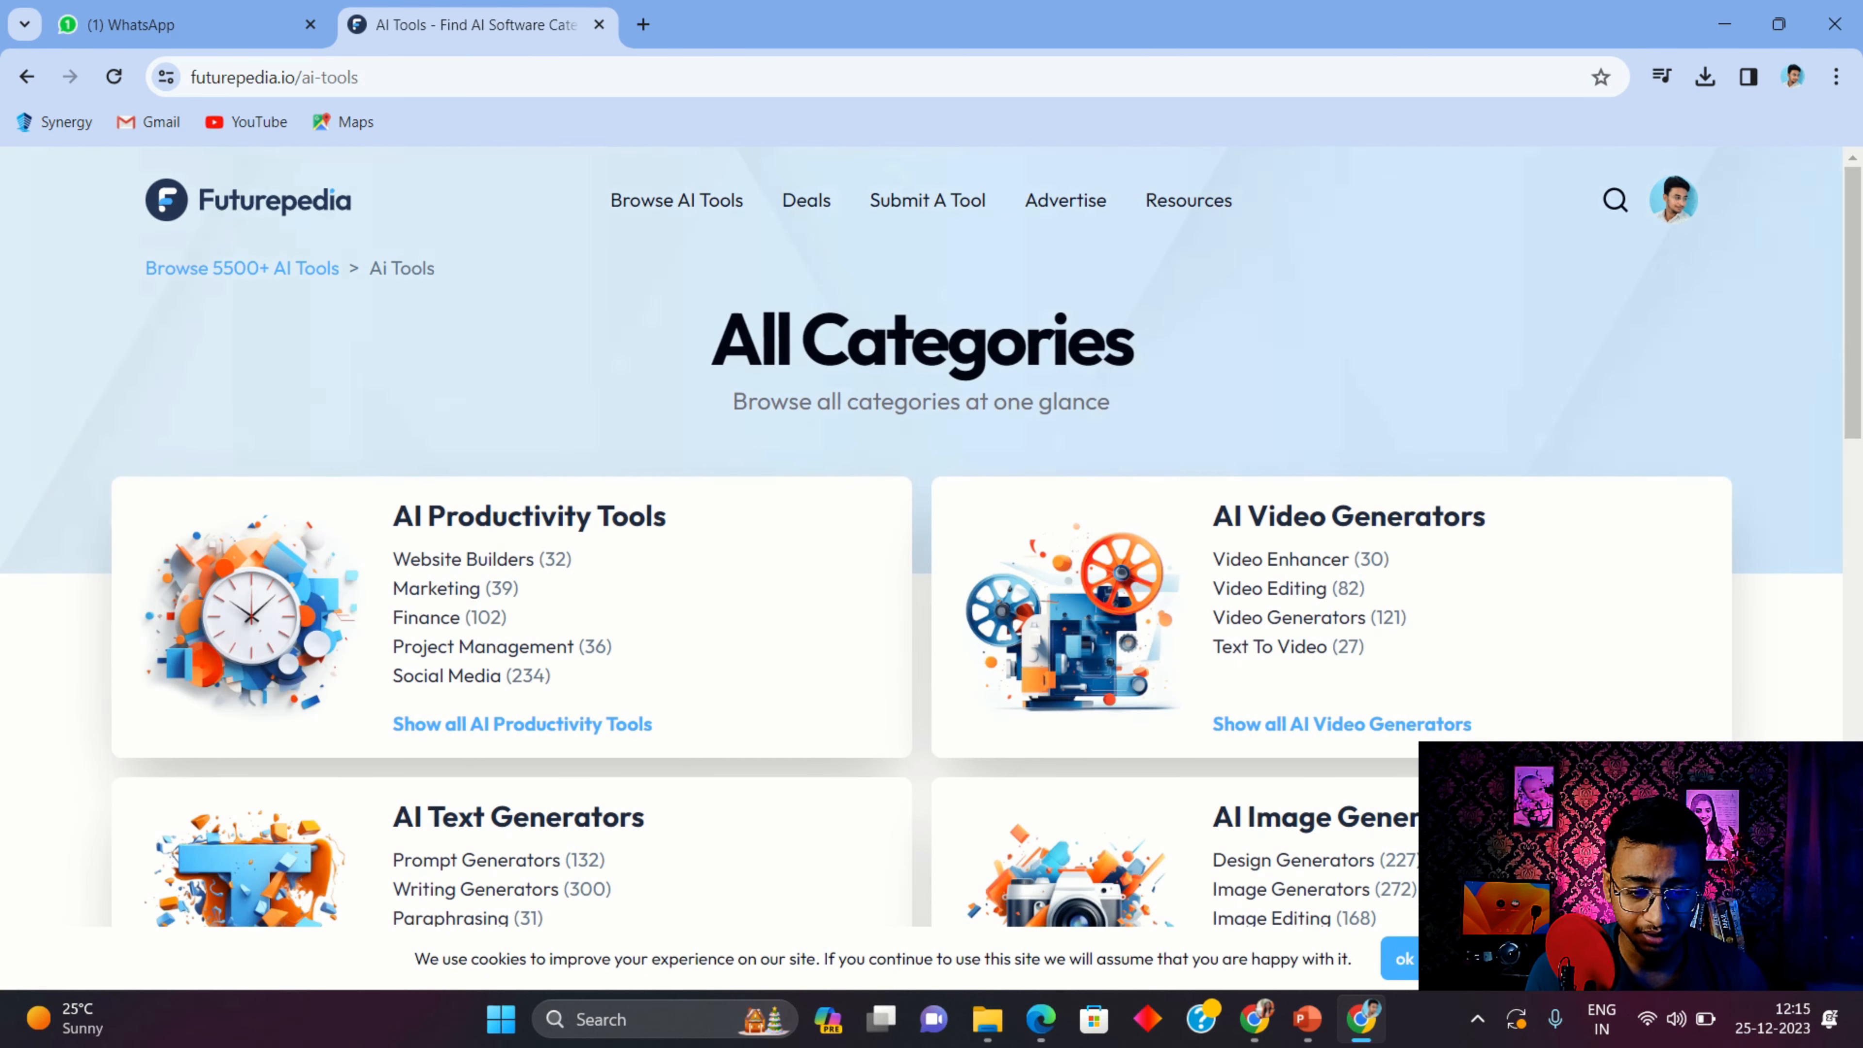
Open the full list of AI Image Generators from the category overview and look through its popular tools
{"action": "scroll", "coordinate": [931, 536], "scroll_direction": "down", "scroll_amount": 1}
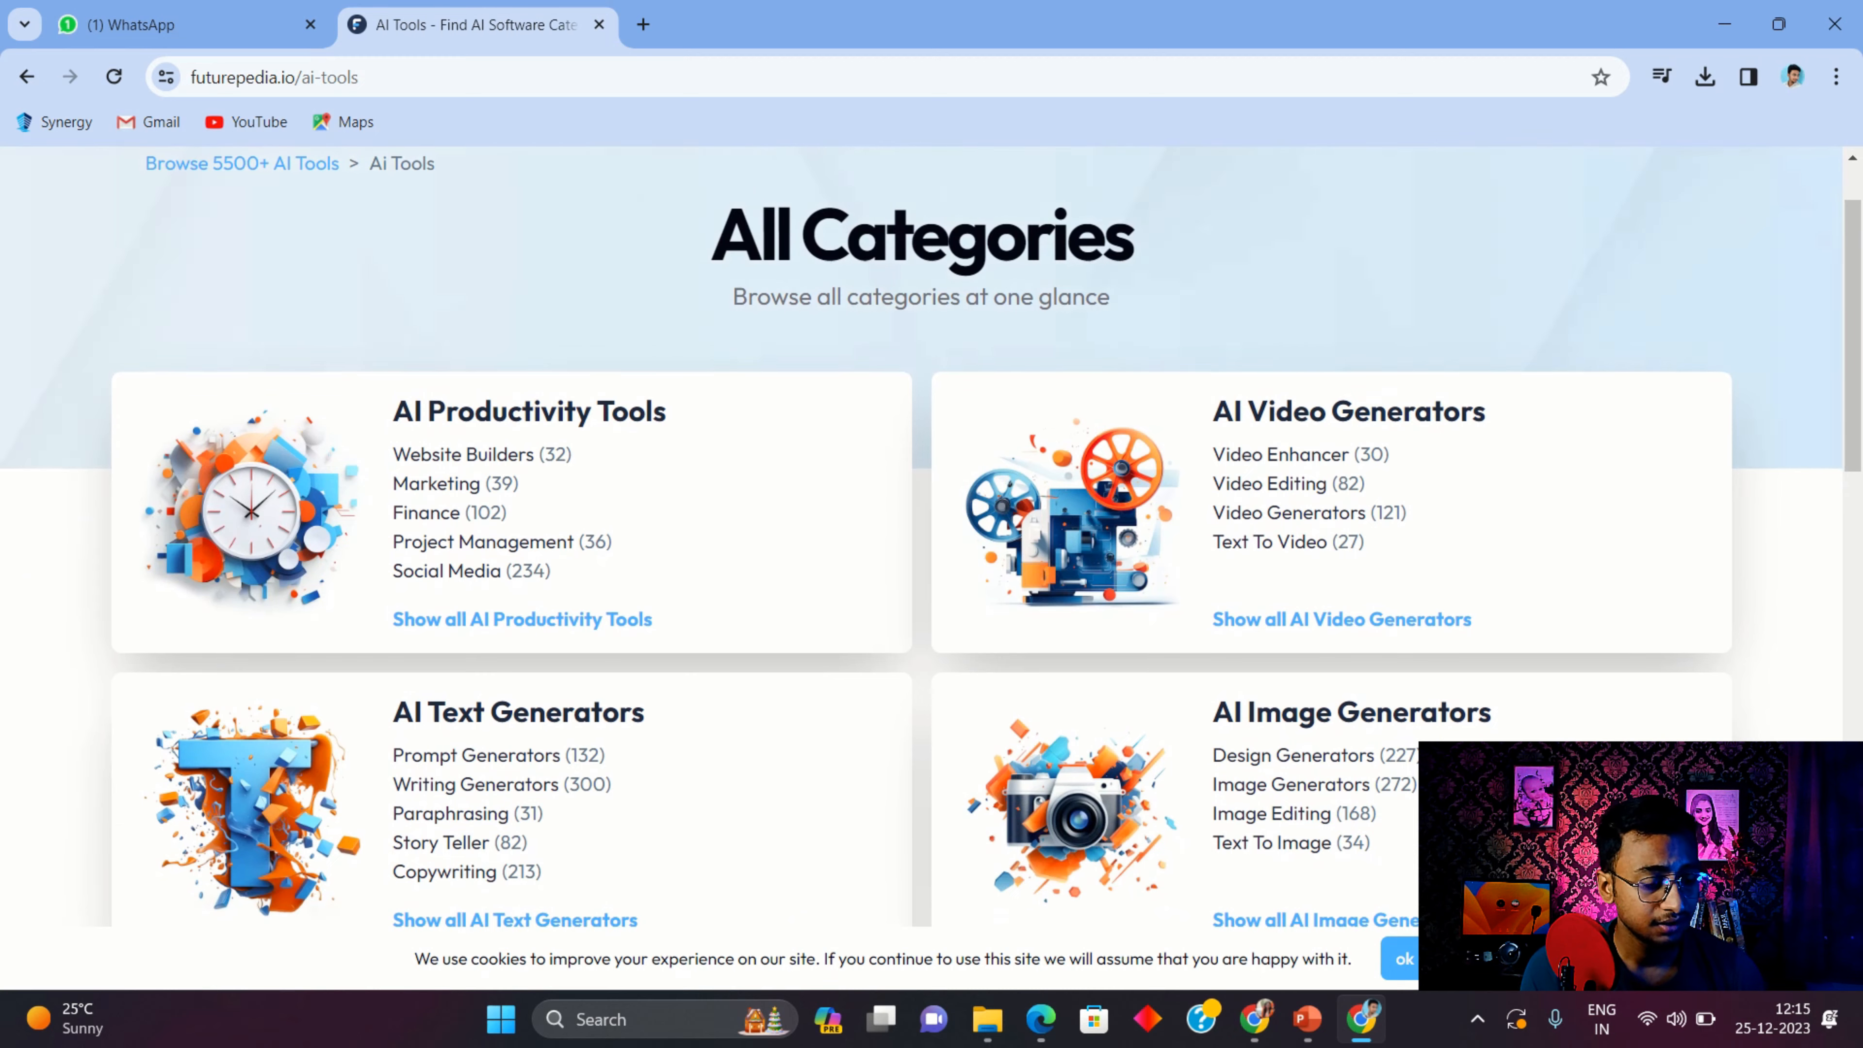
{"action": "scroll", "coordinate": [932, 539], "scroll_direction": "down", "scroll_amount": 1}
{"action": "scroll", "coordinate": [931, 536], "scroll_direction": "down", "scroll_amount": 1}
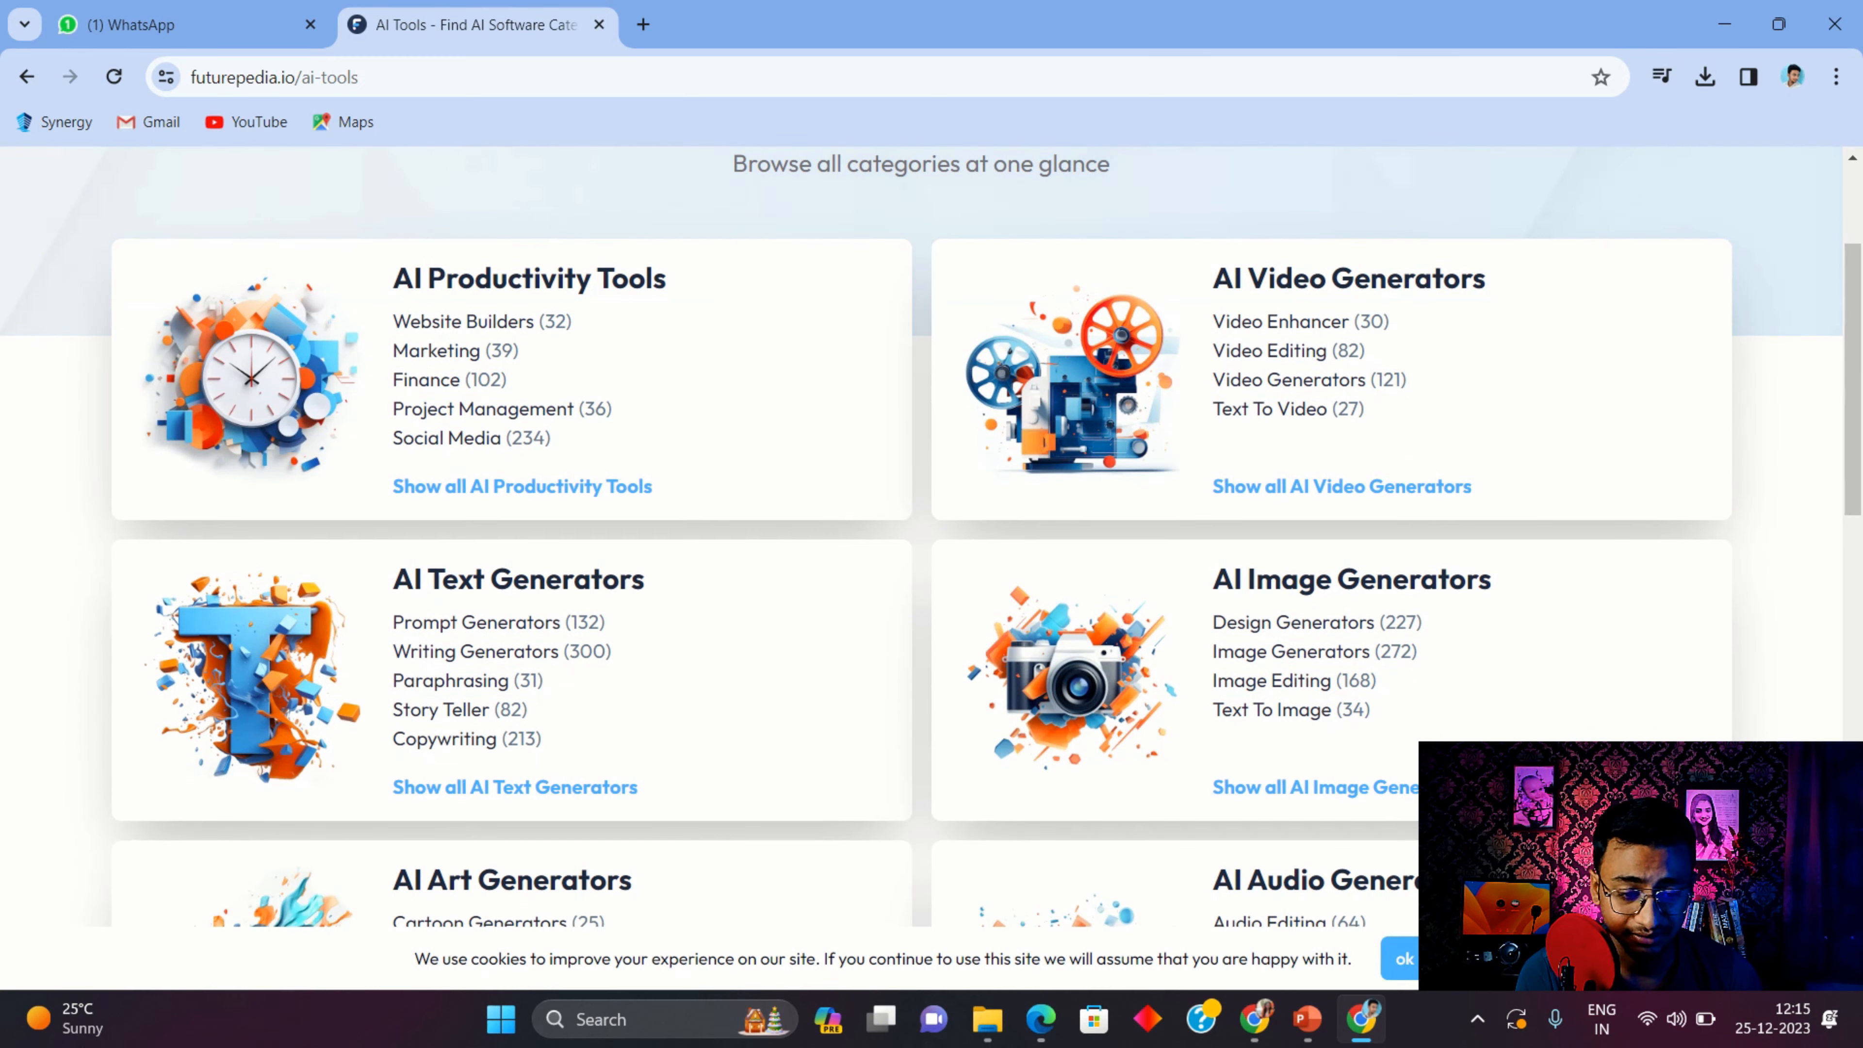
{"action": "scroll", "coordinate": [932, 535], "scroll_direction": "down", "scroll_amount": 1}
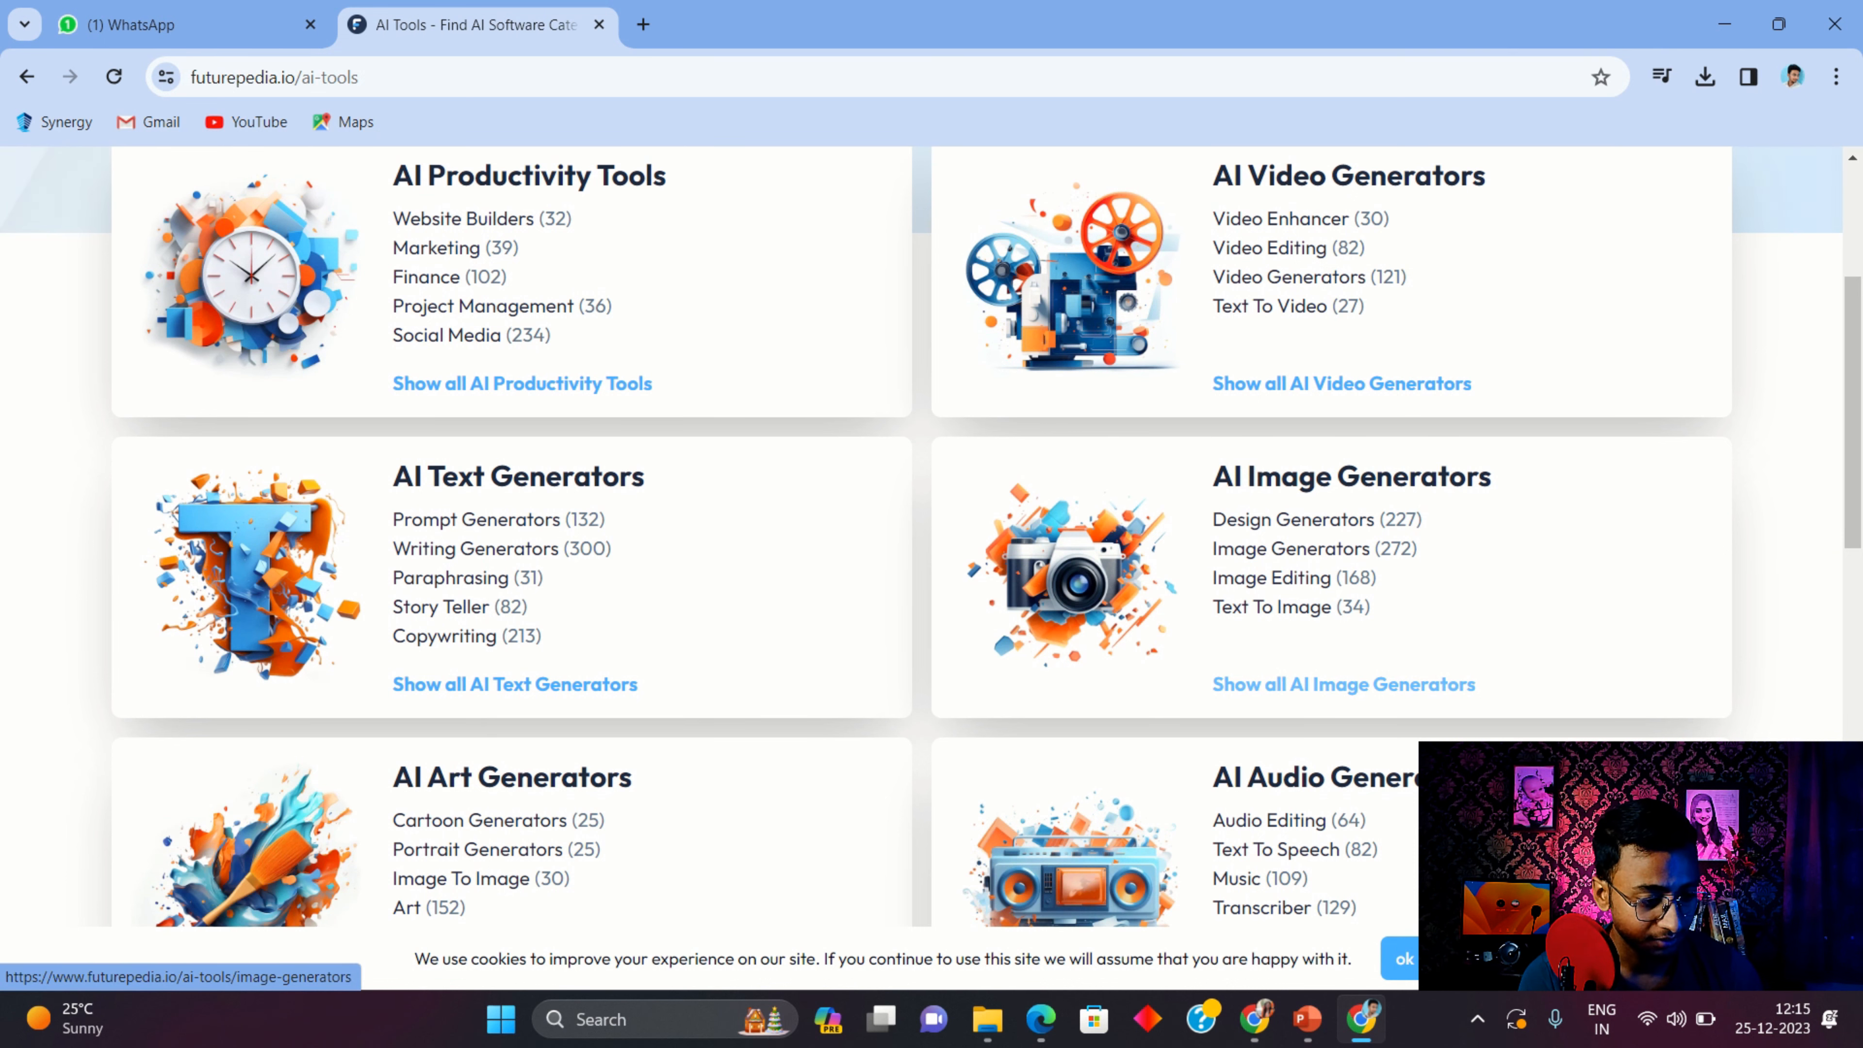
{"action": "left_click", "coordinate": [1342, 684]}
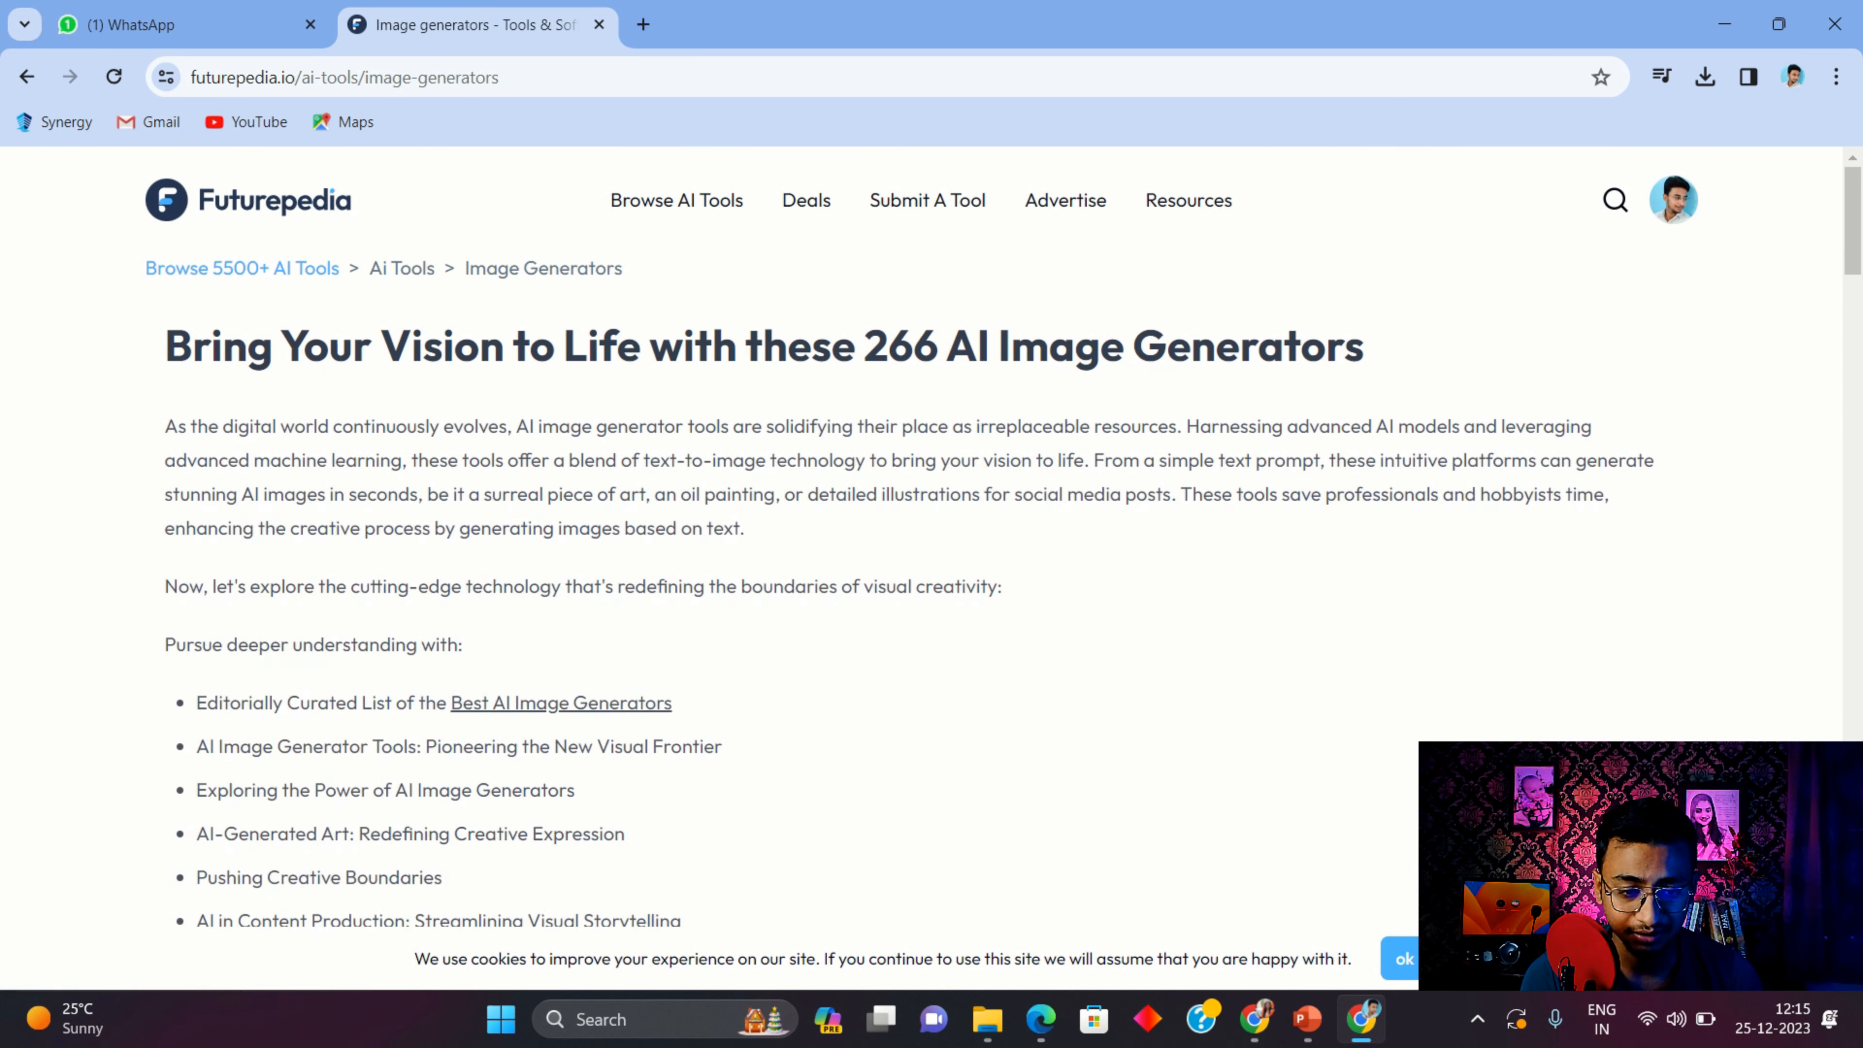
{"action": "scroll", "coordinate": [931, 536], "scroll_direction": "down", "scroll_amount": 6}
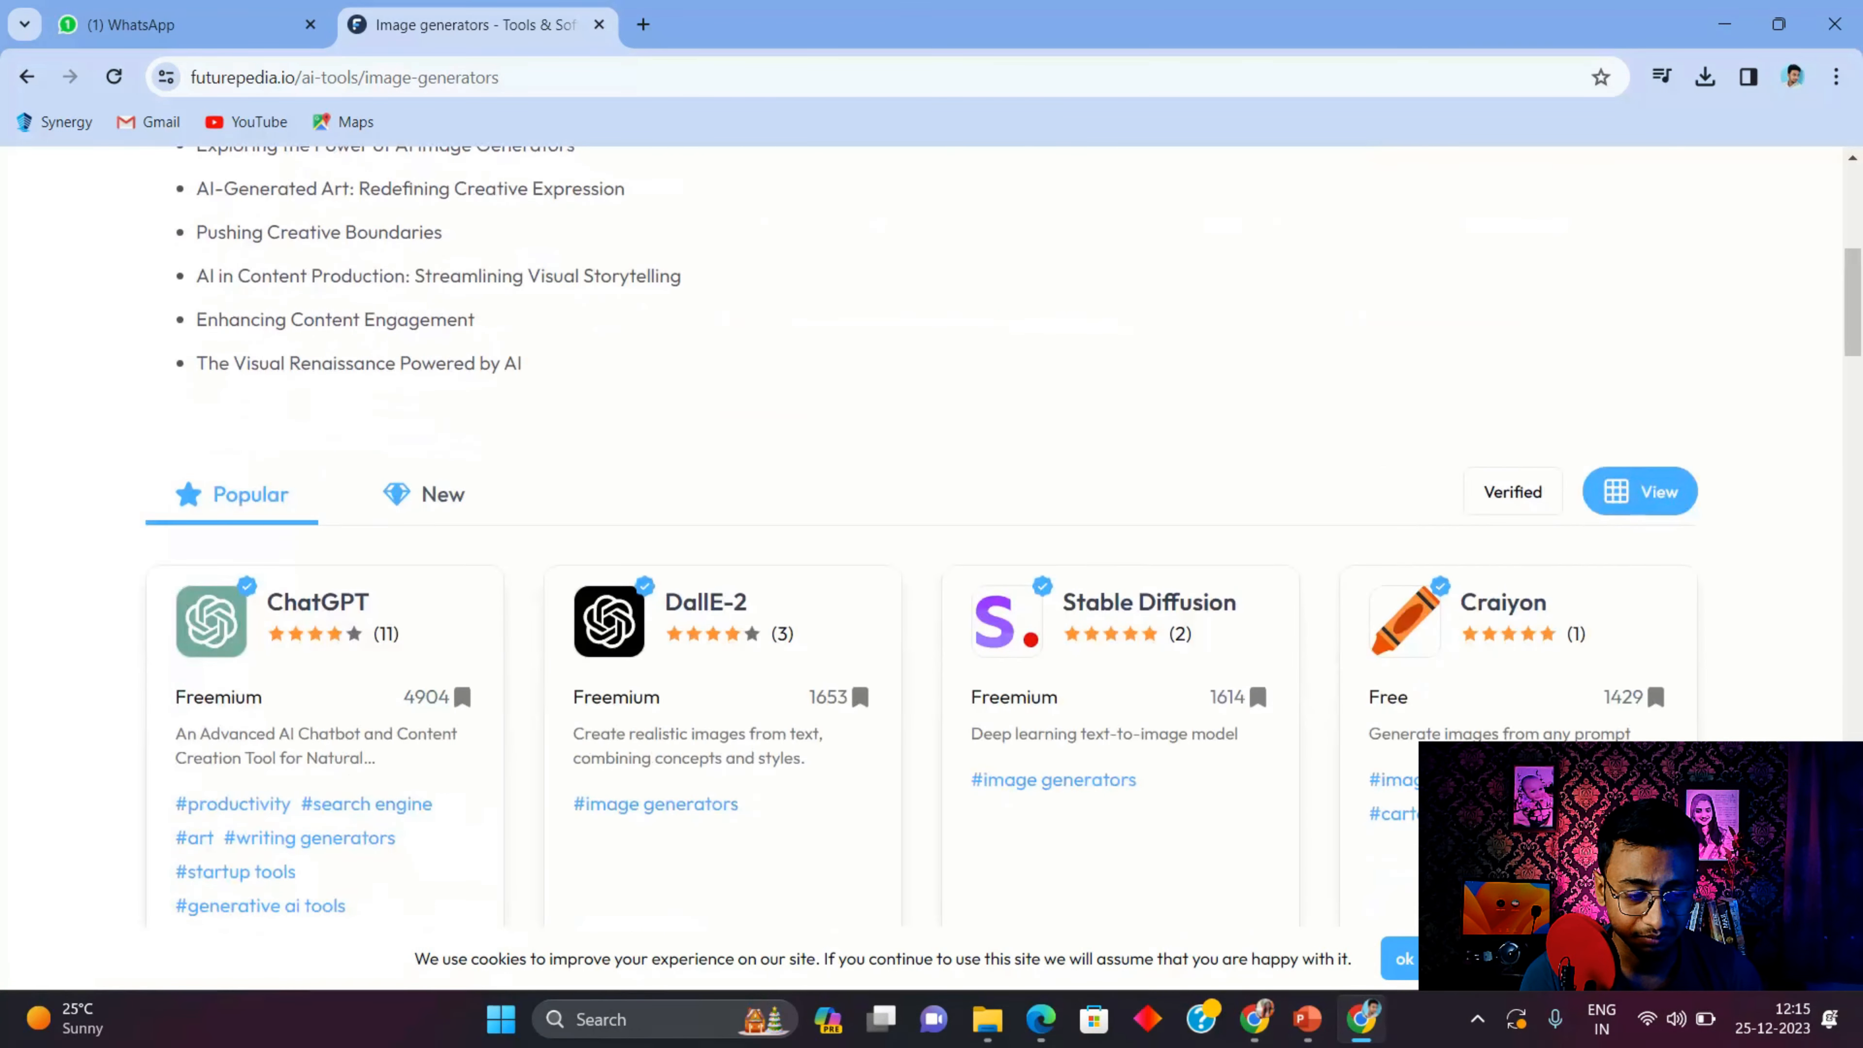
Look through the popular image generators on Futurepedia and open the Craiyon website from its listing
{"action": "scroll", "coordinate": [1056, 382], "scroll_direction": "down", "scroll_amount": 9}
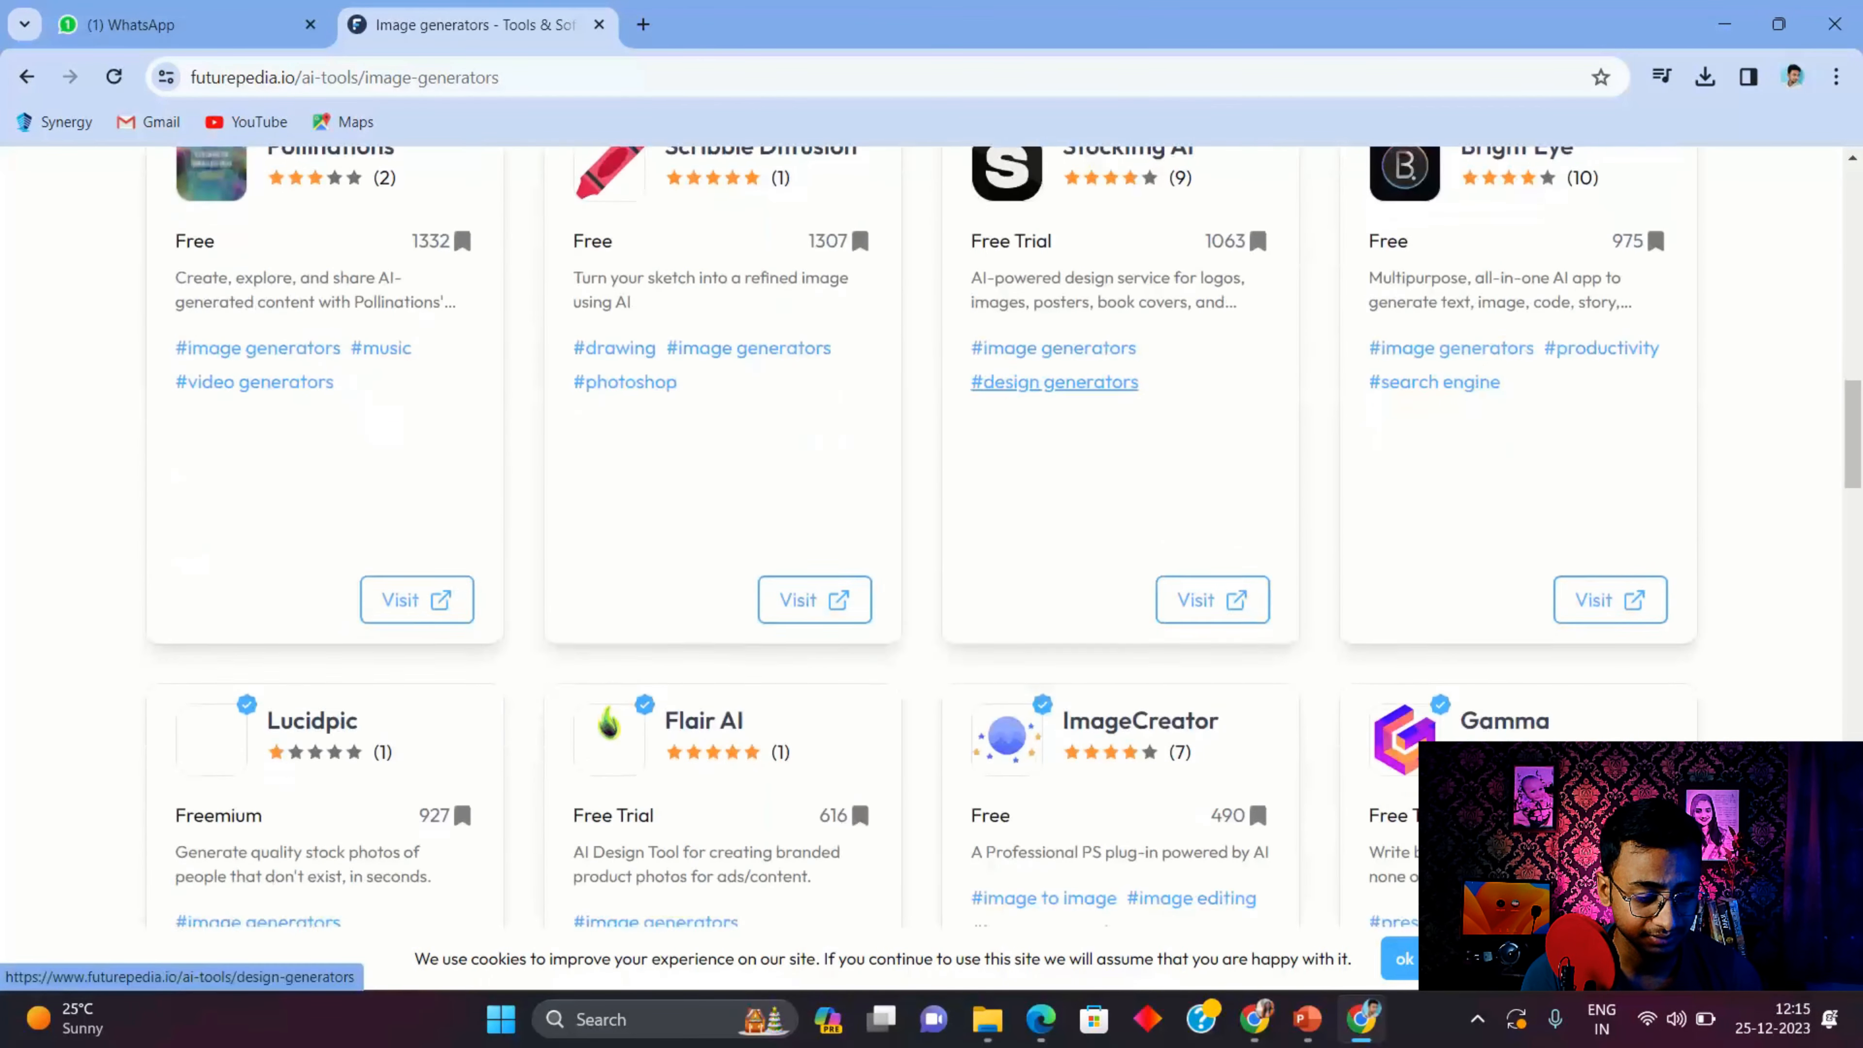
{"action": "scroll", "coordinate": [1056, 382], "scroll_direction": "down", "scroll_amount": 6}
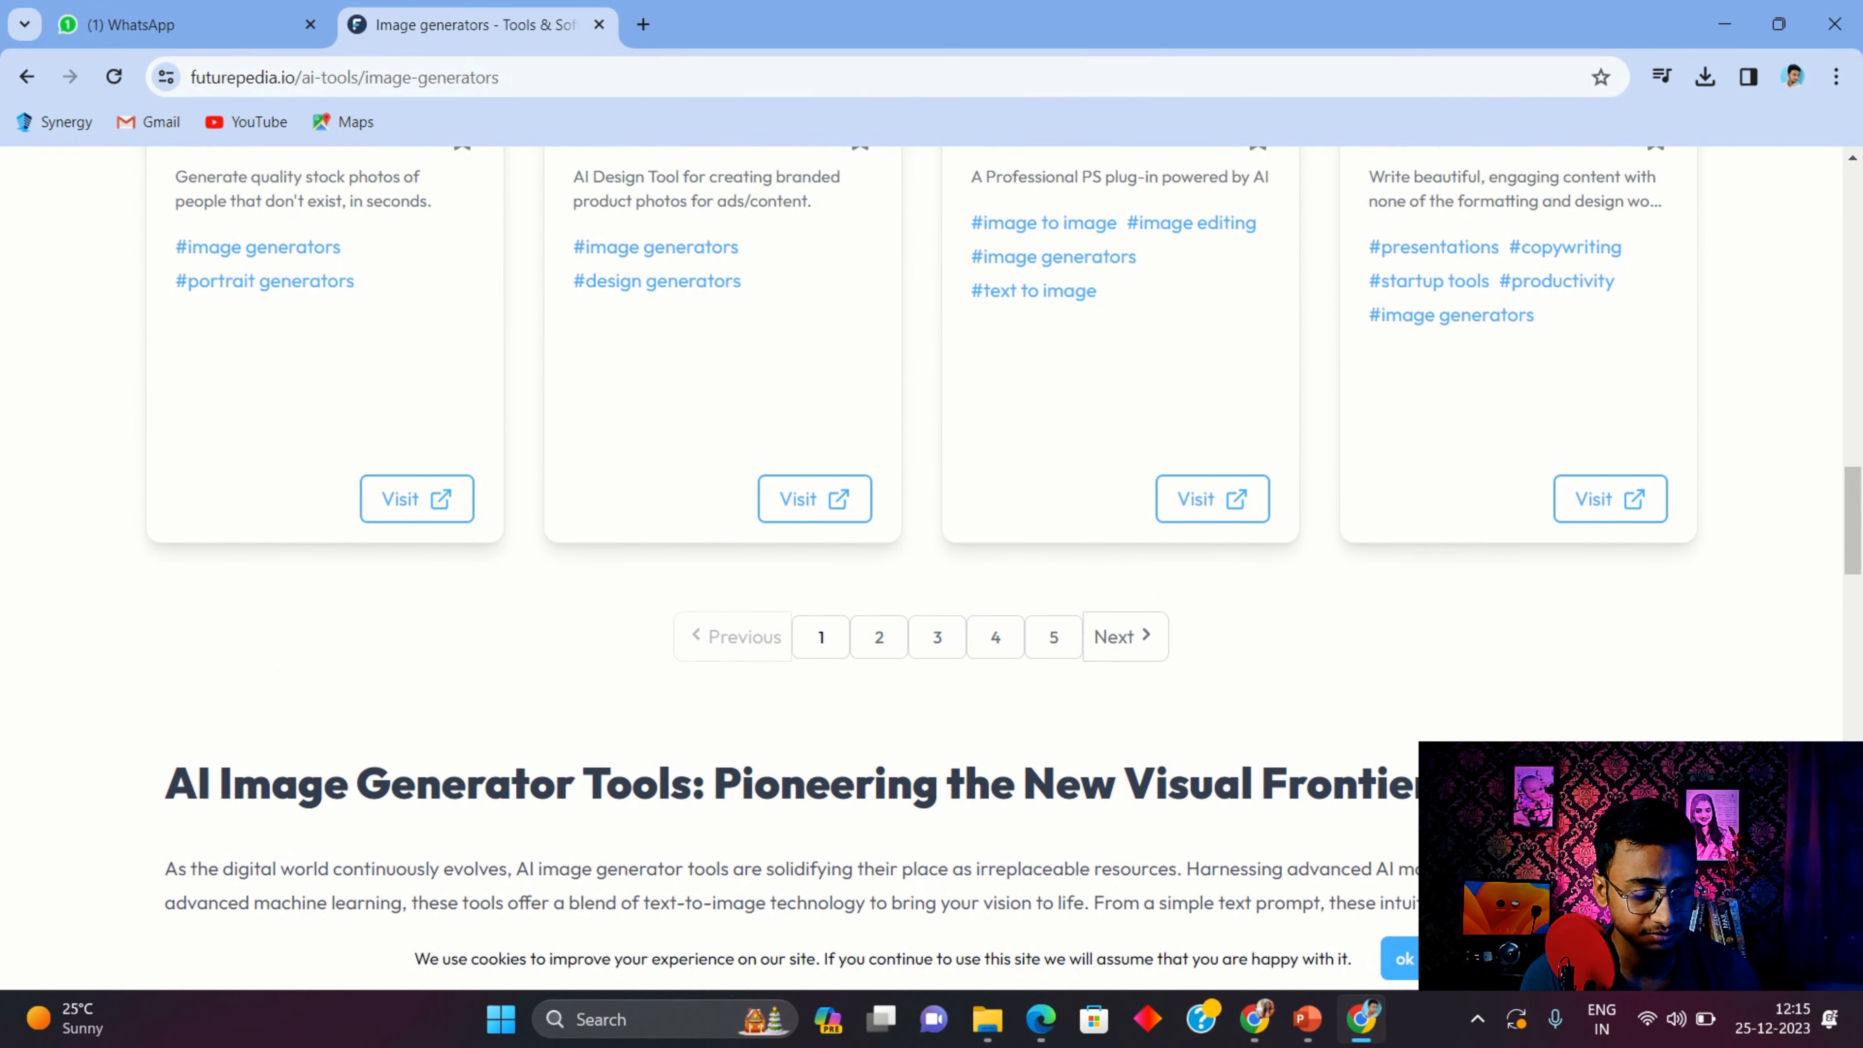
{"action": "scroll", "coordinate": [910, 636], "scroll_direction": "up", "scroll_amount": 2}
{"action": "scroll", "coordinate": [931, 514], "scroll_direction": "up", "scroll_amount": 11}
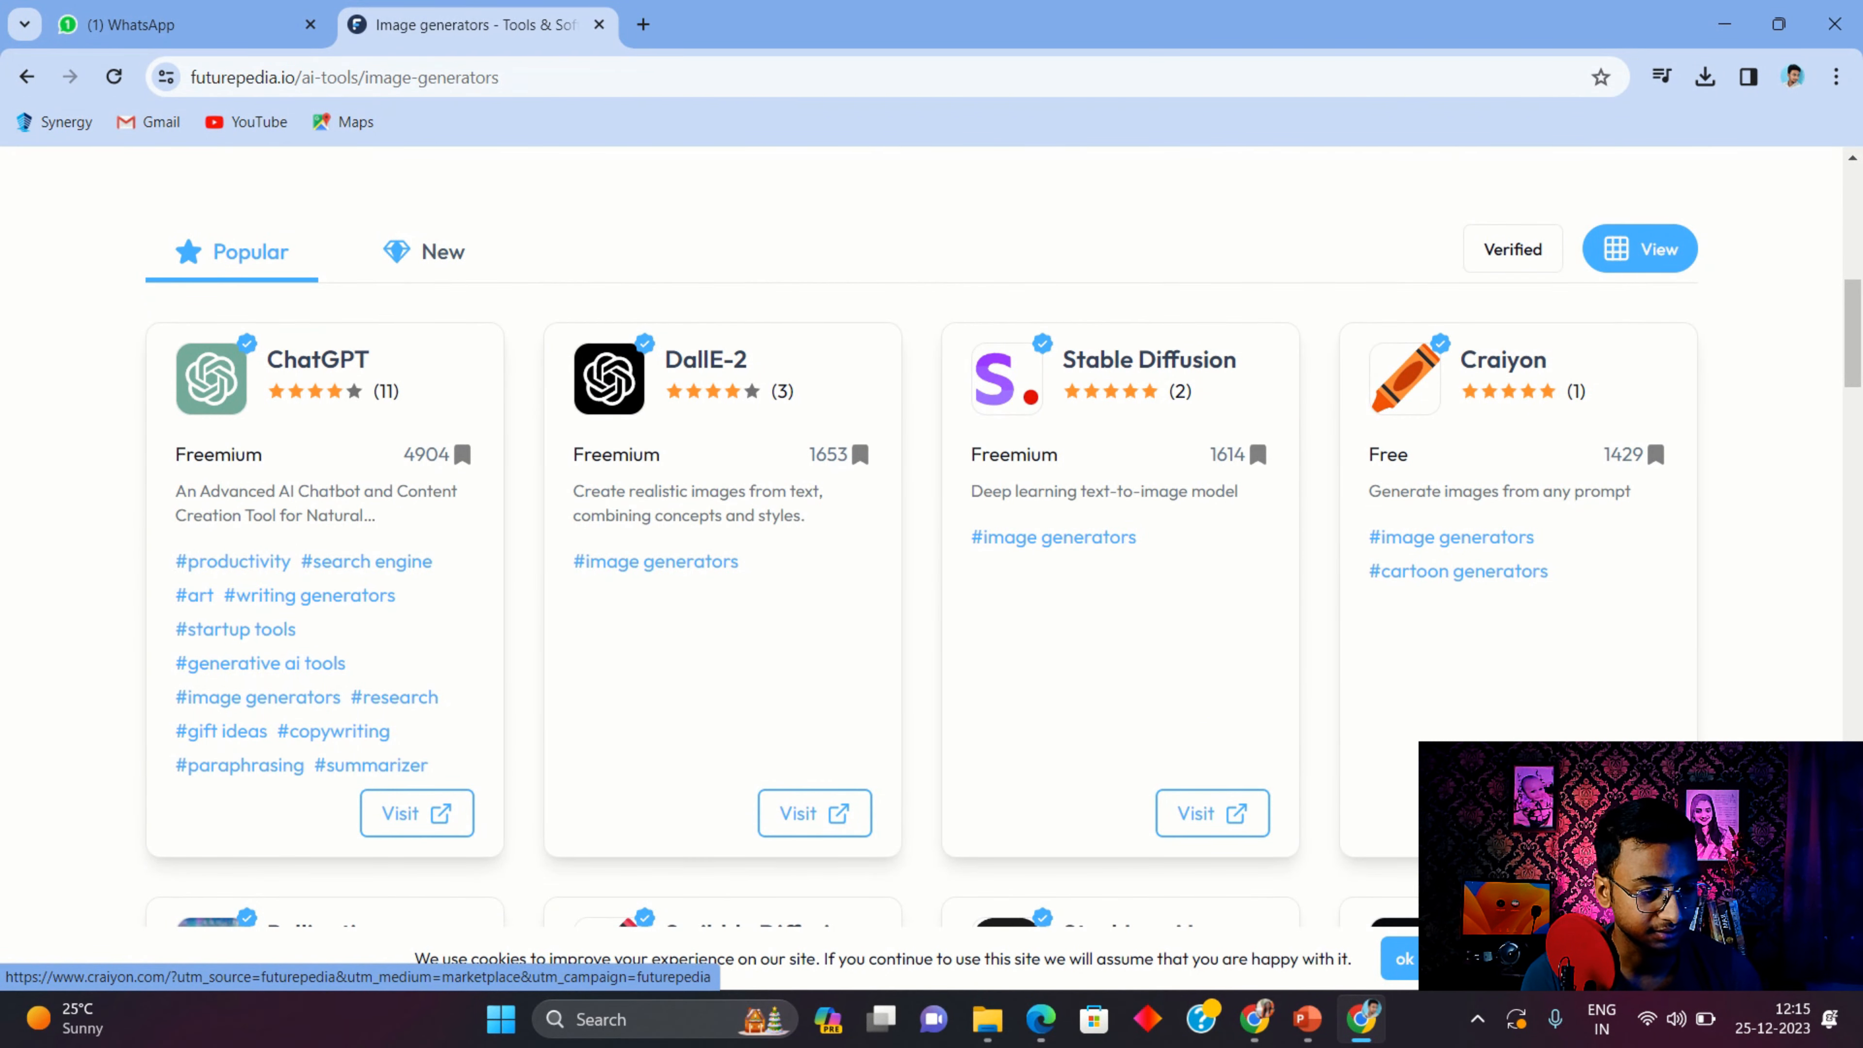
{"action": "left_click", "coordinate": [1610, 813]}
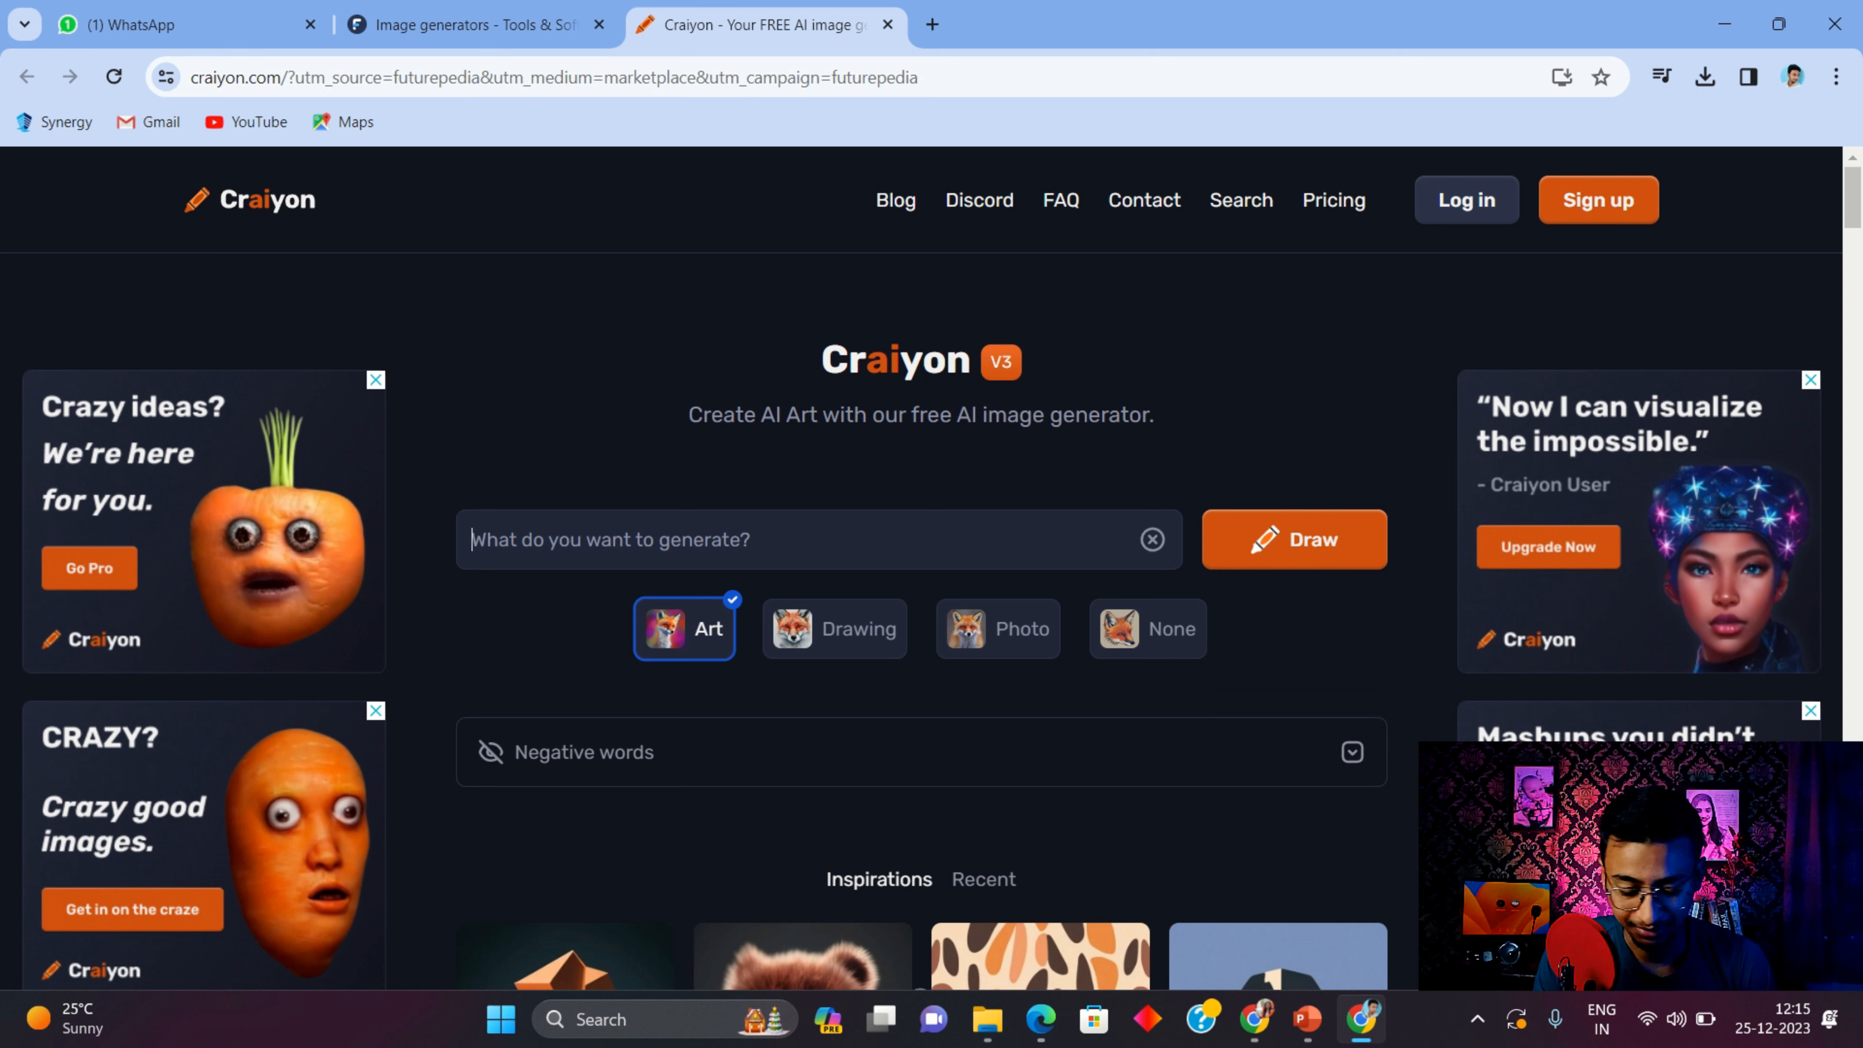
Generate Art-style images in Craiyon from the prompt "a boy standing and watching towards the hill"
{"action": "type", "text": "a b"}
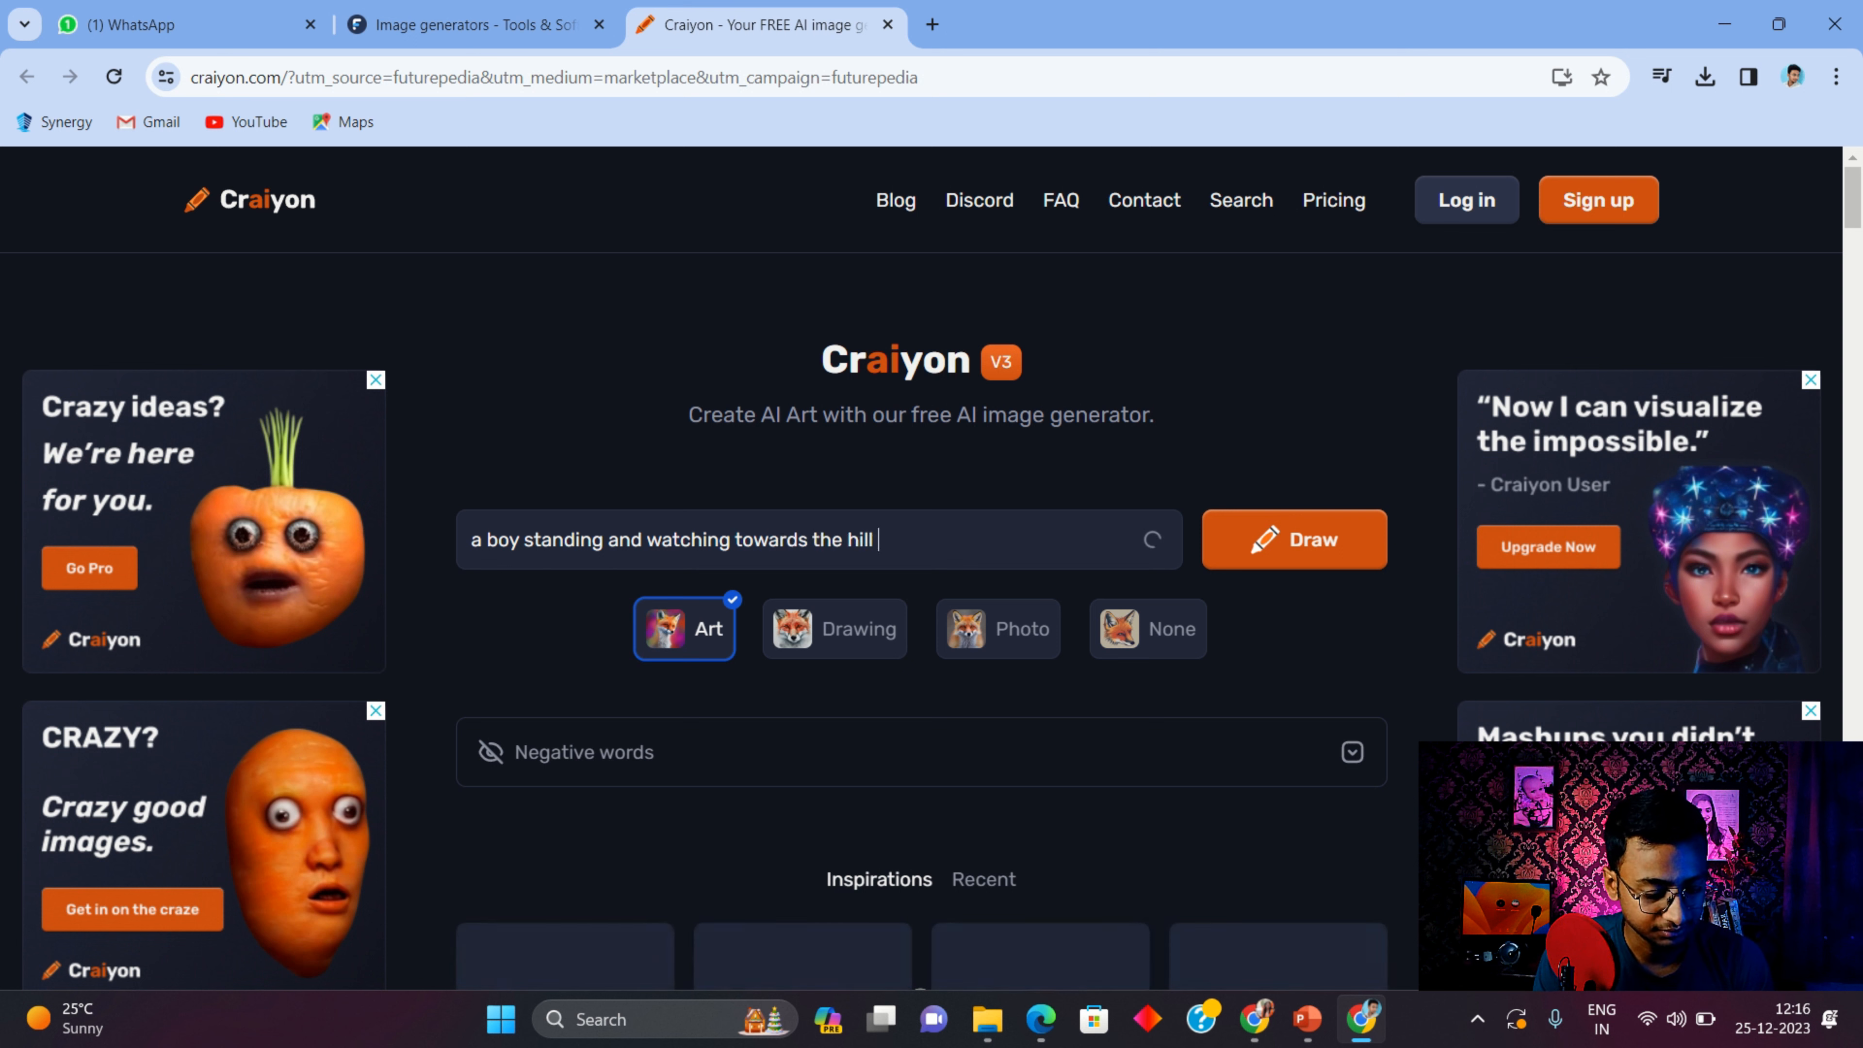
{"action": "key", "text": "Return"}
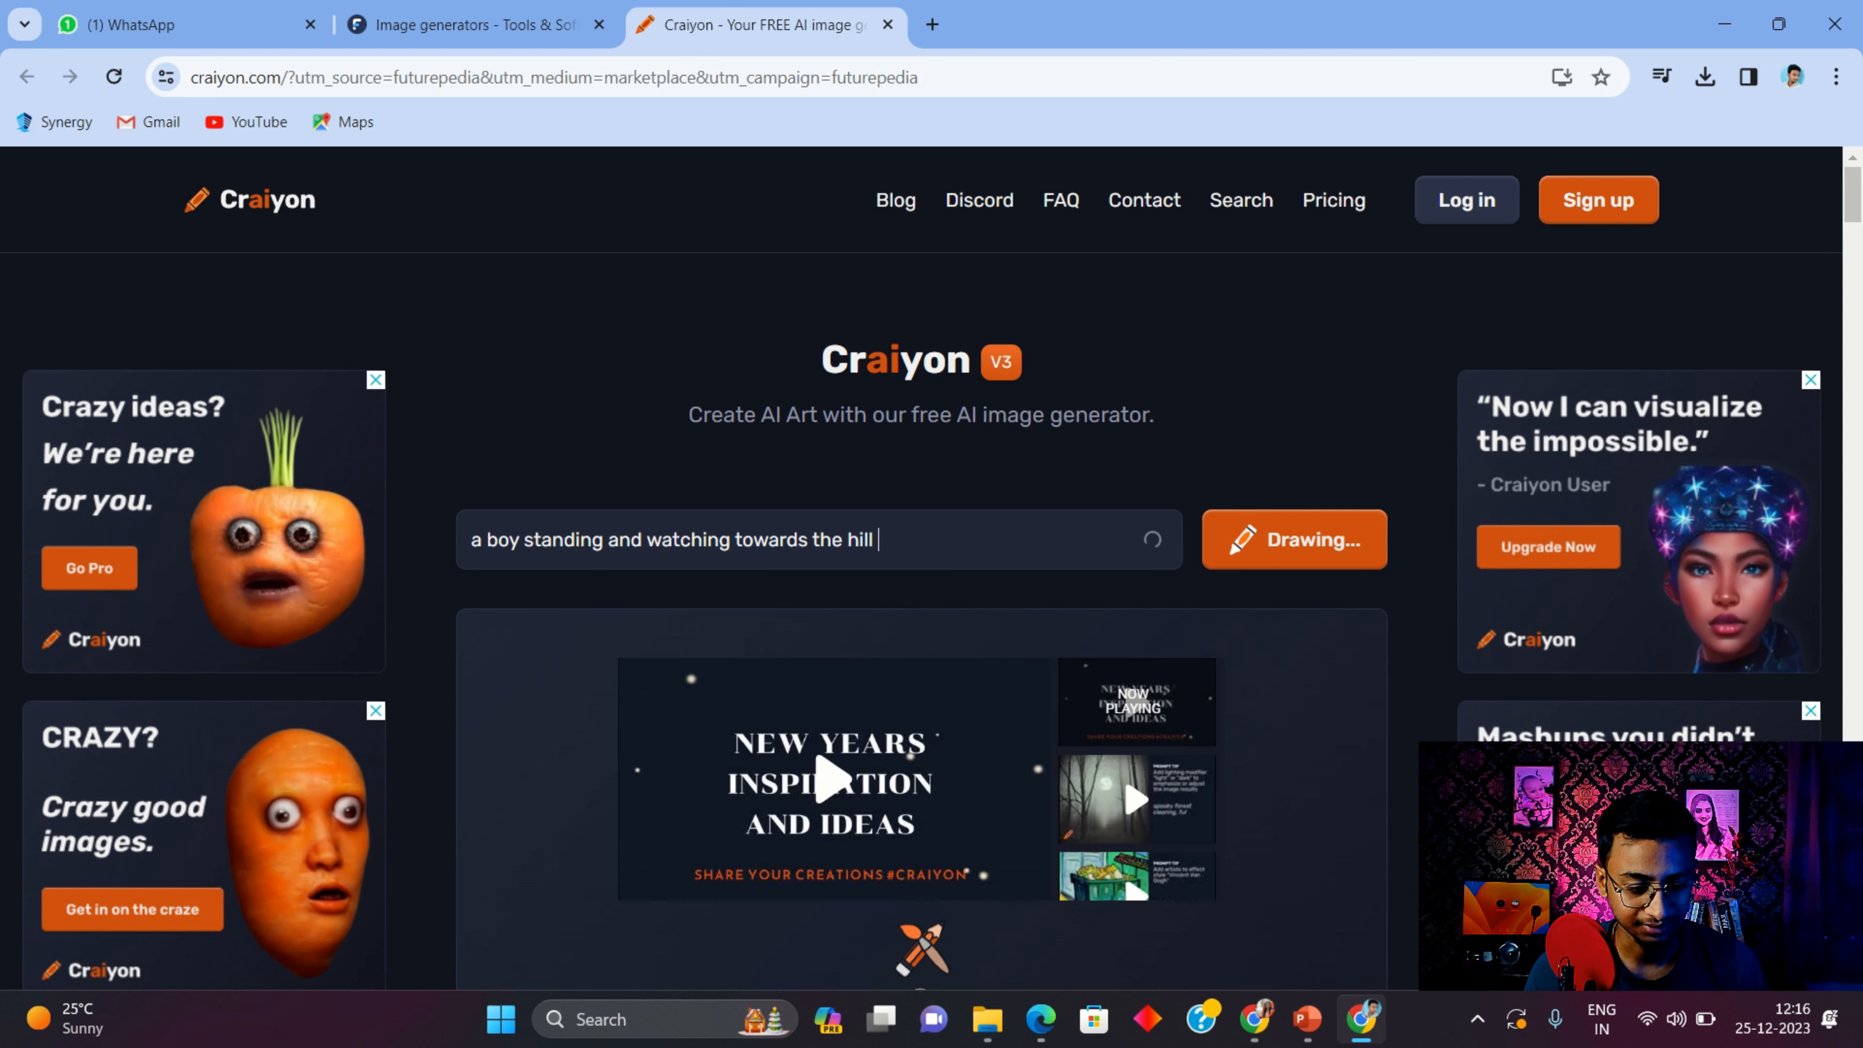
{"action": "scroll", "coordinate": [922, 587], "scroll_direction": "down", "scroll_amount": 4}
{"action": "scroll", "coordinate": [921, 587], "scroll_direction": "down", "scroll_amount": 1}
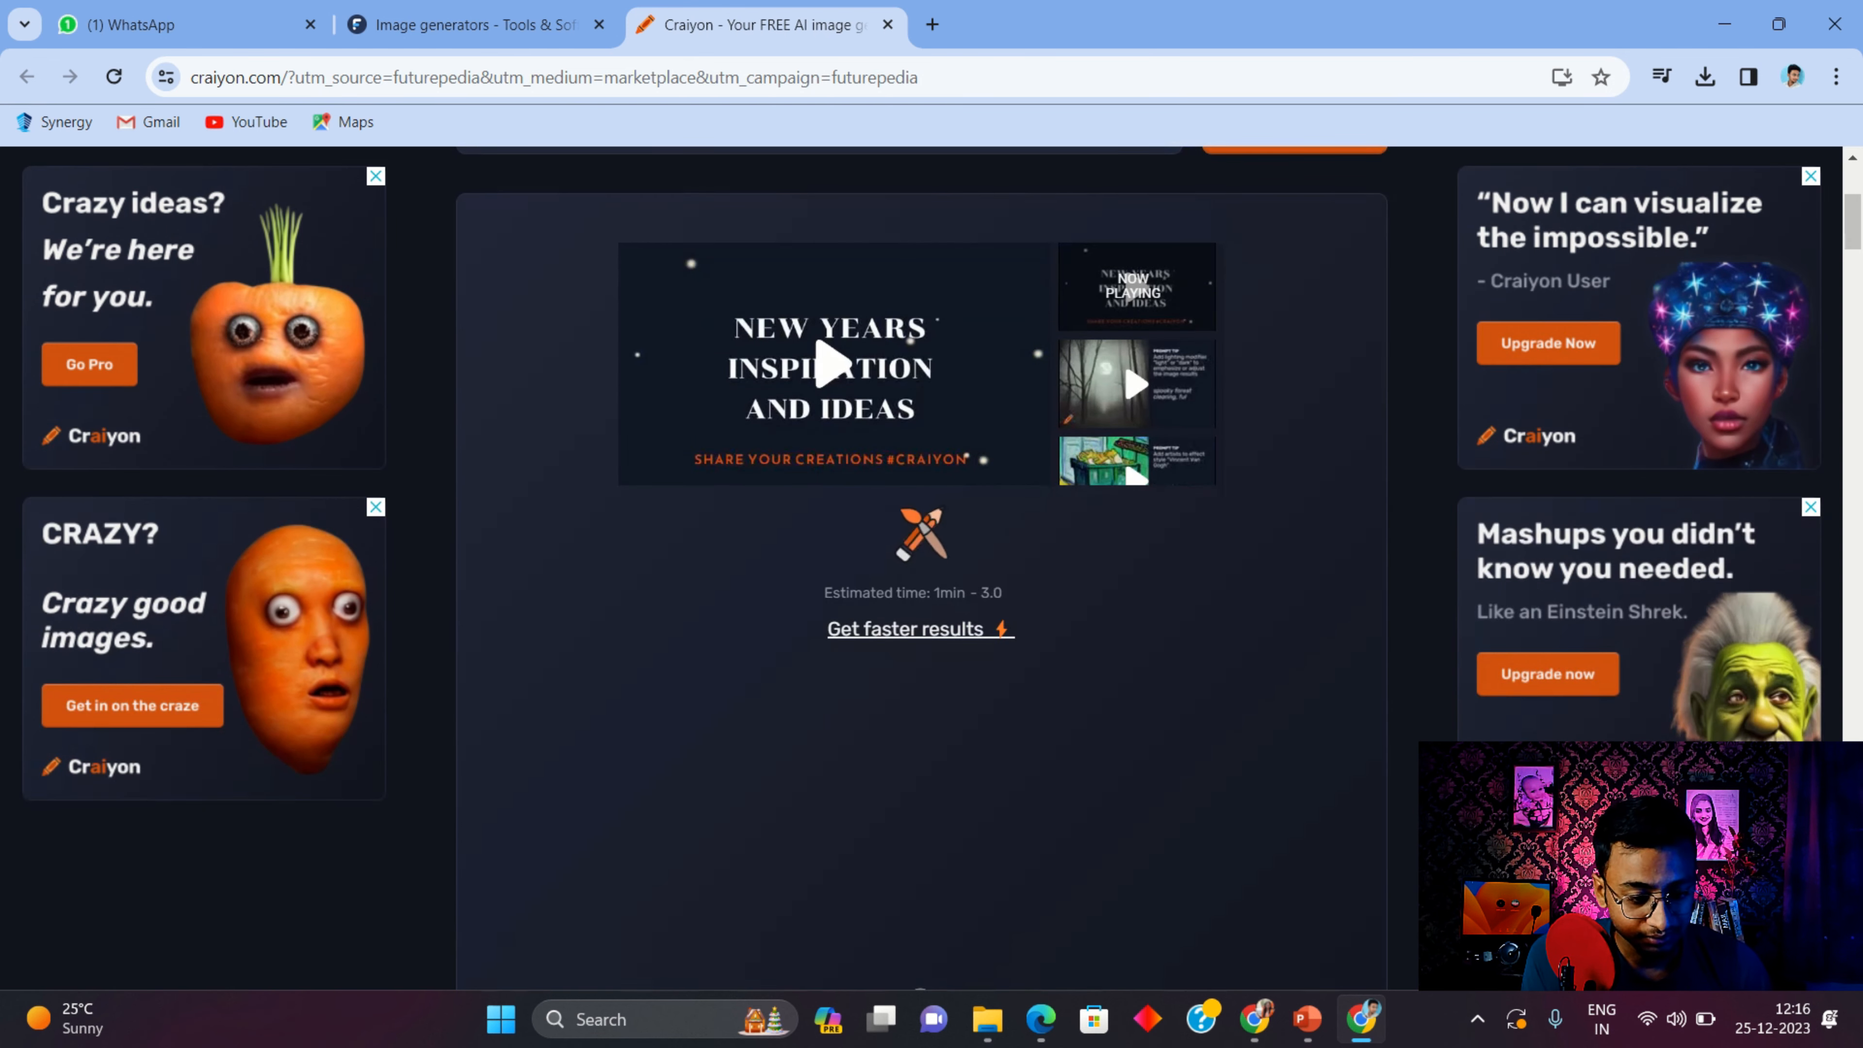
{"action": "scroll", "coordinate": [921, 587], "scroll_direction": "down", "scroll_amount": 1}
{"action": "scroll", "coordinate": [922, 514], "scroll_direction": "up", "scroll_amount": 1}
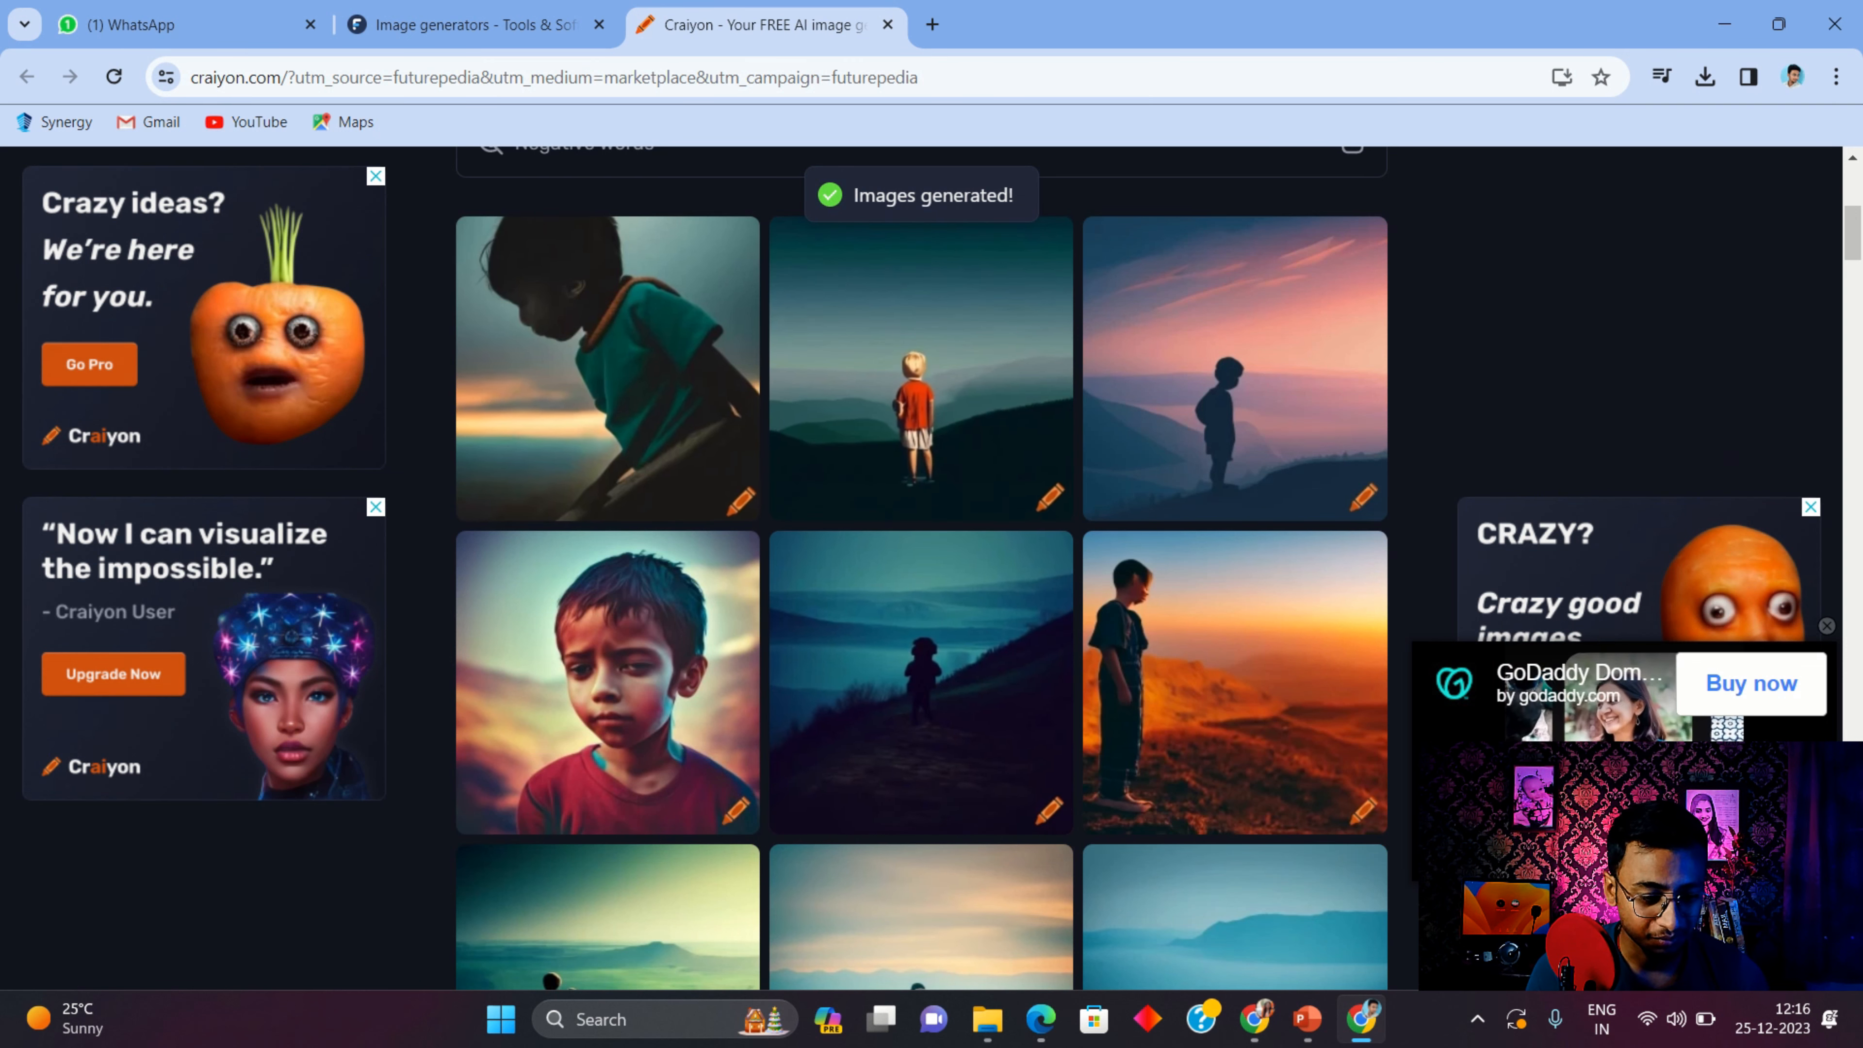
Look through the generated images and open the one of the boy in red facing the misty blue mountains
{"action": "scroll", "coordinate": [921, 565], "scroll_direction": "down", "scroll_amount": 2}
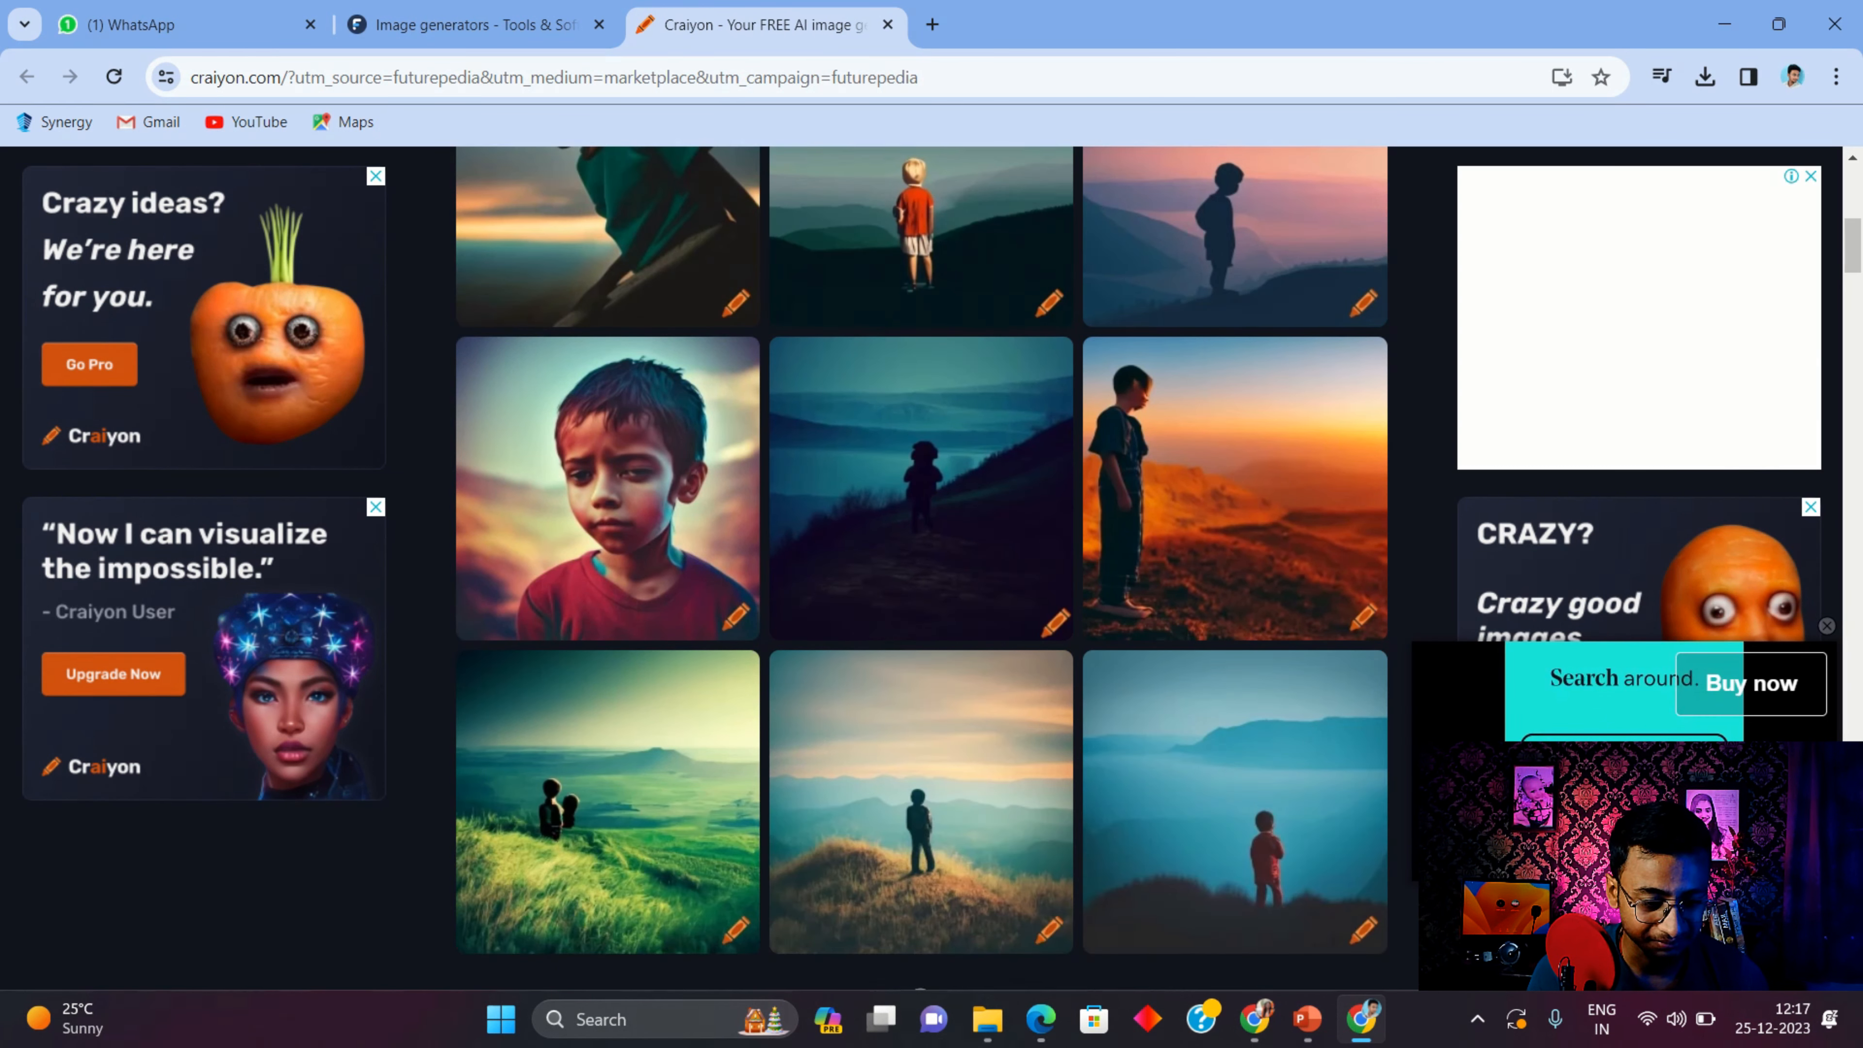
{"action": "scroll", "coordinate": [922, 568], "scroll_direction": "down", "scroll_amount": 2}
{"action": "scroll", "coordinate": [921, 569], "scroll_direction": "up", "scroll_amount": 4}
{"action": "scroll", "coordinate": [922, 566], "scroll_direction": "up", "scroll_amount": 2}
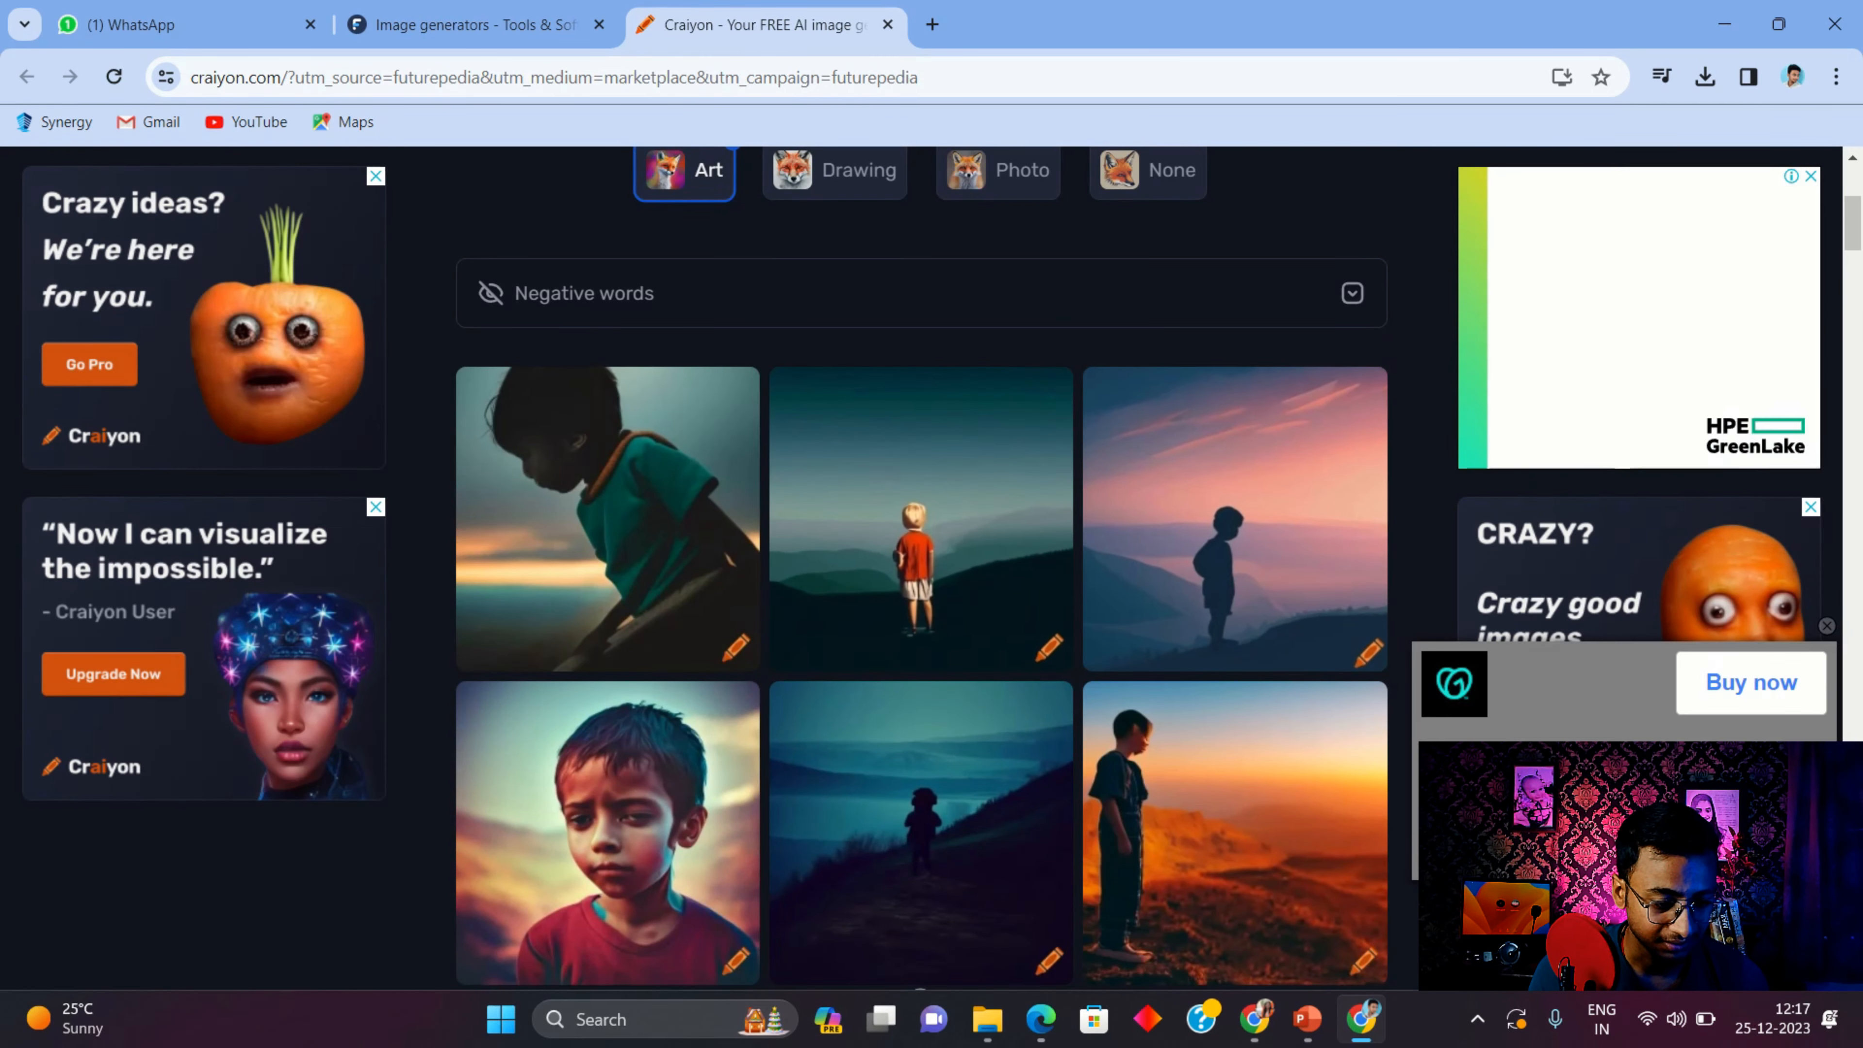
{"action": "scroll", "coordinate": [922, 569], "scroll_direction": "down", "scroll_amount": 3}
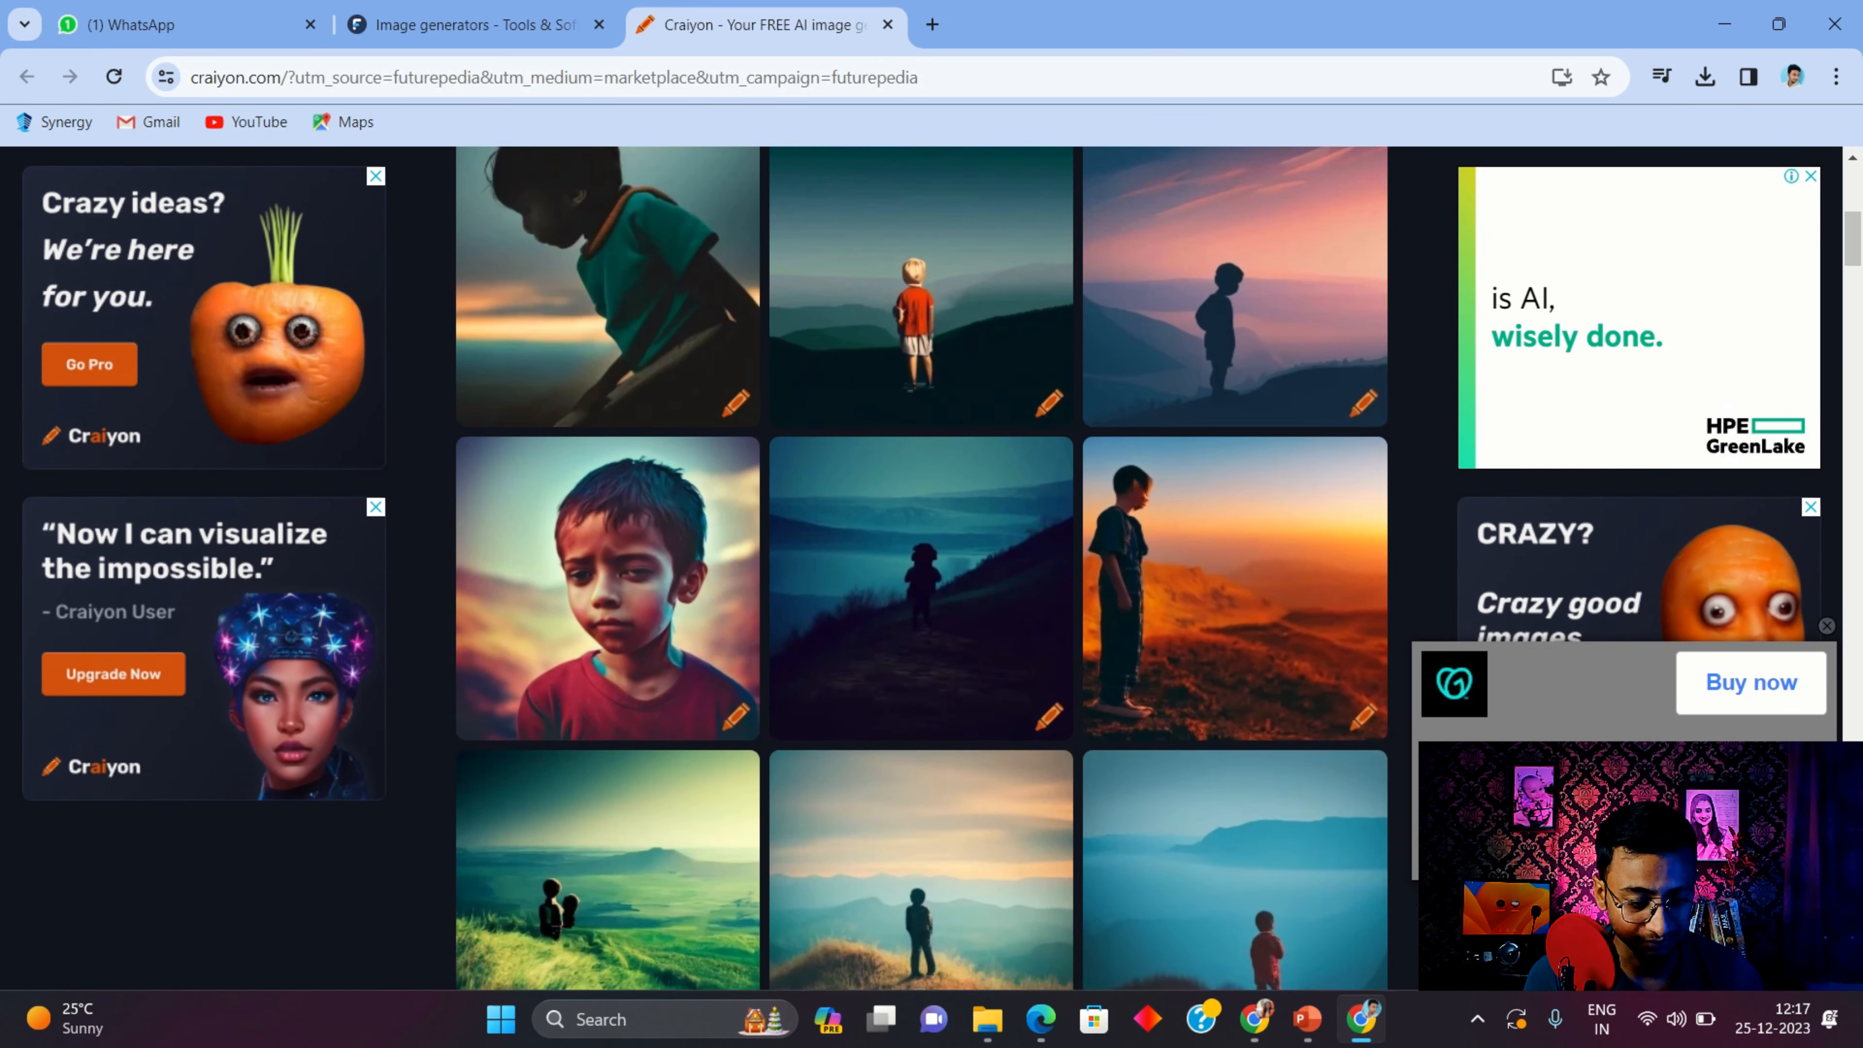
{"action": "scroll", "coordinate": [922, 569], "scroll_direction": "down", "scroll_amount": 3}
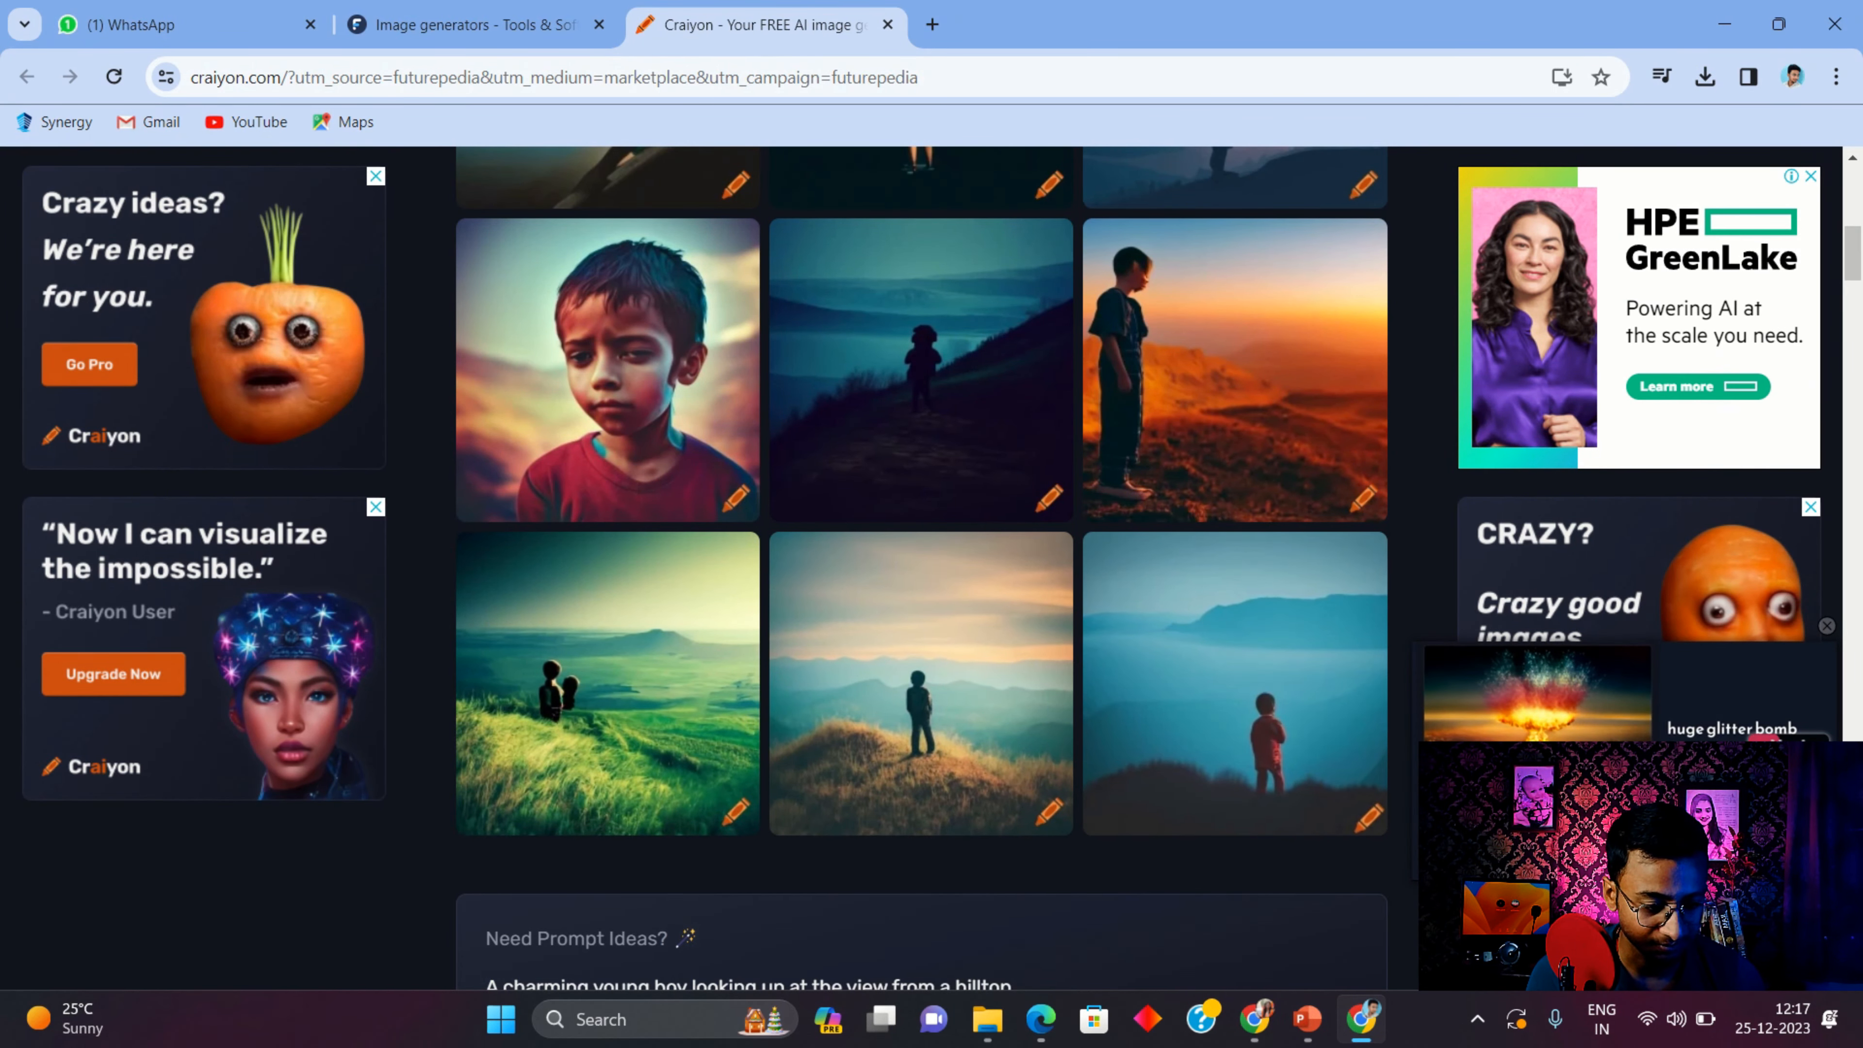
{"action": "left_click", "coordinate": [1234, 683]}
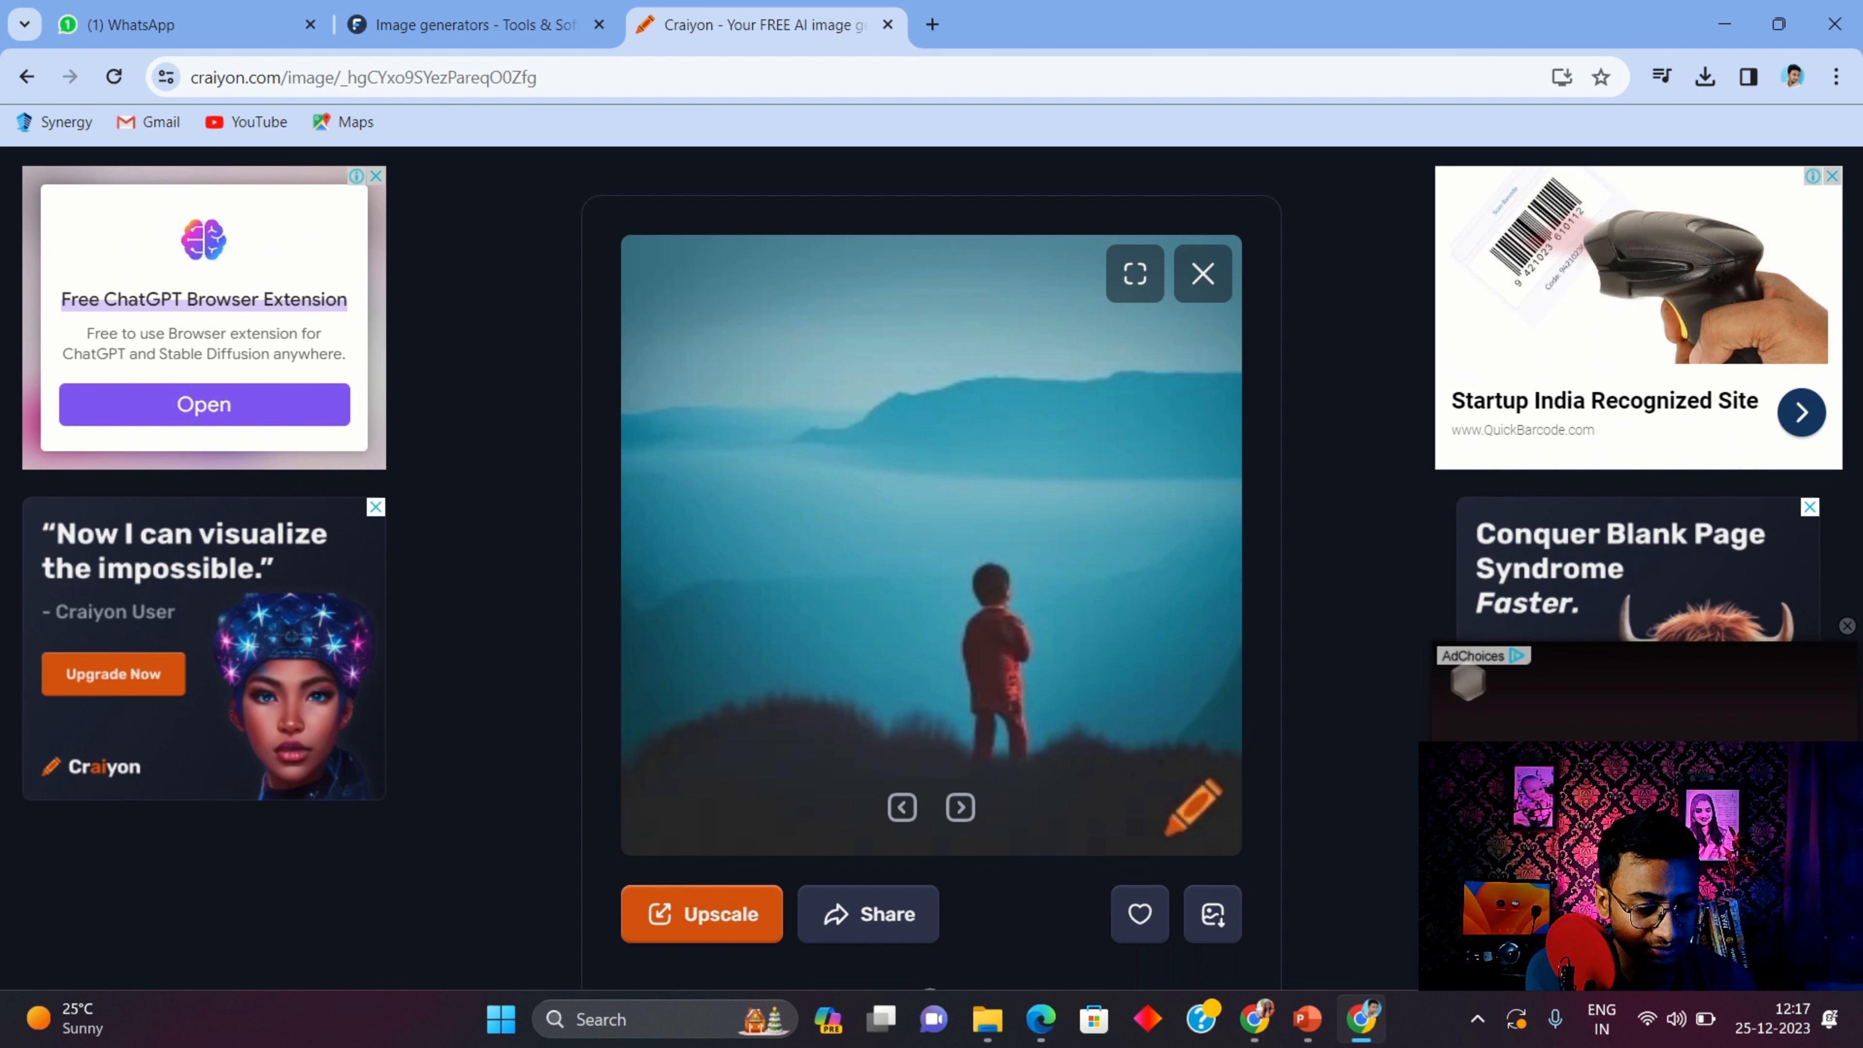
Open the related image of the silhouetted figure standing on a rock by the lake and review its prompt and details
{"action": "scroll", "coordinate": [932, 587], "scroll_direction": "down", "scroll_amount": 5}
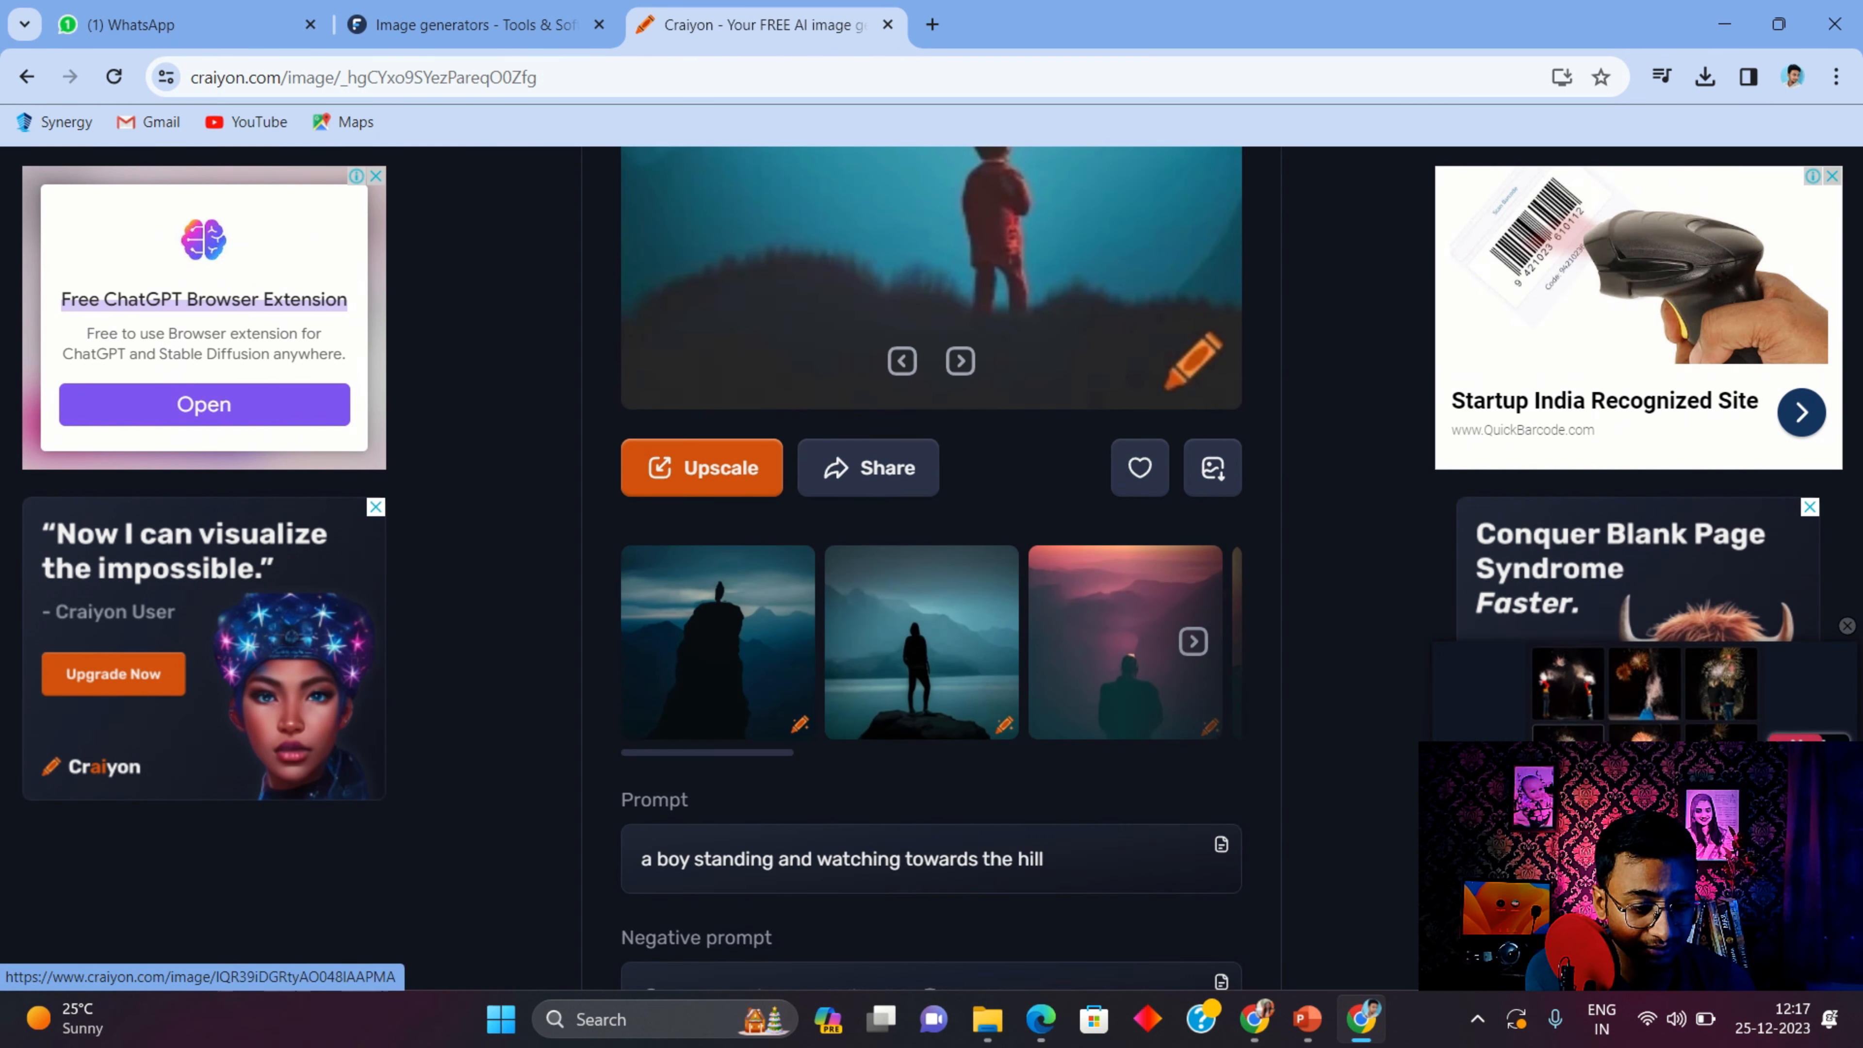
{"action": "left_click", "coordinate": [921, 642]}
{"action": "scroll", "coordinate": [932, 514], "scroll_direction": "up", "scroll_amount": 6}
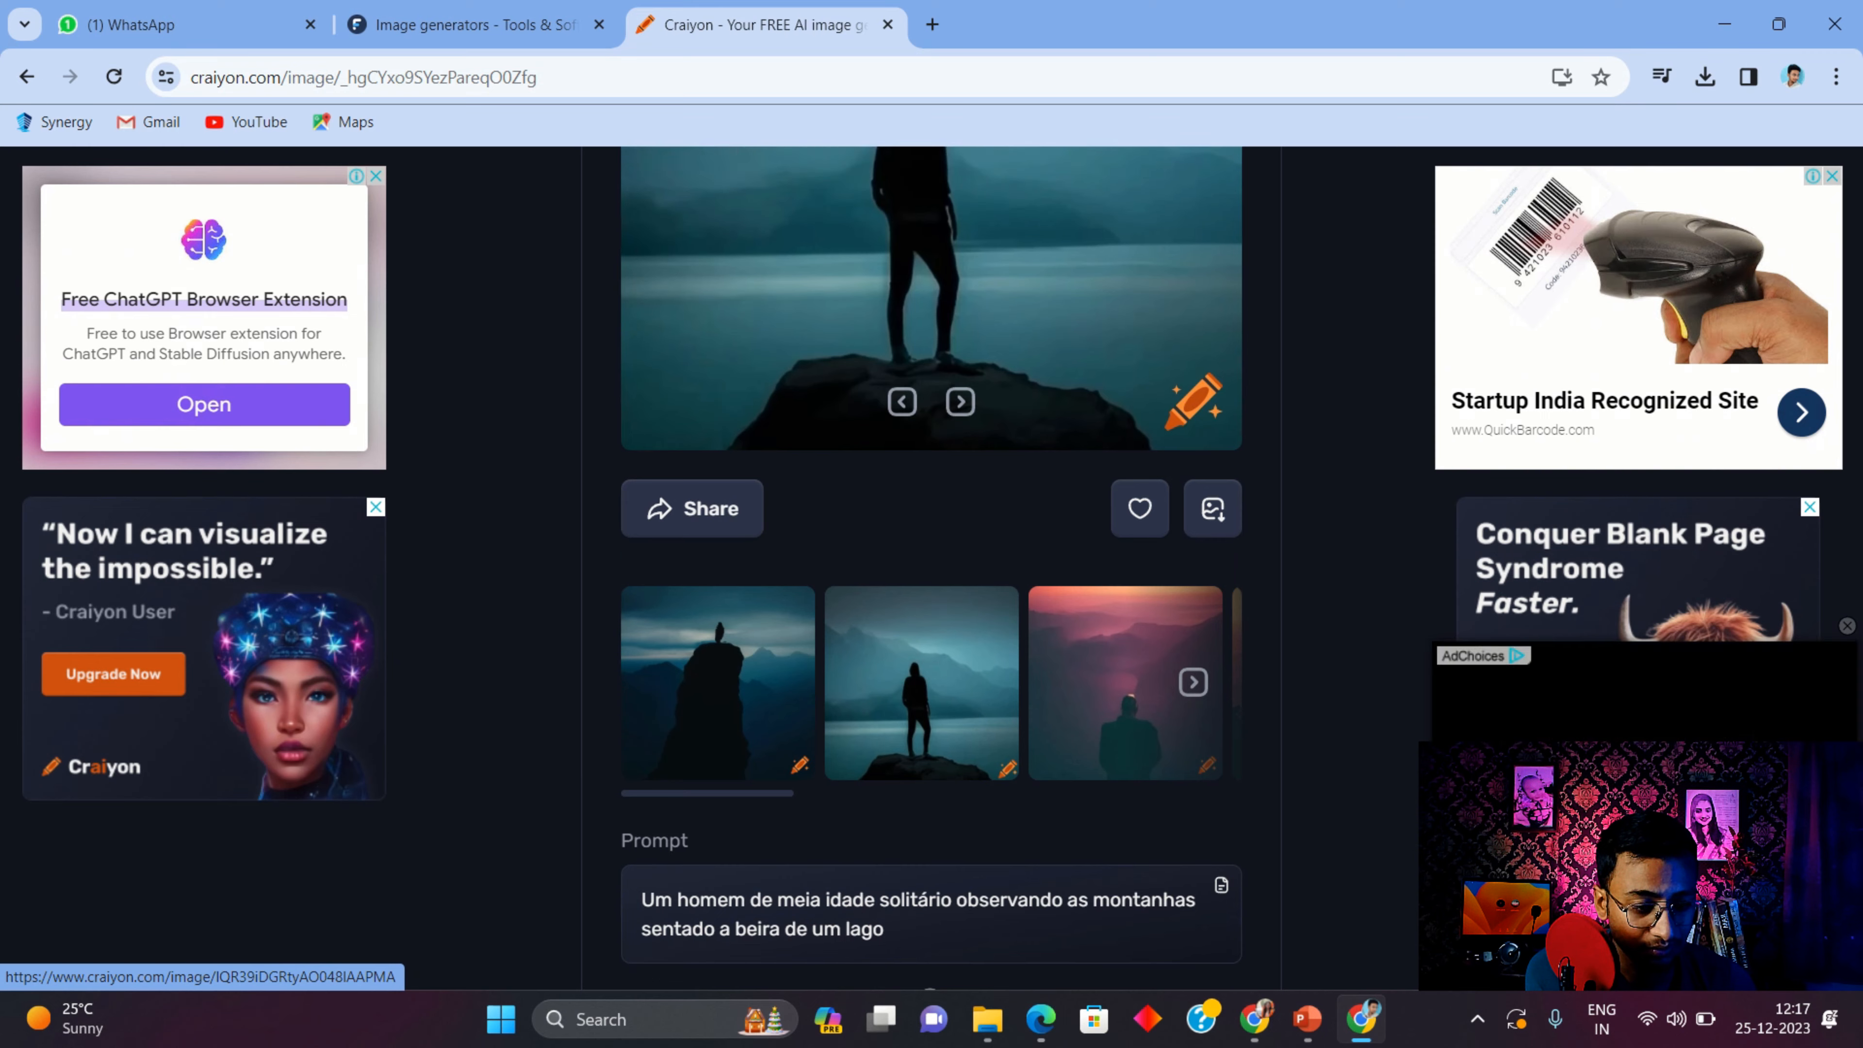
{"action": "scroll", "coordinate": [932, 514], "scroll_direction": "down", "scroll_amount": 3}
{"action": "scroll", "coordinate": [932, 587], "scroll_direction": "down", "scroll_amount": 10}
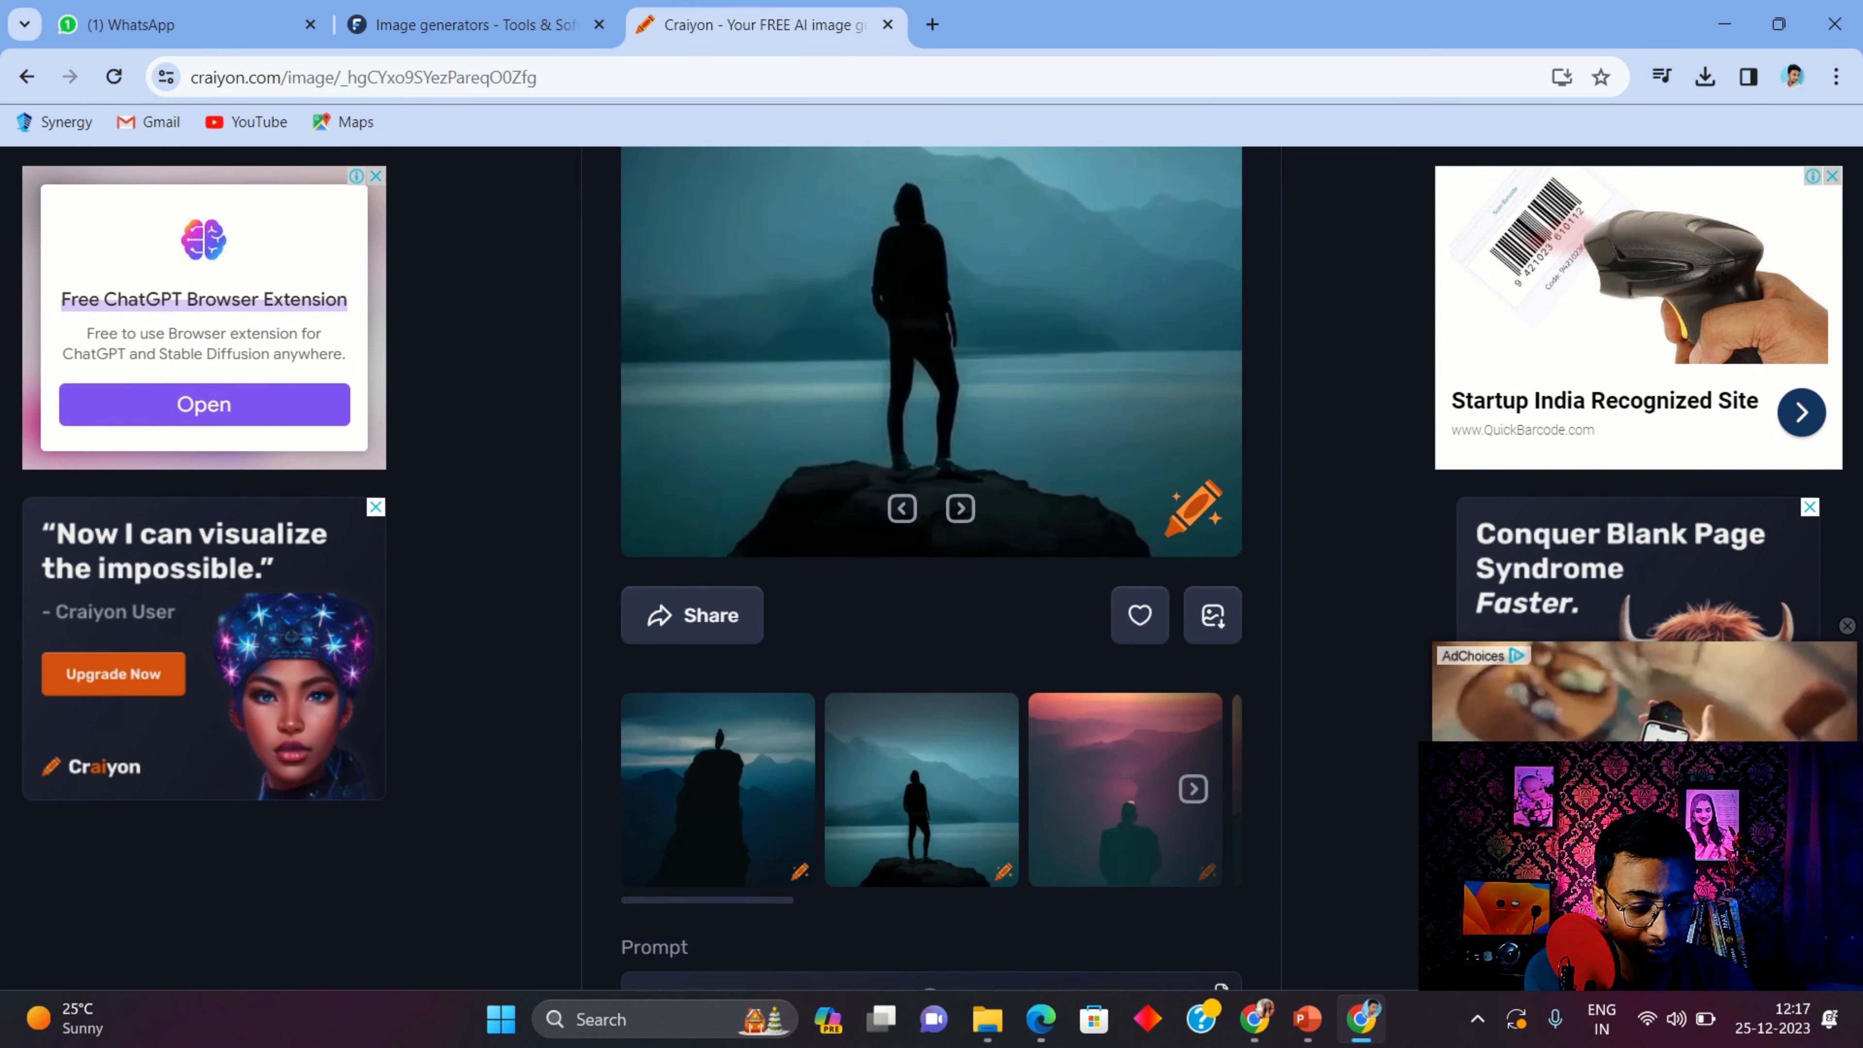
{"action": "scroll", "coordinate": [932, 587], "scroll_direction": "down", "scroll_amount": 10}
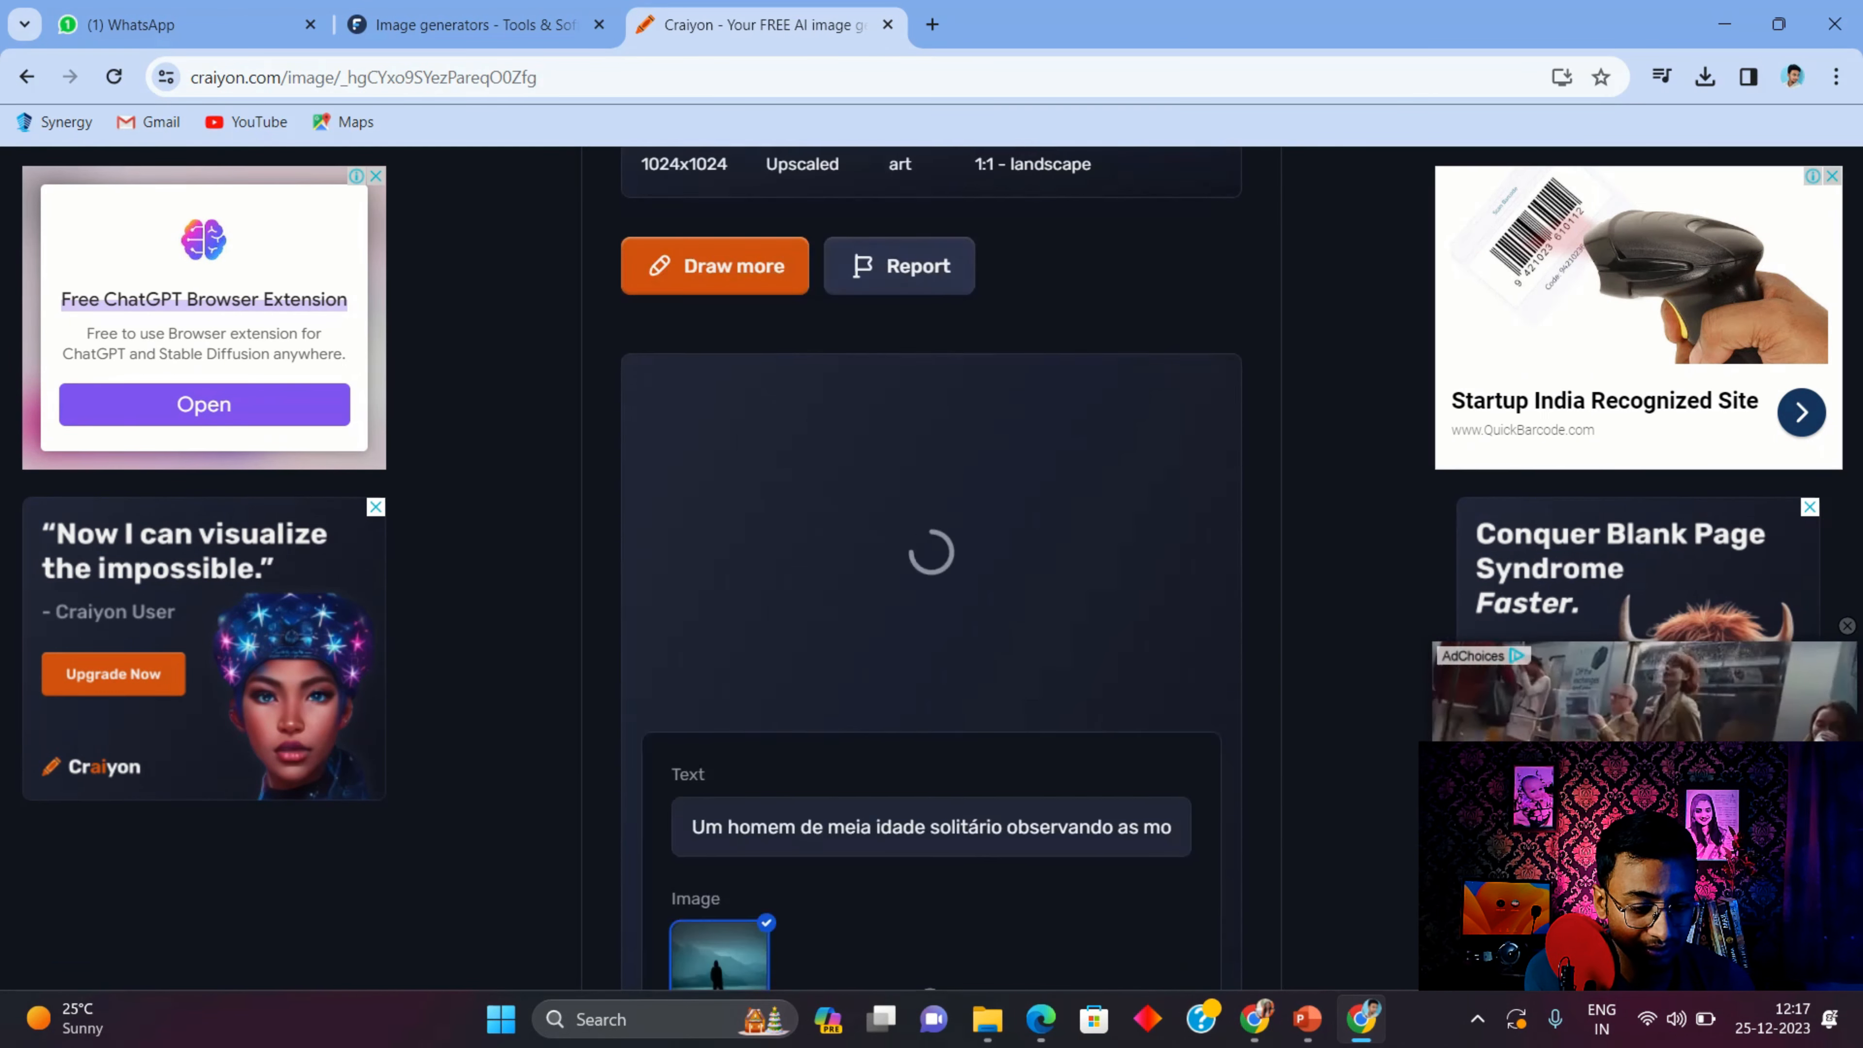
{"action": "scroll", "coordinate": [932, 513], "scroll_direction": "up", "scroll_amount": 10}
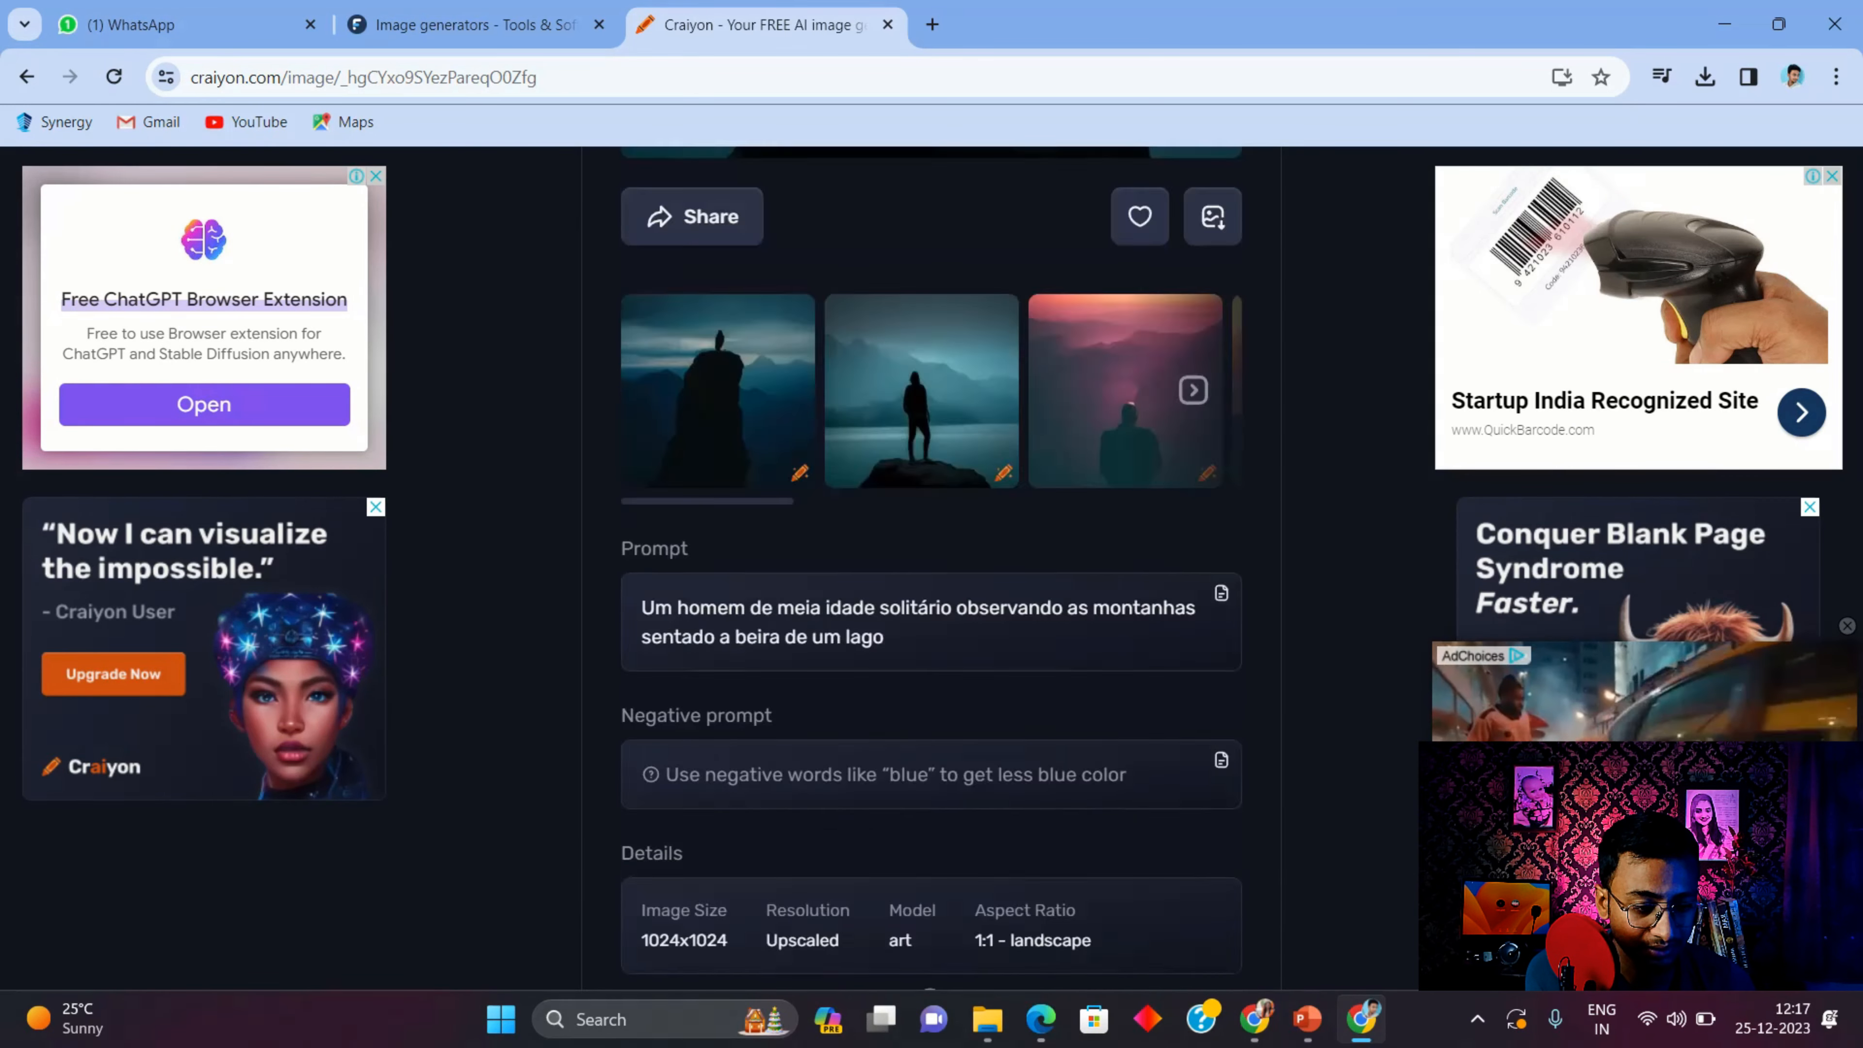
Switch back to Futurepedia, return to its All Categories page and look over the categories
{"action": "key", "text": "ctrl+shift+Tab"}
{"action": "scroll", "coordinate": [234, 568], "scroll_direction": "left", "scroll_amount": 5}
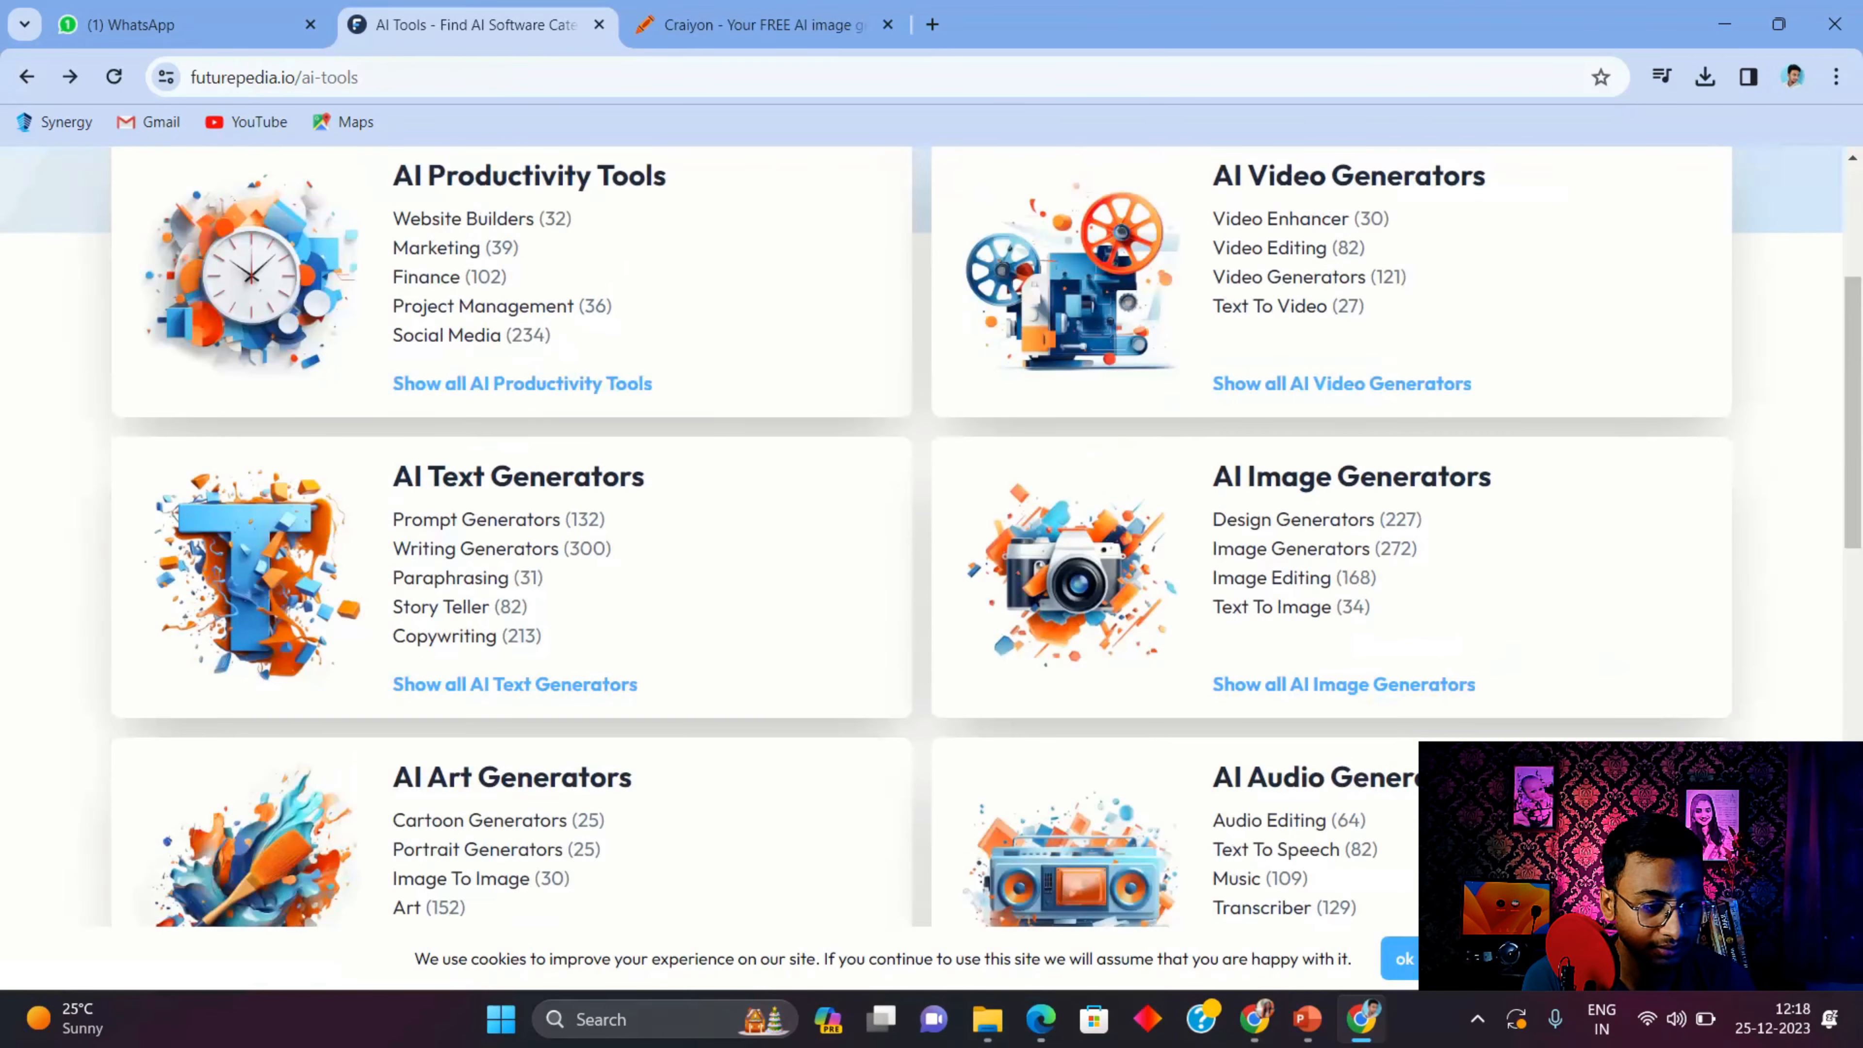
{"action": "scroll", "coordinate": [932, 536], "scroll_direction": "up", "scroll_amount": 3}
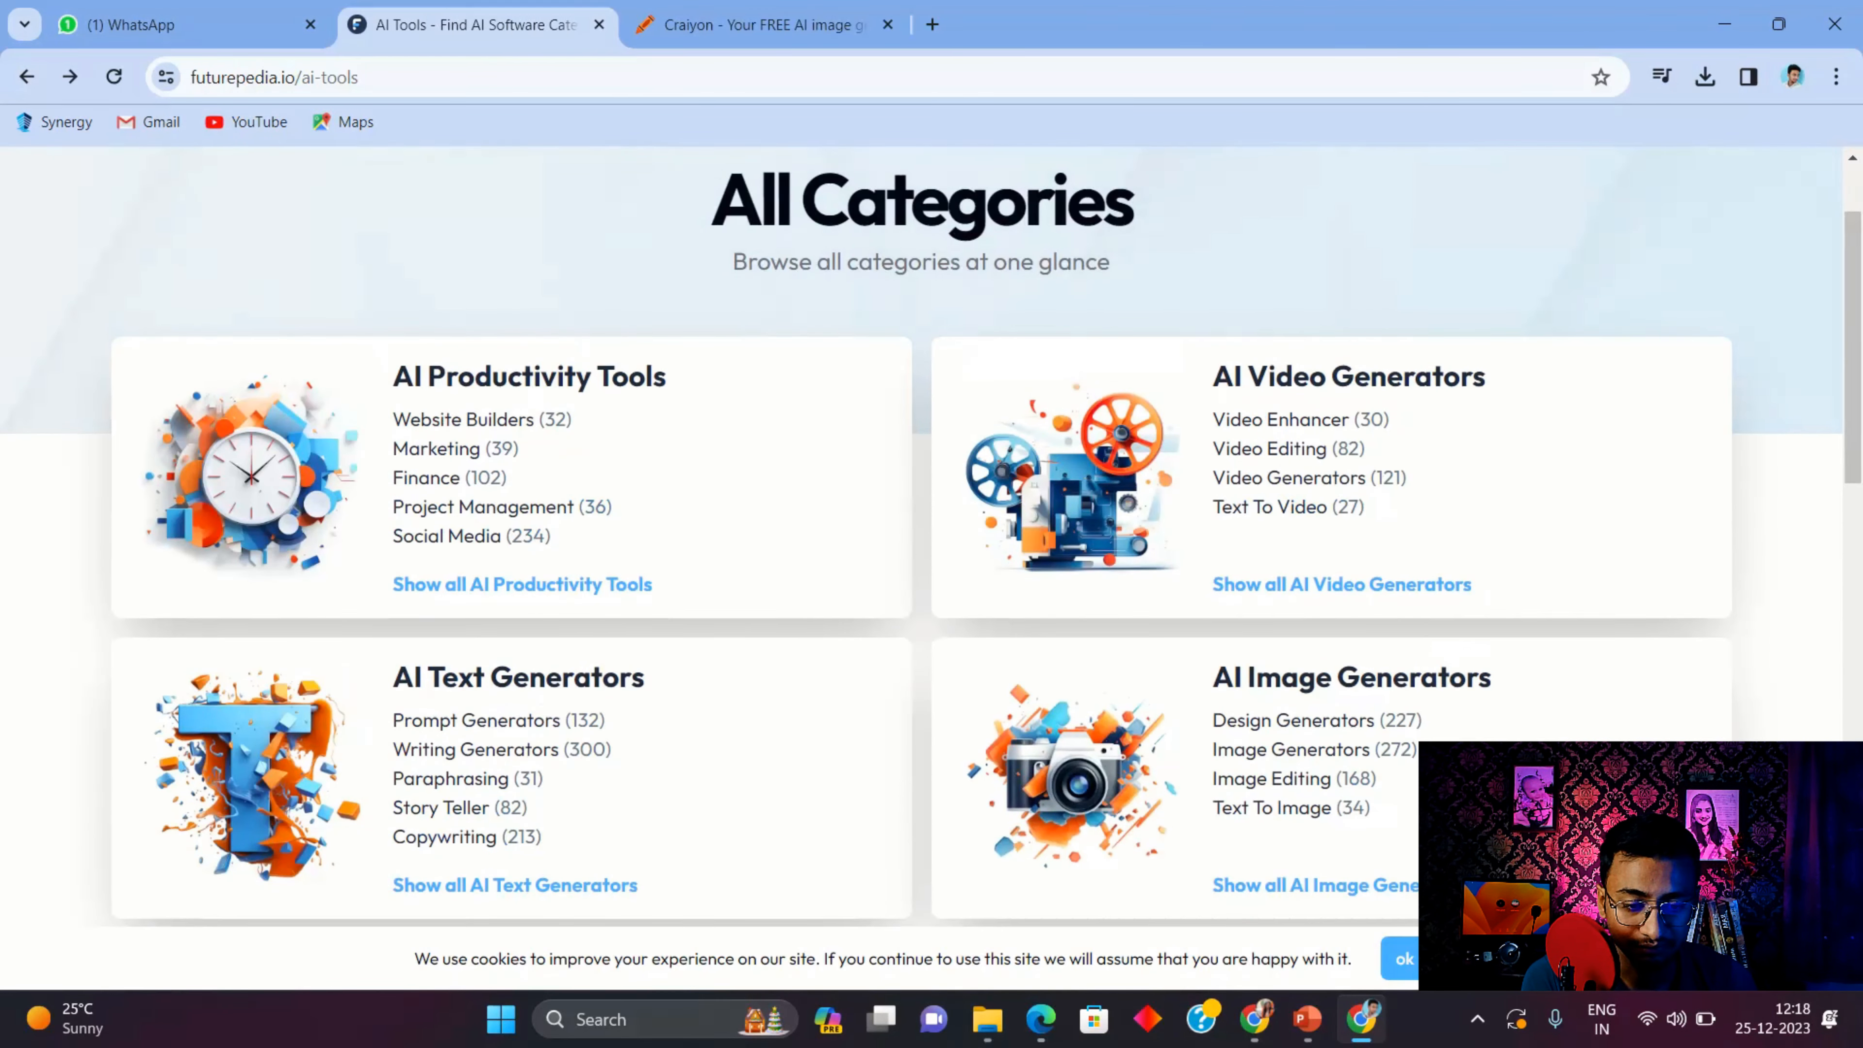
{"action": "scroll", "coordinate": [932, 536], "scroll_direction": "down", "scroll_amount": 7}
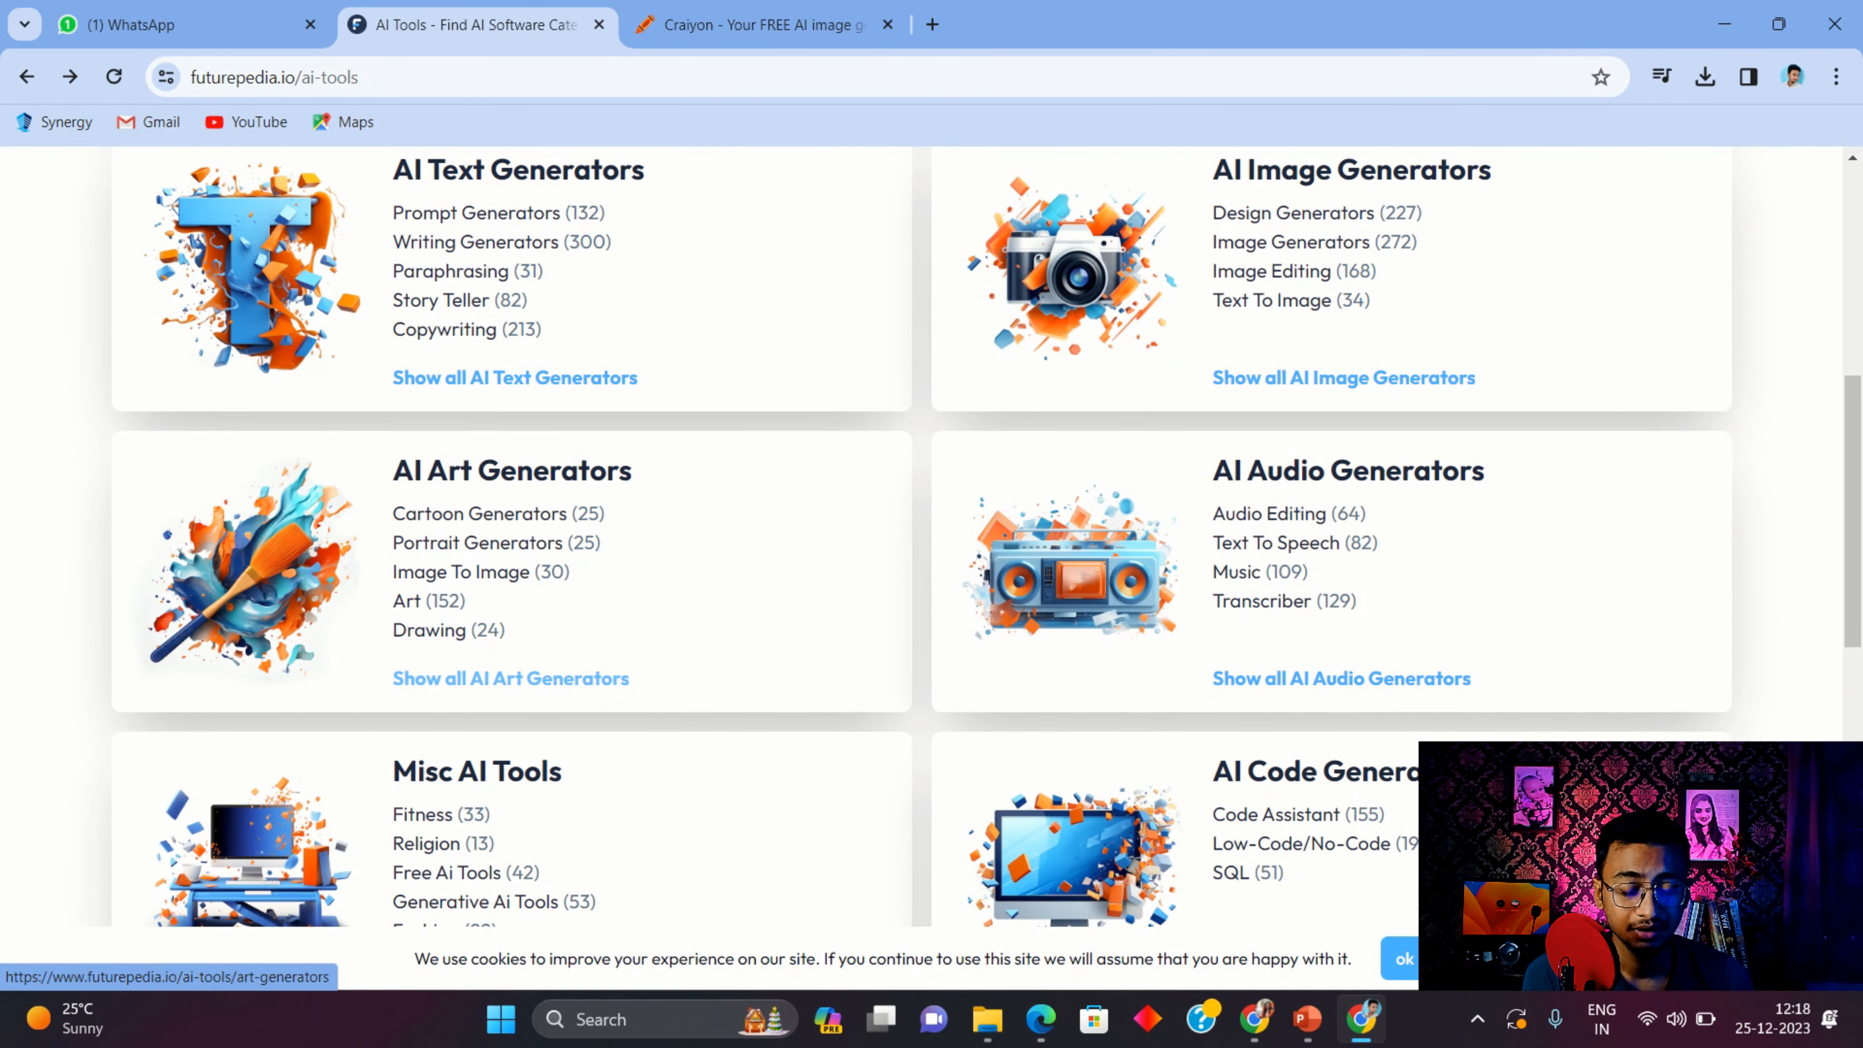
Open the full list of AI Art Generators and look through its popular tools
{"action": "left_click", "coordinate": [511, 679]}
{"action": "scroll", "coordinate": [932, 536], "scroll_direction": "down", "scroll_amount": 7}
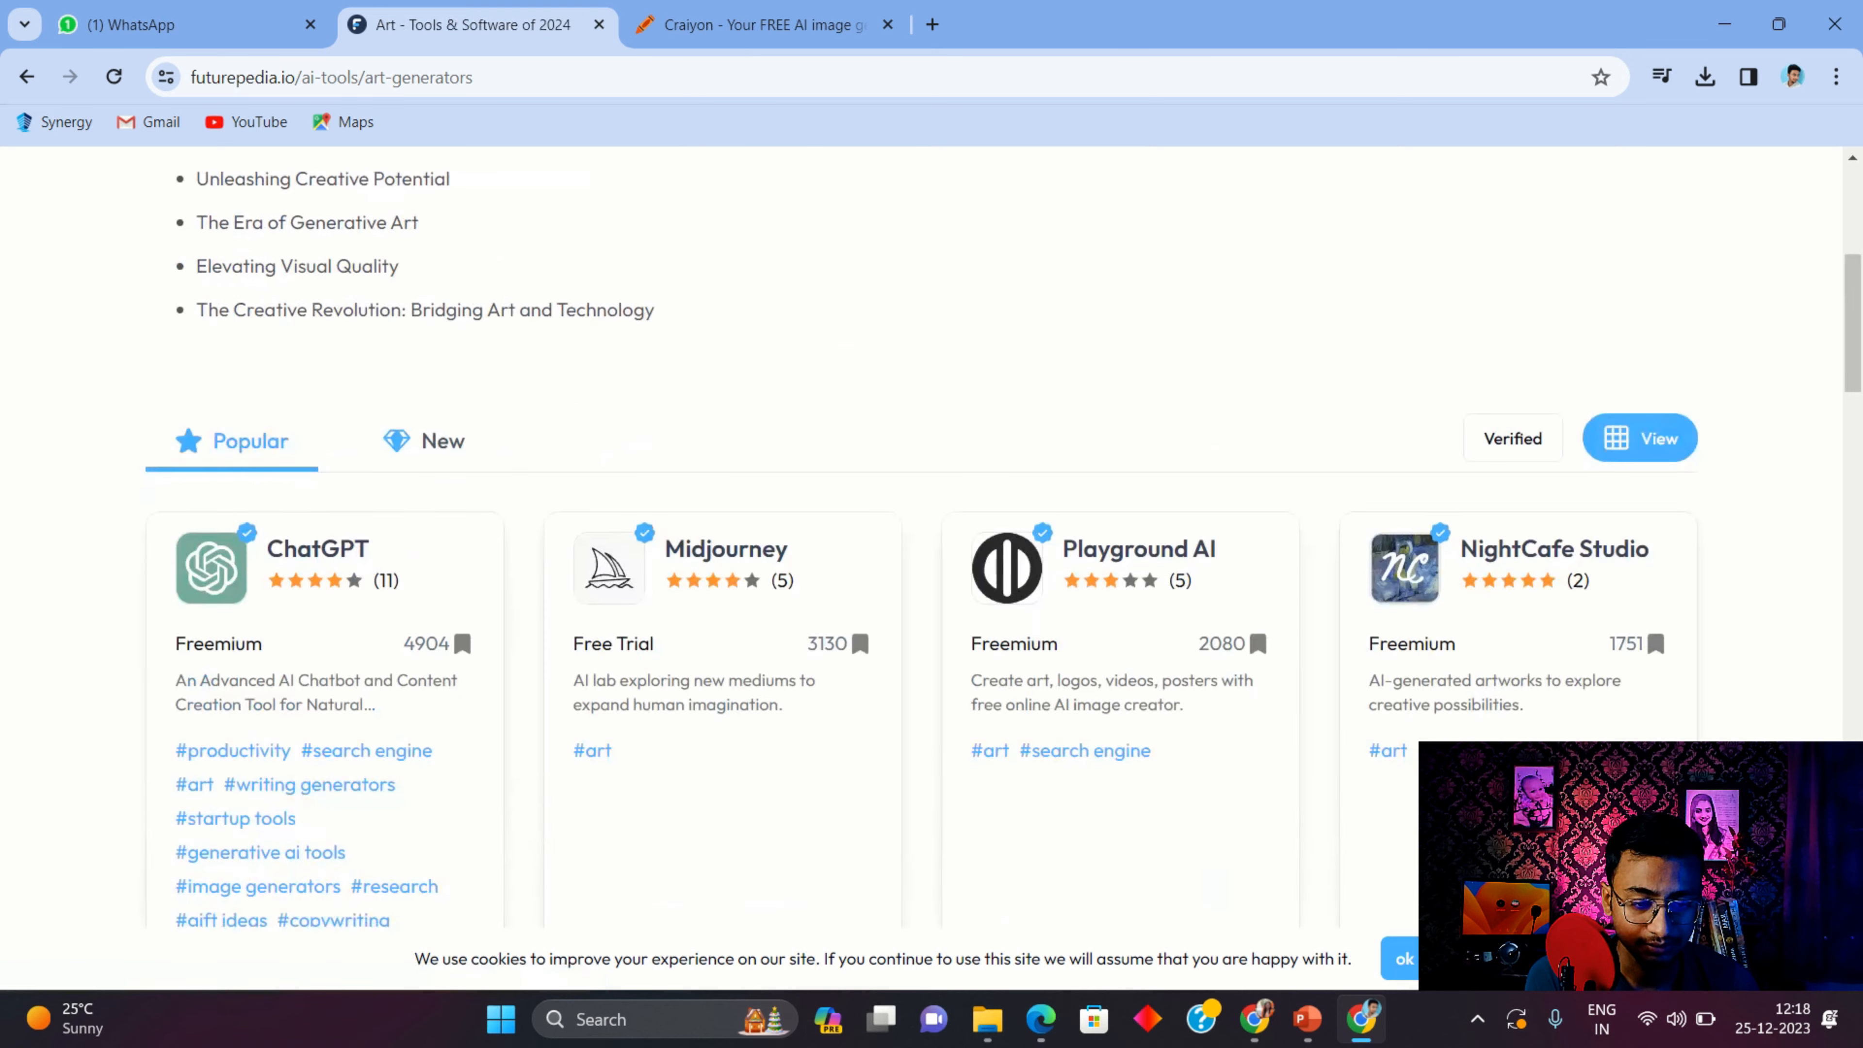
{"action": "scroll", "coordinate": [932, 535], "scroll_direction": "down", "scroll_amount": 2}
{"action": "scroll", "coordinate": [932, 535], "scroll_direction": "down", "scroll_amount": 9}
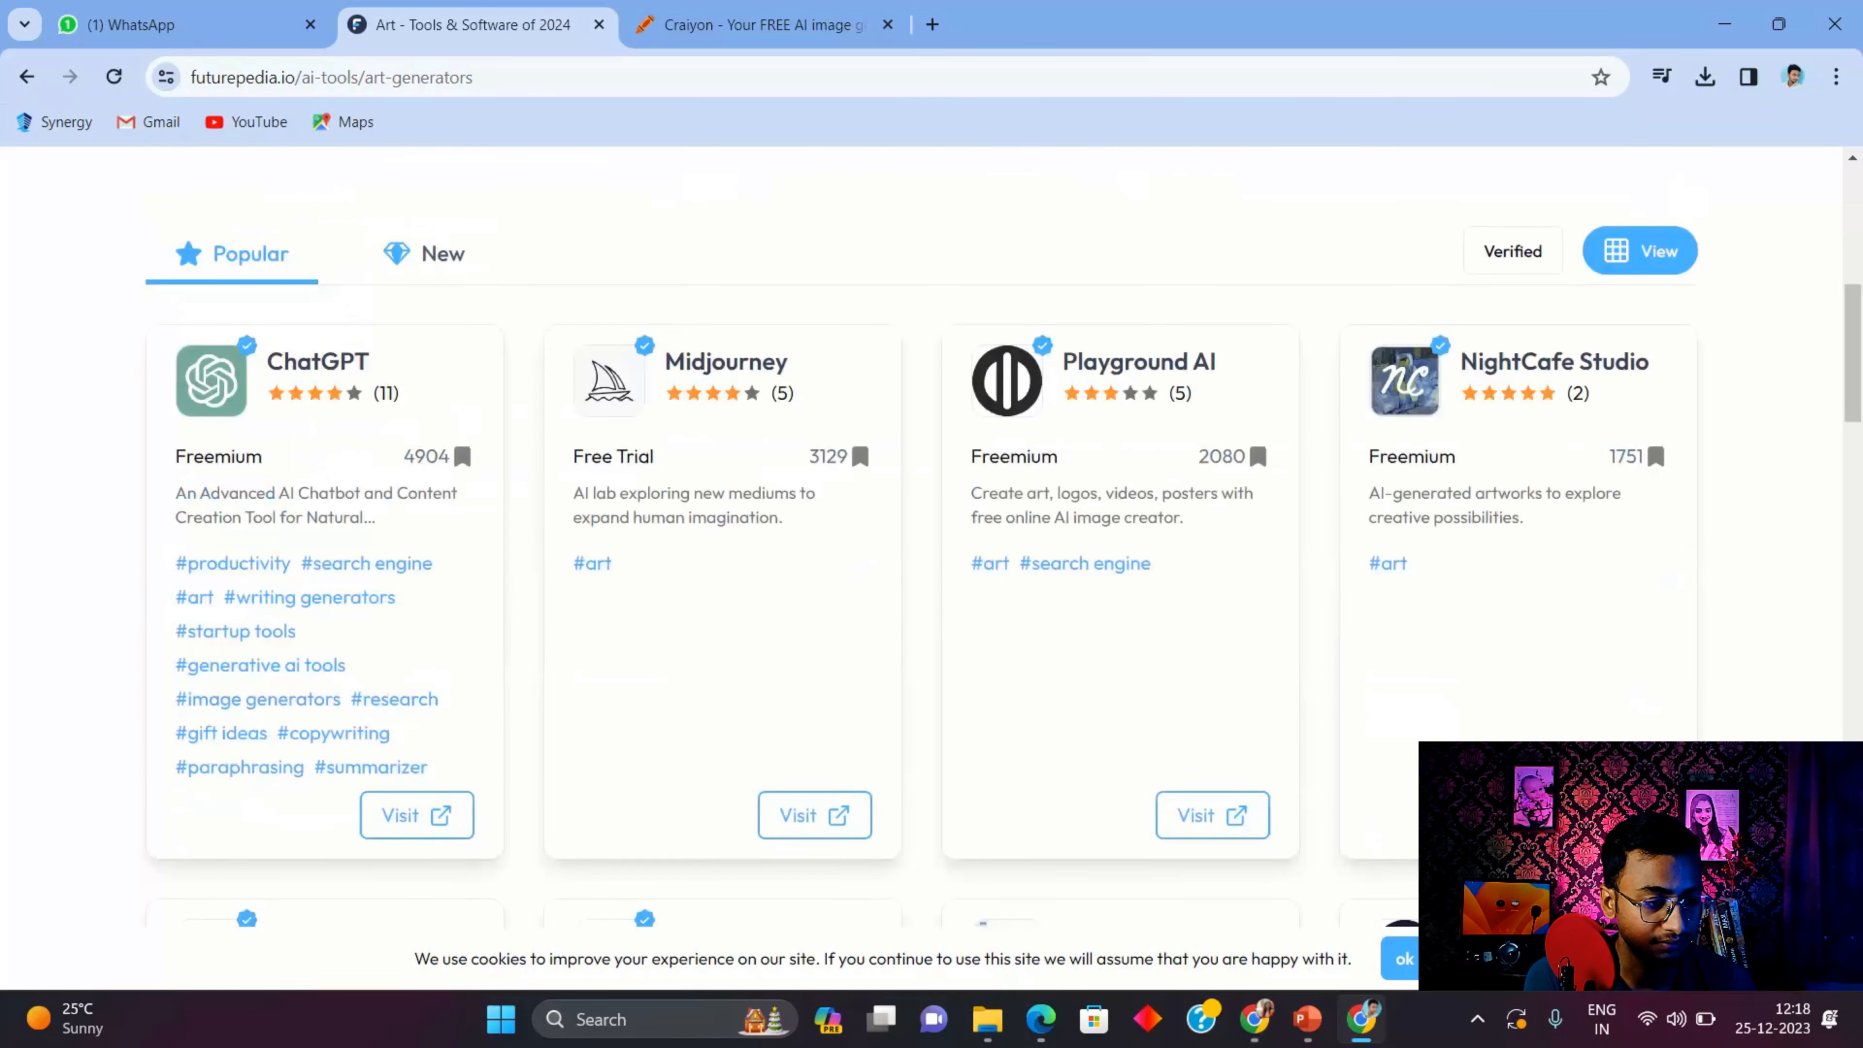
{"action": "scroll", "coordinate": [932, 536], "scroll_direction": "down", "scroll_amount": 2}
{"action": "scroll", "coordinate": [931, 536], "scroll_direction": "down", "scroll_amount": 9}
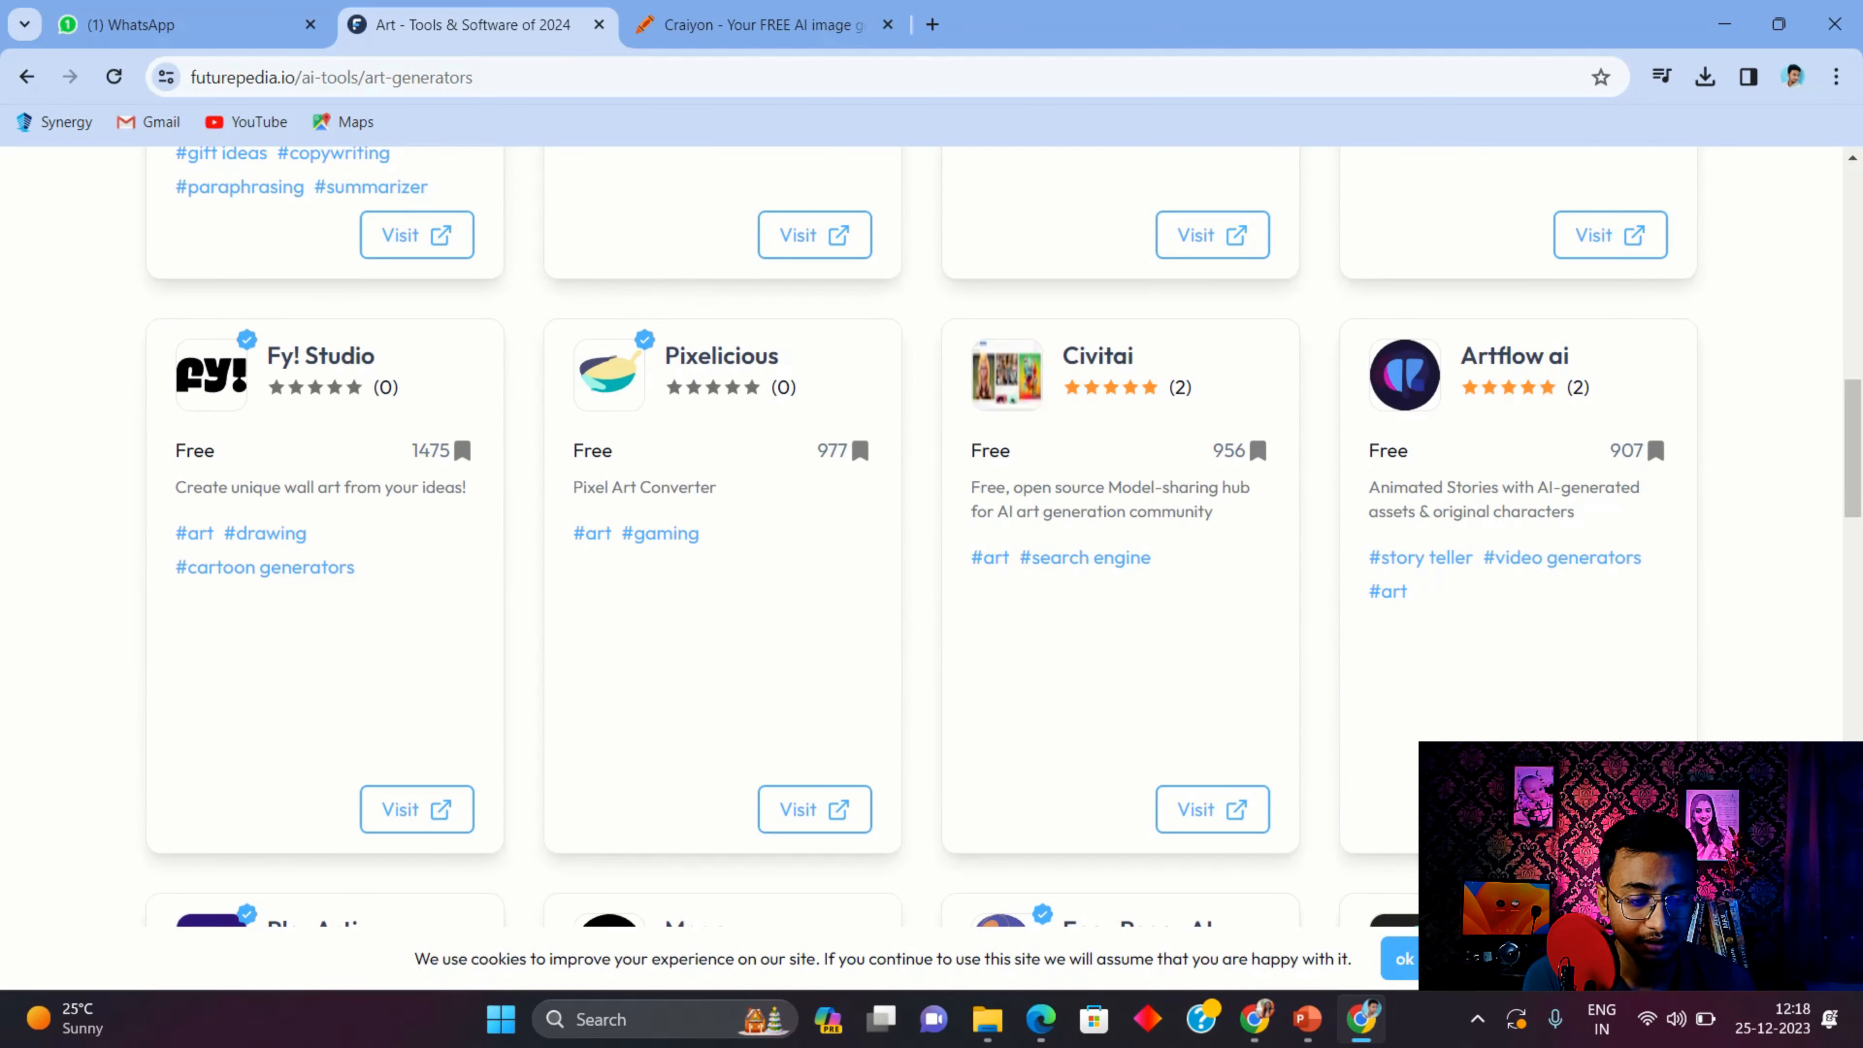
Go back through the All Categories page to the Futurepedia home page
{"action": "scroll", "coordinate": [931, 535], "scroll_direction": "left", "scroll_amount": 5}
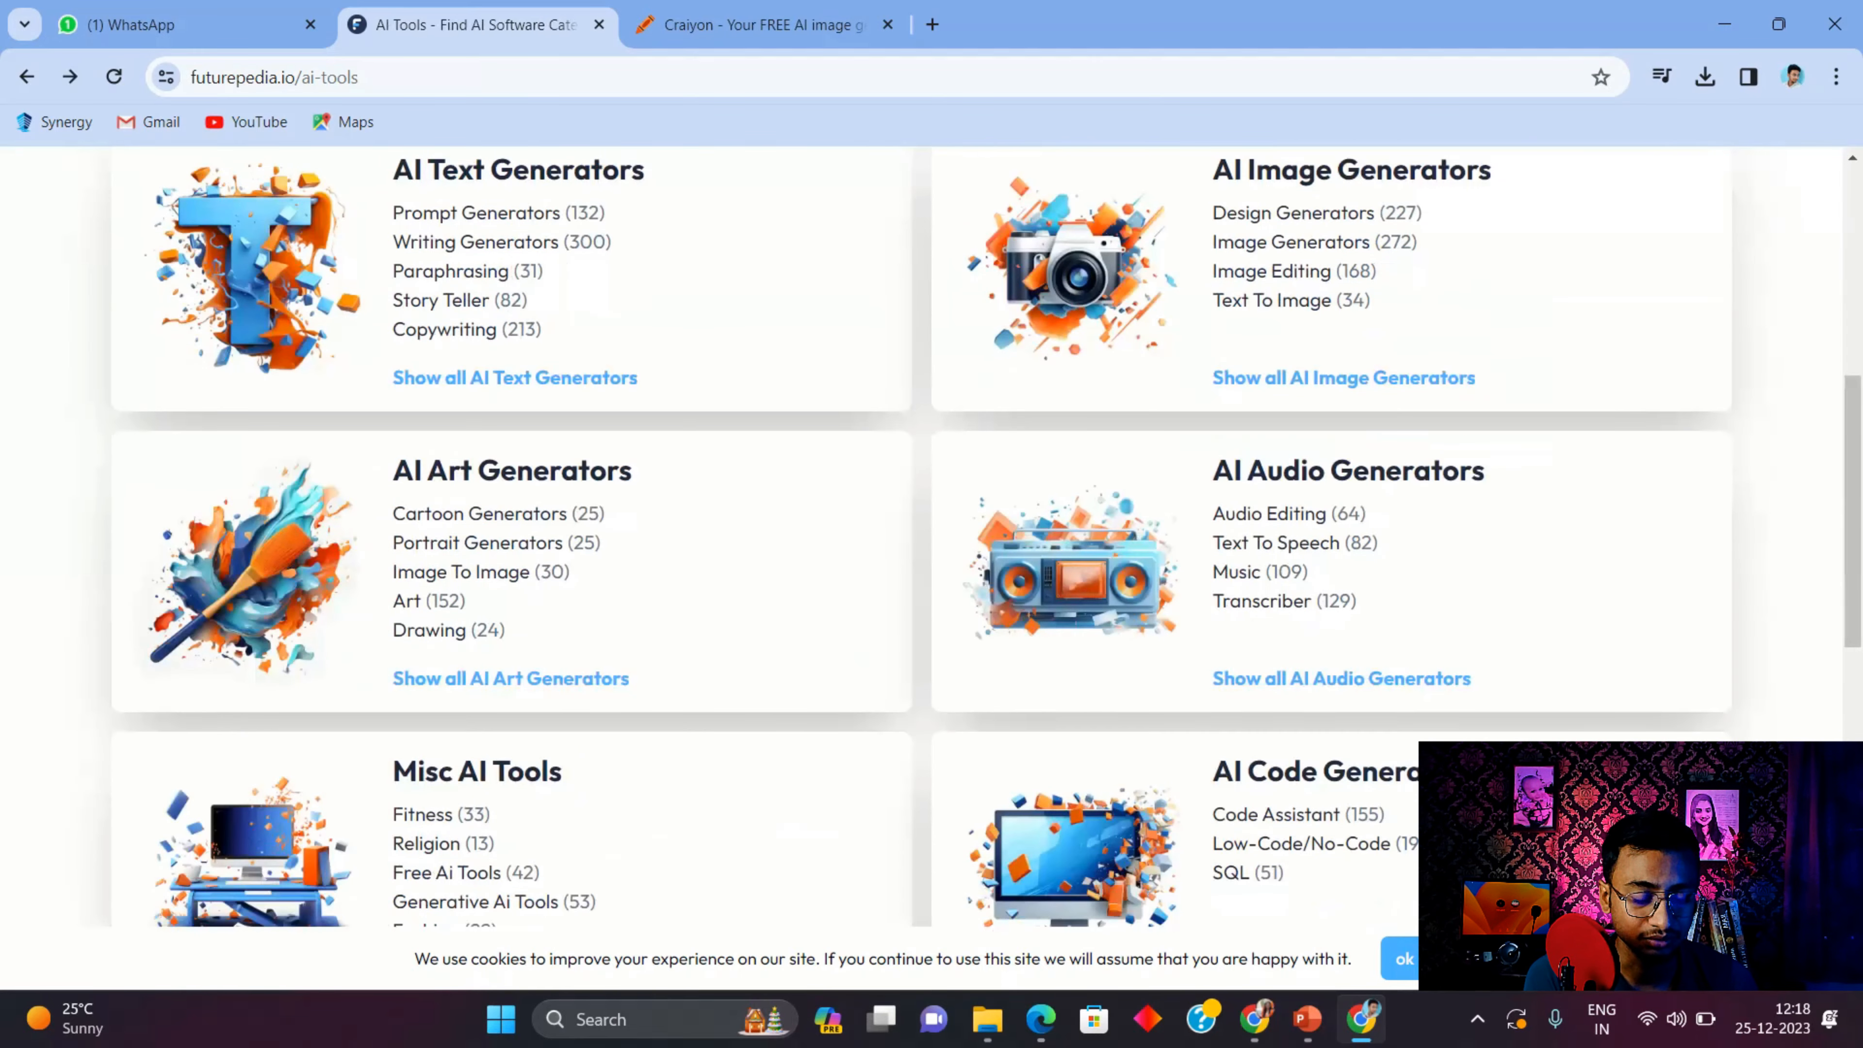
{"action": "scroll", "coordinate": [932, 535], "scroll_direction": "left", "scroll_amount": 5}
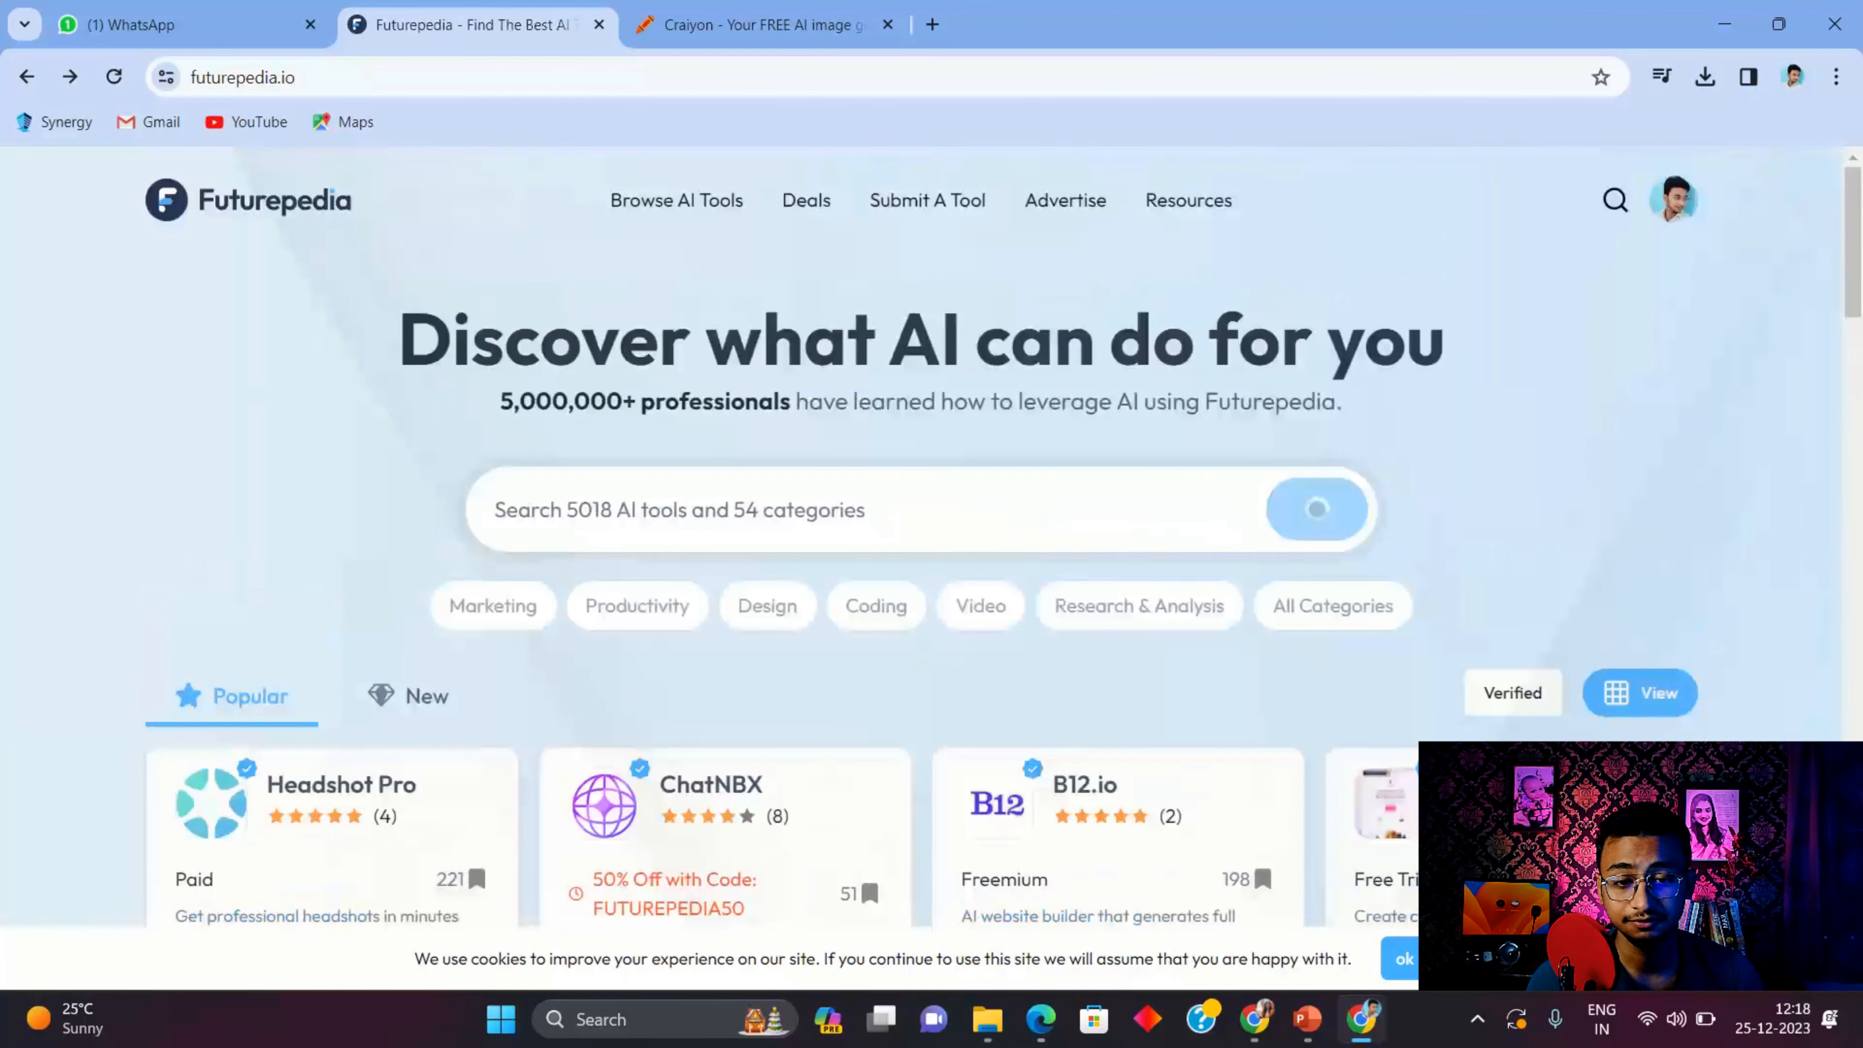